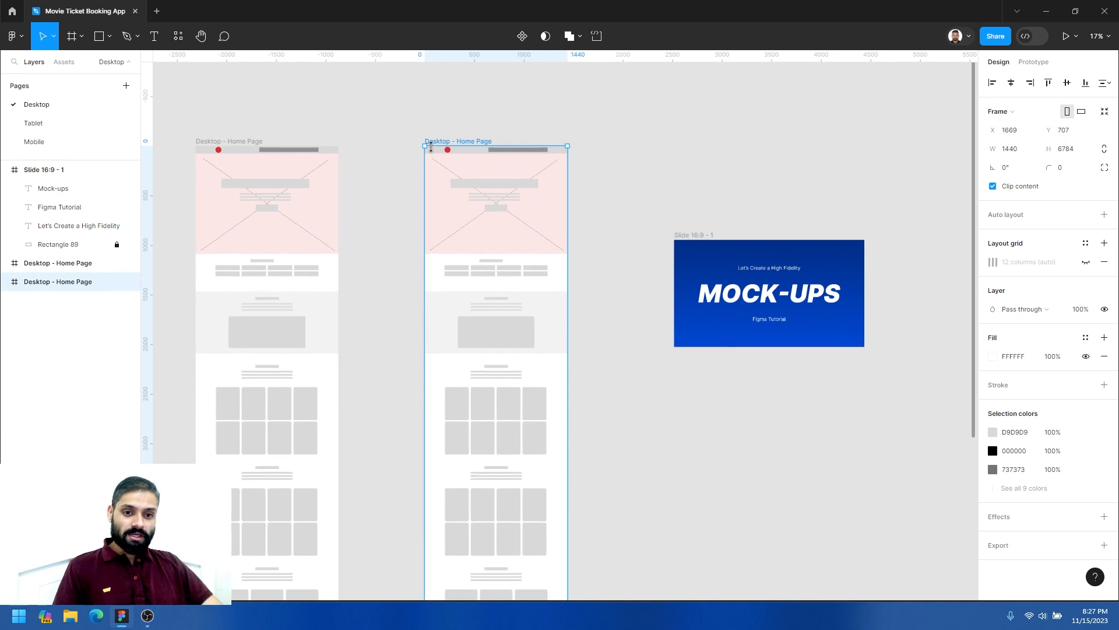
Delete the left home page frame and place a duplicate of the remaining frame closer to its left side.
{"action": "scroll", "coordinate": [402, 137], "scroll_direction": "left", "scroll_amount": 2}
{"action": "left_click", "coordinate": [298, 132]}
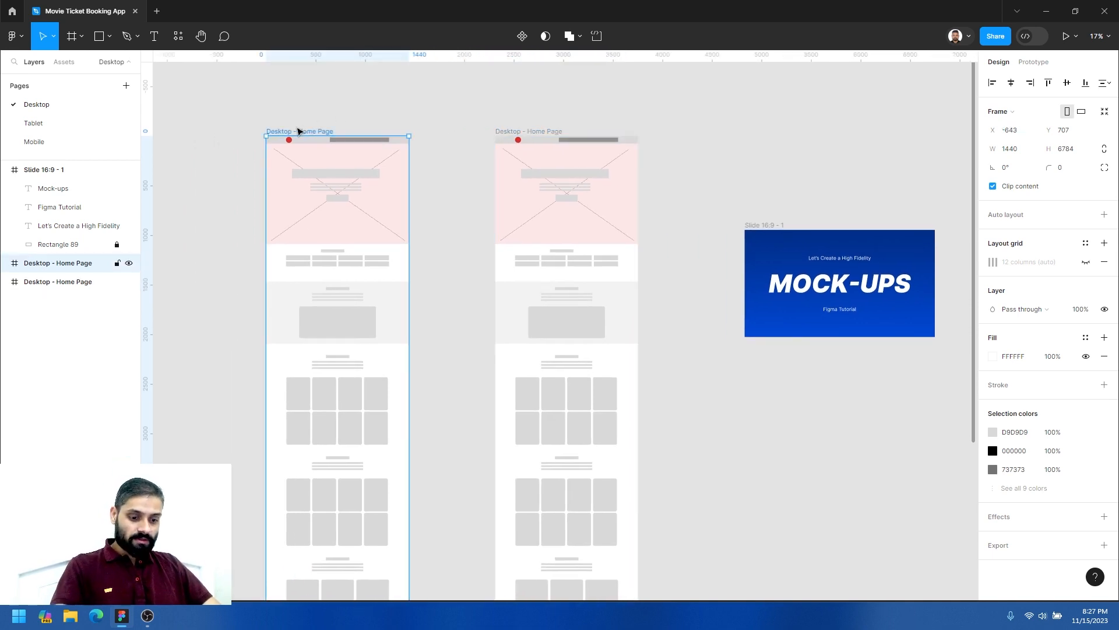
{"action": "key", "text": "Delete"}
{"action": "left_click", "coordinate": [527, 133]}
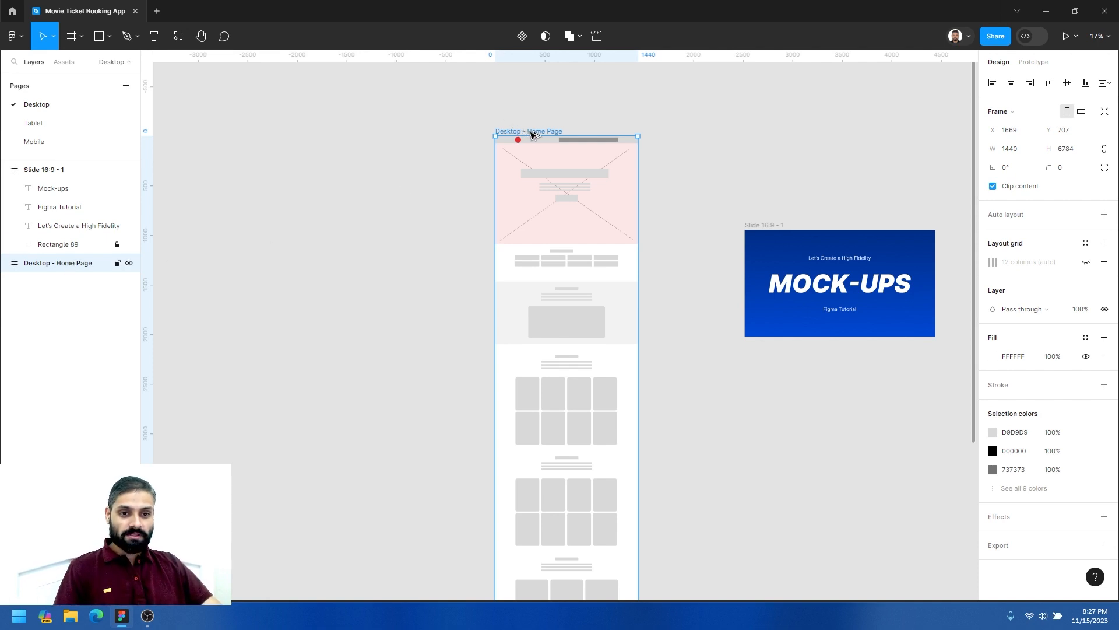
{"action": "left_click_drag", "start_coordinate": [530, 133], "coordinate": [350, 131]}
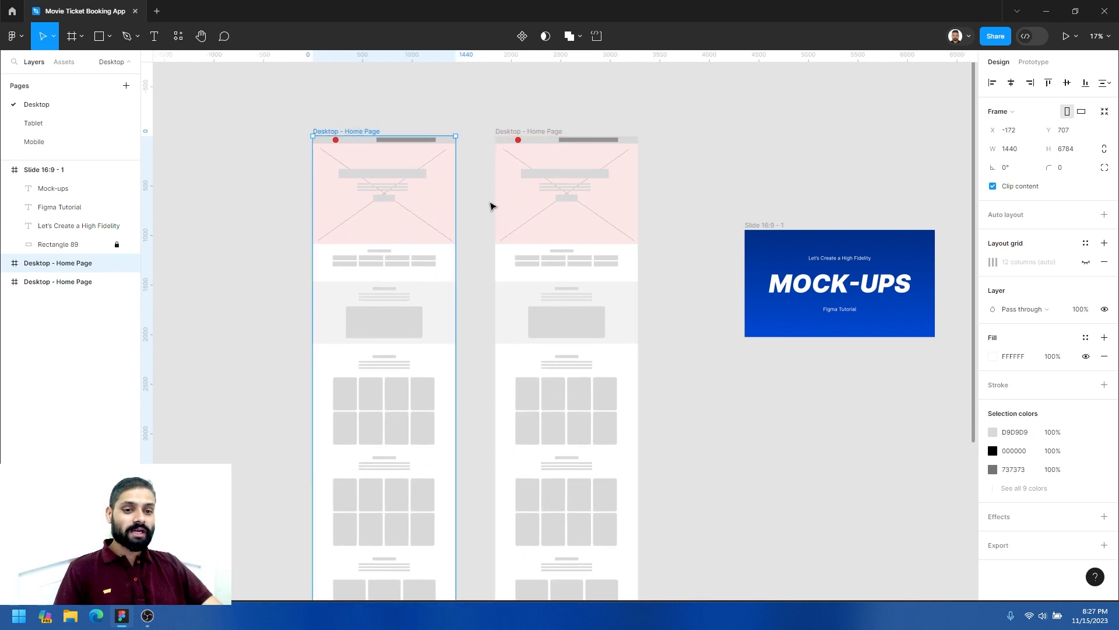
Delete all unlocked wireframe elements inside the right home page frame, keeping the frame itself.
{"action": "scroll", "coordinate": [478, 160], "scroll_direction": "right", "scroll_amount": 2}
{"action": "scroll", "coordinate": [478, 160], "scroll_direction": "down", "scroll_amount": 1}
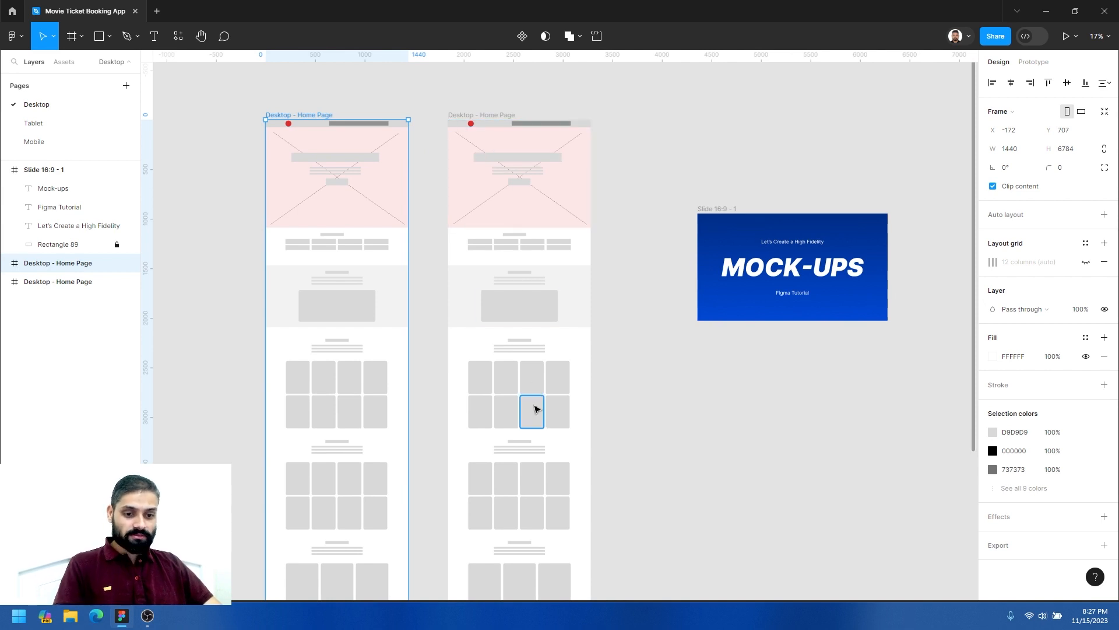
{"action": "scroll", "coordinate": [532, 407], "scroll_direction": "down", "scroll_amount": 1}
{"action": "scroll", "coordinate": [490, 278], "scroll_direction": "up", "scroll_amount": 1}
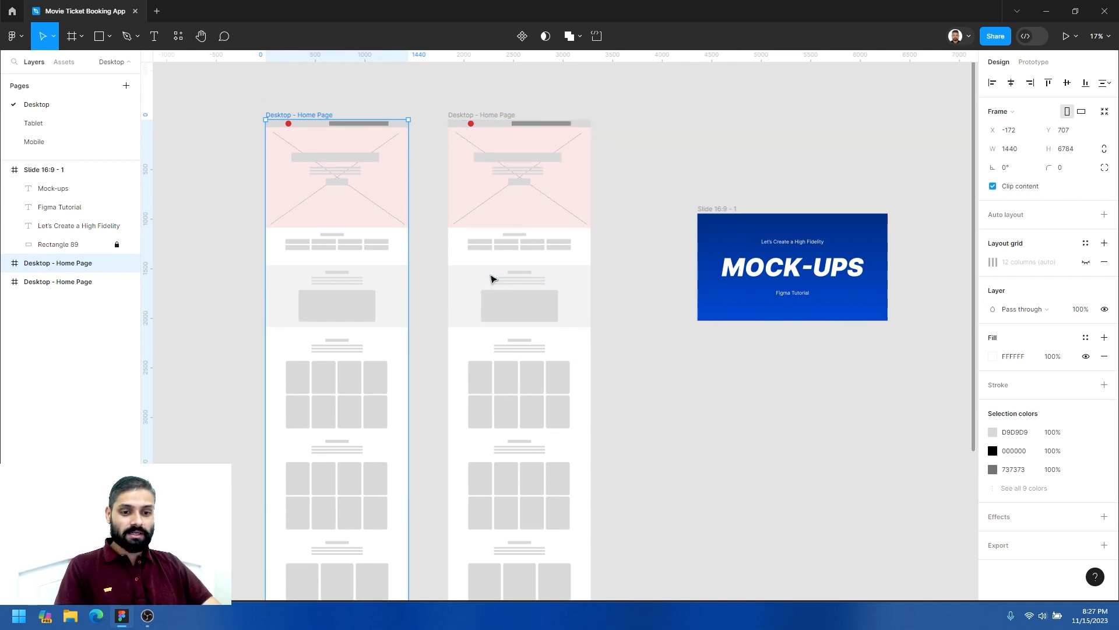
{"action": "scroll", "coordinate": [488, 234], "scroll_direction": "down", "scroll_amount": 3}
{"action": "key", "text": "Escape"}
{"action": "scroll", "coordinate": [467, 297], "scroll_direction": "down", "scroll_amount": 3, "text": "ctrl"}
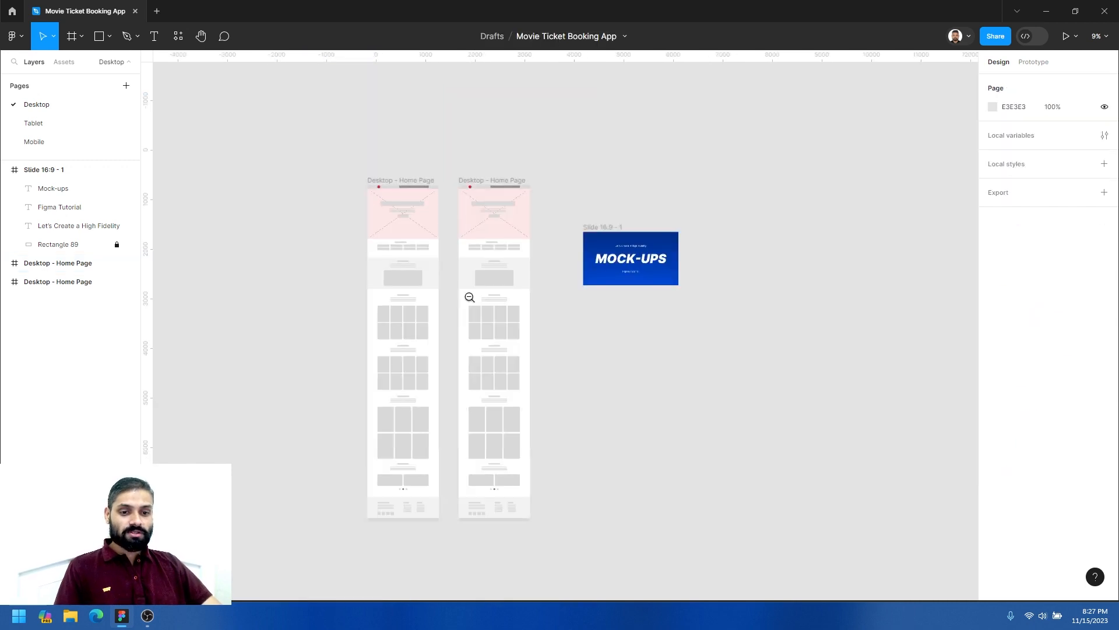
{"action": "left_click_drag", "start_coordinate": [457, 185], "coordinate": [543, 526]}
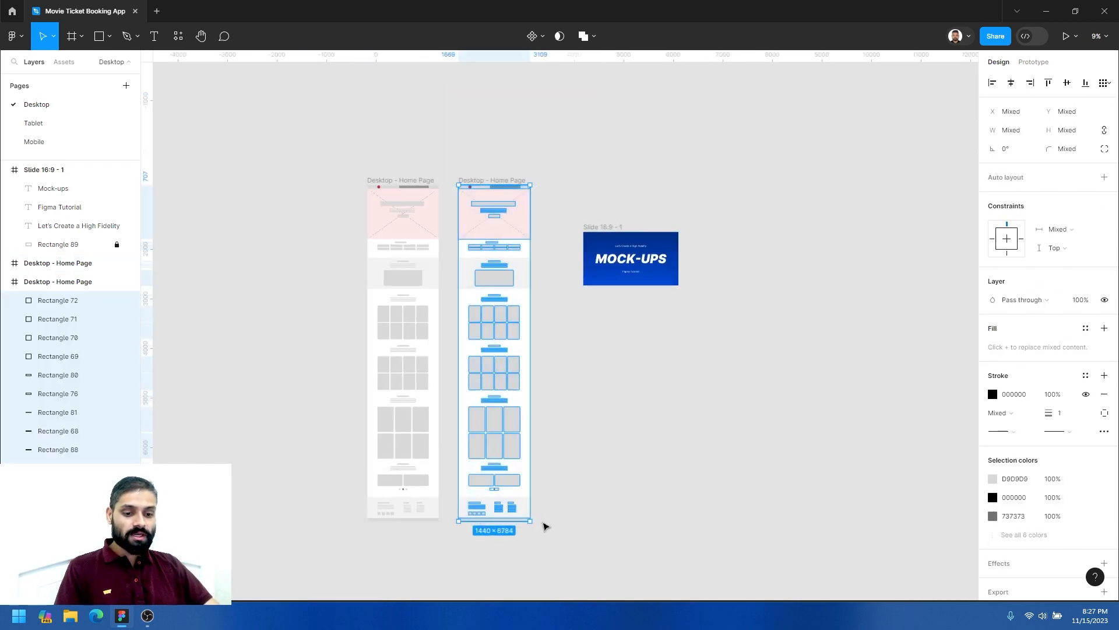
{"action": "key", "text": "Delete"}
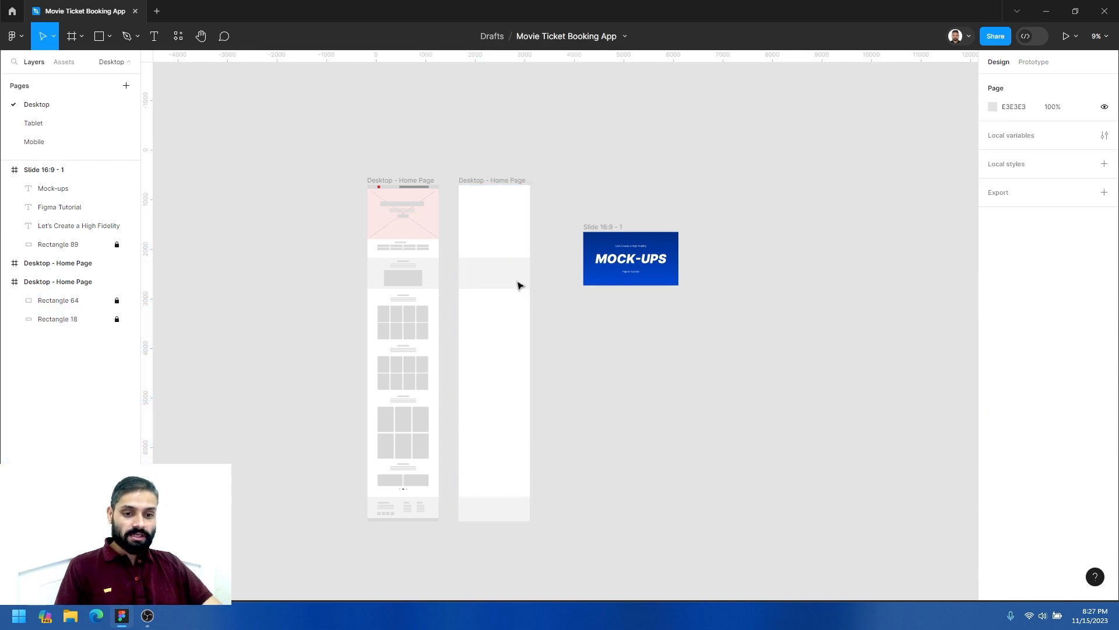
Unlock and delete the grey background band in the upper part of the right home page frame.
{"action": "right_click", "coordinate": [495, 262]}
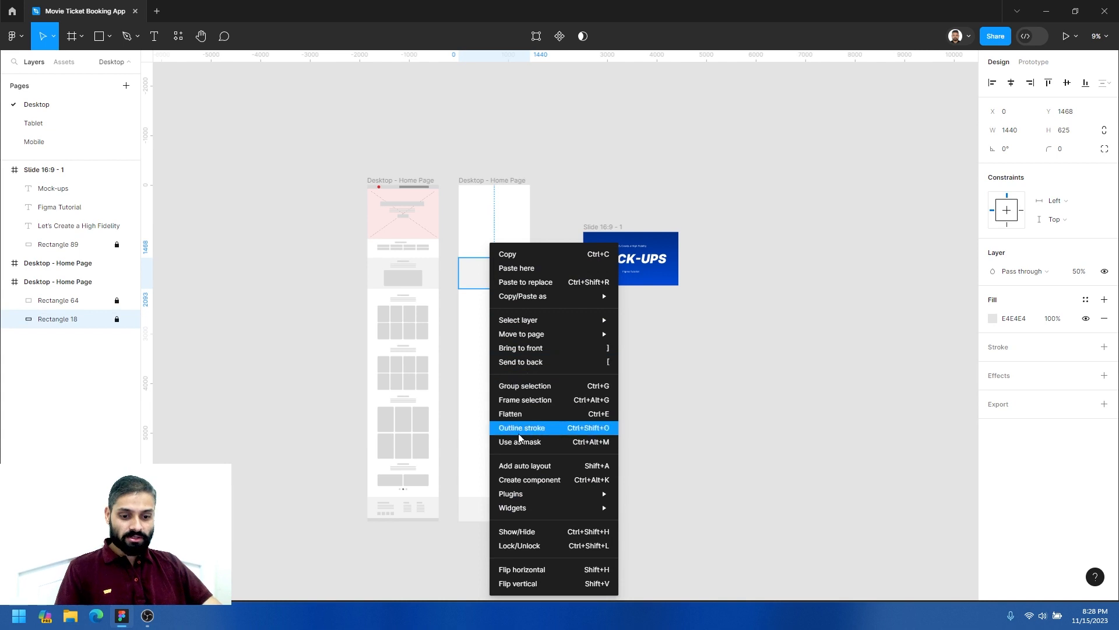
{"action": "mouse_move", "coordinate": [516, 508]}
{"action": "left_click", "coordinate": [517, 546]}
{"action": "left_click", "coordinate": [515, 333]}
{"action": "left_click", "coordinate": [511, 263]}
{"action": "key", "text": "Delete"}
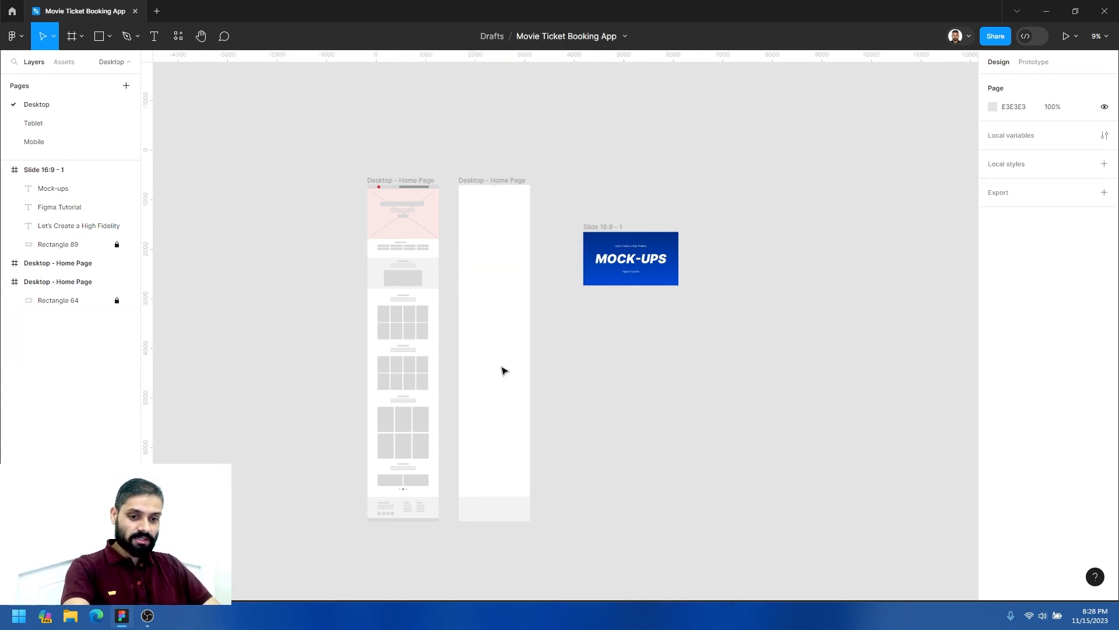
Unlock and delete the grey footer rectangle at the bottom of the right home page frame.
{"action": "right_click", "coordinate": [499, 512]}
{"action": "left_click", "coordinate": [516, 545]}
{"action": "left_click", "coordinate": [491, 475]}
{"action": "left_click", "coordinate": [496, 495]}
{"action": "key", "text": "Delete"}
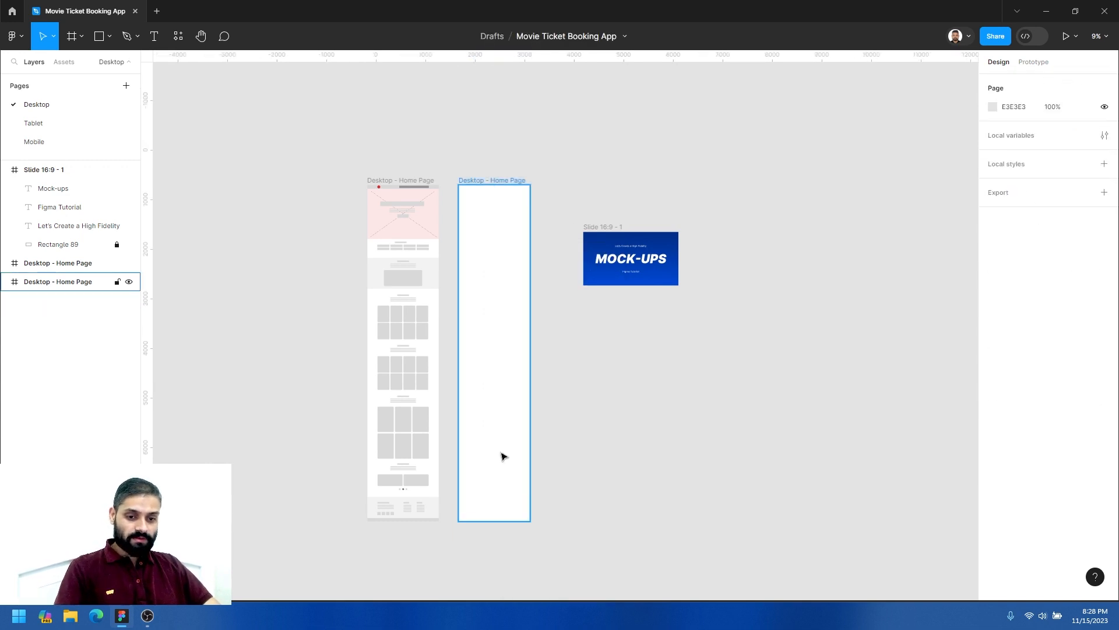
Draw a rectangle about 137 × 92 on the canvas just above the emptied home page frame's upper-left corner.
{"action": "left_click", "coordinate": [497, 425]}
{"action": "left_click", "coordinate": [489, 316], "text": "ctrl"}
{"action": "left_click_drag", "start_coordinate": [464, 221], "coordinate": [474, 339]}
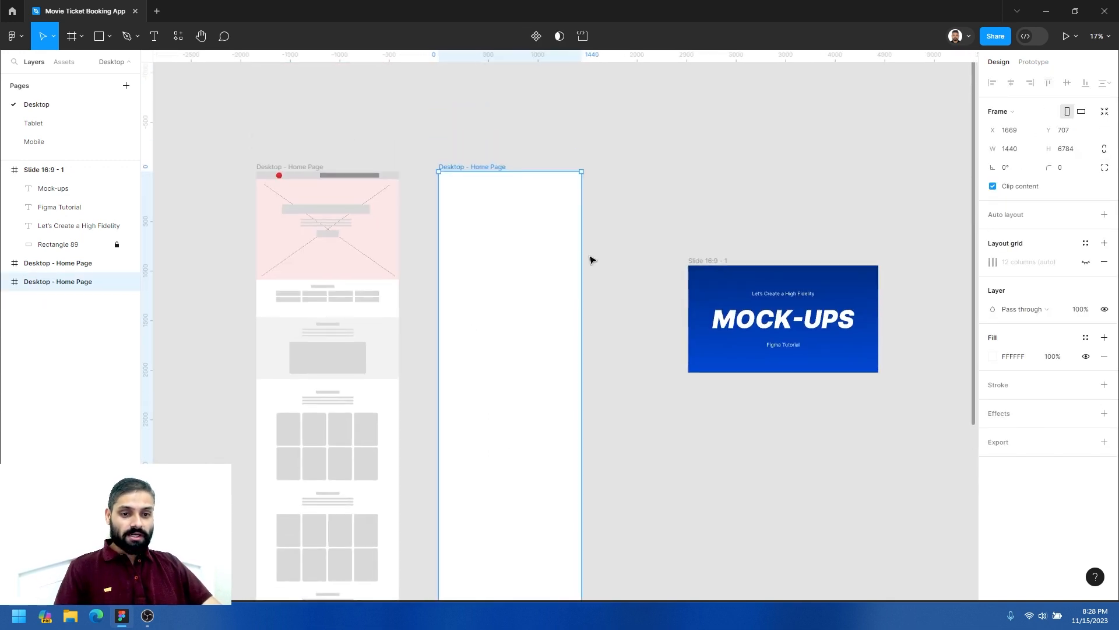
{"action": "left_click", "coordinate": [592, 259]}
{"action": "left_click", "coordinate": [497, 223], "text": "ctrl"}
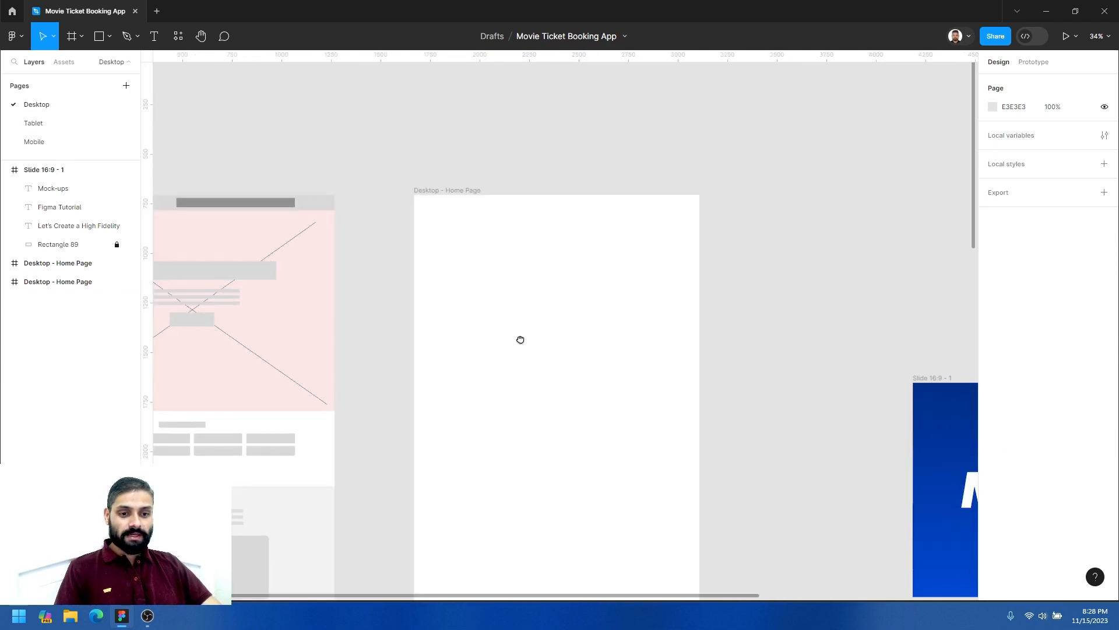
{"action": "left_click", "coordinate": [524, 324], "text": "ctrl"}
{"action": "left_click", "coordinate": [454, 285]}
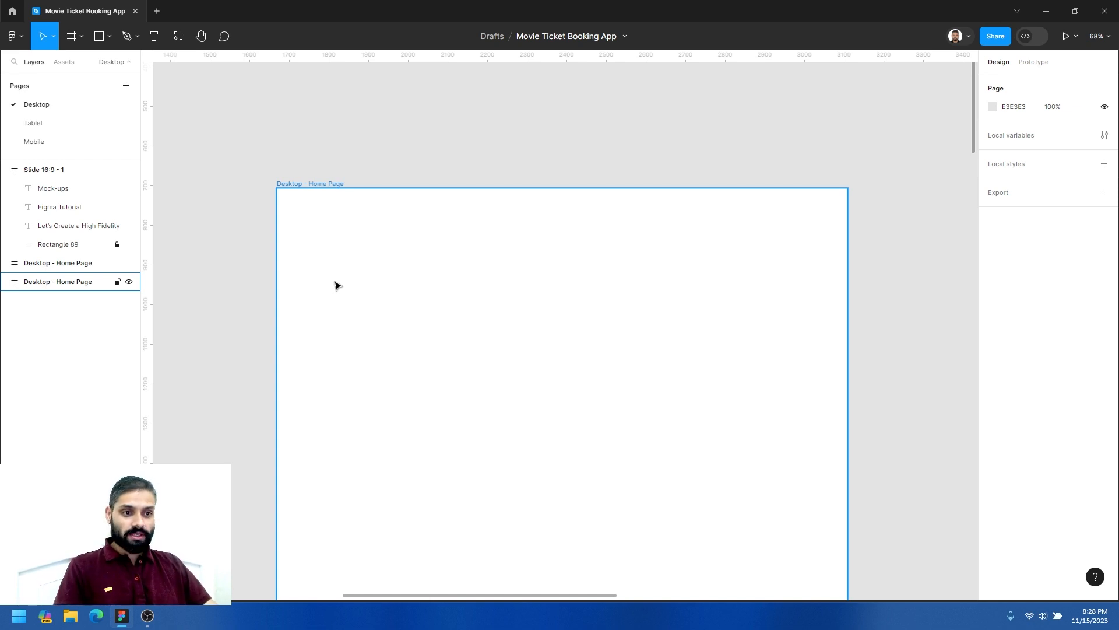
{"action": "left_click", "coordinate": [103, 37]}
{"action": "mouse_move", "coordinate": [241, 85]}
{"action": "left_mouse_down"}
{"action": "mouse_move", "coordinate": [338, 139]}
{"action": "mouse_move", "coordinate": [295, 121]}
{"action": "mouse_move", "coordinate": [322, 129]}
{"action": "left_mouse_up"}
{"action": "left_click", "coordinate": [366, 119]}
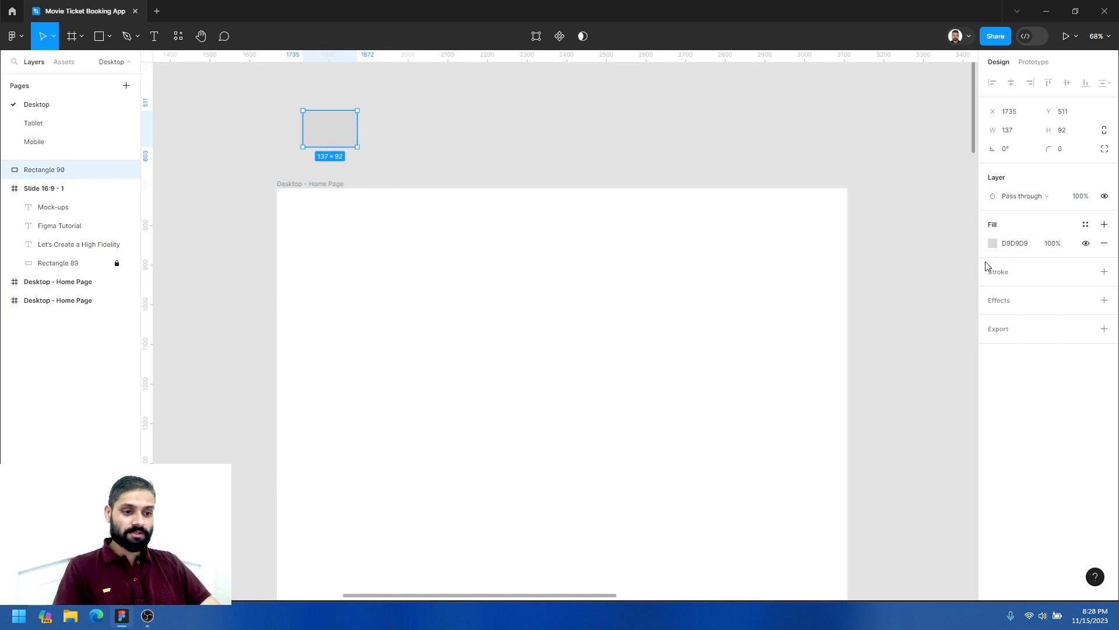
Set the small rectangle's fill to a solid blue, 3845BD.
{"action": "left_click", "coordinate": [994, 245]}
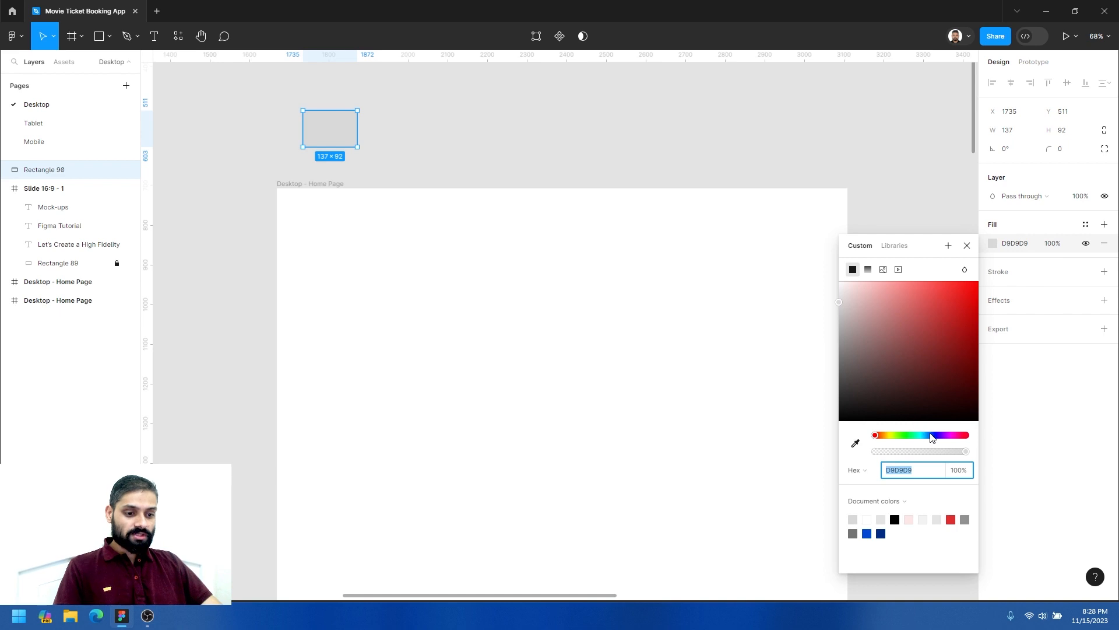
{"action": "left_click", "coordinate": [933, 435]}
{"action": "left_click", "coordinate": [940, 317]}
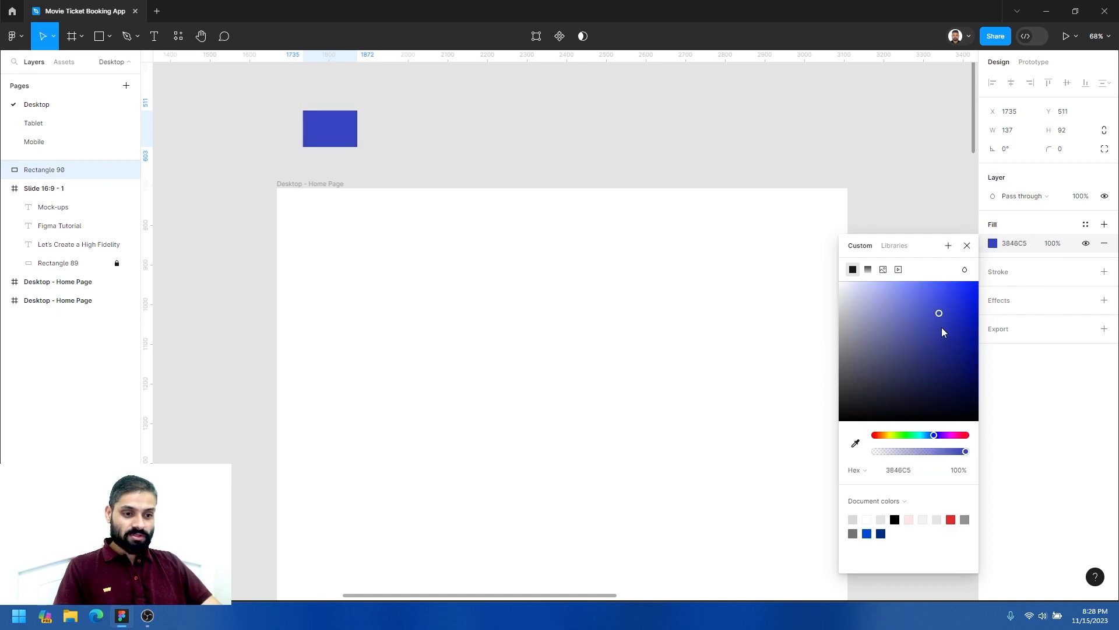
{"action": "left_click_drag", "start_coordinate": [946, 311], "coordinate": [939, 321]}
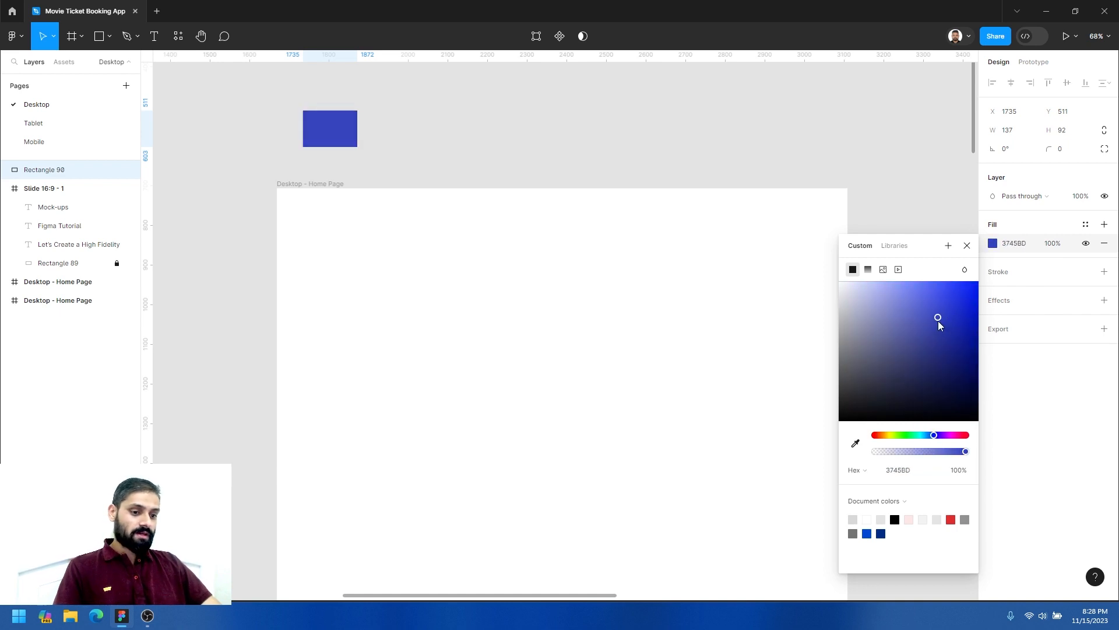
{"action": "left_click", "coordinate": [610, 146]}
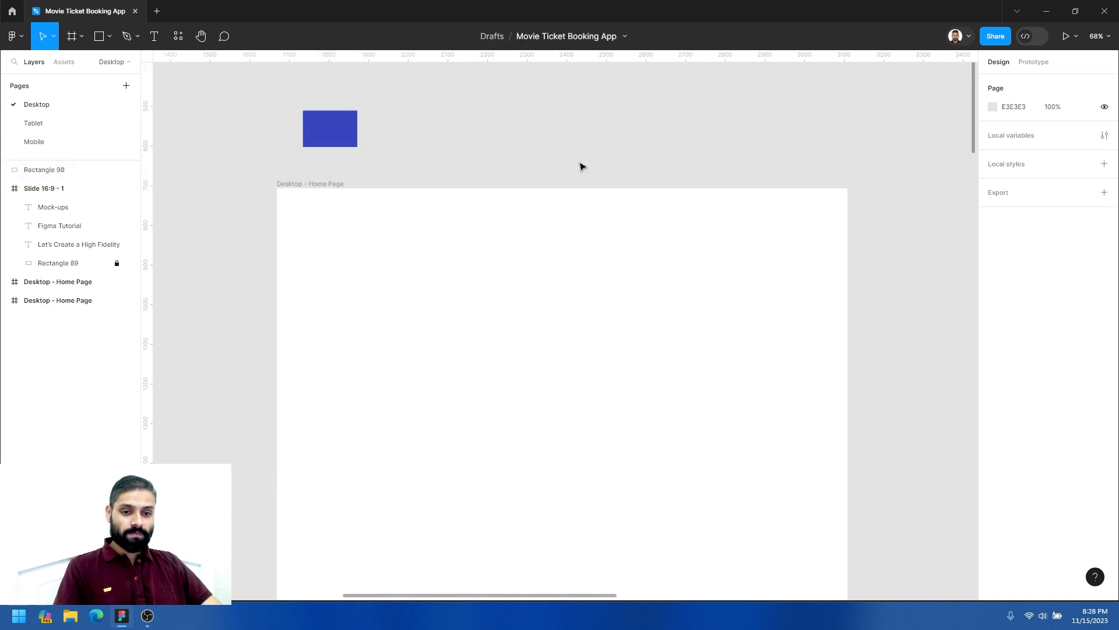
Duplicate the blue rectangle just to its right, and delete the copy.
{"action": "left_click", "coordinate": [335, 133]}
{"action": "left_click_drag", "start_coordinate": [333, 131], "coordinate": [399, 129]}
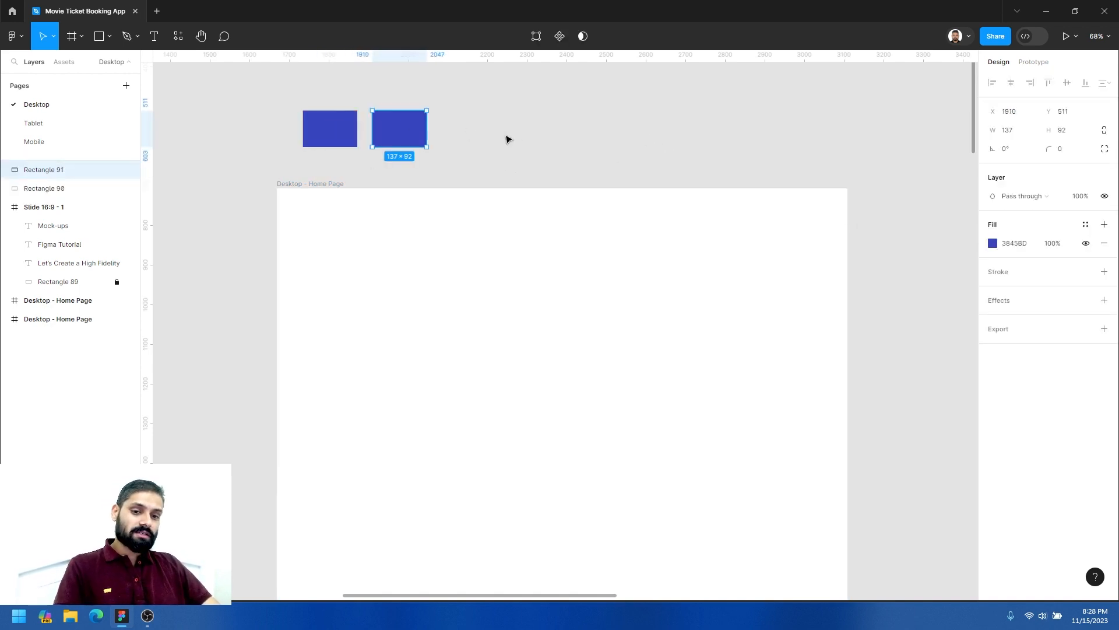
{"action": "left_click", "coordinate": [460, 138]}
{"action": "left_click", "coordinate": [399, 131]}
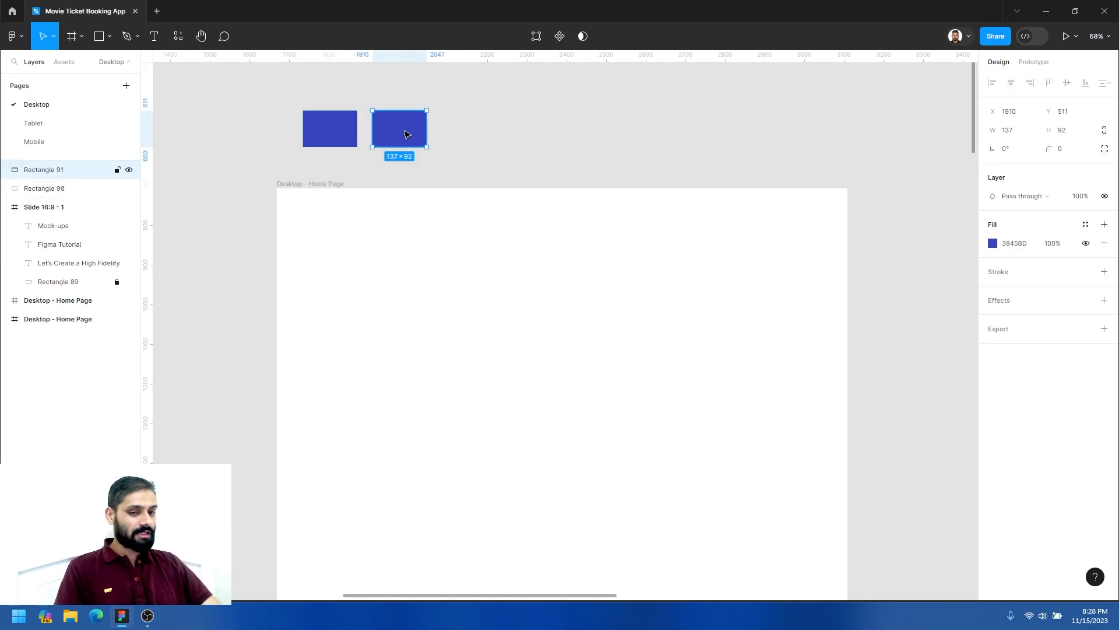
{"action": "key", "text": "Delete"}
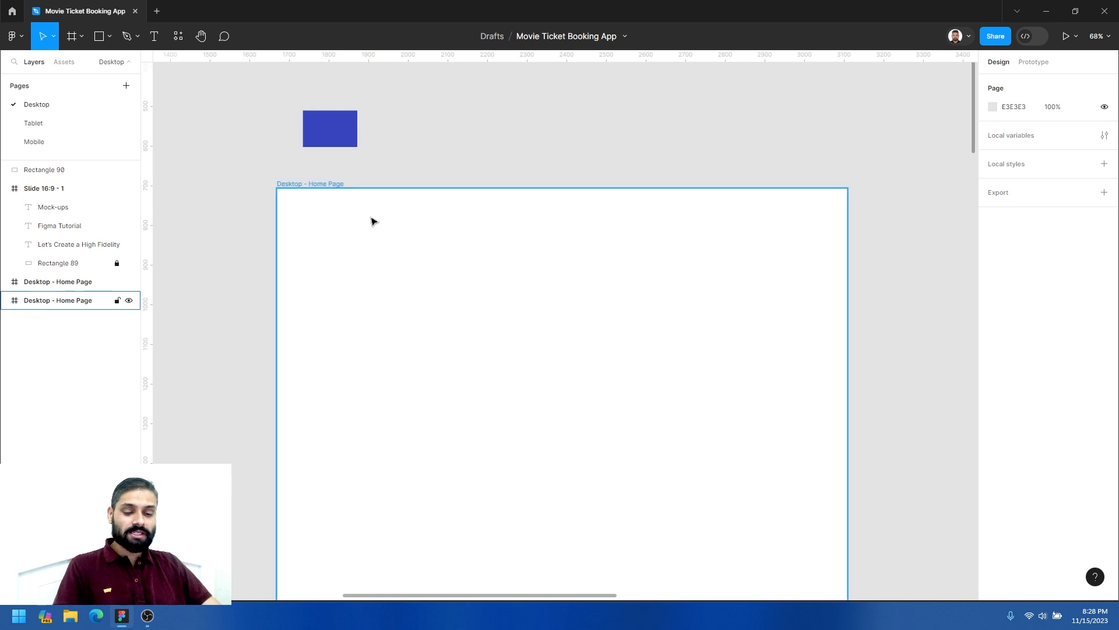
{"action": "left_click", "coordinate": [436, 242]}
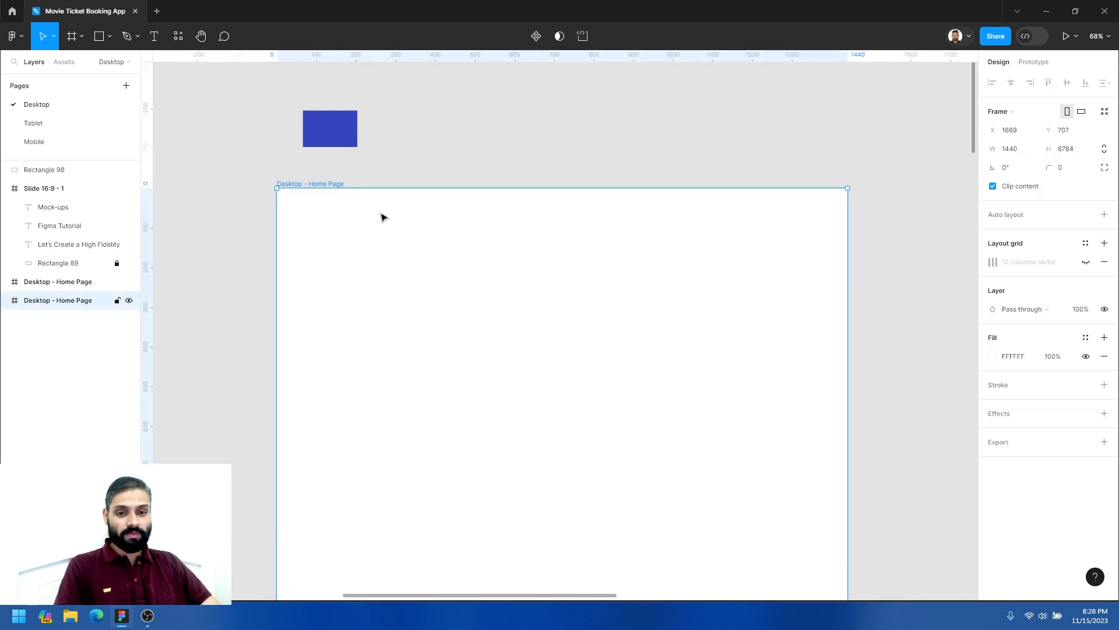
{"action": "left_click", "coordinate": [353, 175]}
{"action": "left_click", "coordinate": [382, 256]}
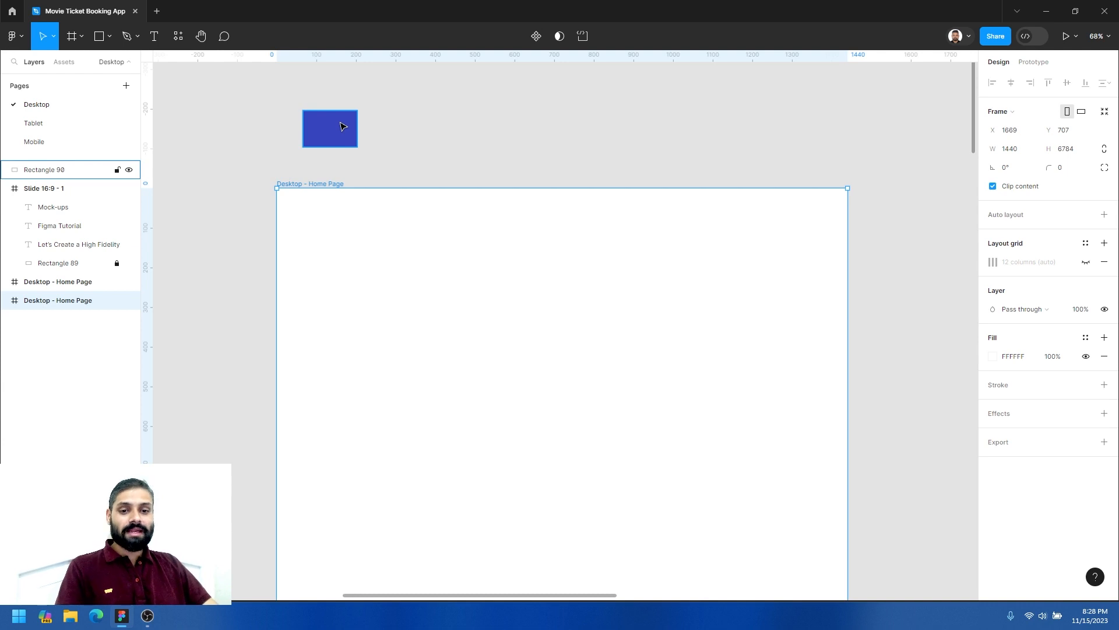
{"action": "left_click", "coordinate": [409, 130]}
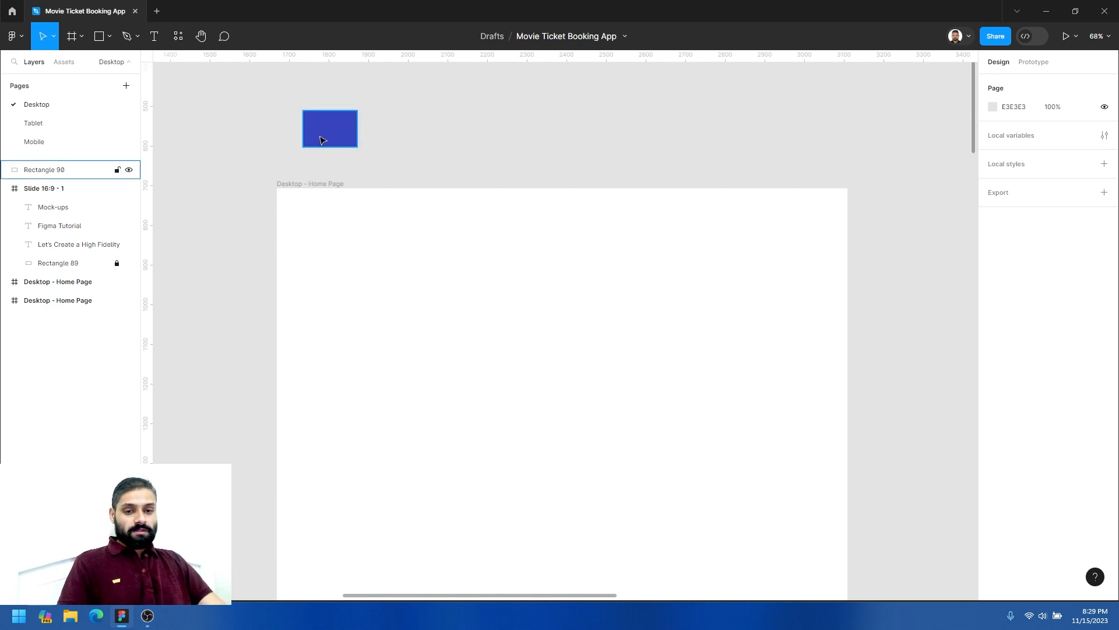
{"action": "left_click", "coordinate": [369, 226]}
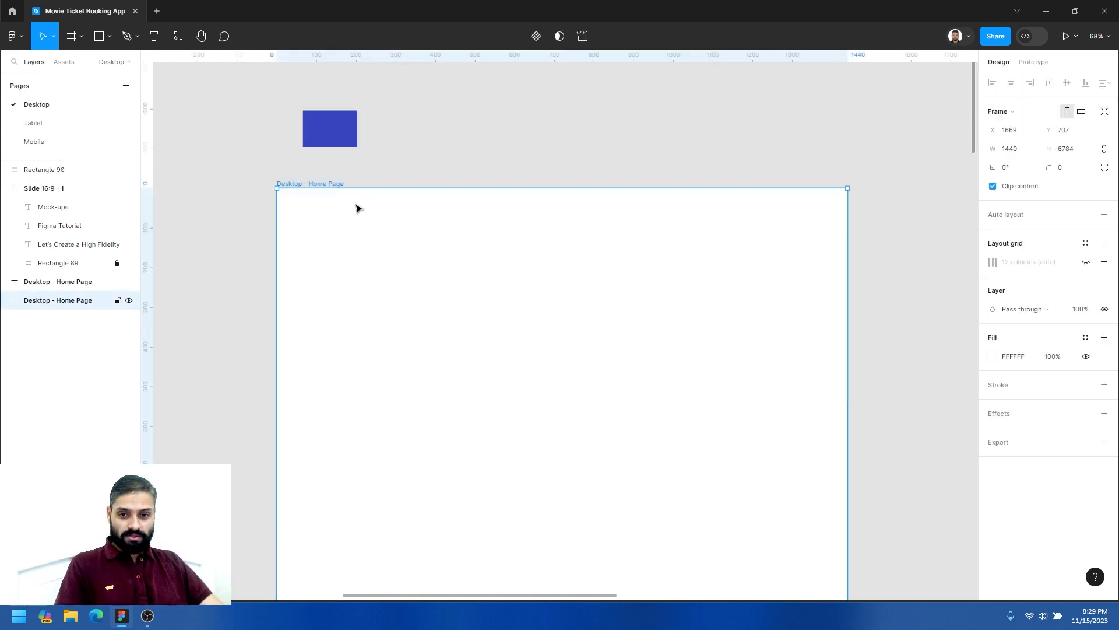
{"action": "left_click_drag", "start_coordinate": [488, 174], "coordinate": [474, 172]}
{"action": "left_click", "coordinate": [480, 153]}
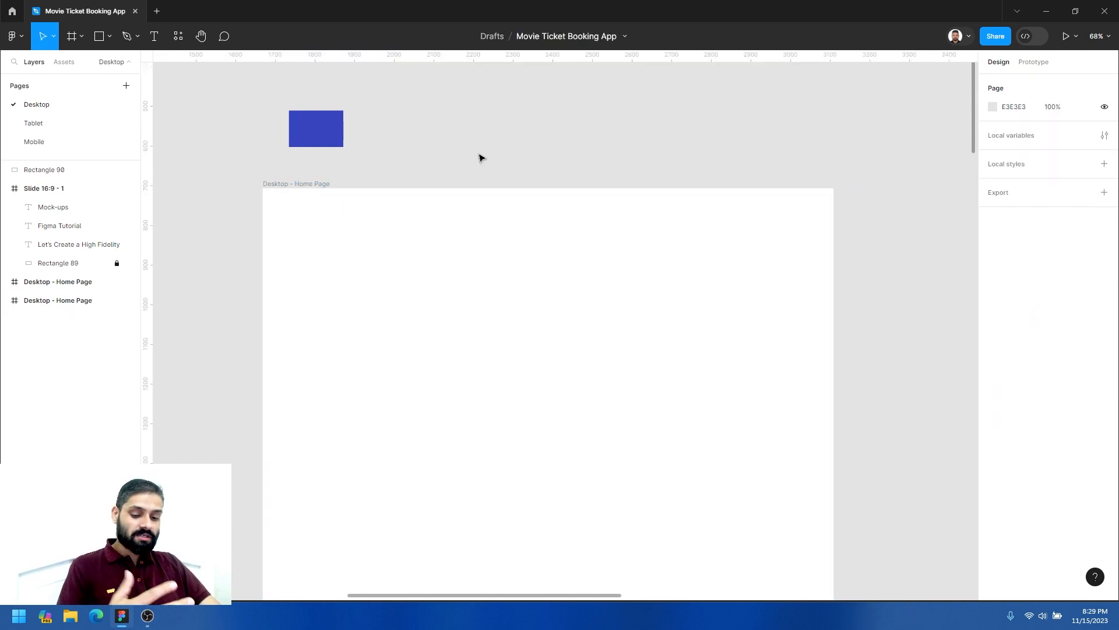
Try a header rectangle about 1160 × 117 at the top of the empty home page frame, and delete it.
{"action": "left_click", "coordinate": [104, 39]}
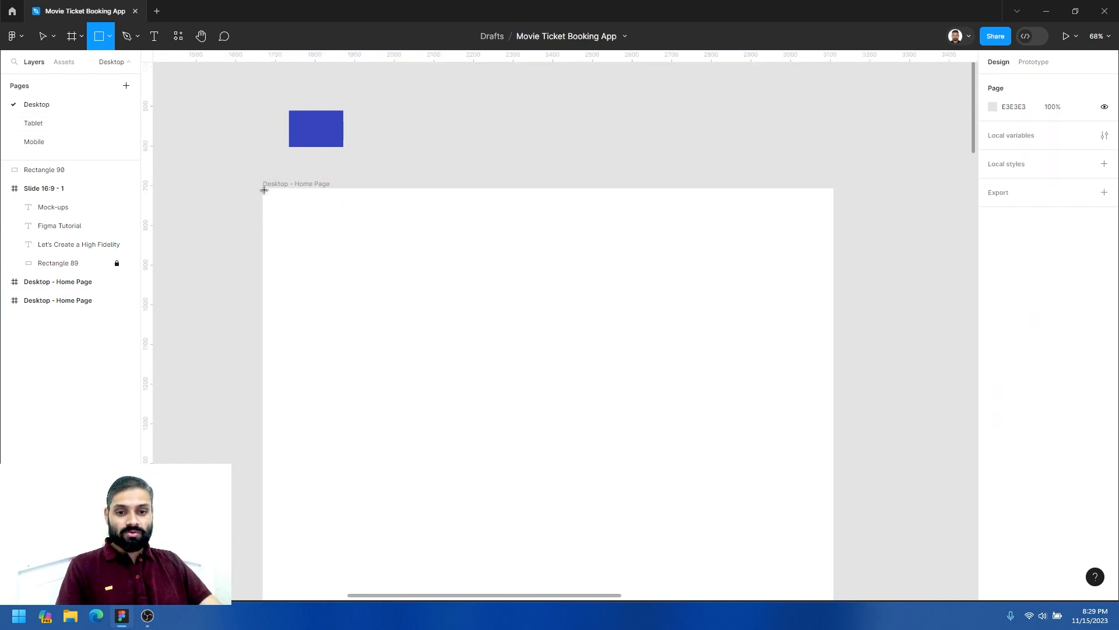
{"action": "mouse_move", "coordinate": [265, 193]}
{"action": "left_mouse_down"}
{"action": "mouse_move", "coordinate": [593, 266]}
{"action": "mouse_move", "coordinate": [841, 237]}
{"action": "mouse_move", "coordinate": [723, 235]}
{"action": "left_mouse_up"}
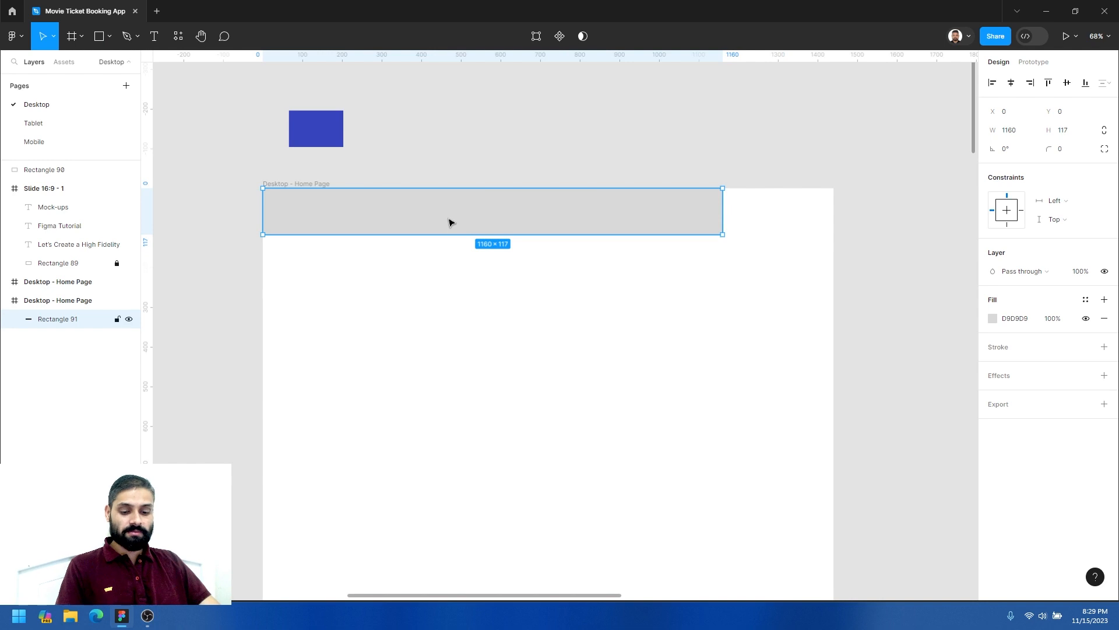
{"action": "left_click_drag", "start_coordinate": [452, 210], "coordinate": [502, 262]}
{"action": "key", "text": "Delete"}
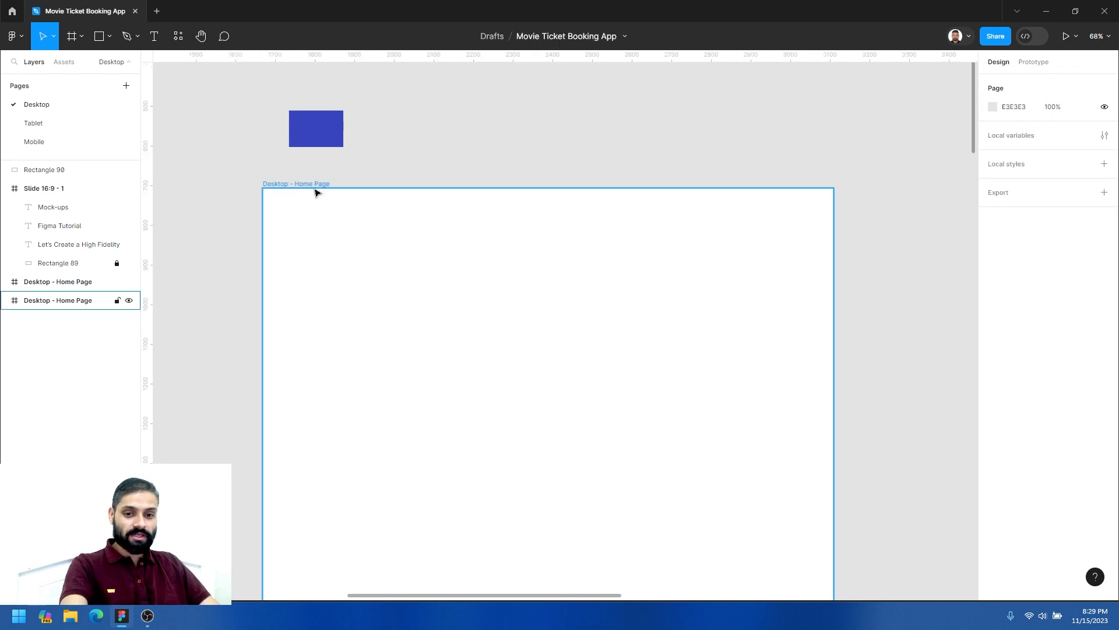
{"action": "left_click", "coordinate": [296, 185]}
{"action": "key", "text": "minus"}
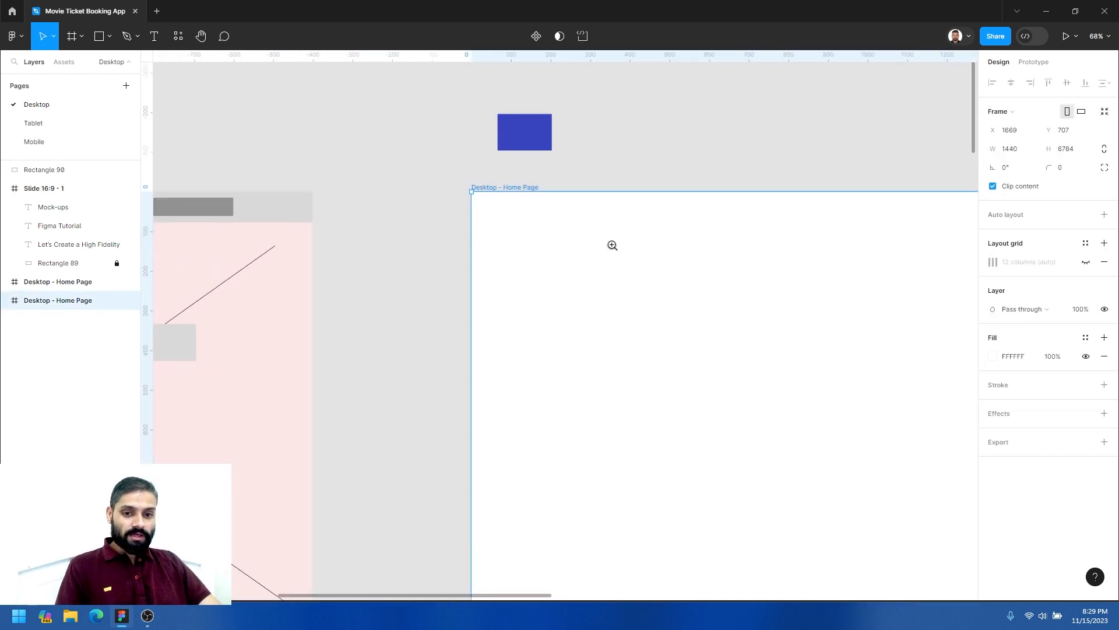
{"action": "scroll", "coordinate": [432, 196], "scroll_direction": "left", "scroll_amount": 3}
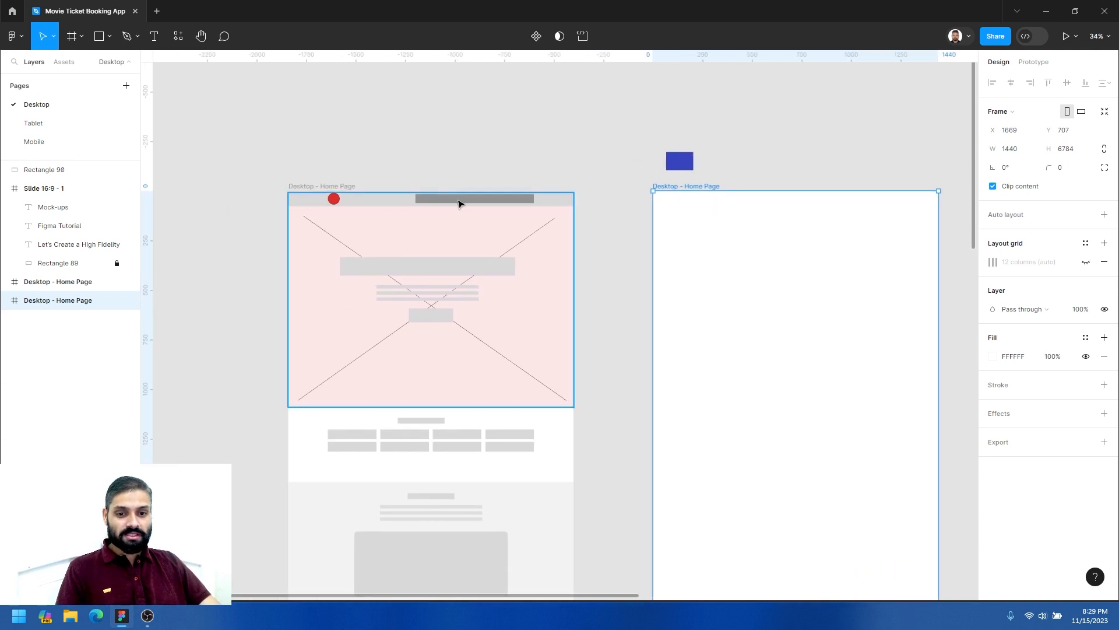
{"action": "scroll", "coordinate": [703, 288], "scroll_direction": "right", "scroll_amount": 5}
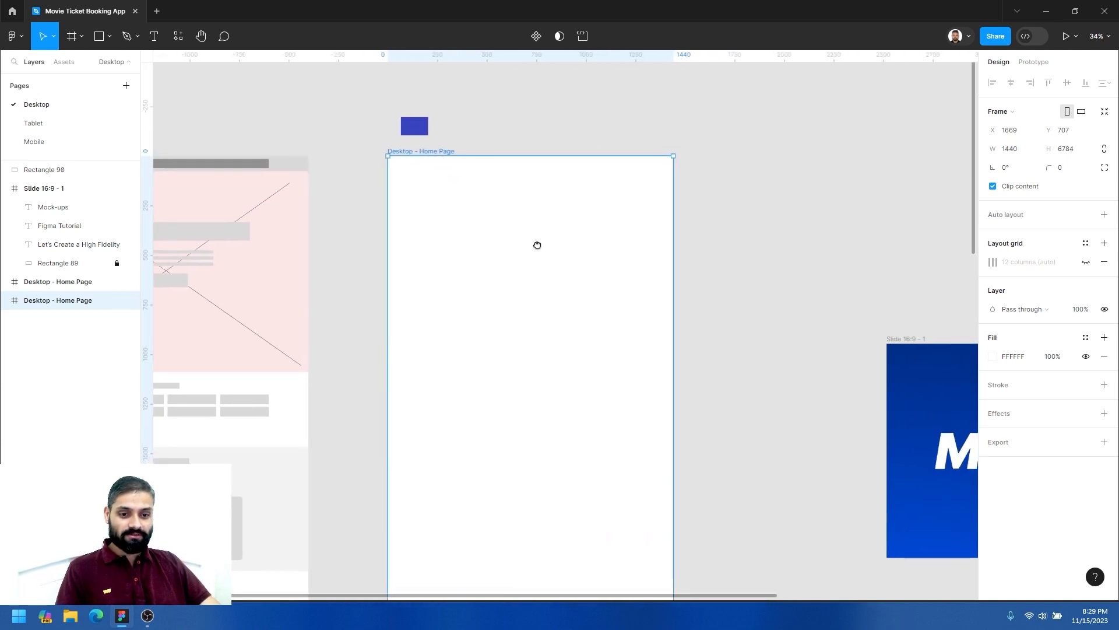
{"action": "scroll", "coordinate": [525, 245], "scroll_direction": "left", "scroll_amount": 1}
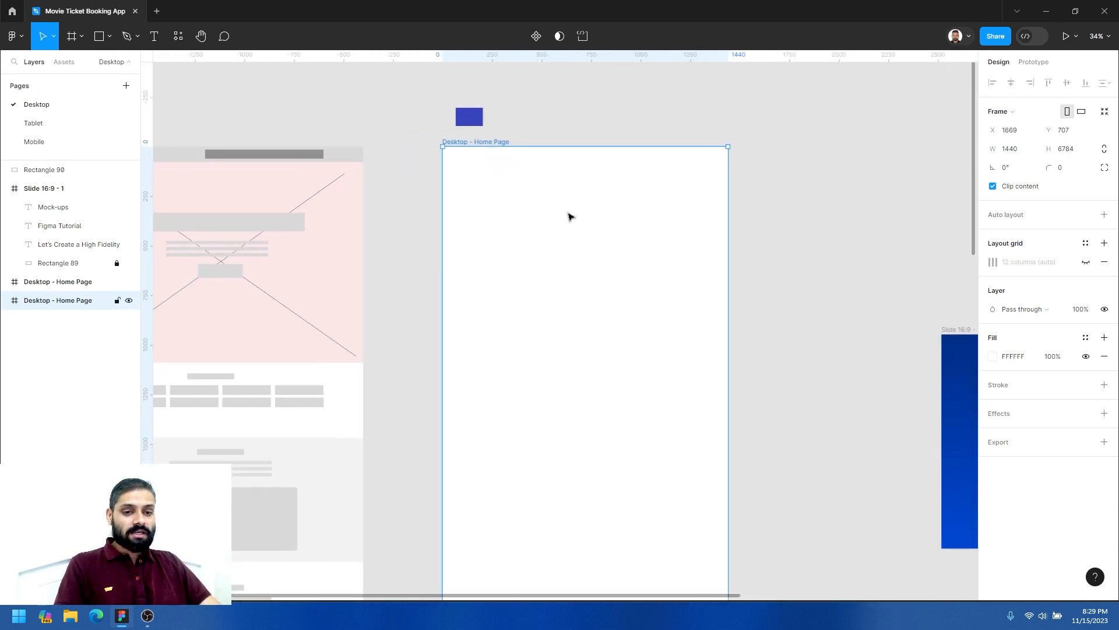
{"action": "scroll", "coordinate": [524, 228], "scroll_direction": "right", "scroll_amount": 1}
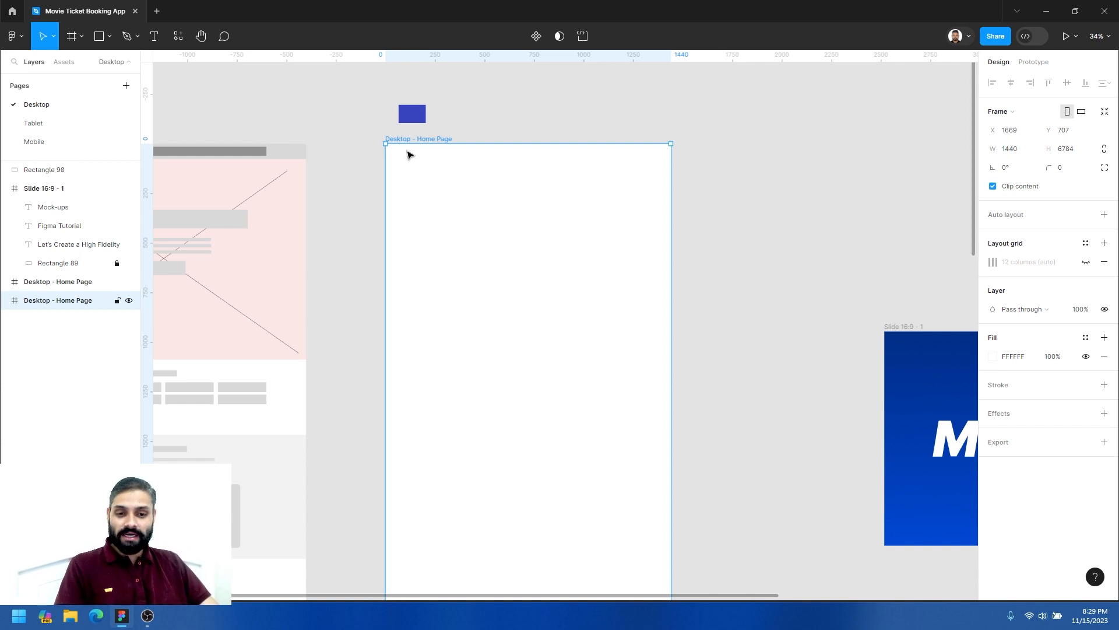
{"action": "left_click_drag", "start_coordinate": [488, 200], "coordinate": [685, 164]}
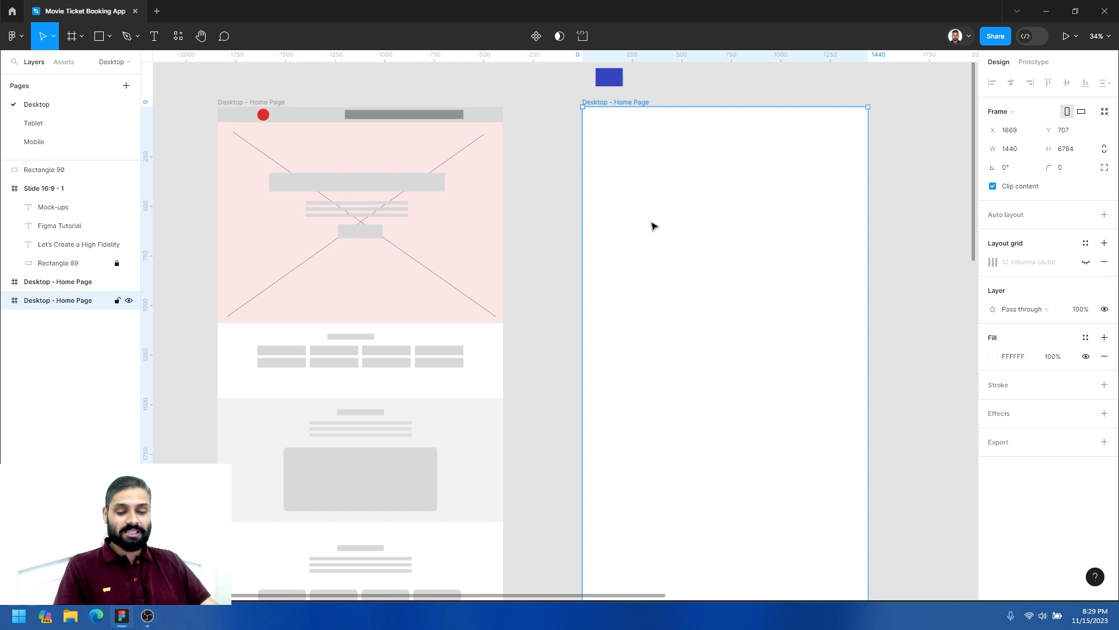
{"action": "left_click_drag", "start_coordinate": [696, 218], "coordinate": [629, 218]}
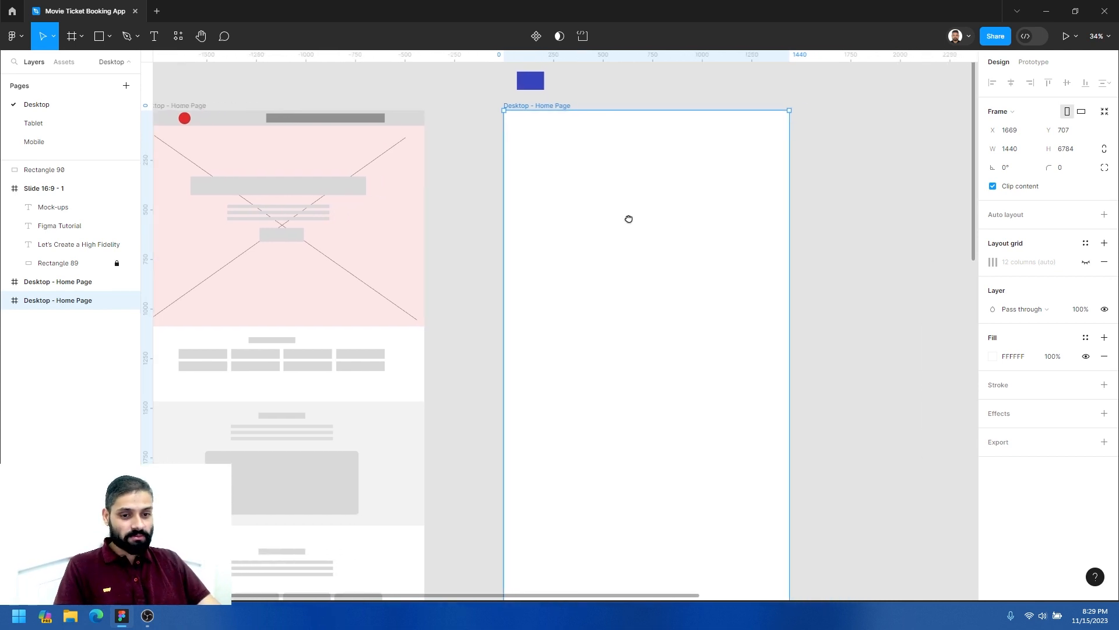
{"action": "left_click_drag", "start_coordinate": [630, 217], "coordinate": [452, 186]}
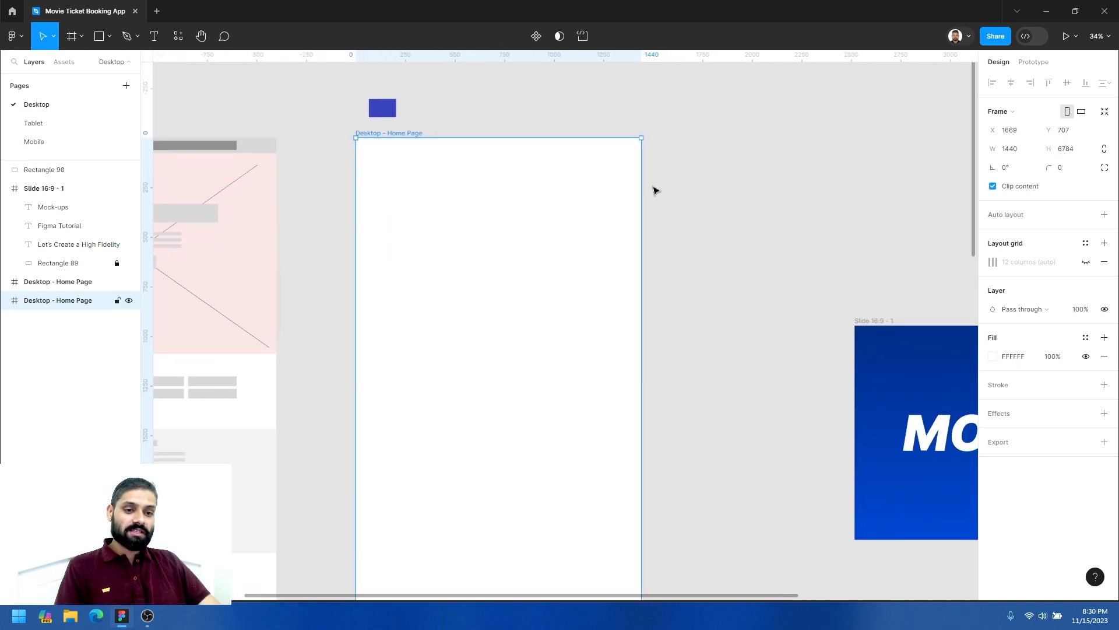
Show the 12-column layout grid on the empty desktop home page frame.
{"action": "left_click", "coordinate": [654, 187]}
{"action": "key", "text": "z"}
{"action": "left_click", "coordinate": [563, 186]}
{"action": "left_click_drag", "start_coordinate": [528, 228], "coordinate": [662, 246]}
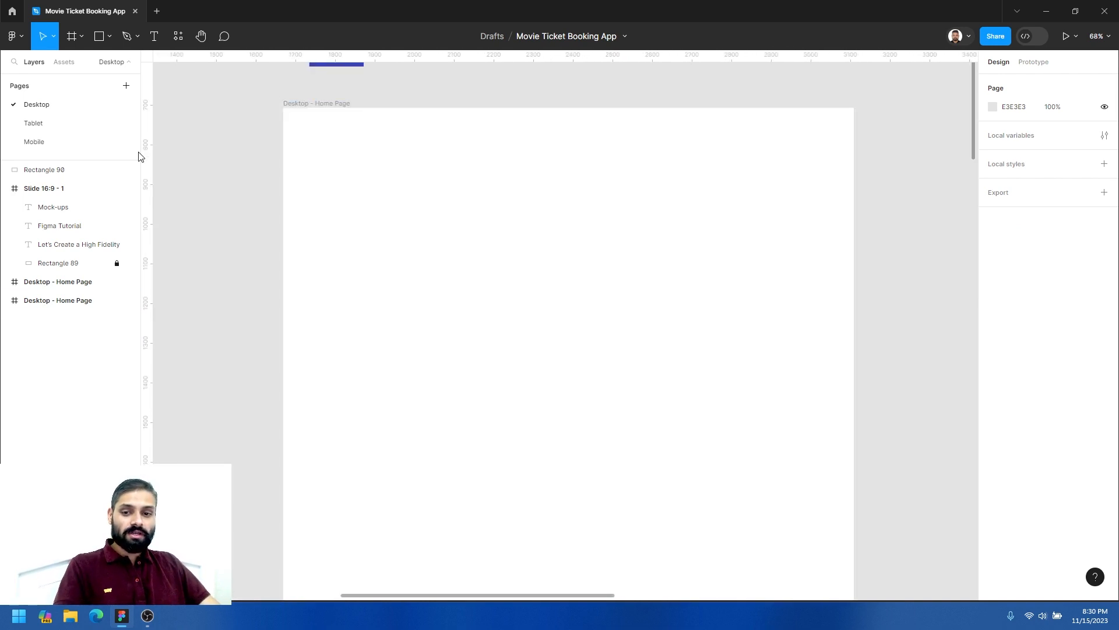
{"action": "left_click", "coordinate": [110, 36]}
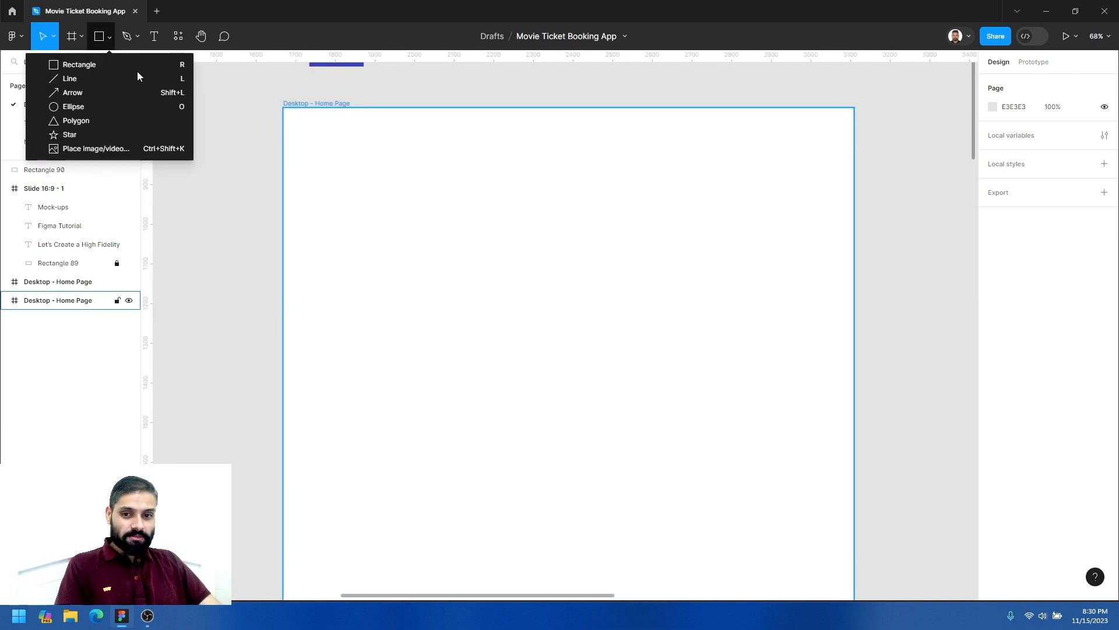
{"action": "left_click", "coordinate": [100, 66]}
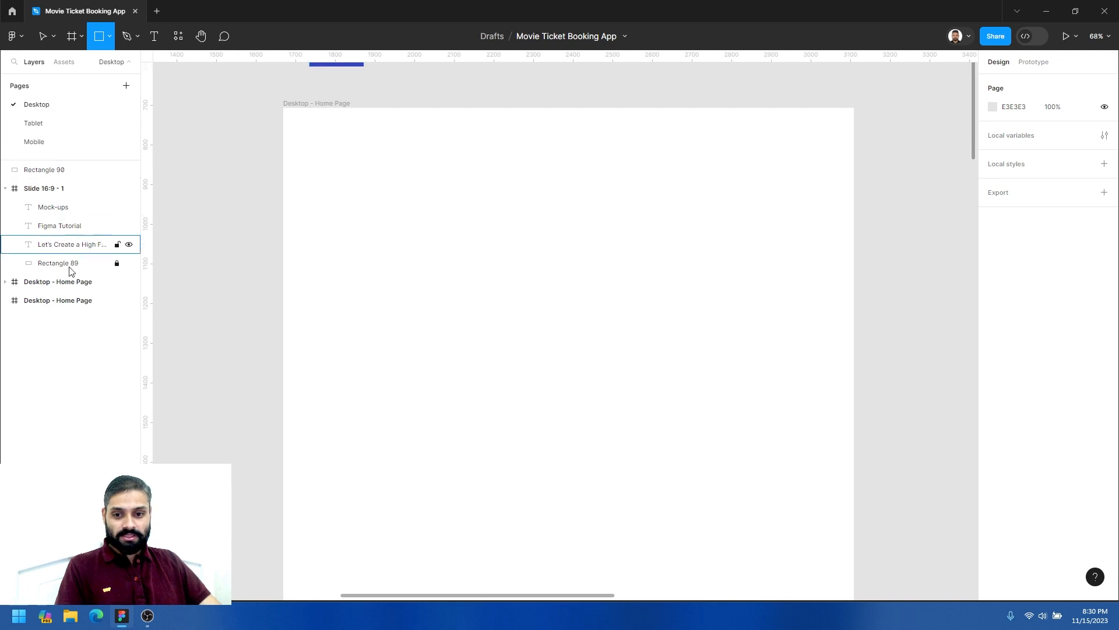
{"action": "left_click", "coordinate": [60, 300]}
{"action": "left_click", "coordinate": [57, 283]}
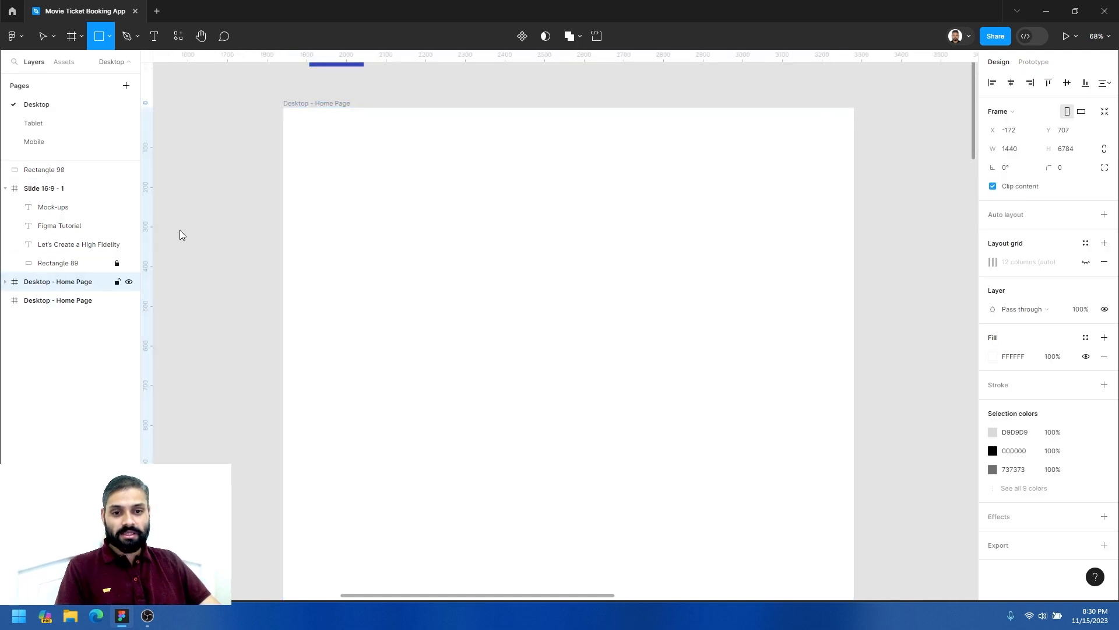
{"action": "left_click", "coordinate": [105, 298]}
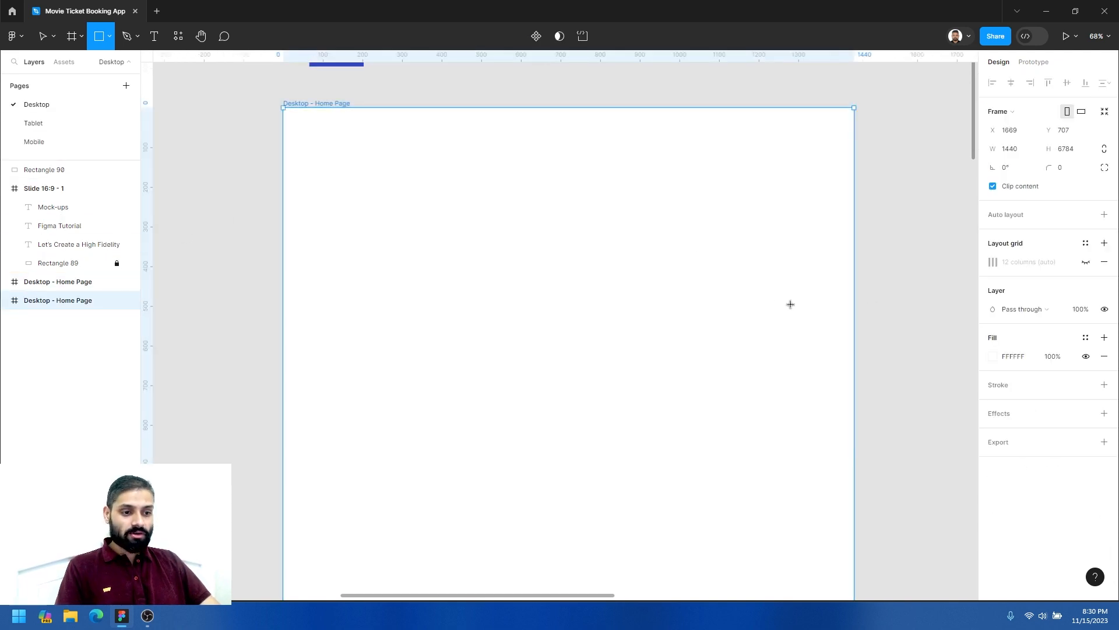
{"action": "left_click", "coordinate": [1085, 262]}
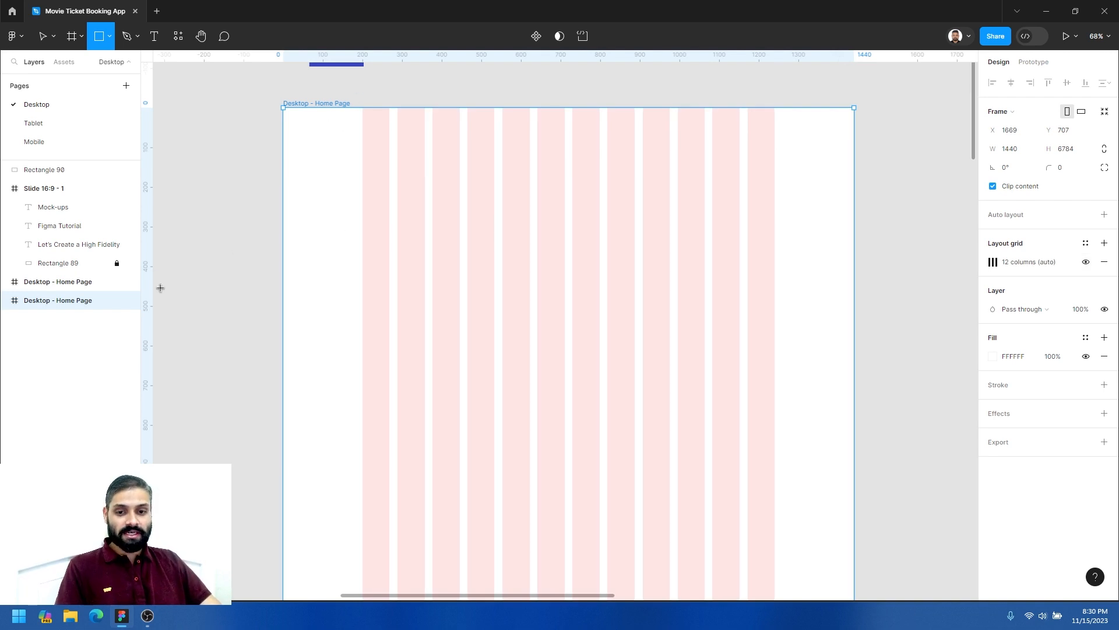
Place two vertical guides on the home page frame along the outer edges of its 12-column grid.
{"action": "mouse_move", "coordinate": [145, 291]}
{"action": "left_mouse_down"}
{"action": "mouse_move", "coordinate": [333, 292]}
{"action": "mouse_move", "coordinate": [146, 302]}
{"action": "left_mouse_up"}
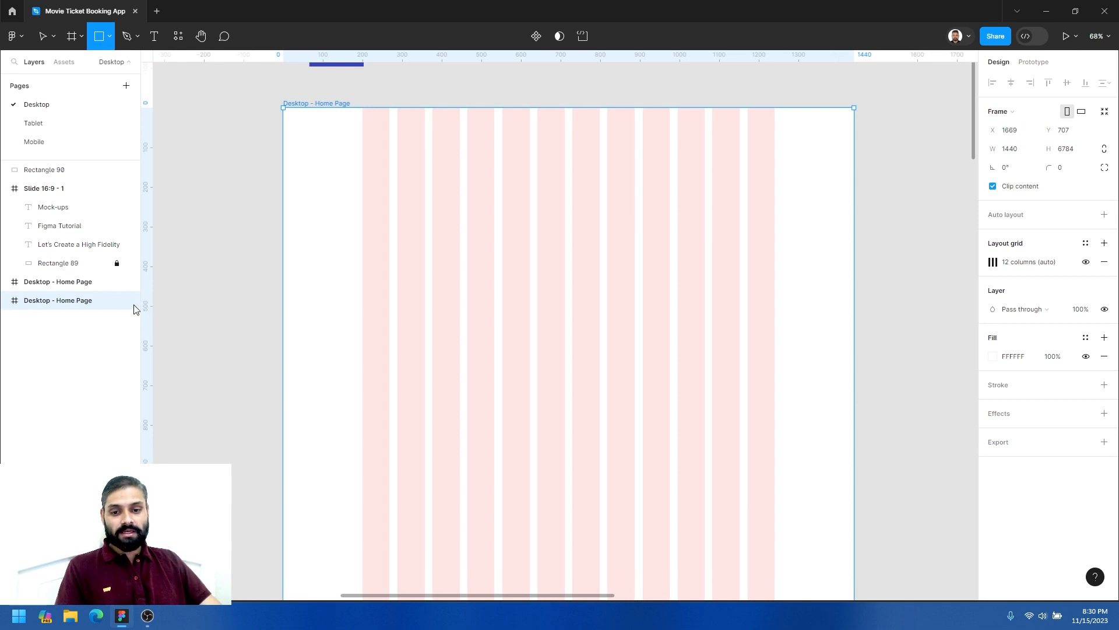
{"action": "left_click_drag", "start_coordinate": [174, 298], "coordinate": [362, 292]}
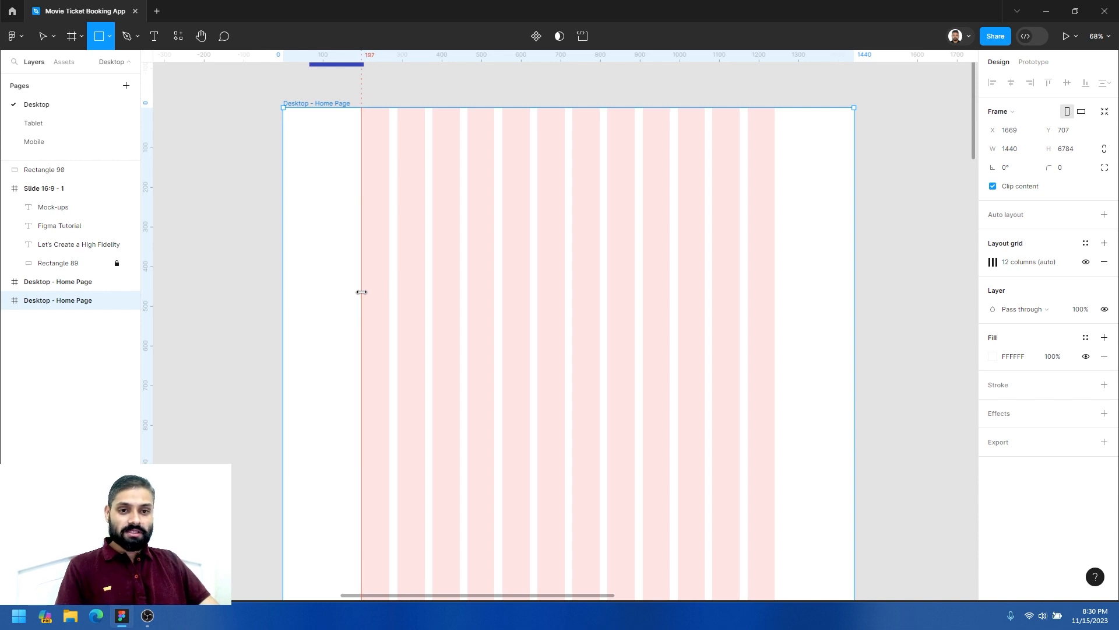
{"action": "left_click_drag", "start_coordinate": [362, 291], "coordinate": [363, 291]}
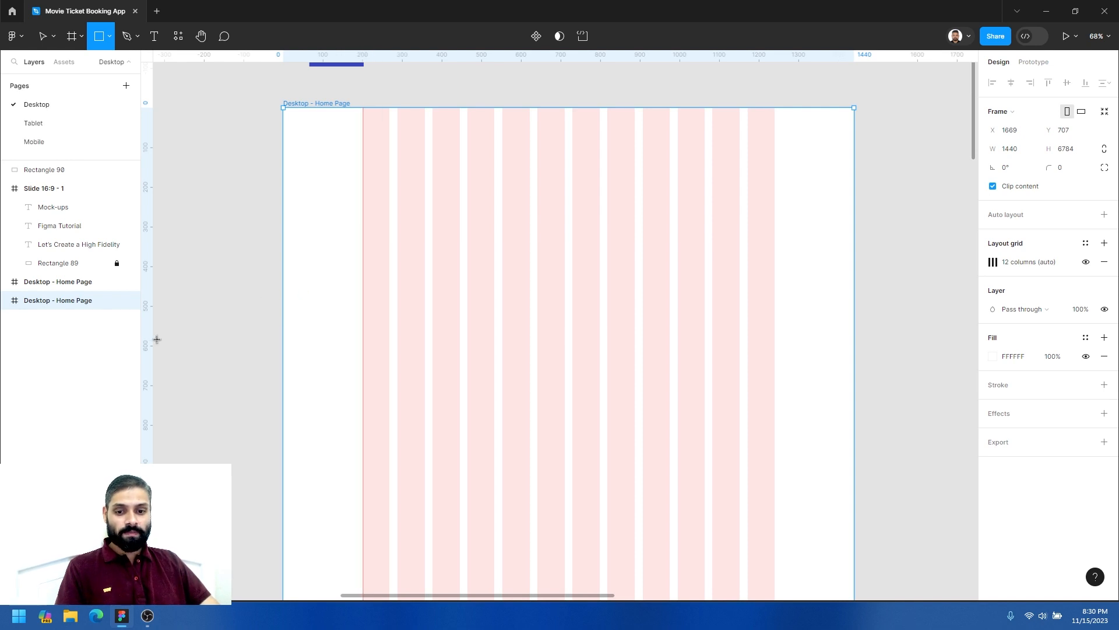
{"action": "left_click_drag", "start_coordinate": [148, 339], "coordinate": [777, 255]}
{"action": "left_click_drag", "start_coordinate": [784, 253], "coordinate": [774, 255]}
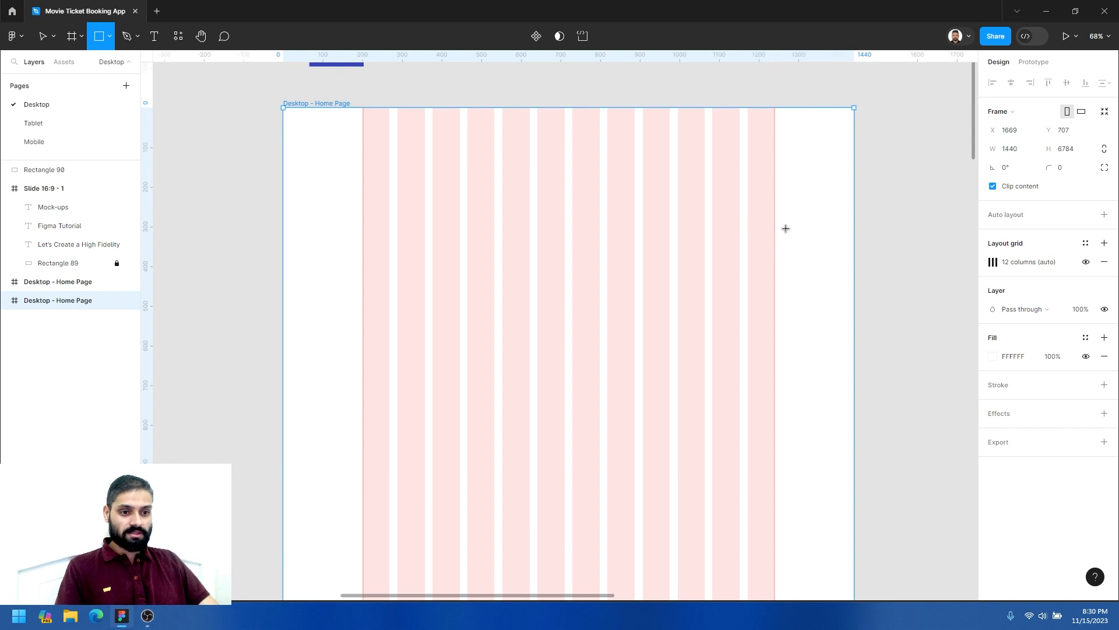
Delete the stray 100 × 100 square beside the grid, and hide the home page frame's layout grid.
{"action": "left_click", "coordinate": [805, 226]}
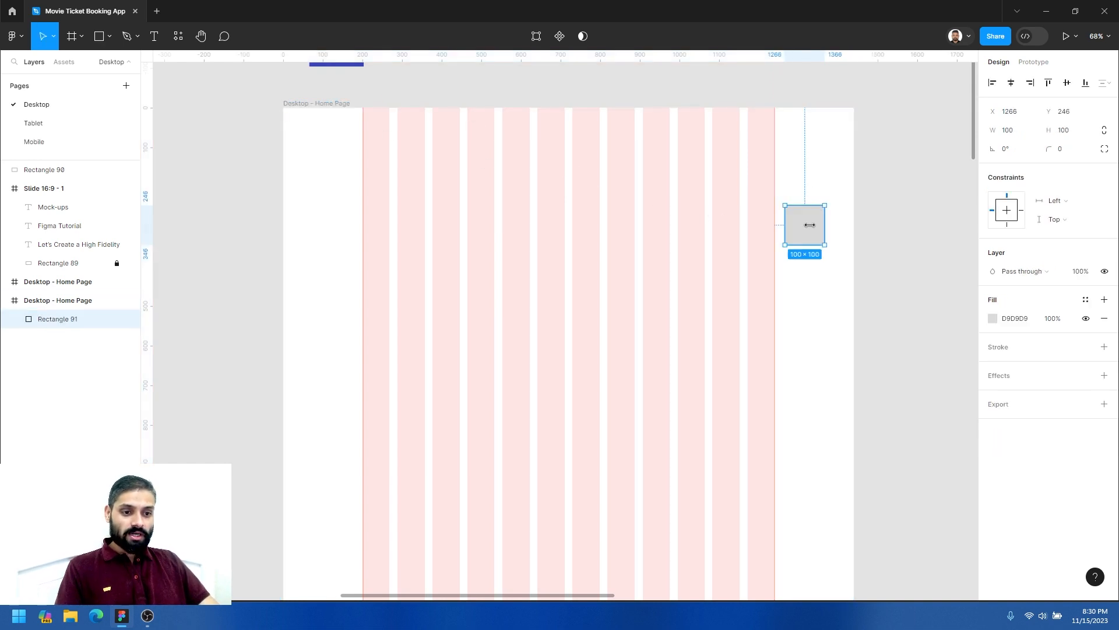
{"action": "key", "text": "Delete"}
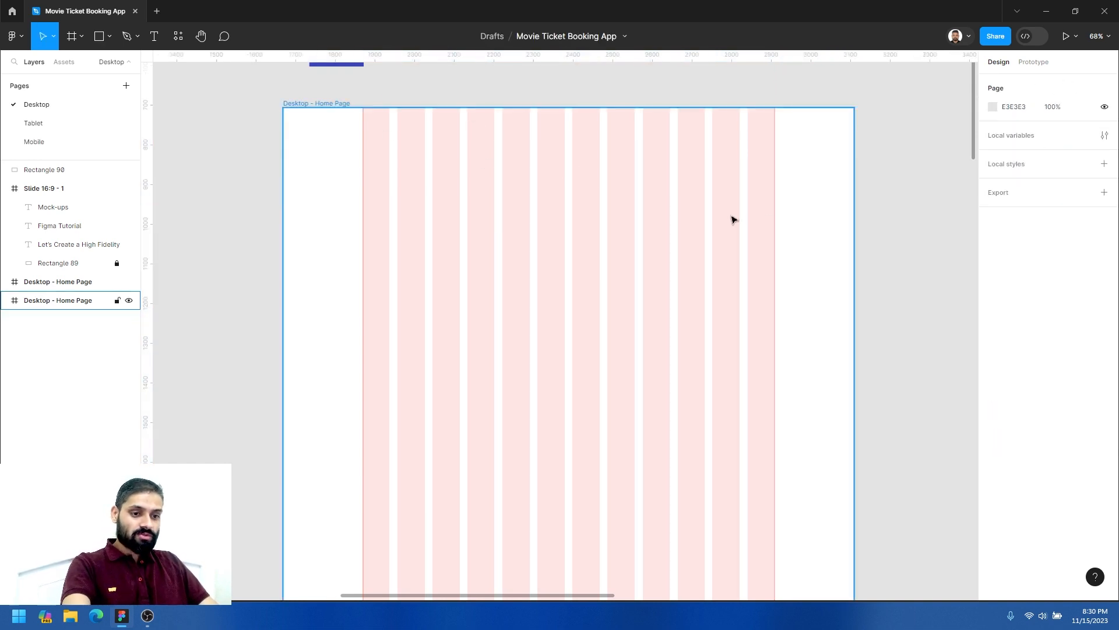
{"action": "left_click", "coordinate": [324, 104]}
{"action": "left_click", "coordinate": [1087, 263]}
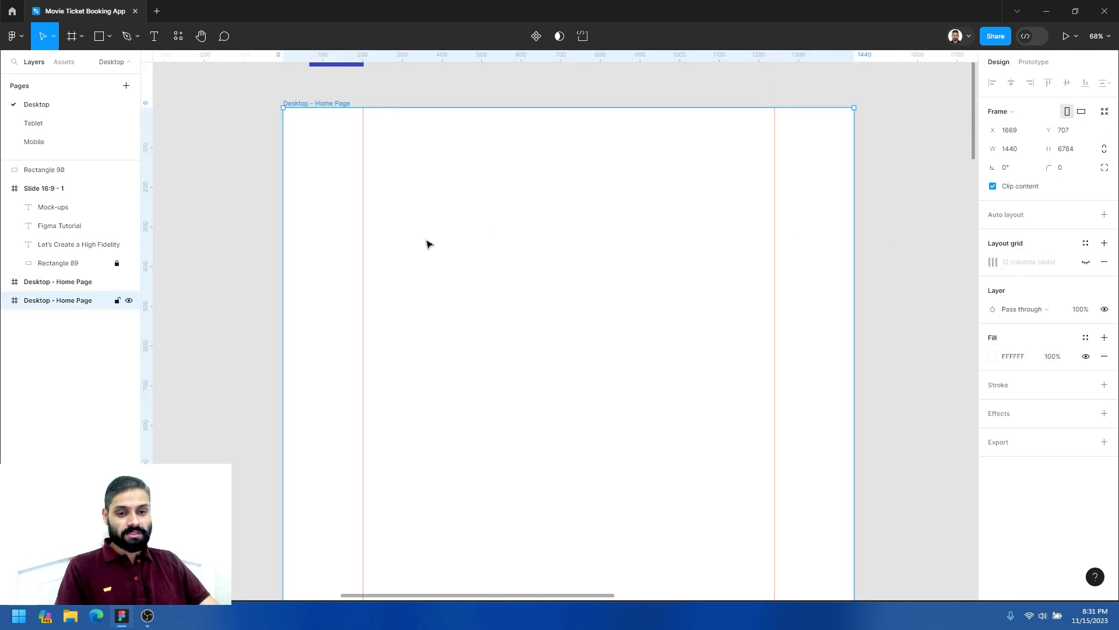
Move the empty home page frame together with its guides to about X 1652, Y 746.
{"action": "right_click", "coordinate": [457, 185]}
{"action": "left_click", "coordinate": [357, 154]}
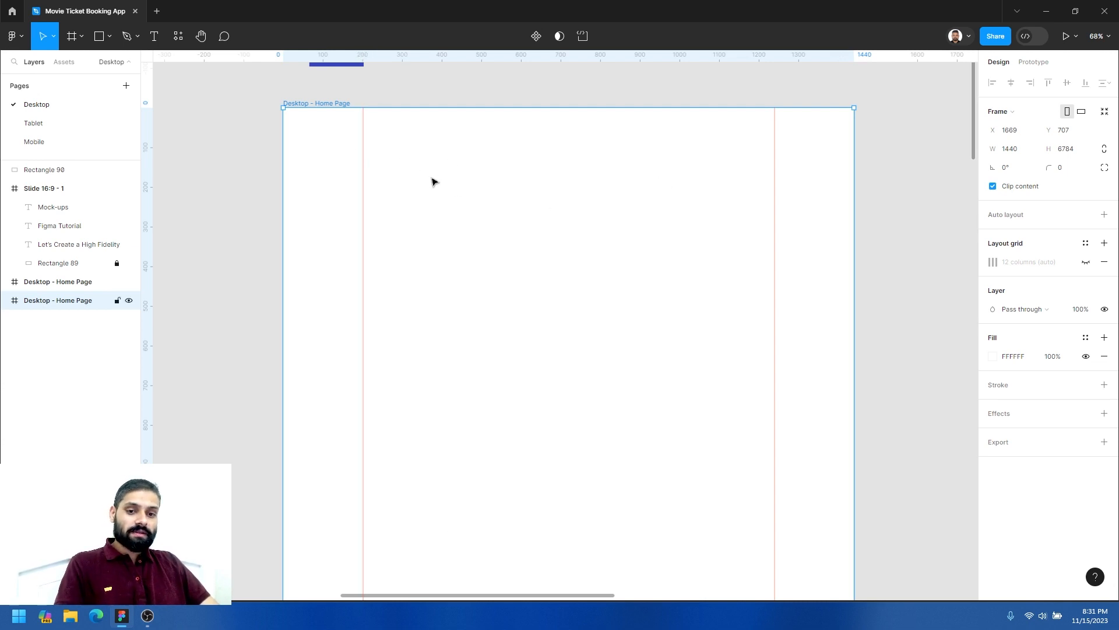
{"action": "left_click_drag", "start_coordinate": [359, 187], "coordinate": [427, 203]}
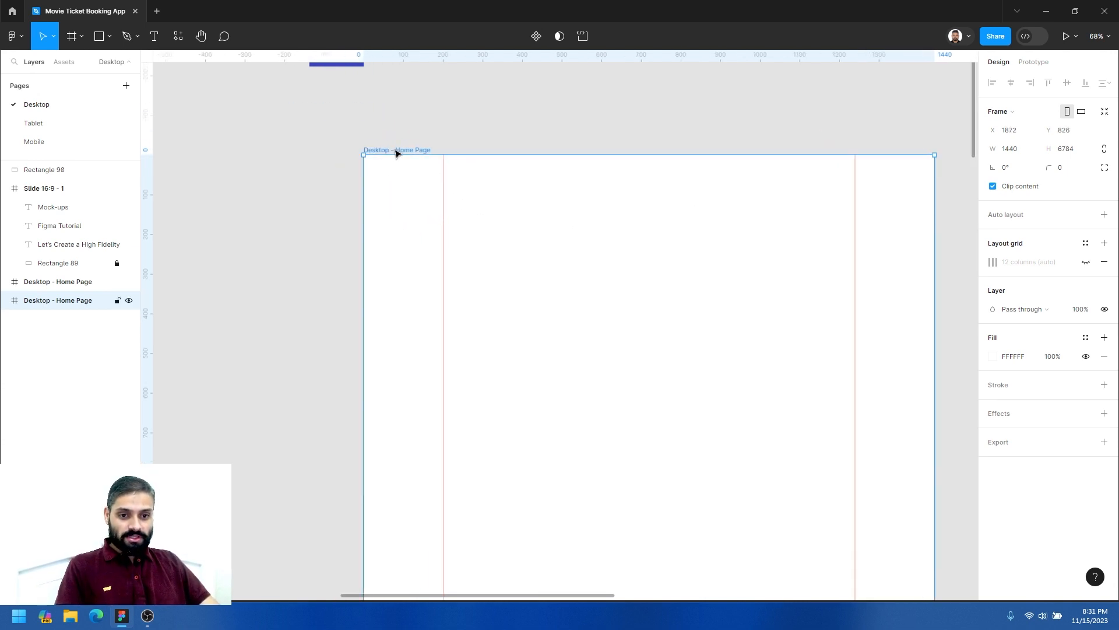
{"action": "left_click_drag", "start_coordinate": [400, 151], "coordinate": [321, 121]}
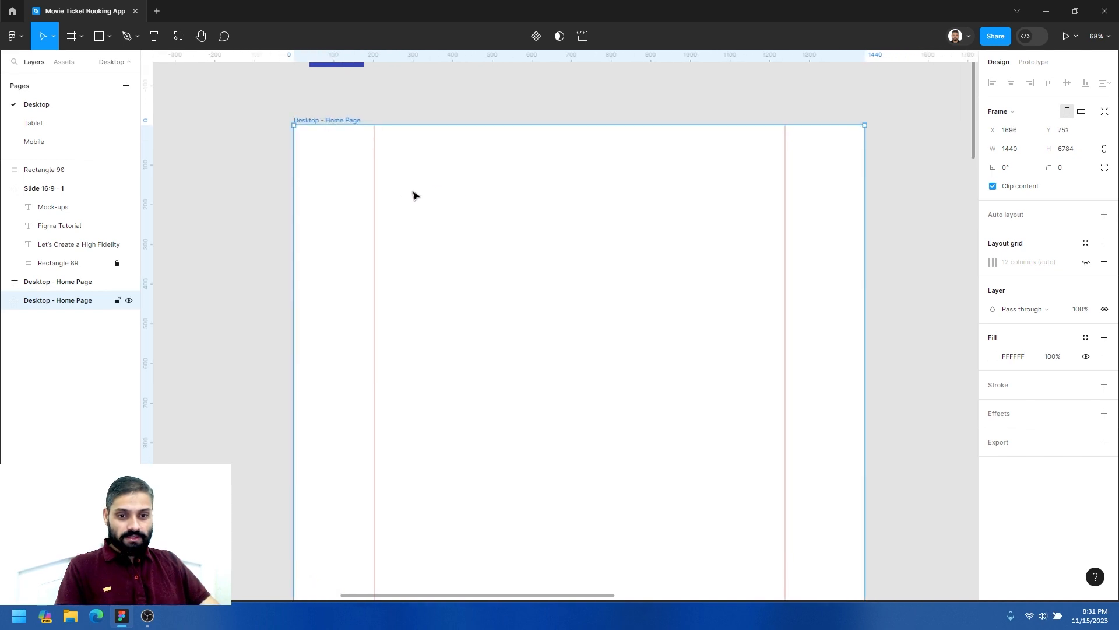
{"action": "right_click", "coordinate": [464, 184]}
{"action": "left_click", "coordinate": [418, 192]}
{"action": "right_click", "coordinate": [478, 203]}
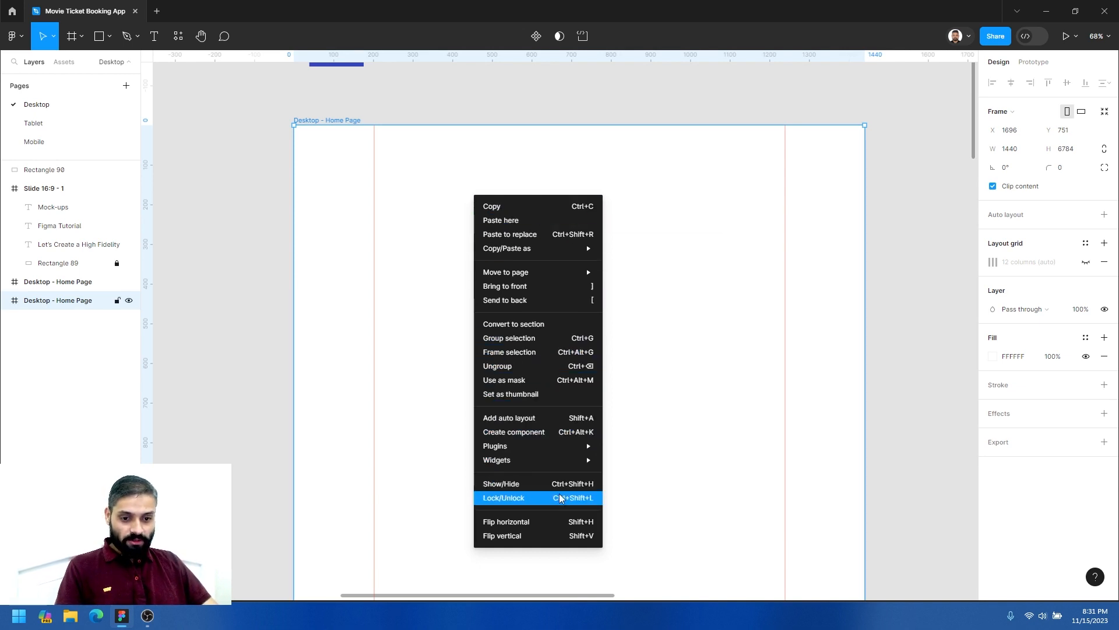
{"action": "left_click", "coordinate": [432, 306]}
{"action": "left_click_drag", "start_coordinate": [412, 258], "coordinate": [430, 242]}
{"action": "left_click", "coordinate": [237, 263]}
{"action": "left_click", "coordinate": [323, 275]}
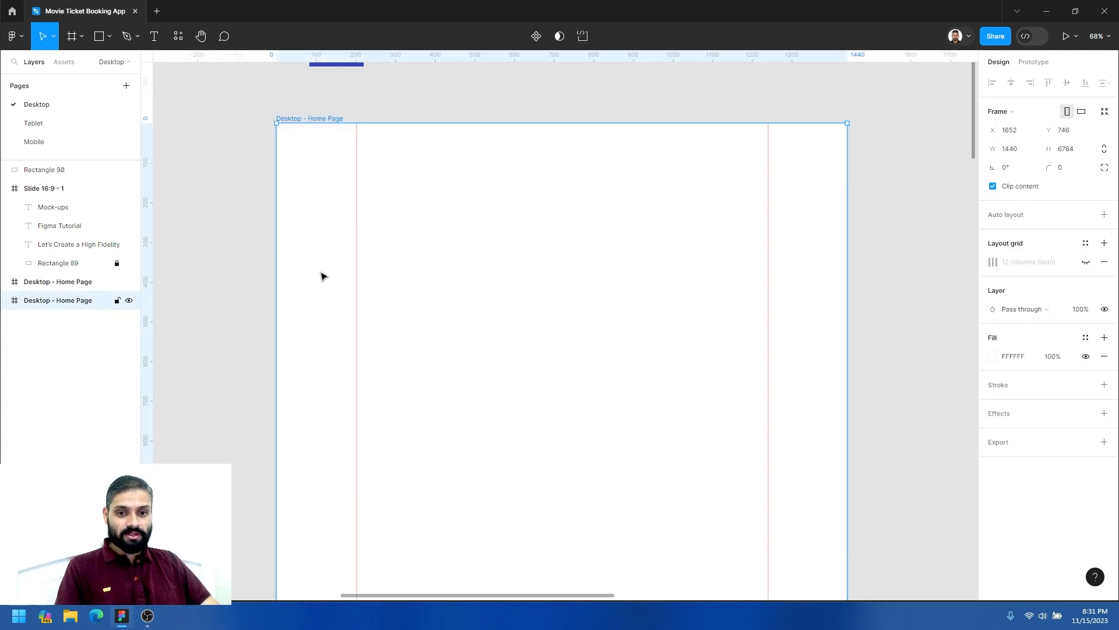
{"action": "left_click", "coordinate": [358, 291]}
{"action": "right_click", "coordinate": [358, 292]}
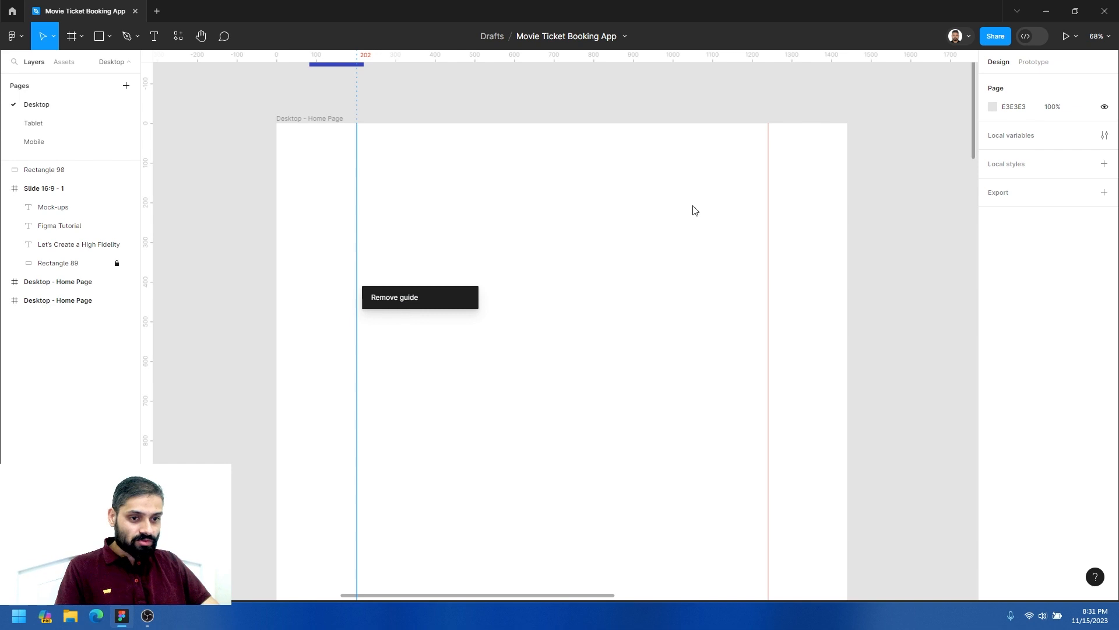
{"action": "key", "text": "Escape"}
{"action": "left_click", "coordinate": [530, 202]}
{"action": "left_click", "coordinate": [483, 107]}
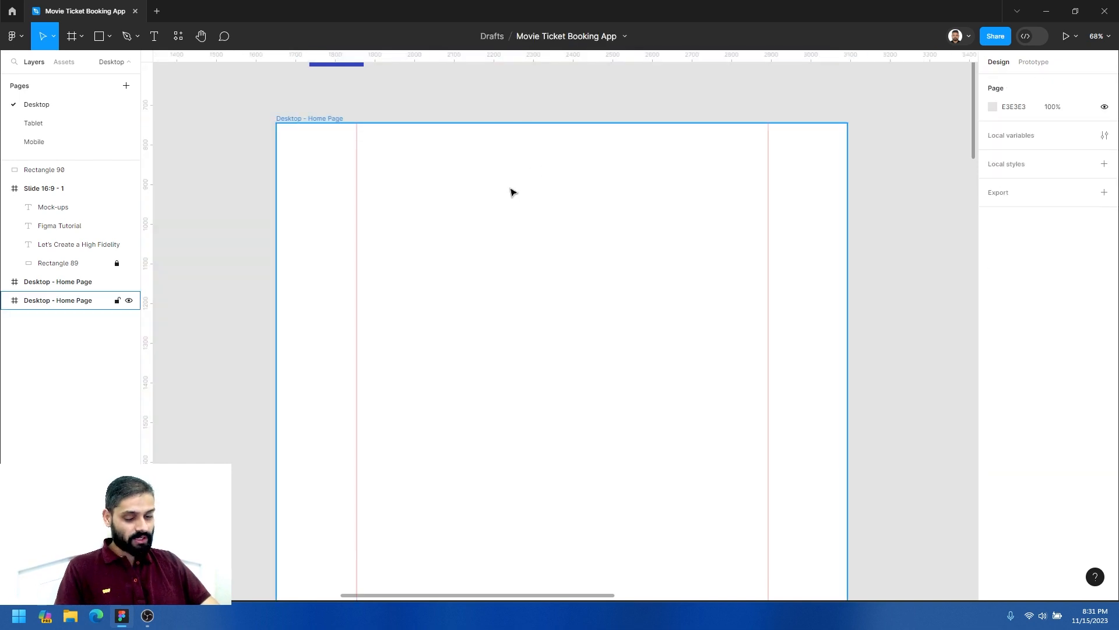
Draw a header rectangle about 1038 wide between the two guides near the frame's upper edge, and set its height to 100.
{"action": "key", "text": "r"}
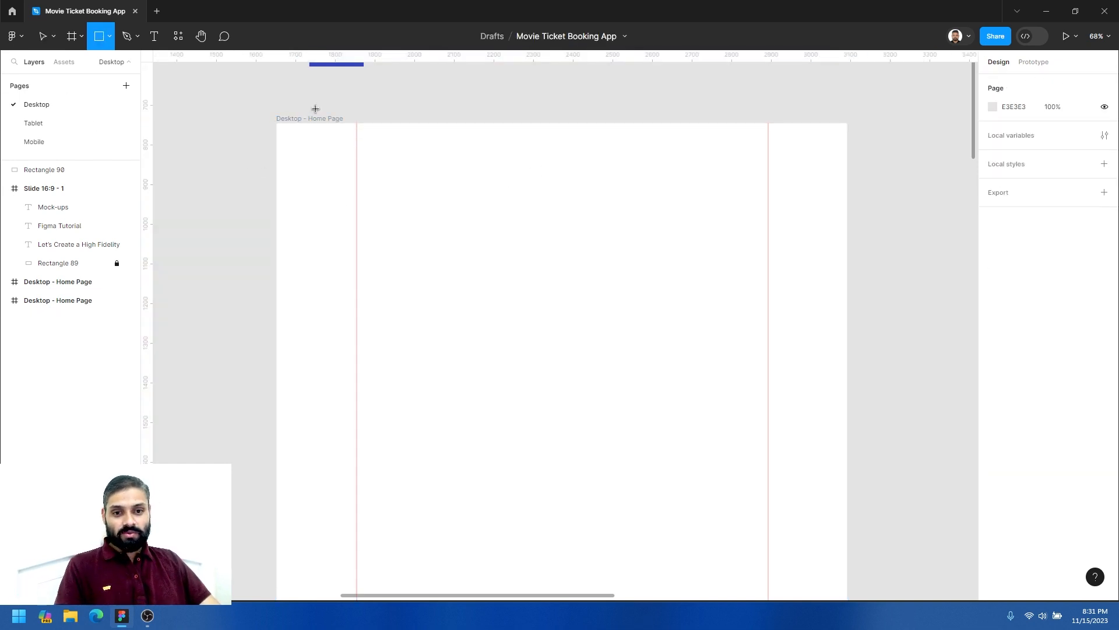
{"action": "mouse_move", "coordinate": [356, 138]}
{"action": "left_mouse_down"}
{"action": "mouse_move", "coordinate": [697, 192]}
{"action": "mouse_move", "coordinate": [768, 173]}
{"action": "left_mouse_up"}
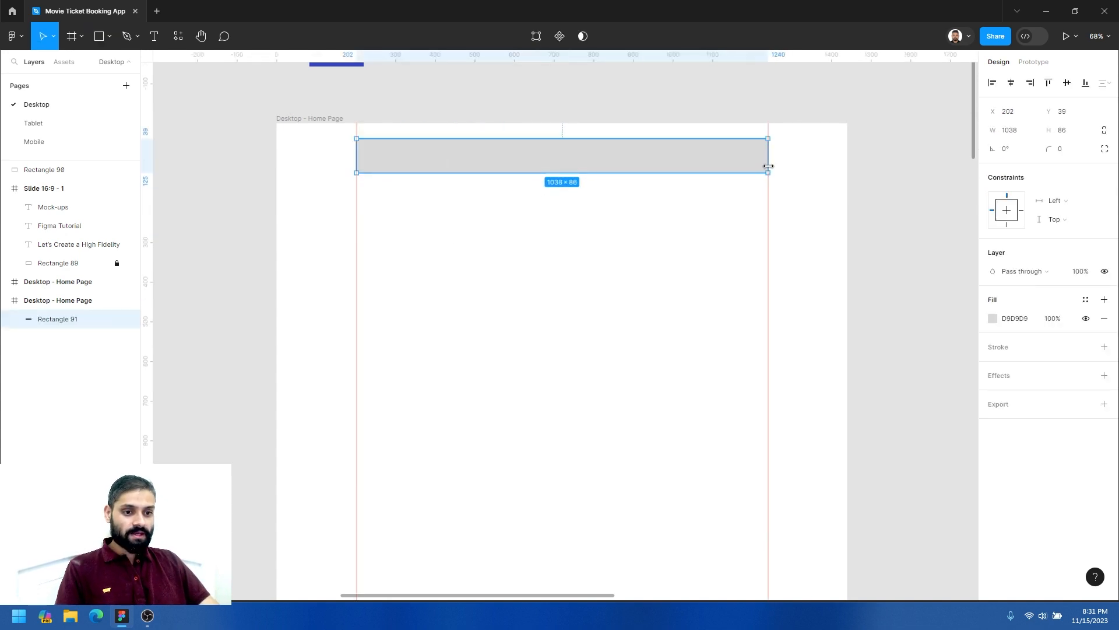
{"action": "left_click", "coordinate": [1064, 135]}
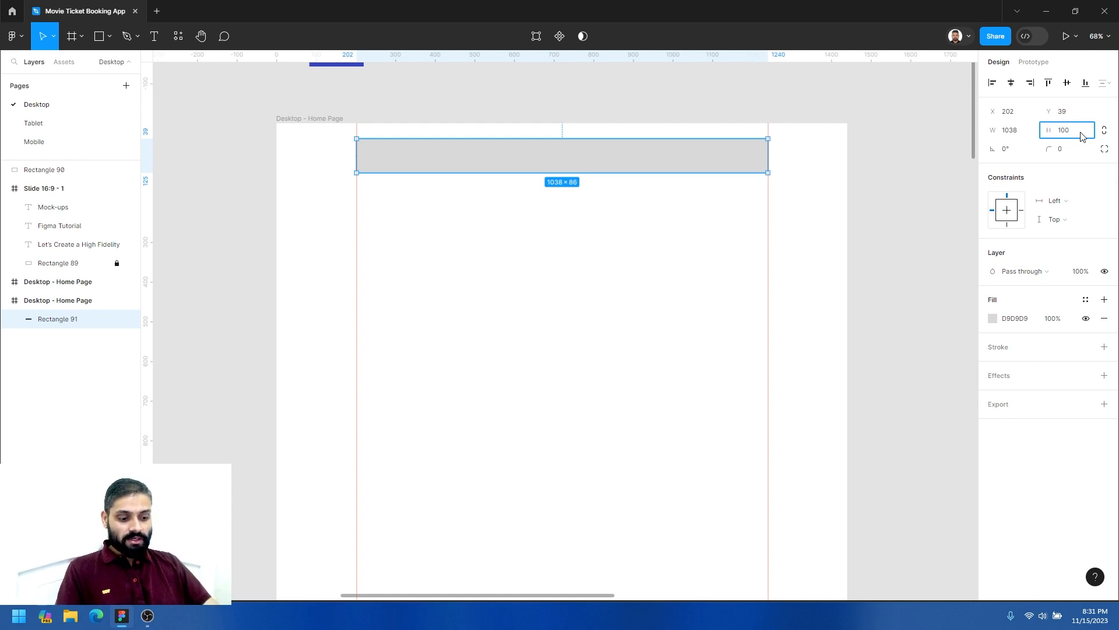
{"action": "key", "text": "Return"}
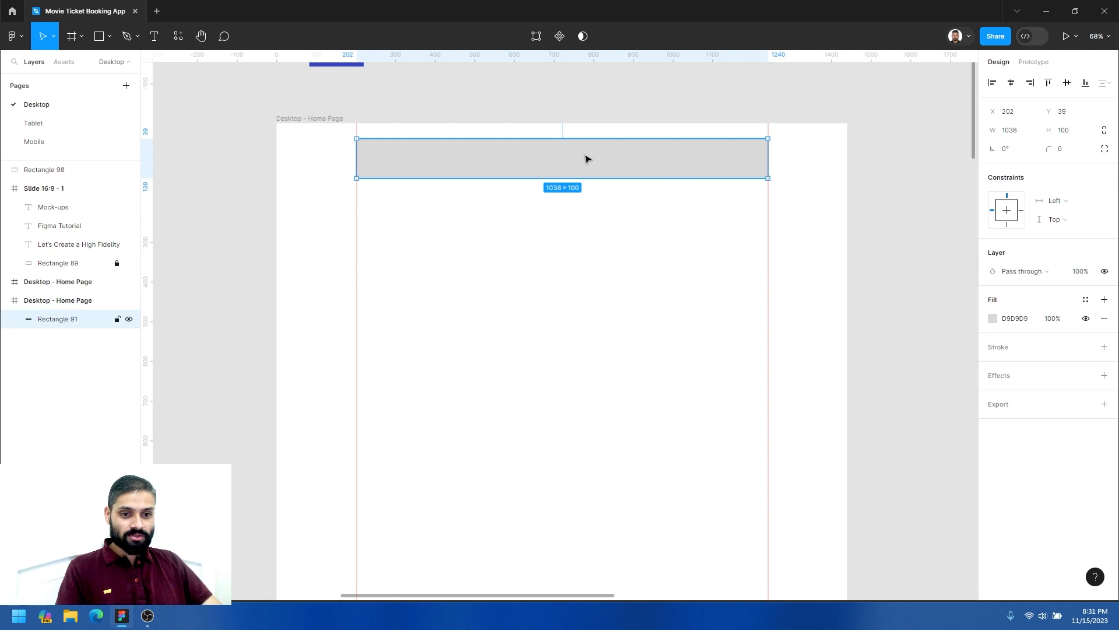
Round the header rectangle's corners with a radius of 16.
{"action": "left_click", "coordinate": [570, 230]}
{"action": "scroll", "coordinate": [568, 168], "scroll_direction": "up", "scroll_amount": 6}
{"action": "left_click_drag", "start_coordinate": [569, 221], "coordinate": [822, 286]}
{"action": "left_click_drag", "start_coordinate": [545, 192], "coordinate": [744, 207]}
{"action": "left_click_drag", "start_coordinate": [352, 160], "coordinate": [502, 152]}
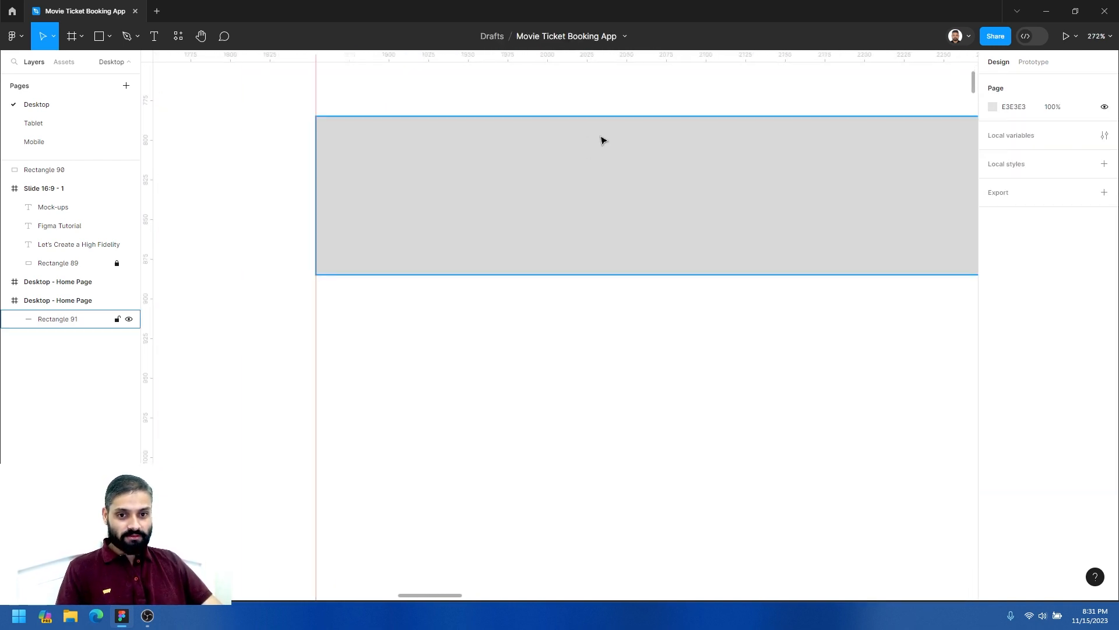
{"action": "left_click", "coordinate": [460, 163], "text": "alt"}
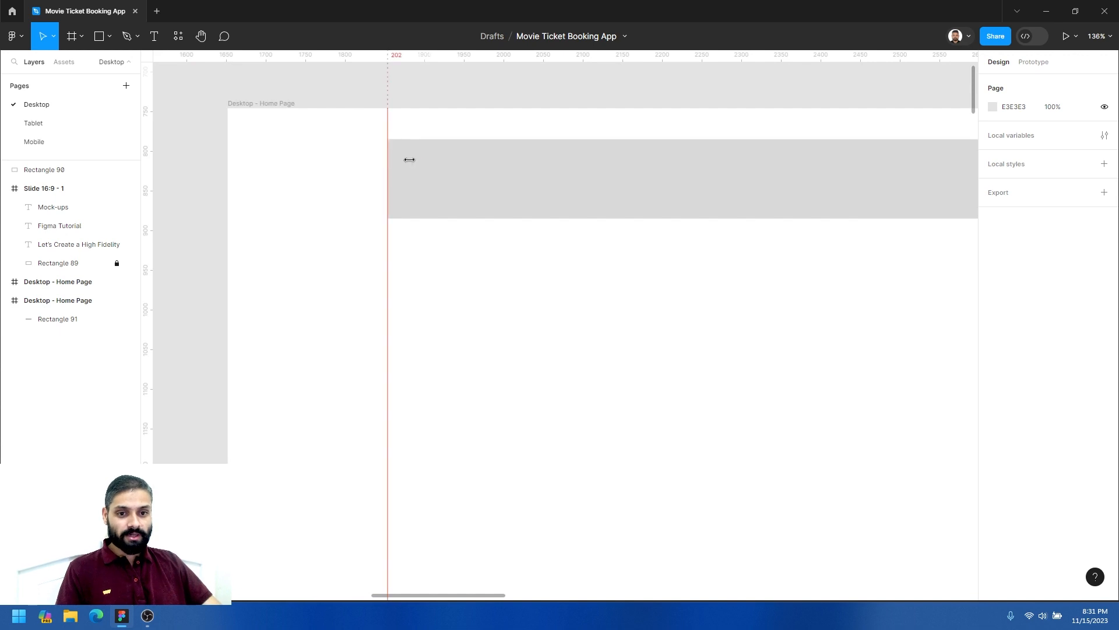
{"action": "scroll", "coordinate": [432, 166], "scroll_direction": "right", "scroll_amount": 2}
{"action": "left_click", "coordinate": [537, 173]}
{"action": "left_click", "coordinate": [1066, 156]}
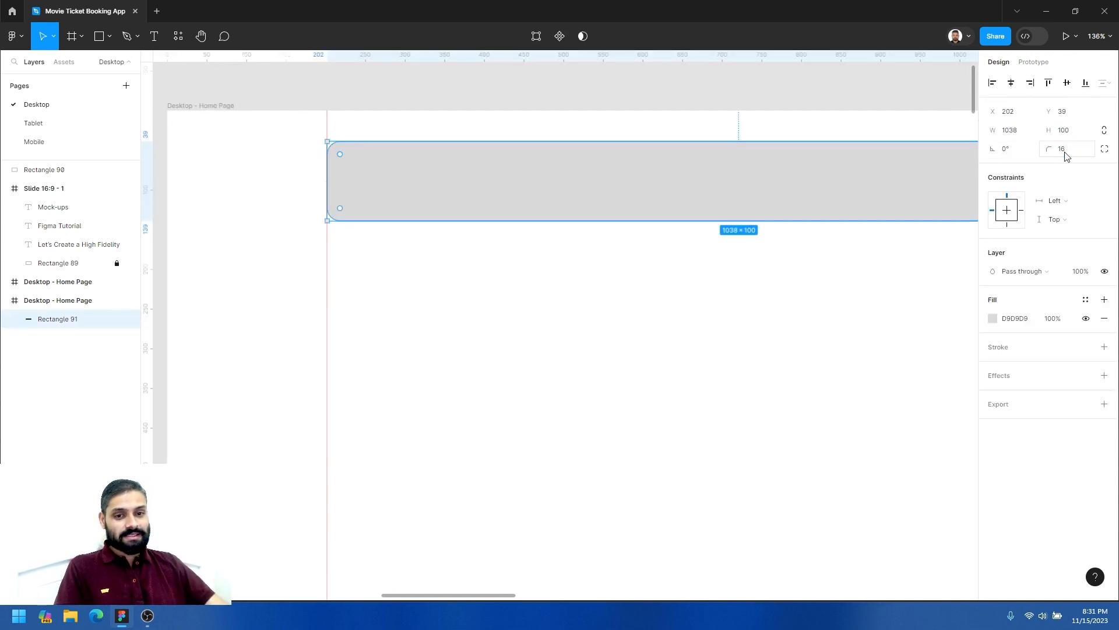
{"action": "left_click", "coordinate": [556, 287]}
{"action": "scroll", "coordinate": [542, 216], "scroll_direction": "right", "scroll_amount": 3}
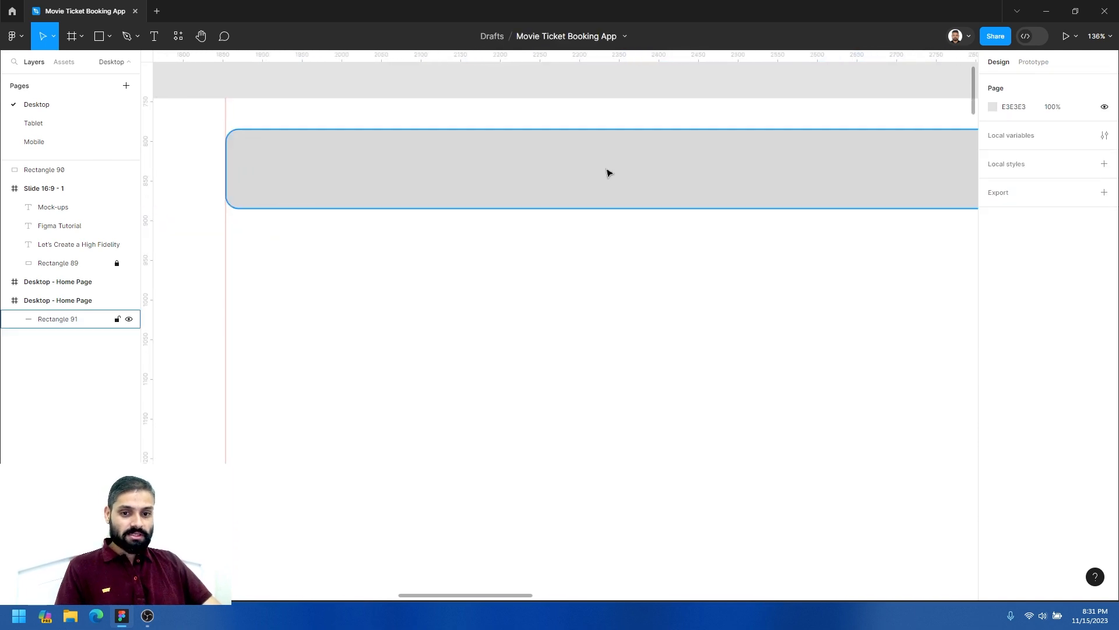
Change the header rectangle's fill to a very light grey, EFEFEF.
{"action": "left_click", "coordinate": [607, 175]}
{"action": "left_click", "coordinate": [509, 215], "text": "alt"}
{"action": "scroll", "coordinate": [642, 257], "scroll_direction": "right", "scroll_amount": 1}
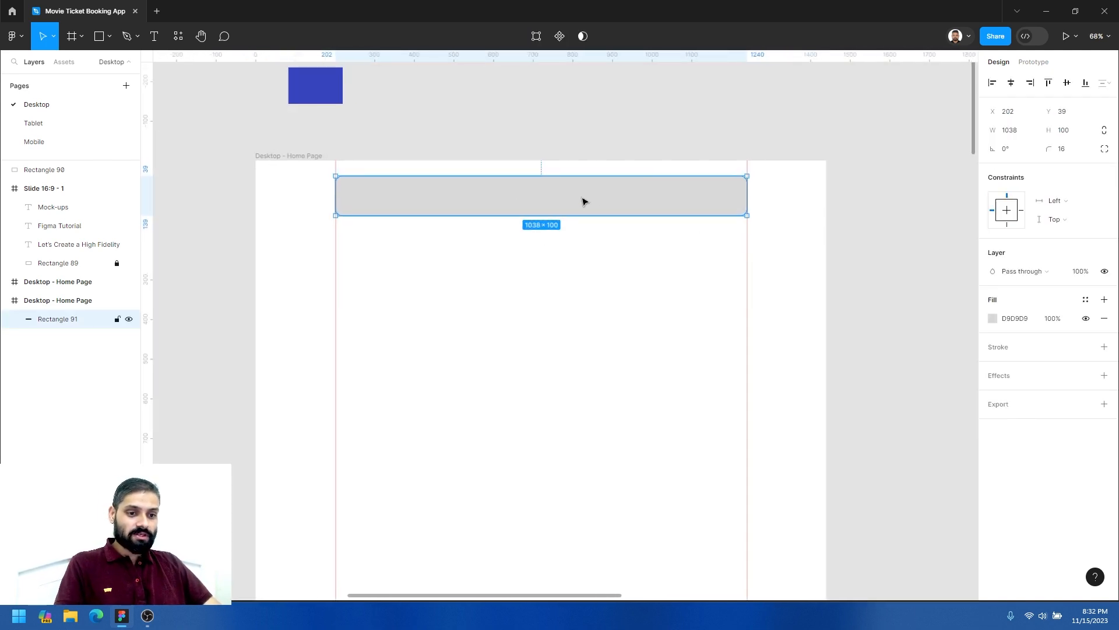
{"action": "left_click", "coordinate": [993, 318]}
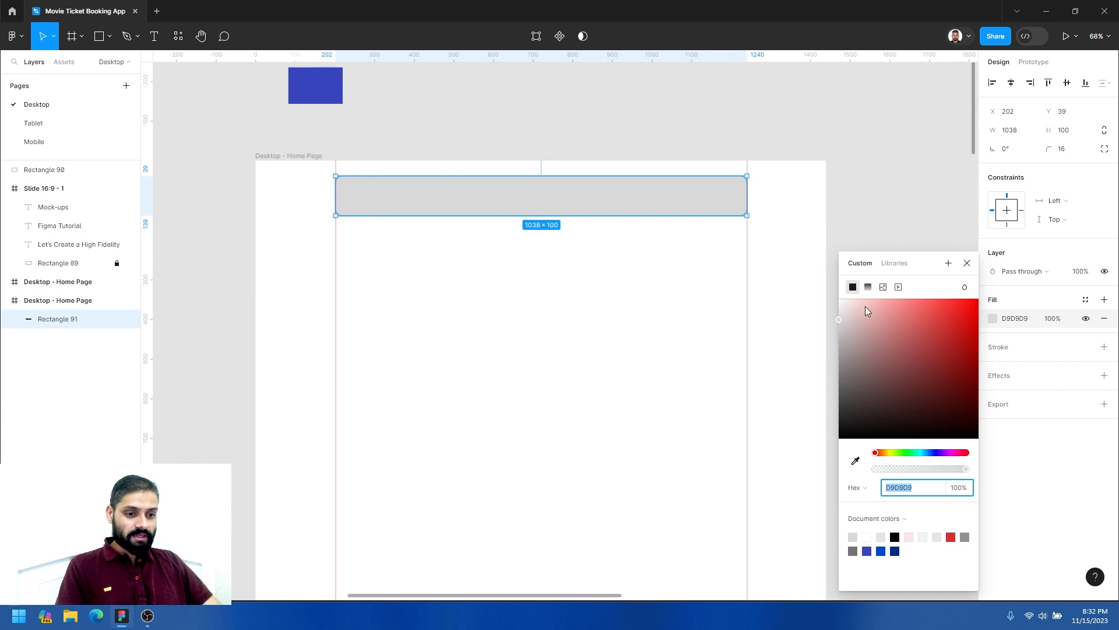
{"action": "left_click_drag", "start_coordinate": [855, 317], "coordinate": [837, 309]}
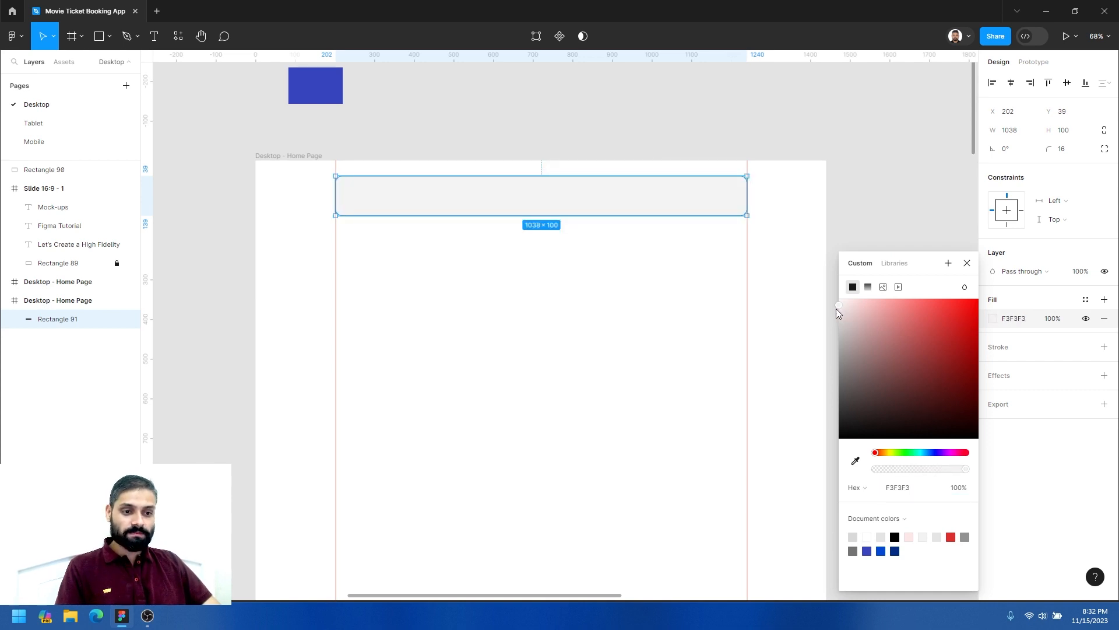
{"action": "left_click_drag", "start_coordinate": [836, 309], "coordinate": [836, 312]}
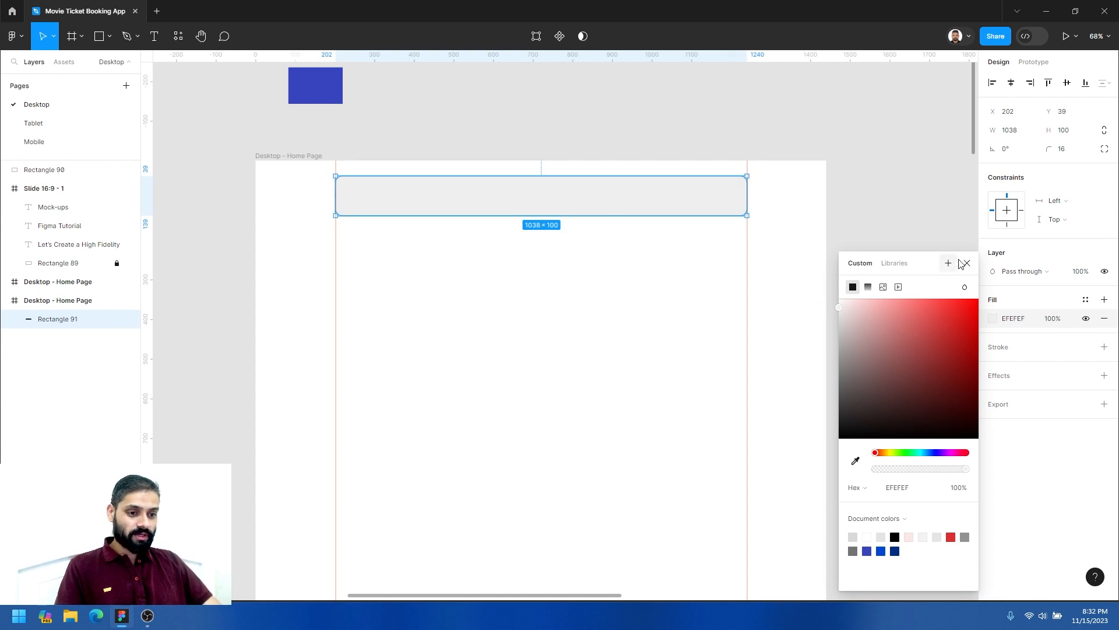
Lock the light grey header rectangle so it stays fixed in the home page frame.
{"action": "left_click", "coordinate": [672, 284]}
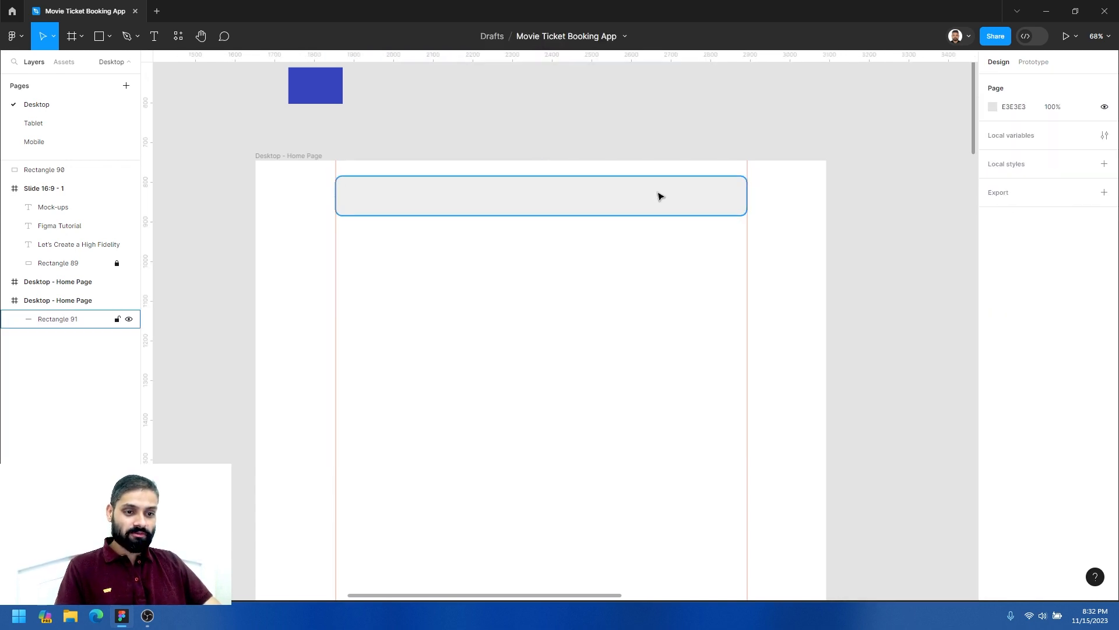
{"action": "left_click", "coordinate": [661, 196]}
{"action": "right_click", "coordinate": [660, 195]}
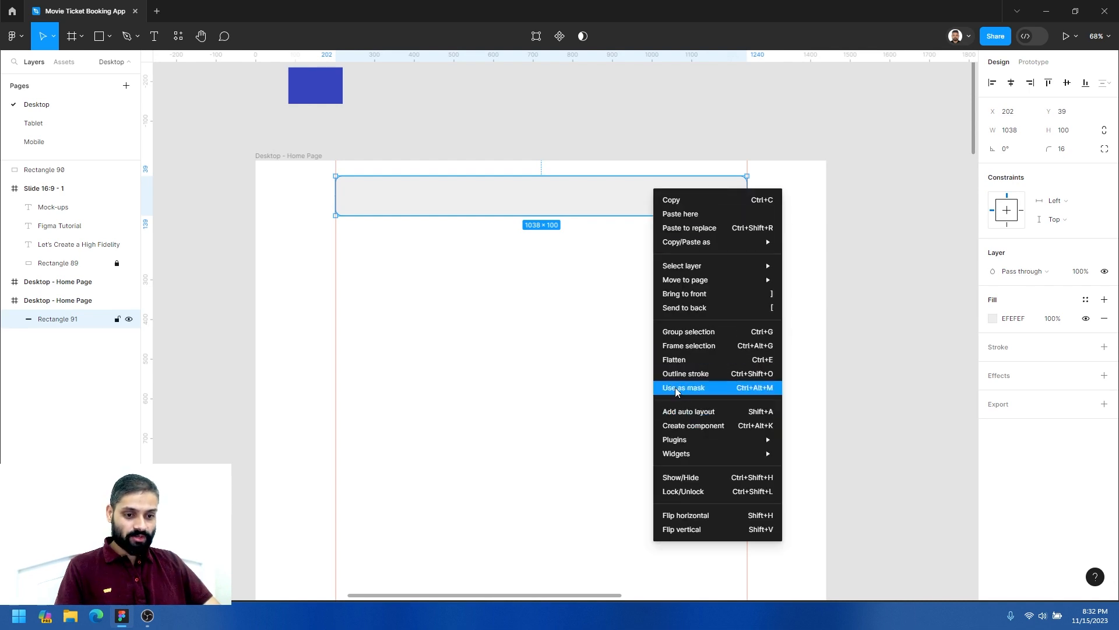
{"action": "left_click", "coordinate": [685, 492]}
{"action": "left_click", "coordinate": [550, 313]}
Draw two crossing diagonal lines, about 99 and 93 long, below the header's left end at 45° angles.
{"action": "key", "text": "z"}
{"action": "left_click", "coordinate": [371, 187]}
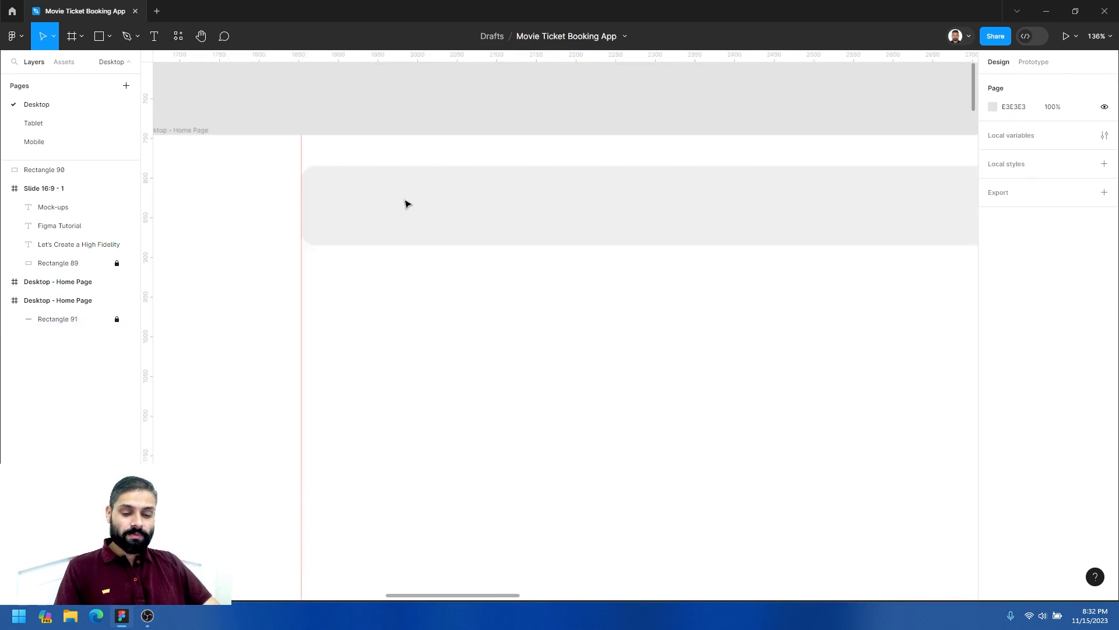
{"action": "left_click", "coordinate": [156, 39]}
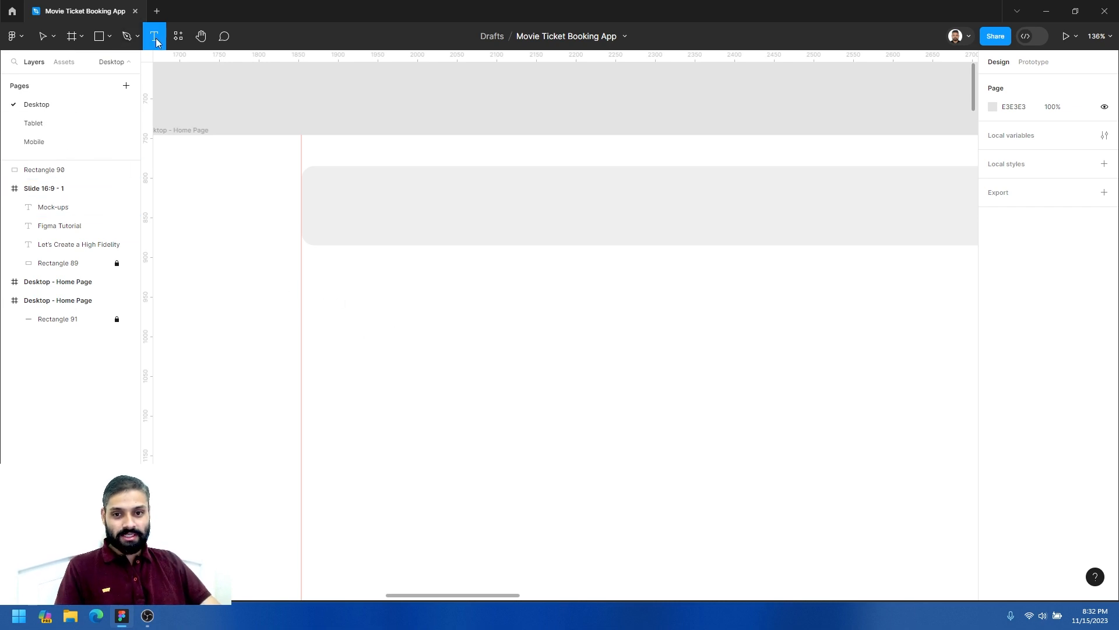
{"action": "left_click", "coordinate": [109, 36]}
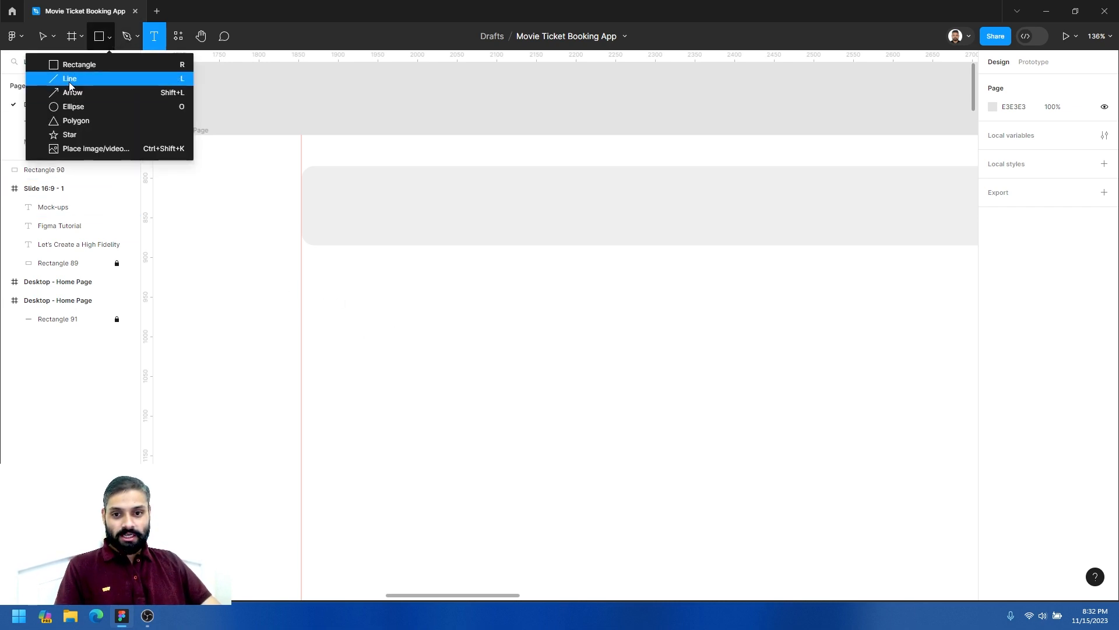
{"action": "left_click", "coordinate": [68, 79]}
{"action": "left_click_drag", "start_coordinate": [348, 273], "coordinate": [410, 325]}
{"action": "left_click", "coordinate": [107, 37]}
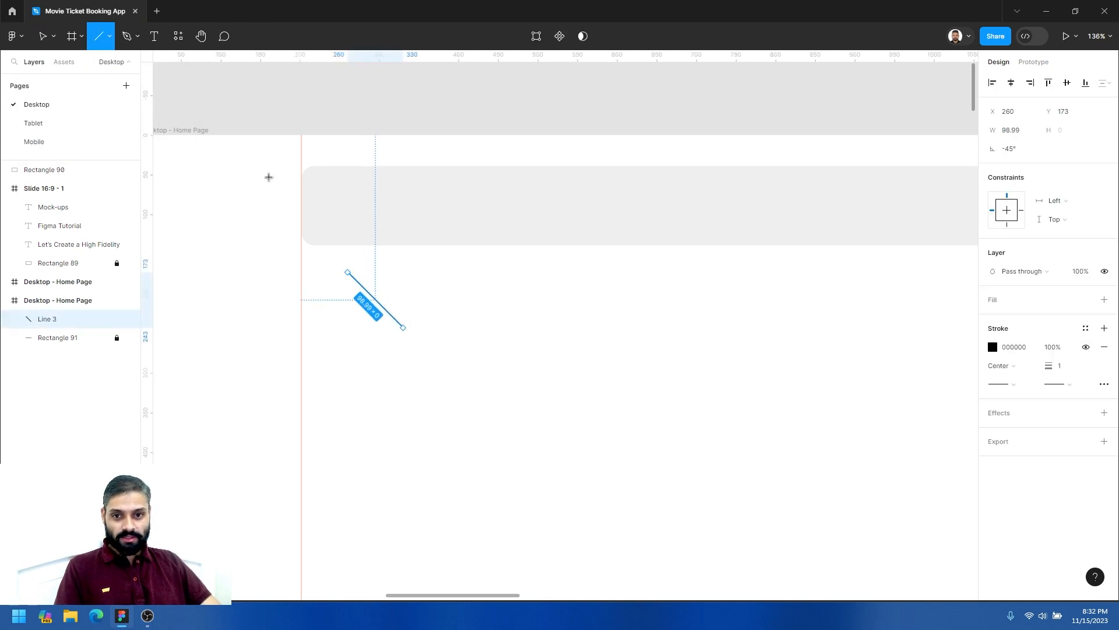
{"action": "mouse_move", "coordinate": [350, 321]}
{"action": "left_mouse_down"}
{"action": "mouse_move", "coordinate": [411, 269]}
{"action": "mouse_move", "coordinate": [389, 289]}
{"action": "mouse_move", "coordinate": [399, 274]}
{"action": "left_mouse_up"}
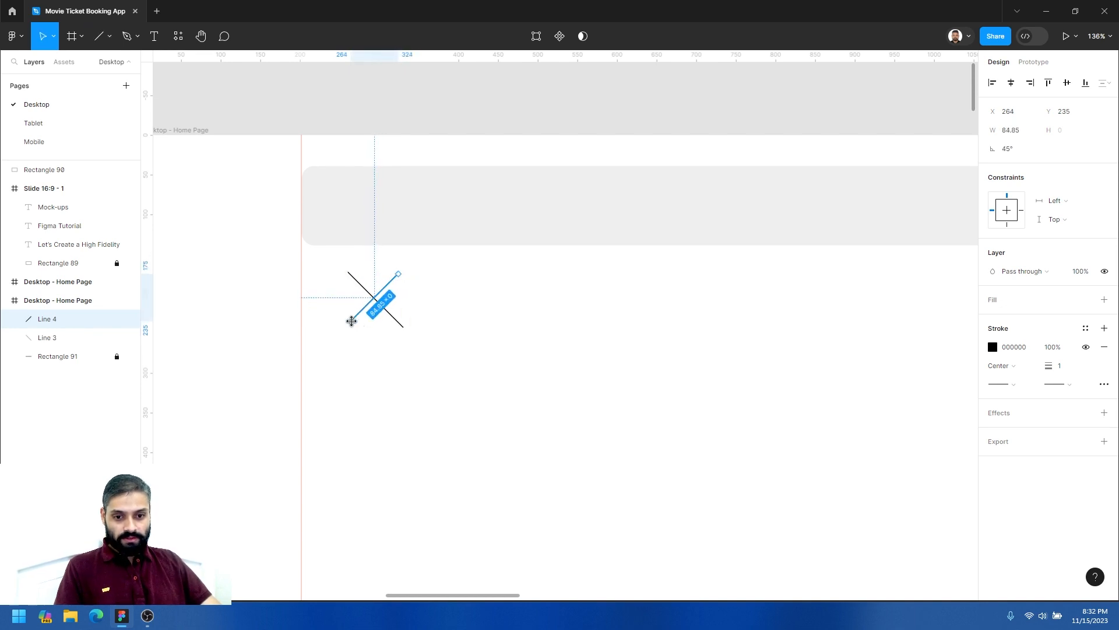
{"action": "left_click_drag", "start_coordinate": [350, 324], "coordinate": [346, 326]}
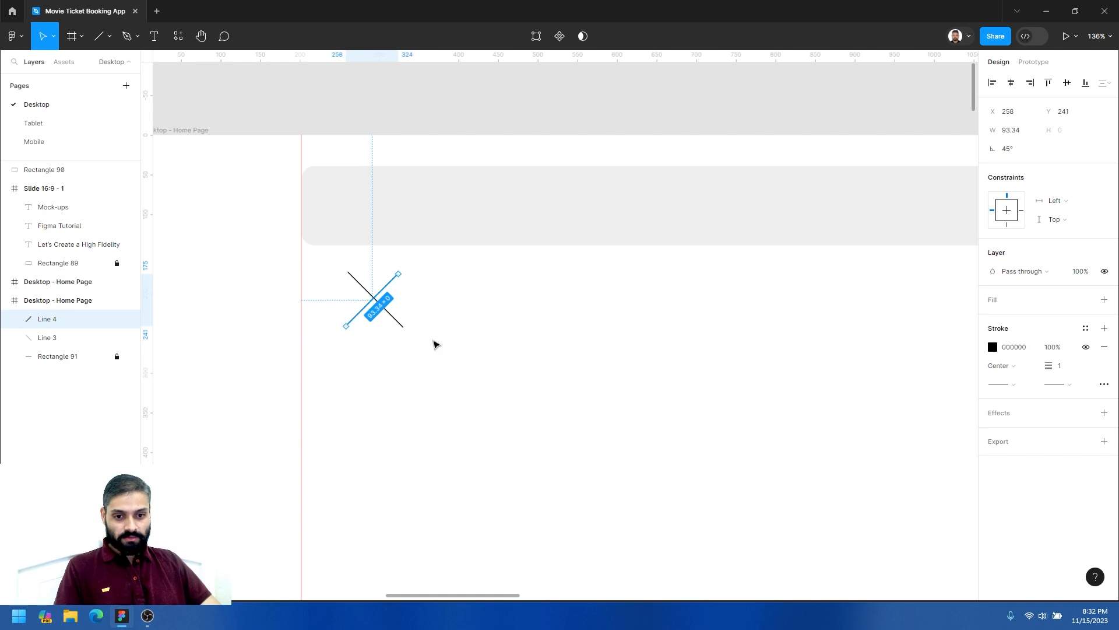
{"action": "left_click", "coordinate": [414, 352]}
{"action": "left_click", "coordinate": [365, 321], "text": "ctrl"}
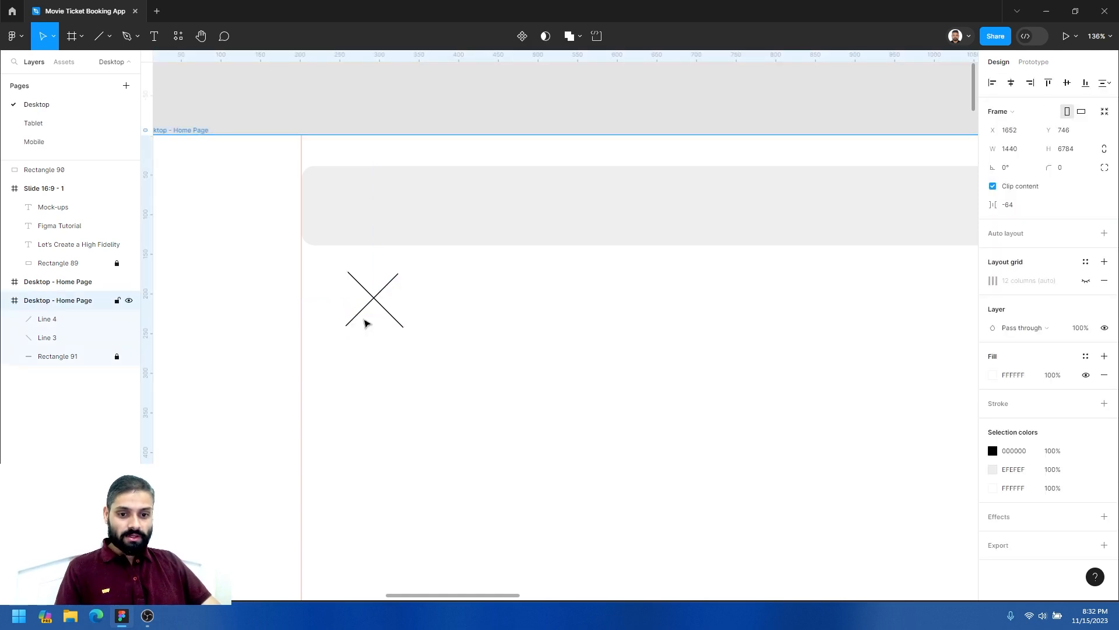
{"action": "left_click", "coordinate": [438, 309]}
Add a text letter "A" and position it above the point where the two lines cross.
{"action": "key", "text": "z"}
{"action": "left_click", "coordinate": [383, 290]}
{"action": "left_click", "coordinate": [383, 291]}
{"action": "left_click_drag", "start_coordinate": [360, 300], "coordinate": [508, 292]}
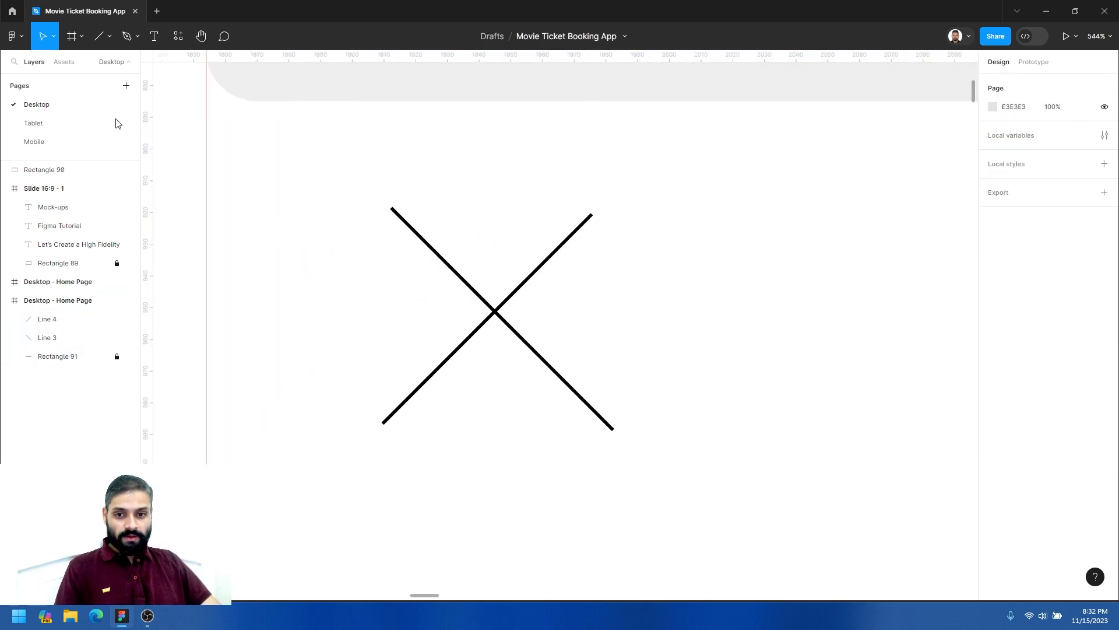
{"action": "left_click", "coordinate": [154, 36]}
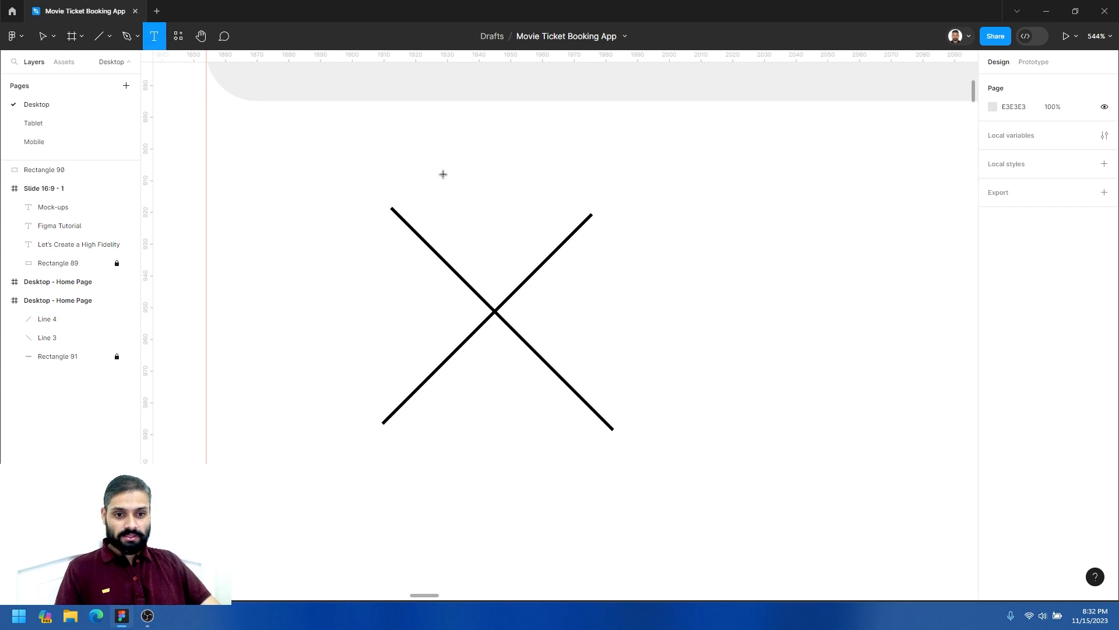
{"action": "left_click", "coordinate": [491, 237]}
{"action": "type", "text": "A"}
{"action": "key", "text": "Escape"}
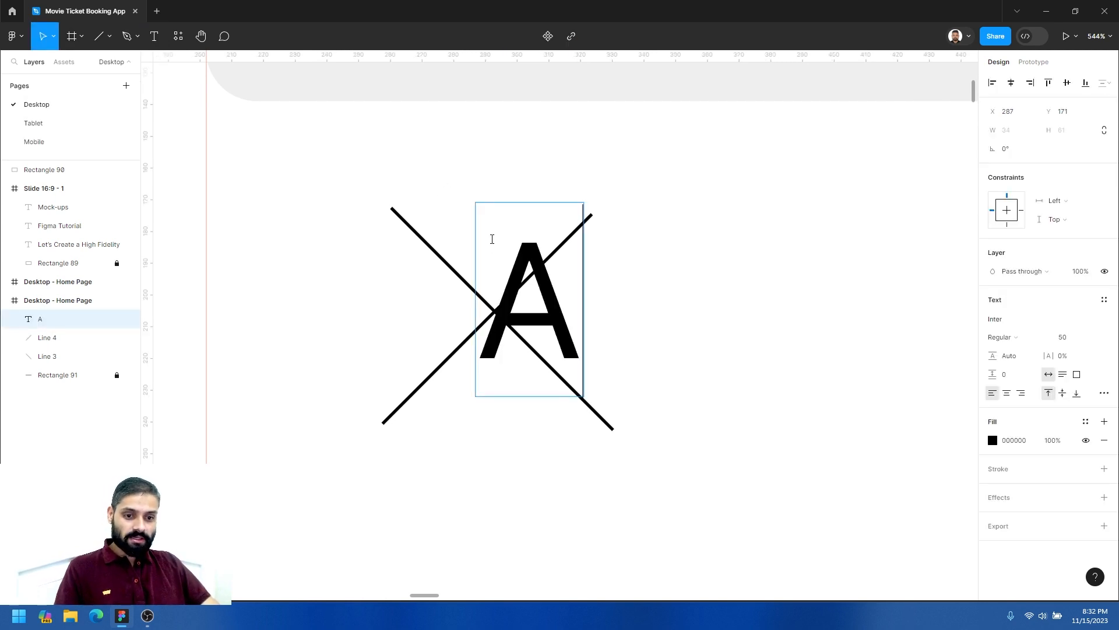
{"action": "key", "text": "Escape"}
{"action": "left_click_drag", "start_coordinate": [541, 294], "coordinate": [503, 178]}
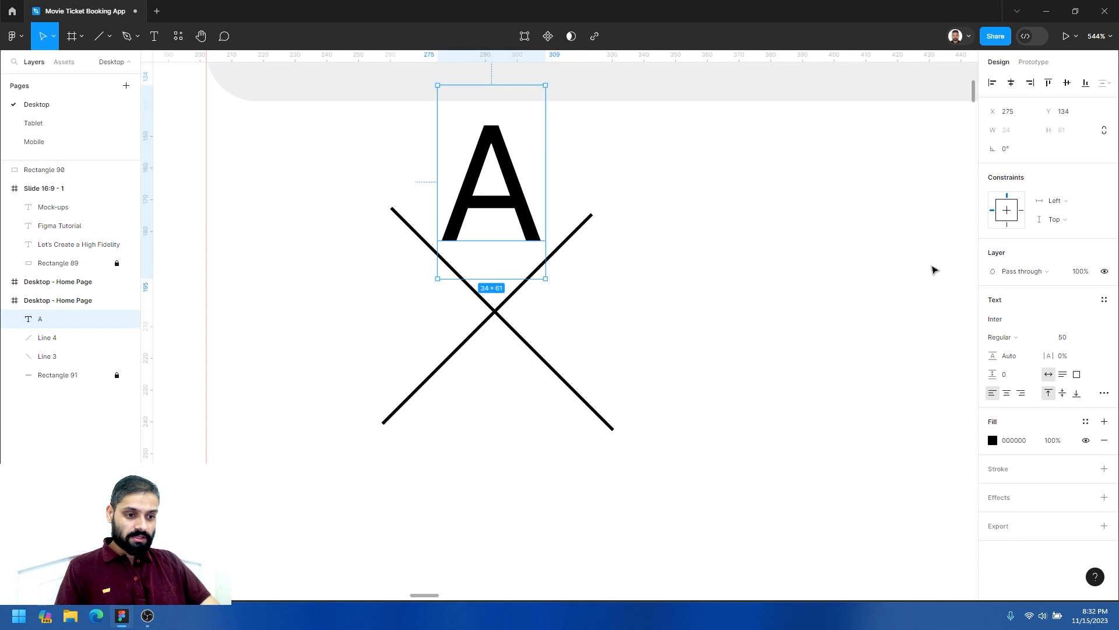
Set the letter's font size to 25 and place copies of it so each quadrant of the cross holds one A.
{"action": "left_click", "coordinate": [1074, 339]}
{"action": "type", "text": "2"}
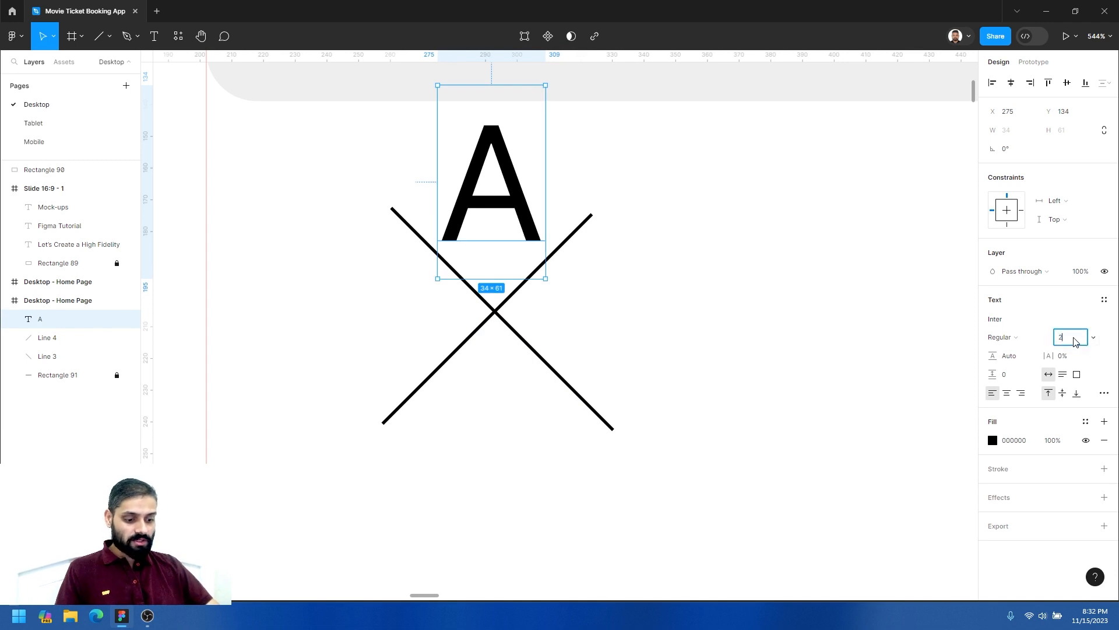
{"action": "type", "text": "5"}
{"action": "key", "text": "Return"}
{"action": "left_click_drag", "start_coordinate": [477, 135], "coordinate": [597, 310]}
{"action": "left_click", "coordinate": [690, 264]}
{"action": "scroll", "coordinate": [547, 267], "scroll_direction": "down", "scroll_amount": 2}
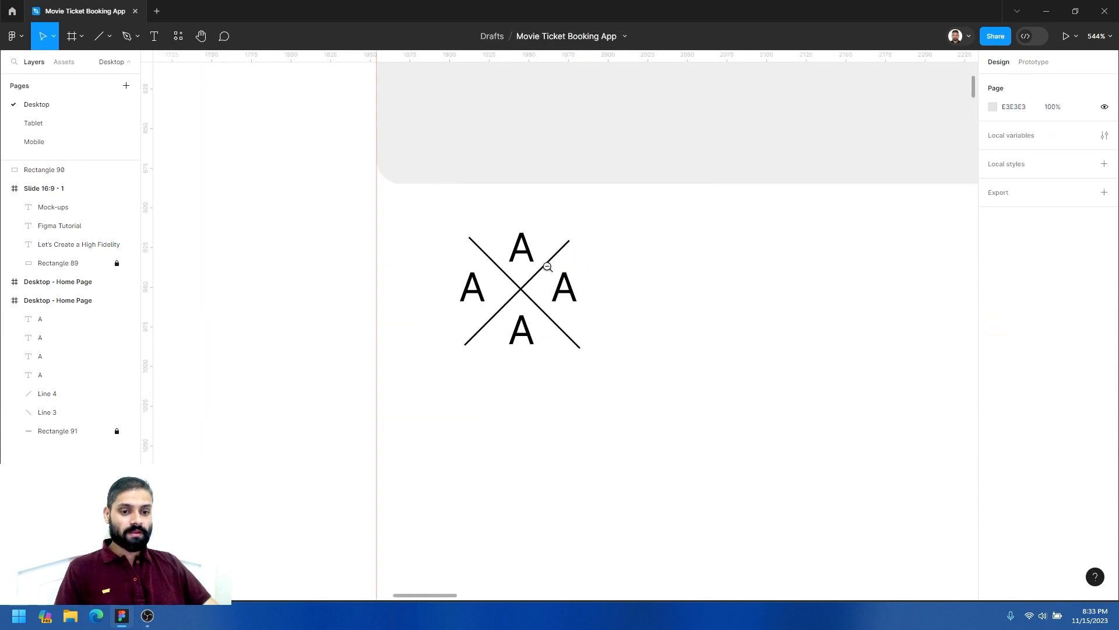
Group the crossed lines with the four letters and move the group onto the header's left end at about X 242, Y 48.
{"action": "left_click_drag", "start_coordinate": [447, 225], "coordinate": [630, 375]}
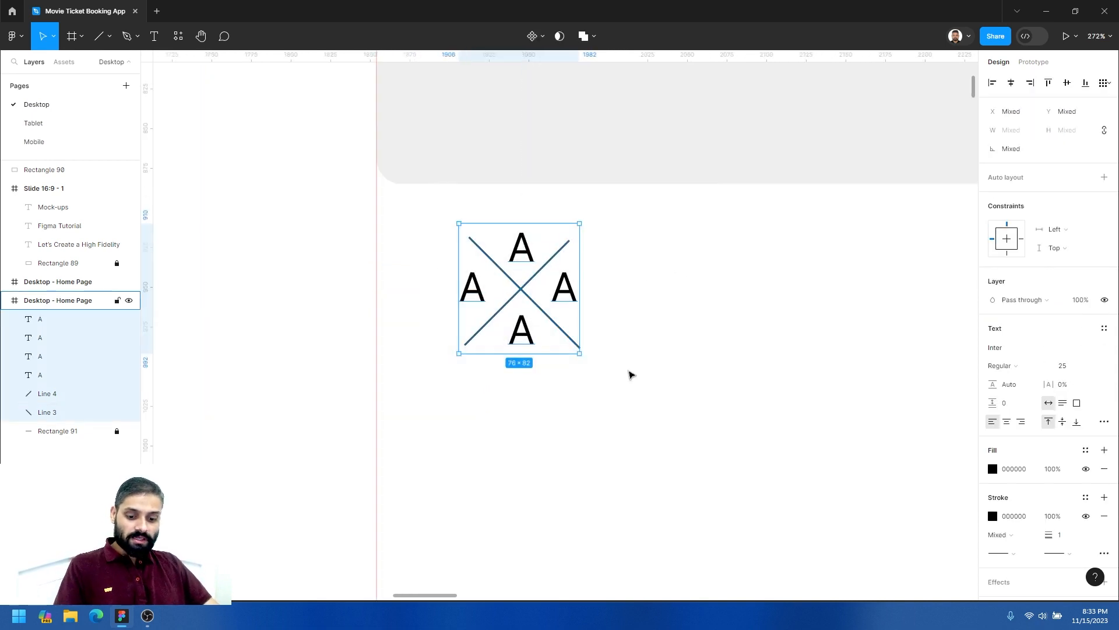
{"action": "key", "text": "ctrl+g"}
{"action": "scroll", "coordinate": [524, 297], "scroll_direction": "down", "scroll_amount": 2}
{"action": "left_click_drag", "start_coordinate": [535, 292], "coordinate": [373, 239]}
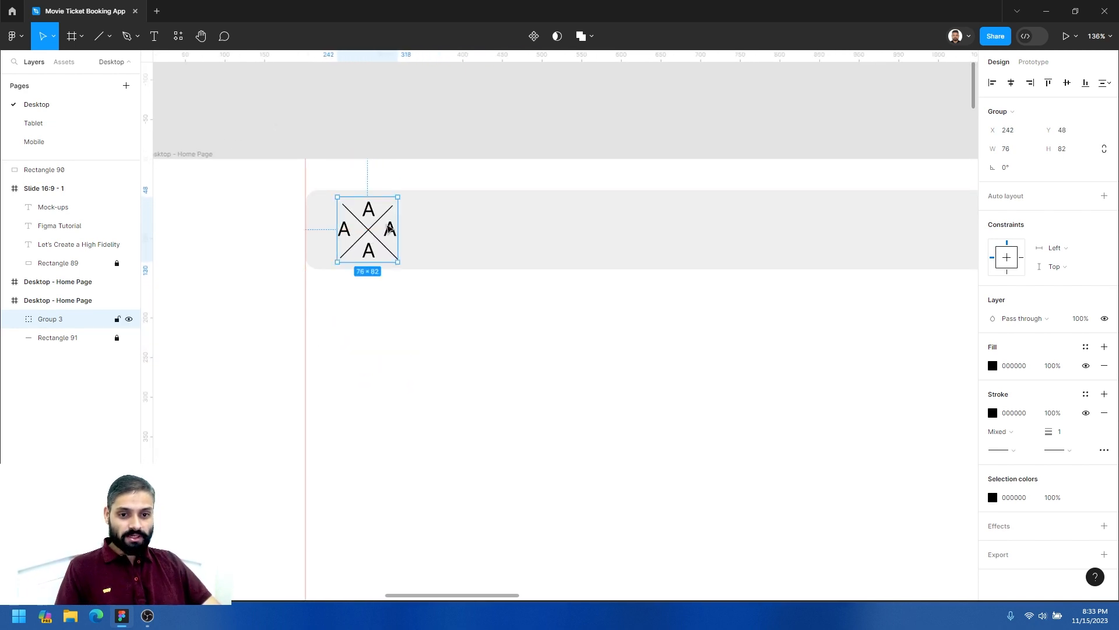
{"action": "left_click_drag", "start_coordinate": [398, 196], "coordinate": [375, 204]}
{"action": "key", "text": "ctrl+z"}
Move the logo group out of the header to about X 291, Y 156, just below it.
{"action": "key", "text": "z"}
{"action": "left_click", "coordinate": [390, 282]}
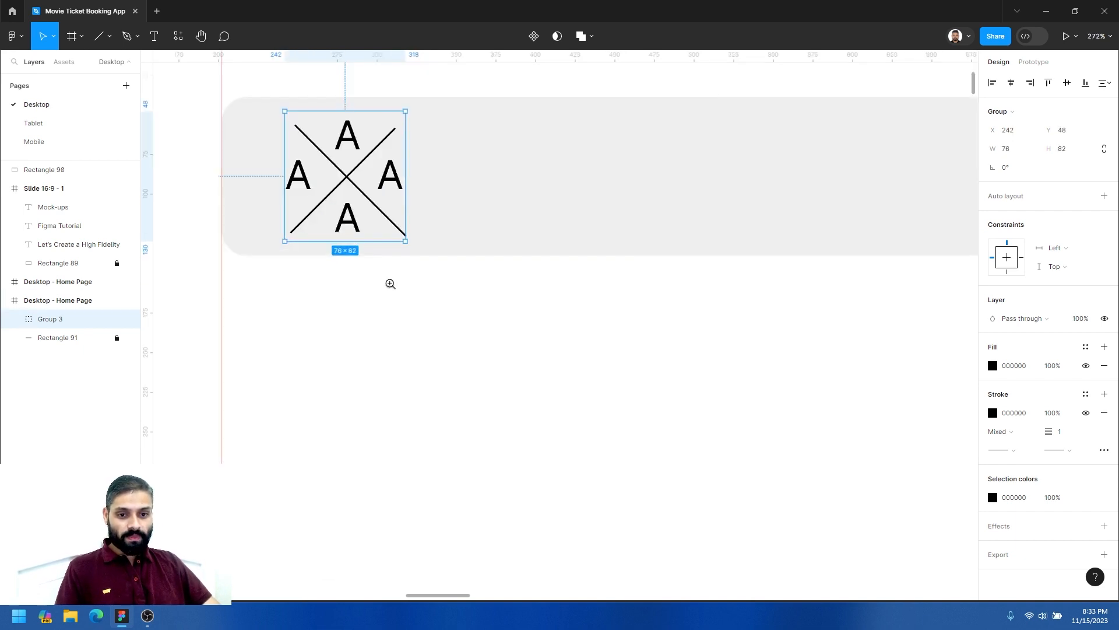
{"action": "left_click_drag", "start_coordinate": [388, 178], "coordinate": [465, 348]}
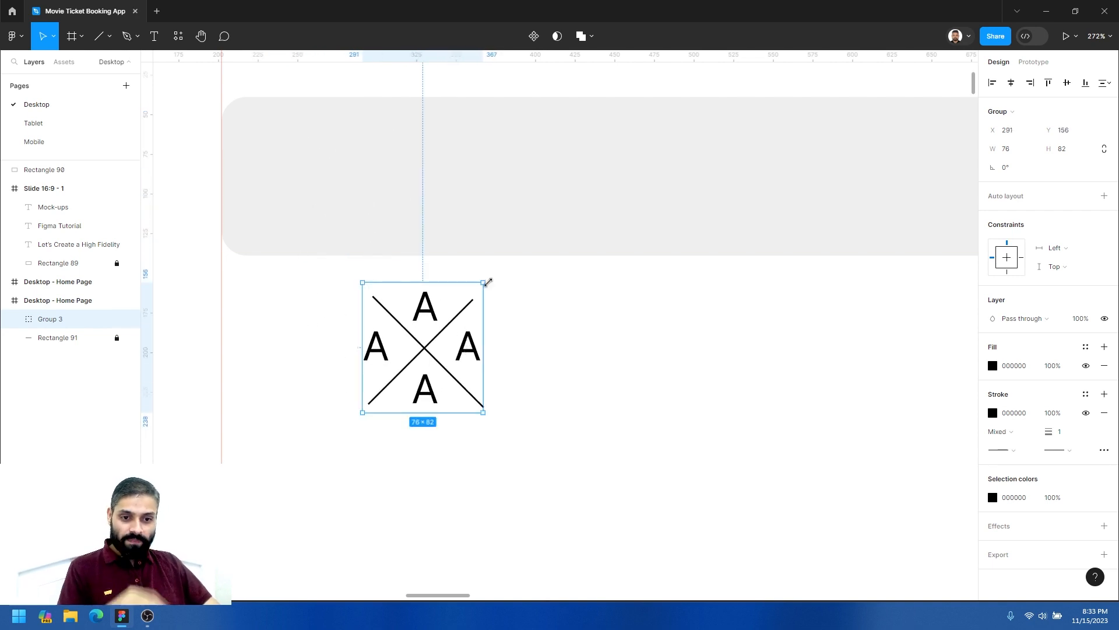
Try scaling the logo group down about its centre to about 57 × 62, and set its right-hand letter's font size to 16.
{"action": "key", "text": "alt"}
{"action": "left_click_drag", "start_coordinate": [485, 281], "coordinate": [466, 299]}
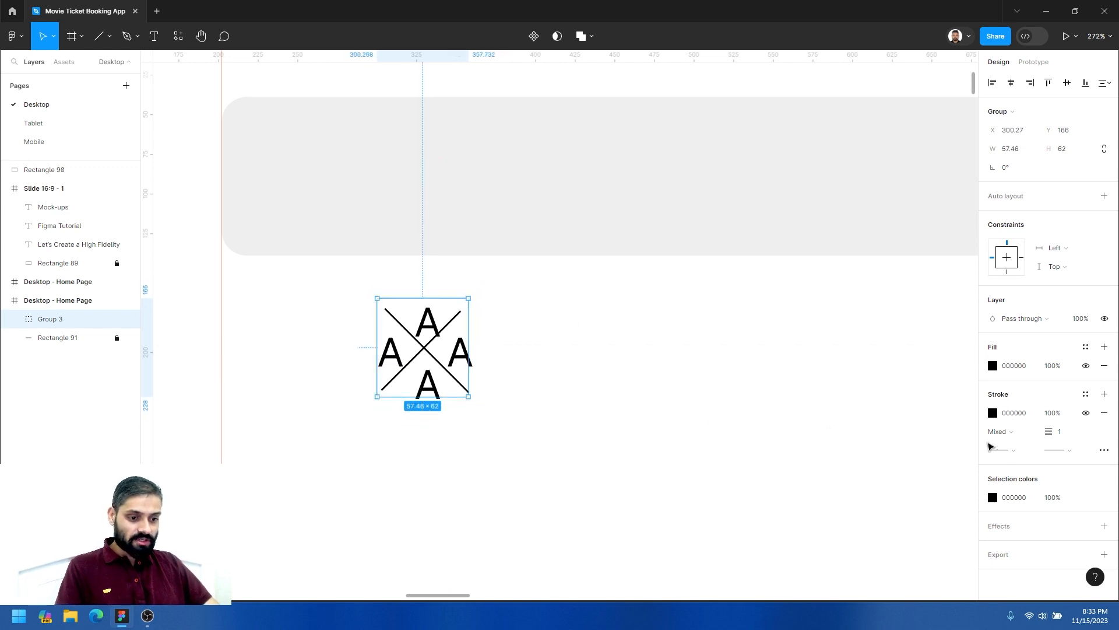
{"action": "left_click", "coordinate": [482, 350]}
{"action": "double_click", "coordinate": [463, 360]}
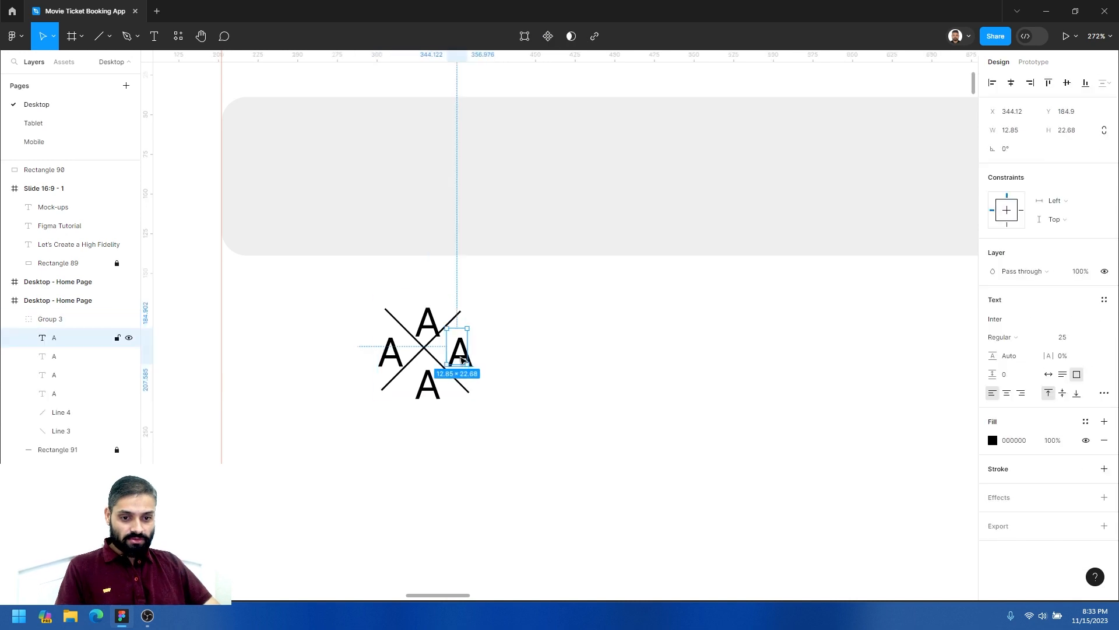
{"action": "left_click", "coordinate": [1072, 340]}
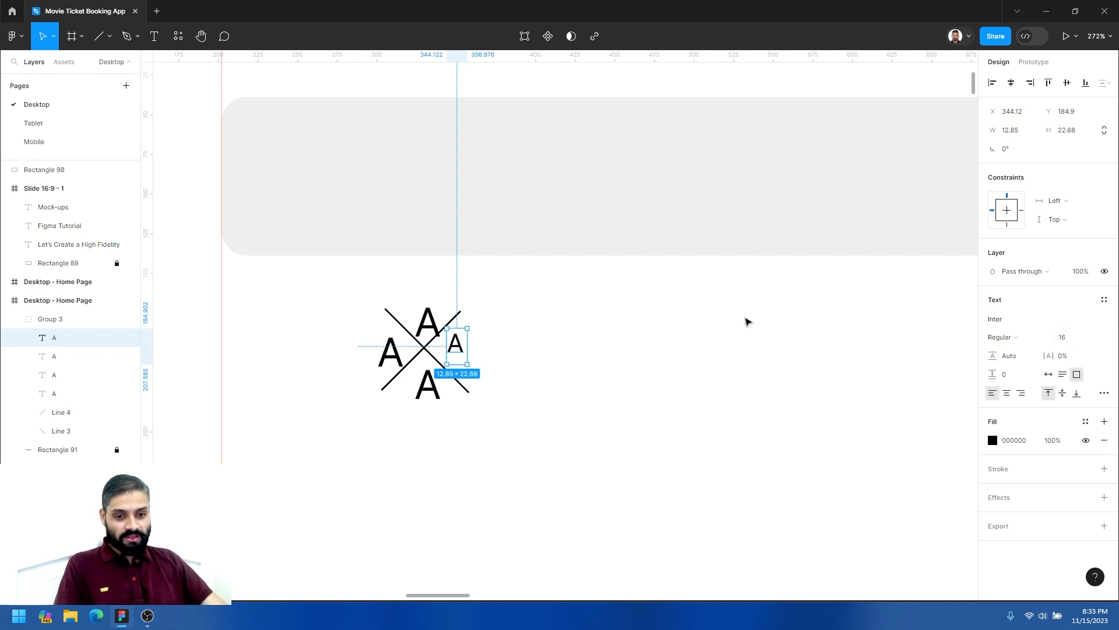
{"action": "left_click", "coordinate": [529, 350]}
{"action": "left_click", "coordinate": [529, 349]}
{"action": "scroll", "coordinate": [501, 279], "scroll_direction": "left", "scroll_amount": 3}
{"action": "scroll", "coordinate": [501, 279], "scroll_direction": "down", "scroll_amount": 1}
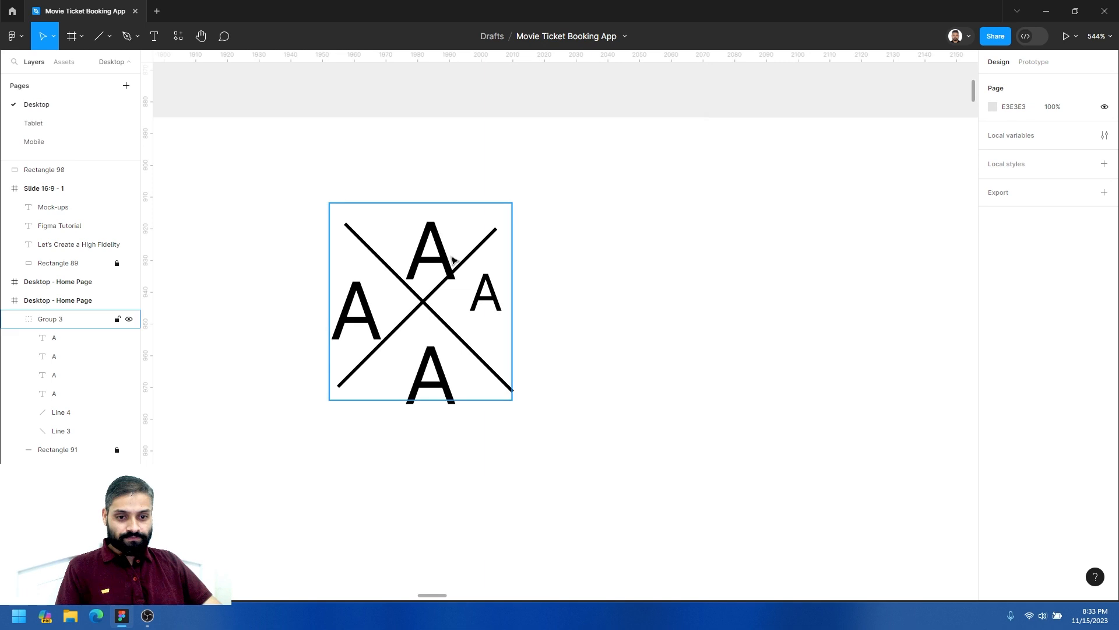
Undo the font size change on the logo's right-hand letter.
{"action": "left_click", "coordinate": [455, 262]}
{"action": "left_click", "coordinate": [519, 303]}
{"action": "left_click", "coordinate": [438, 260]}
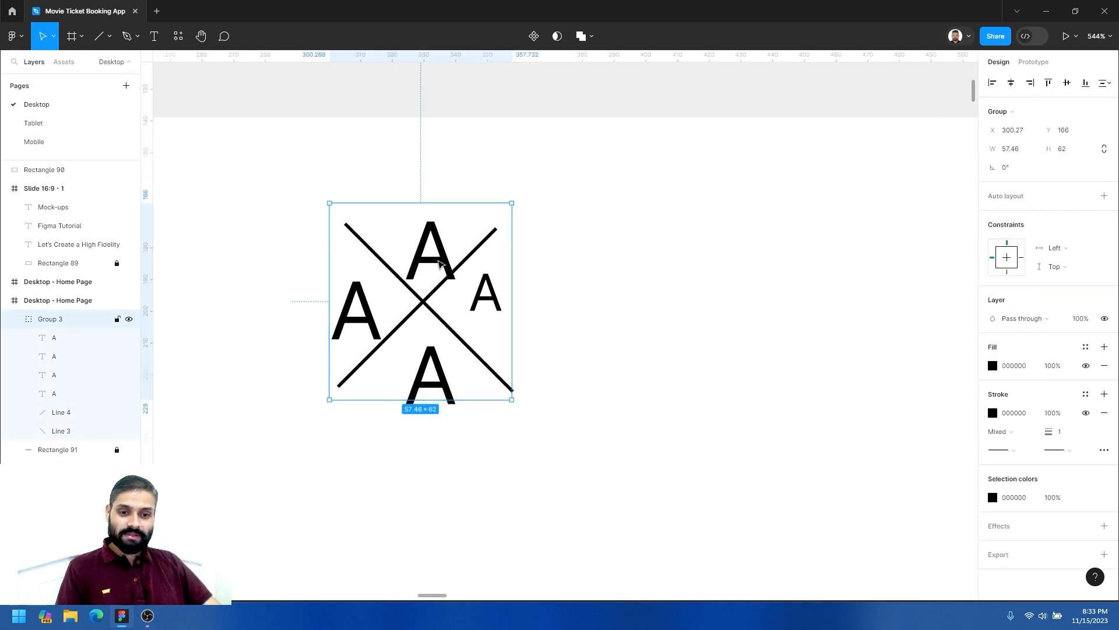
{"action": "right_click", "coordinate": [436, 256]}
{"action": "left_click", "coordinate": [422, 257]}
{"action": "key", "text": "ctrl+z"}
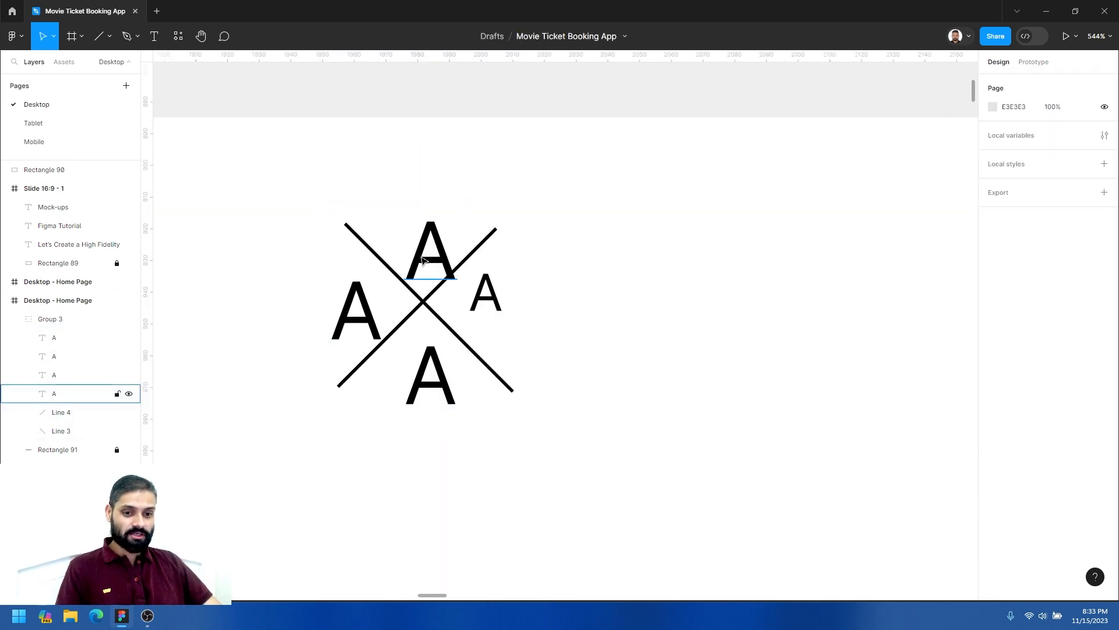
{"action": "key", "text": "ctrl+z"}
{"action": "key", "text": "ctrl+z"}
{"action": "key", "text": "ctrl+z"}
Undo the scaling of the logo group.
{"action": "left_click", "coordinate": [569, 284]}
{"action": "left_click", "coordinate": [432, 265]}
{"action": "key", "text": "Escape"}
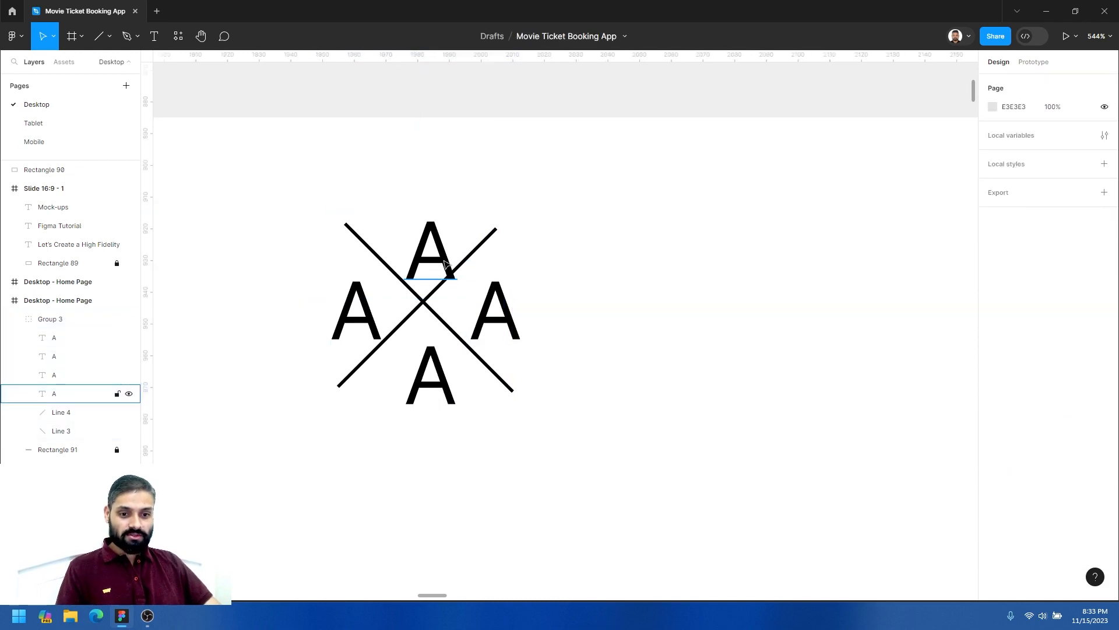
{"action": "left_click", "coordinate": [444, 264]}
{"action": "key", "text": "Escape"}
{"action": "left_click", "coordinate": [448, 270]}
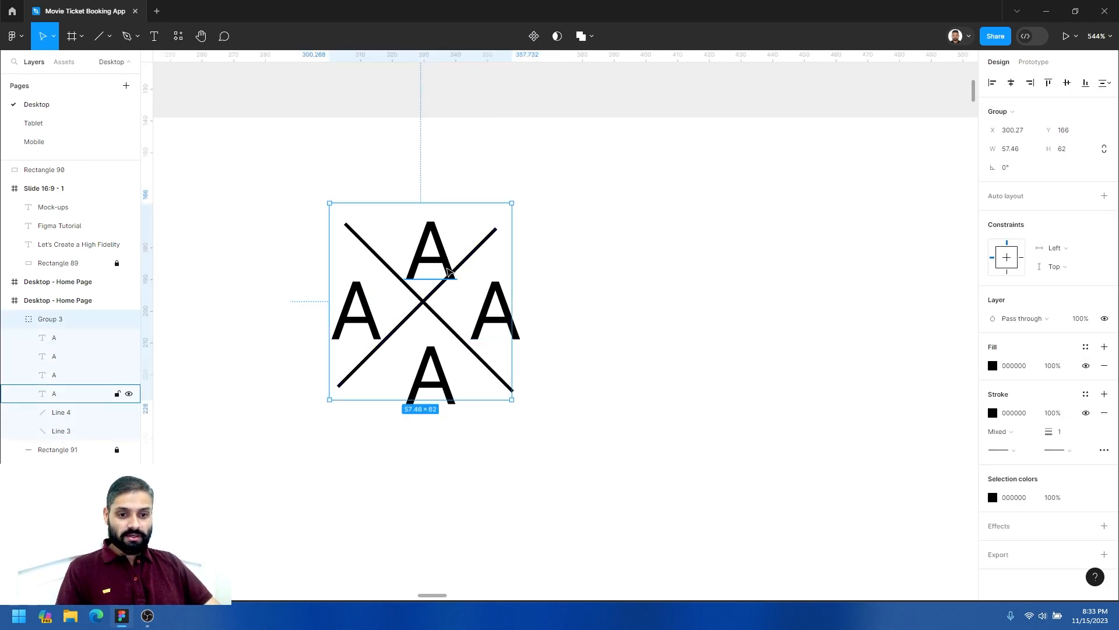
{"action": "key", "text": "ctrl+z"}
Ungroup the logo into its separate lines and letters.
{"action": "left_click", "coordinate": [615, 285]}
{"action": "left_click", "coordinate": [532, 311]}
{"action": "right_click", "coordinate": [522, 309]}
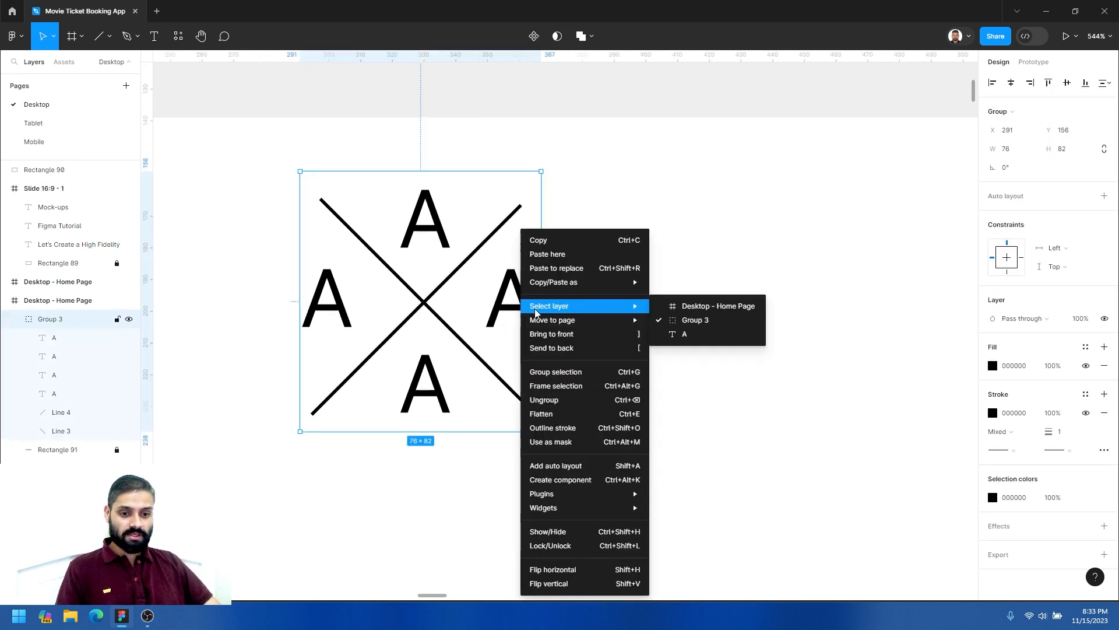
{"action": "left_click", "coordinate": [555, 400]}
{"action": "left_click", "coordinate": [710, 360]}
Convert all four letters of the logo together into vector shapes with Outline stroke.
{"action": "left_click", "coordinate": [512, 302]}
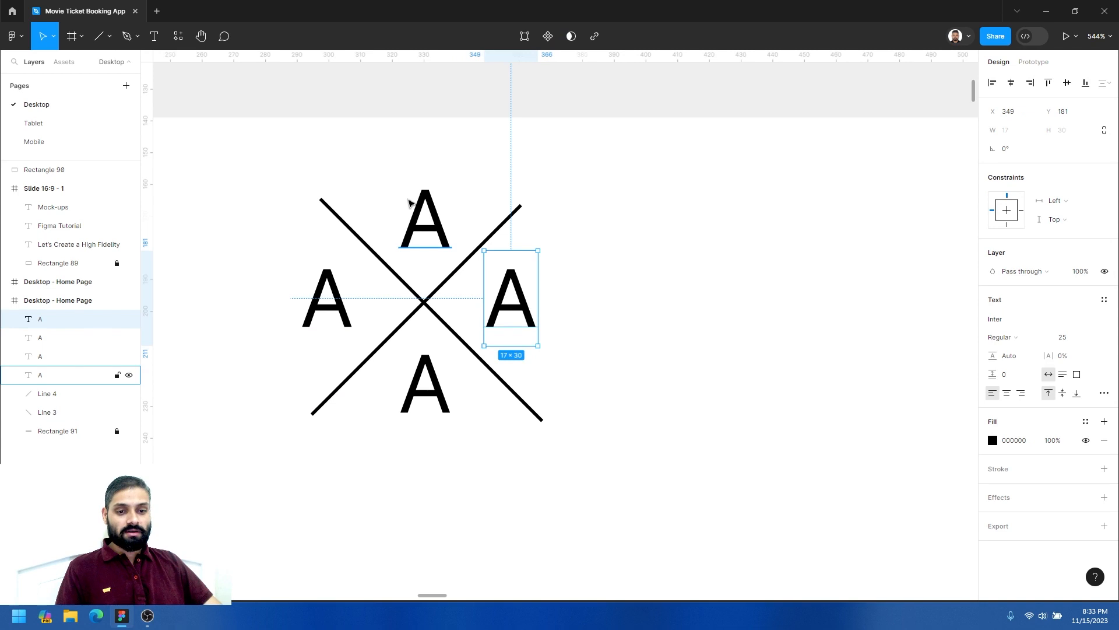
{"action": "left_click", "coordinate": [410, 203], "text": "shift"}
{"action": "left_click", "coordinate": [350, 295], "text": "shift"}
{"action": "left_click", "coordinate": [445, 406], "text": "shift"}
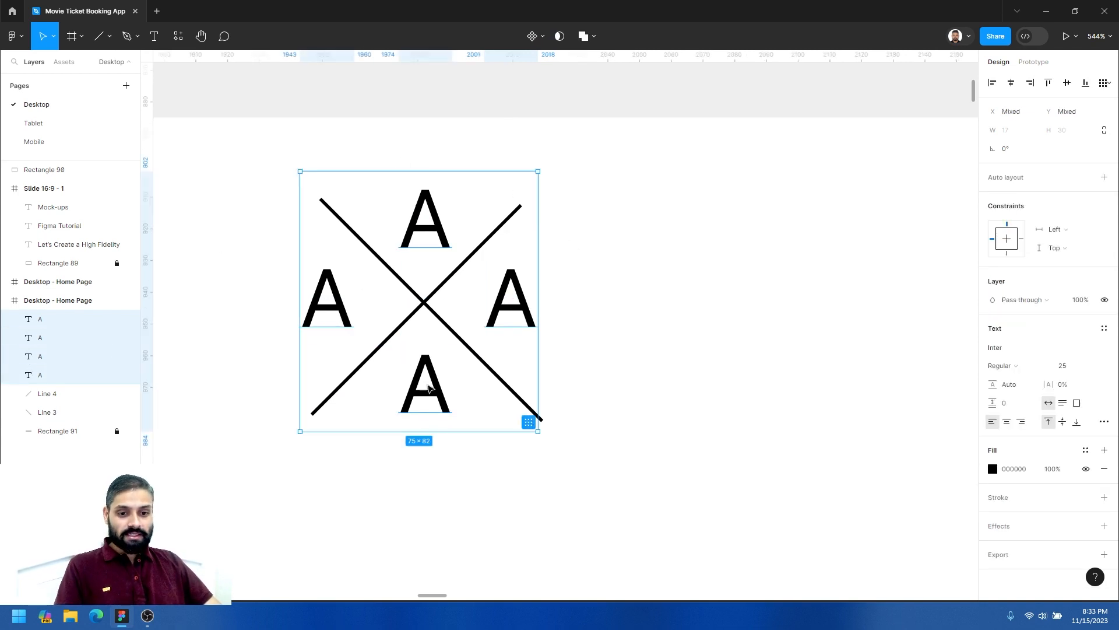
{"action": "right_click", "coordinate": [430, 390]}
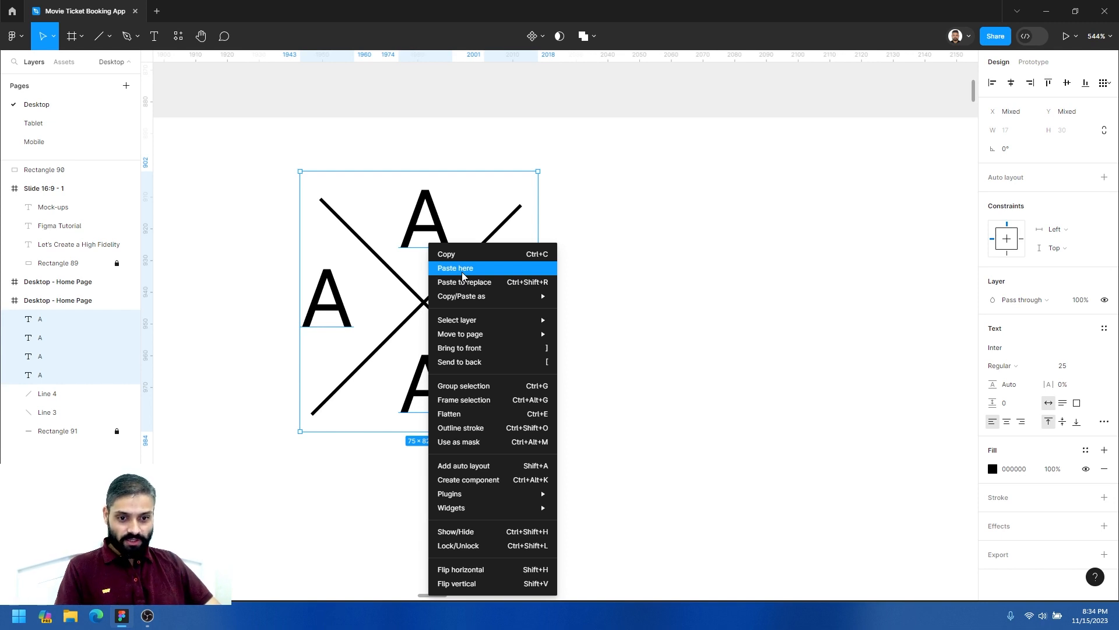
{"action": "mouse_move", "coordinate": [482, 294]}
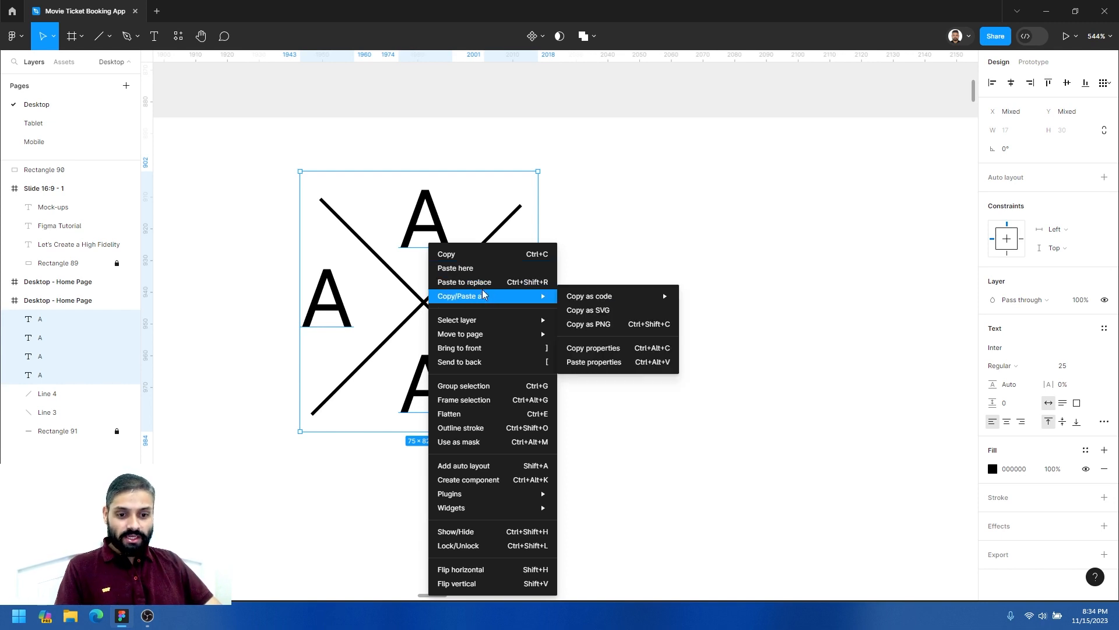
{"action": "left_click", "coordinate": [490, 429]}
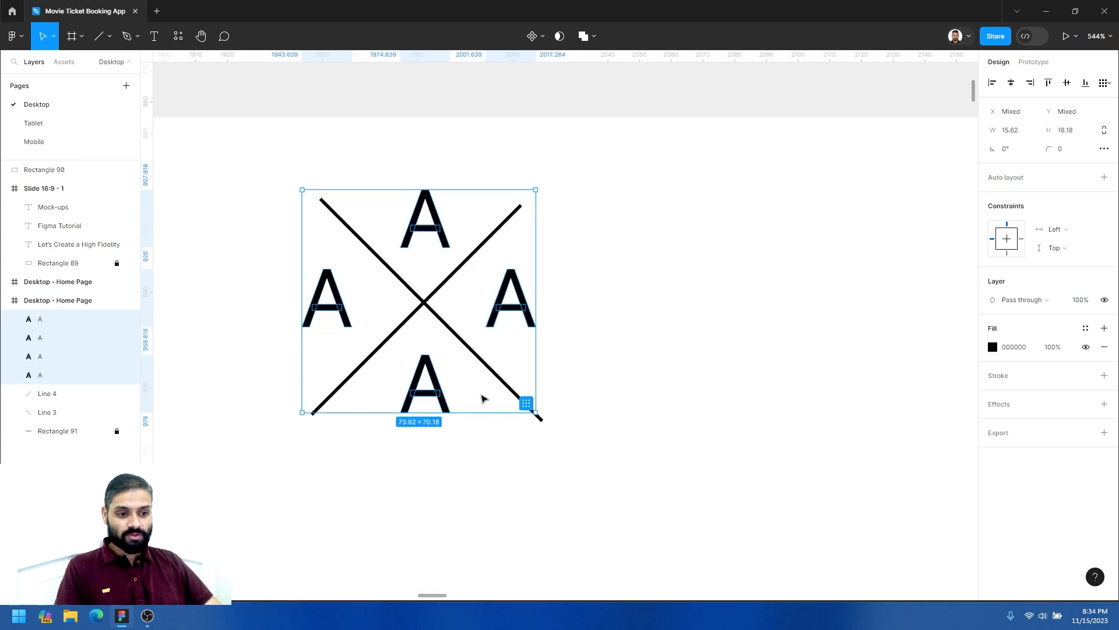
{"action": "left_click", "coordinate": [583, 328]}
{"action": "left_click", "coordinate": [520, 315]}
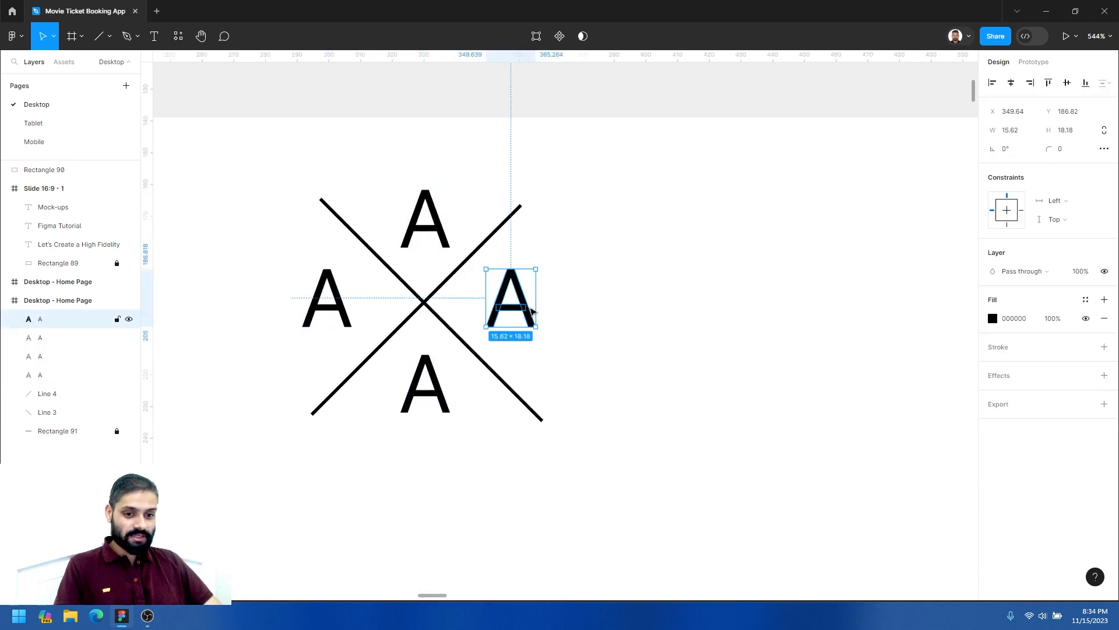
{"action": "left_click", "coordinate": [552, 310]}
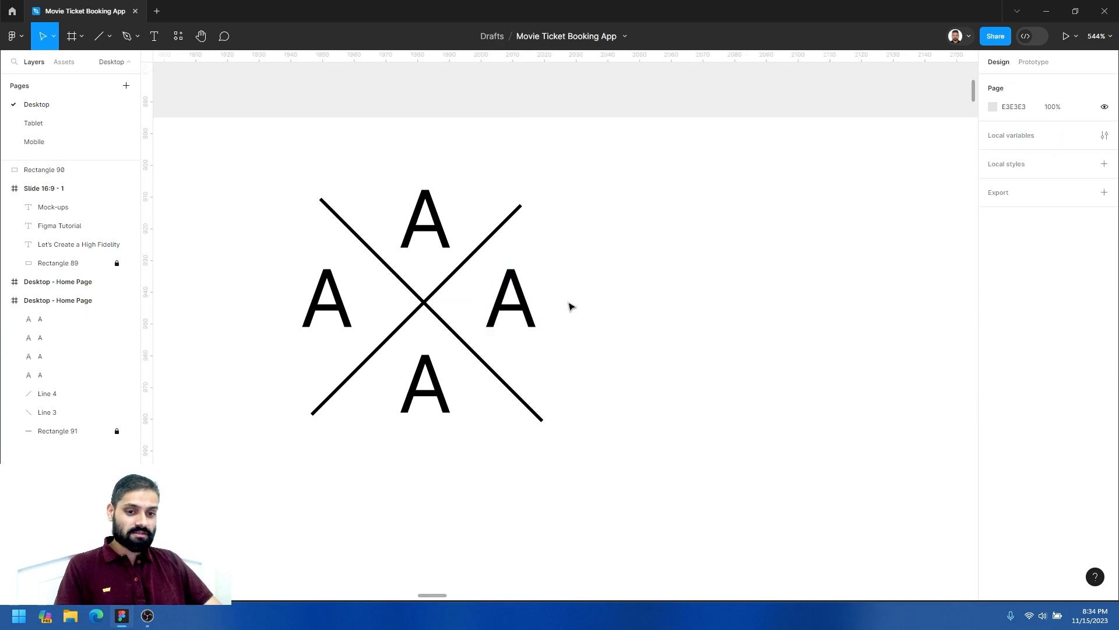
{"action": "left_click", "coordinate": [442, 233]}
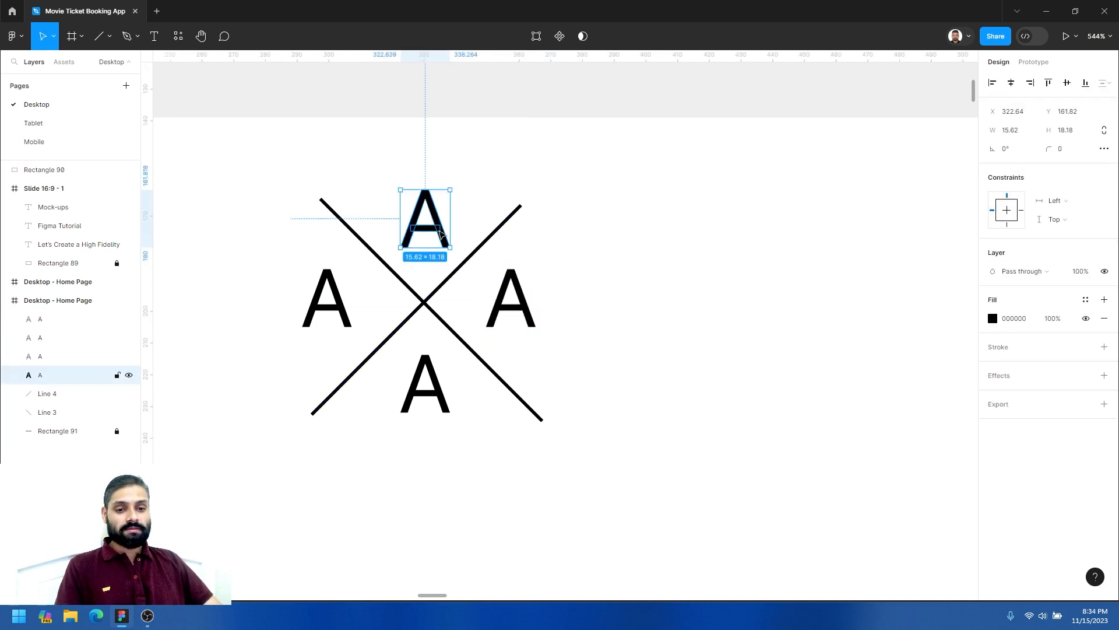
{"action": "right_click", "coordinate": [442, 230]}
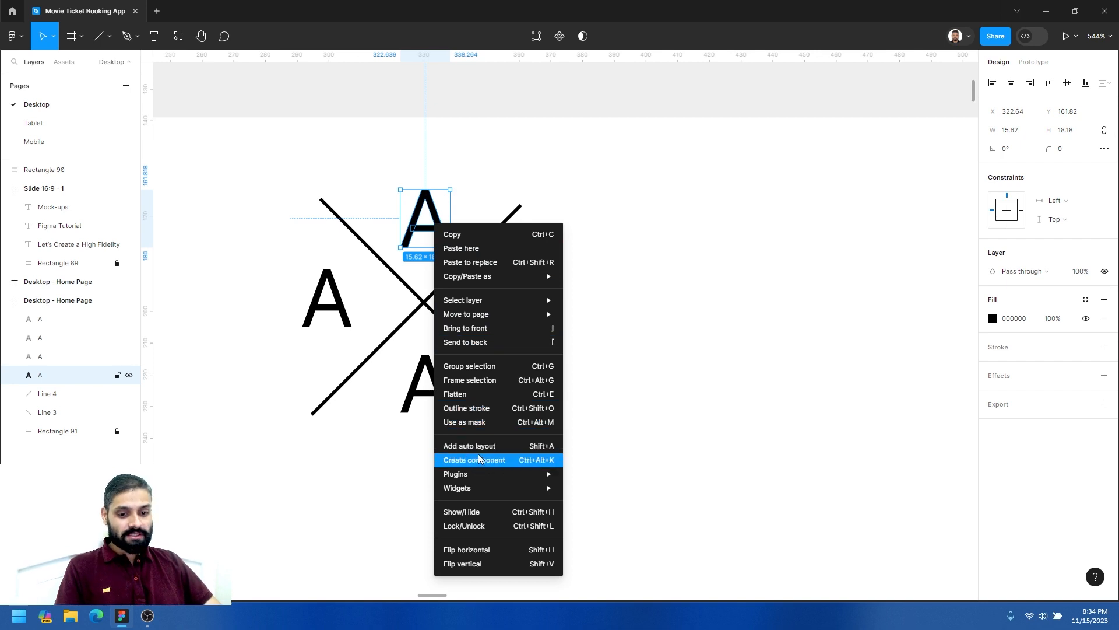
{"action": "left_click", "coordinate": [405, 242]}
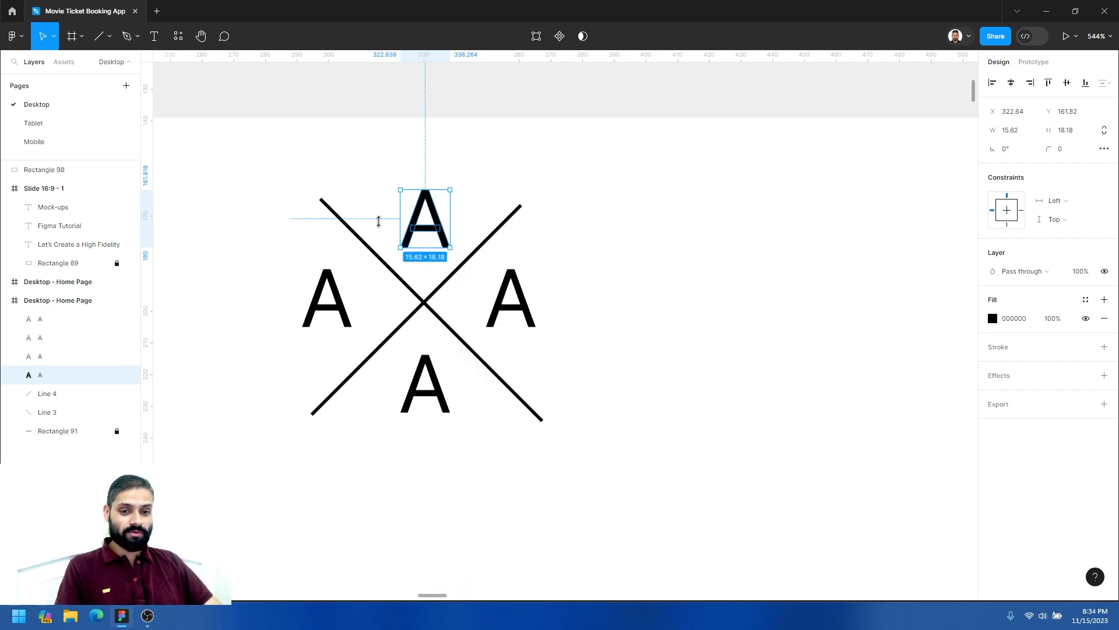
Group the logo's two lines and four letters and scale the group down to about 47 × 46.
{"action": "left_click_drag", "start_coordinate": [278, 174], "coordinate": [572, 428]}
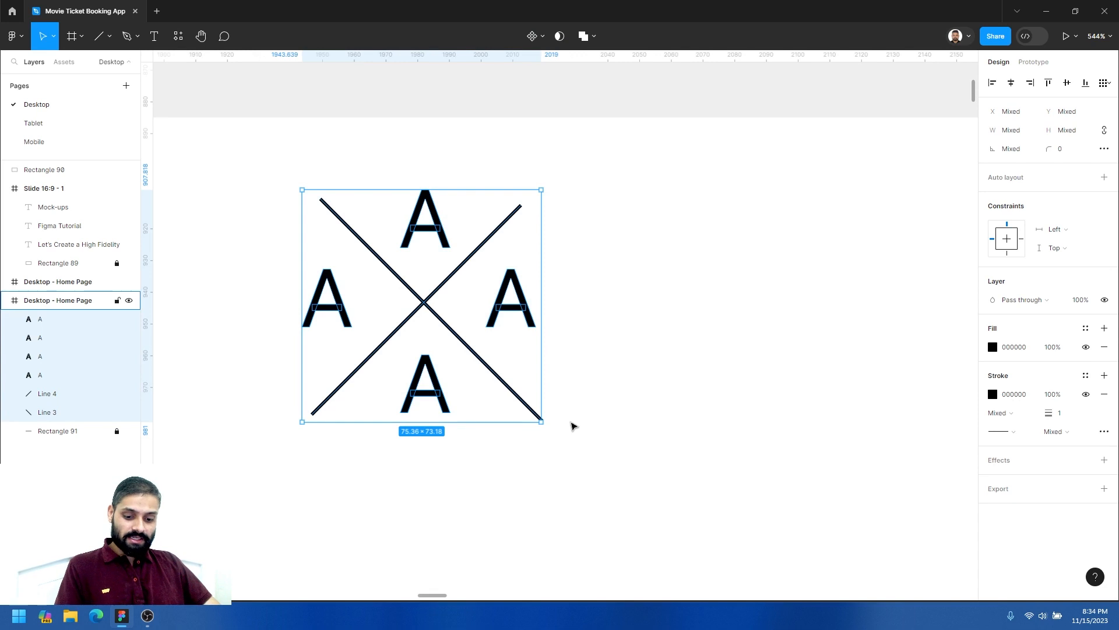
{"action": "key", "text": "ctrl+g"}
{"action": "left_click_drag", "start_coordinate": [541, 190], "coordinate": [496, 230]}
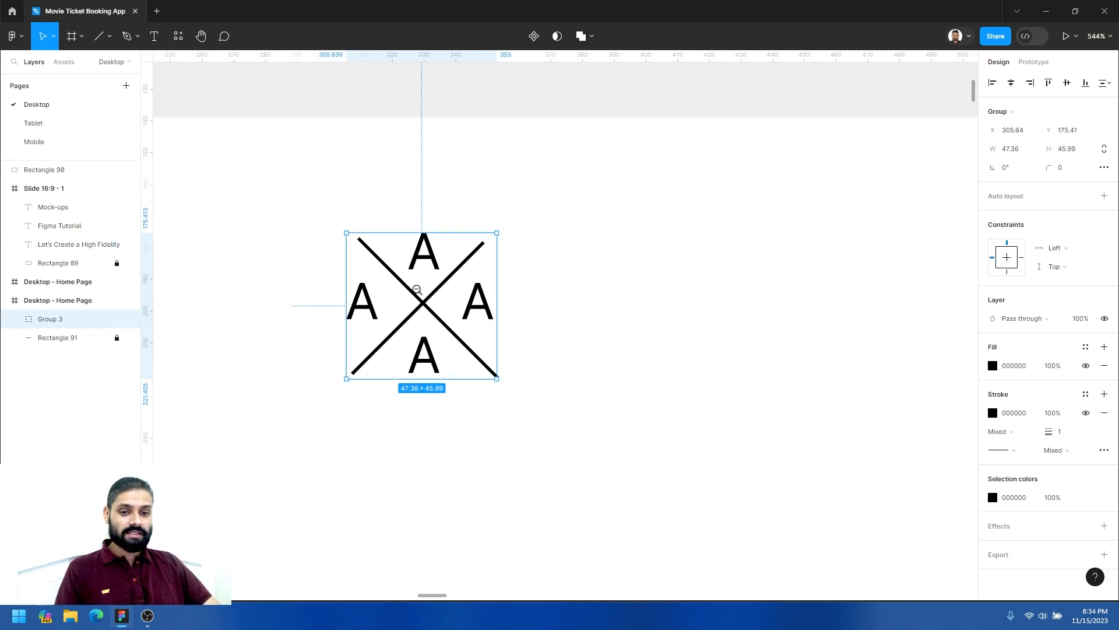
Move the logo group into the beginning of the grey header bar, at about X 241, Y 66.
{"action": "scroll", "coordinate": [417, 289], "scroll_direction": "down", "scroll_amount": 5}
{"action": "scroll", "coordinate": [438, 320], "scroll_direction": "up", "scroll_amount": 2}
{"action": "left_click_drag", "start_coordinate": [432, 368], "coordinate": [382, 282]}
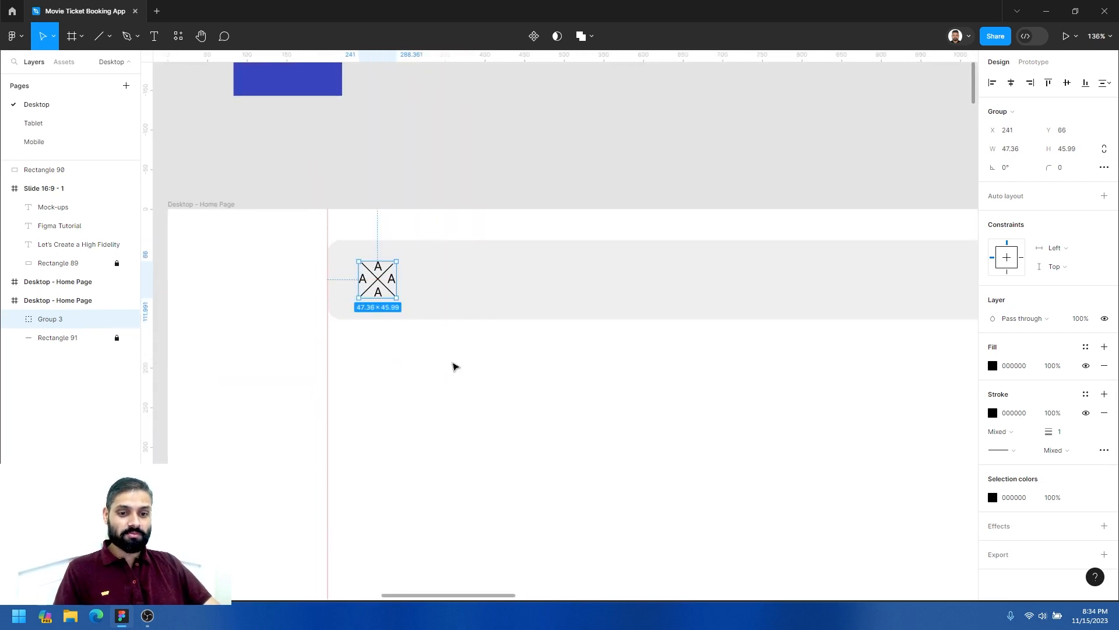
{"action": "left_click", "coordinate": [448, 364]}
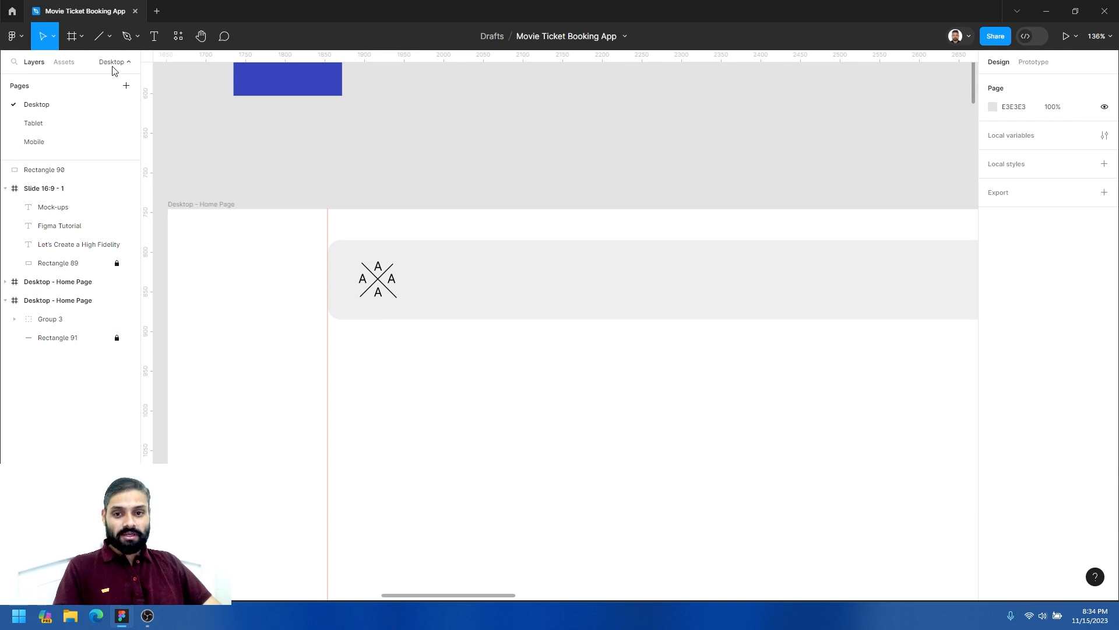
Add a text layer reading "AAA Design" in the empty area below the header bar.
{"action": "left_click", "coordinate": [154, 36]}
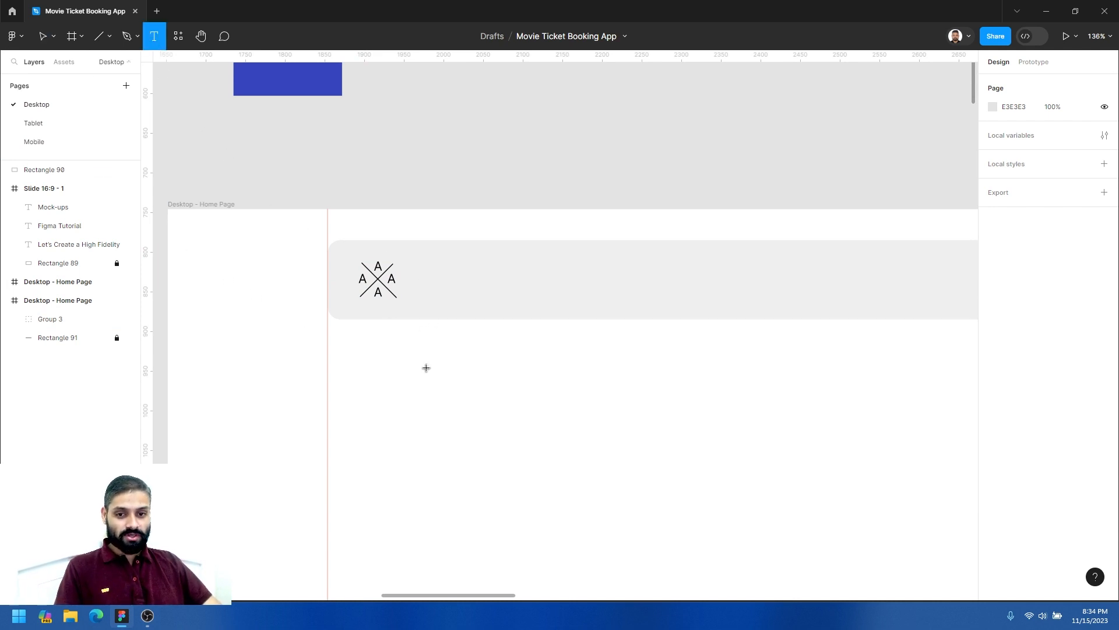
{"action": "left_click", "coordinate": [451, 383]}
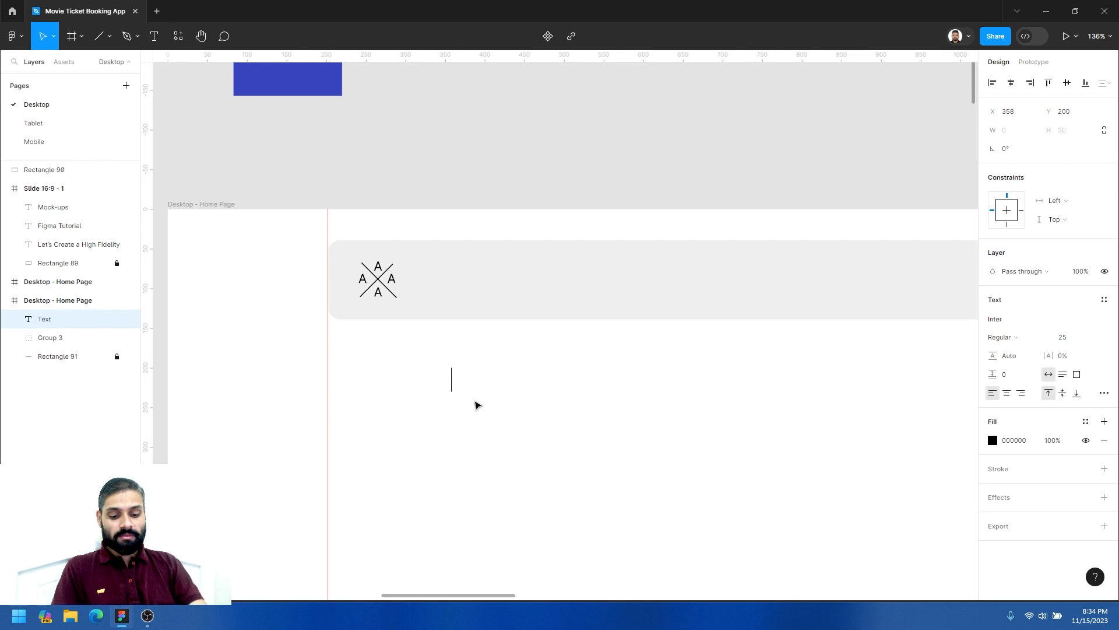
{"action": "type", "text": "AAA"}
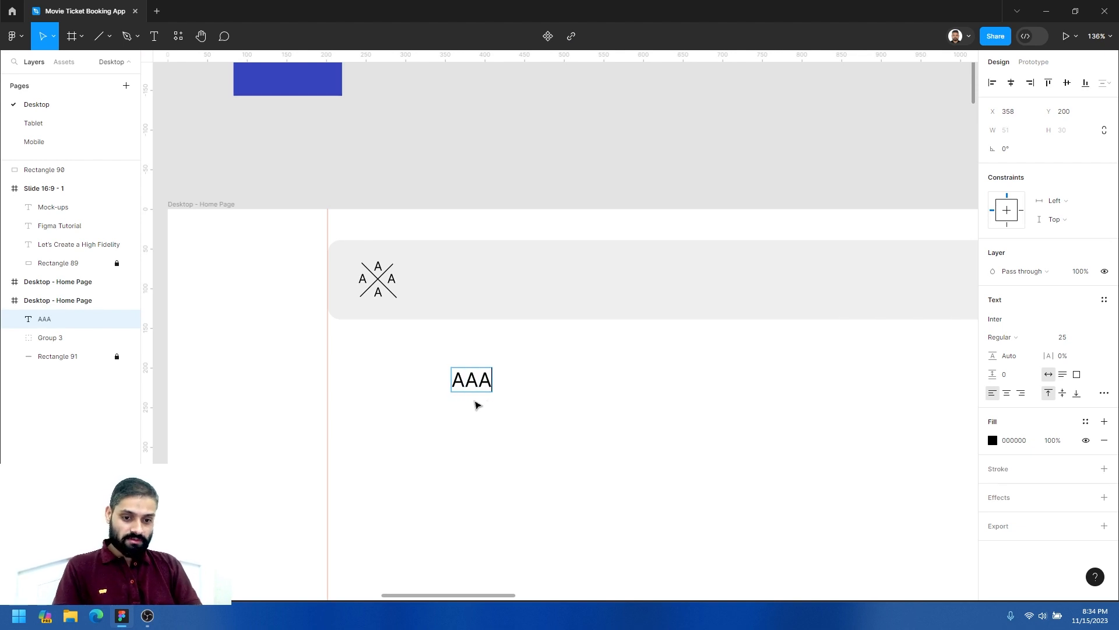
{"action": "type", "text": " Coma"}
{"action": "key", "text": "BackSpace"}
{"action": "key", "text": "BackSpace"}
{"action": "key", "text": "BackSpace"}
{"action": "key", "text": "BackSpace"}
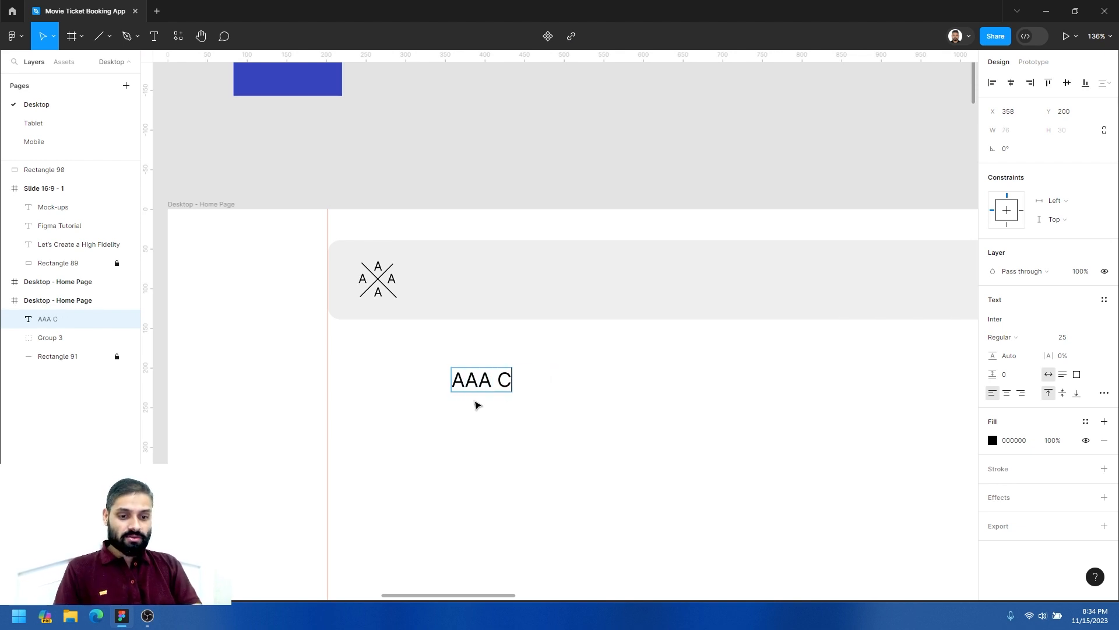
{"action": "type", "text": "Design"}
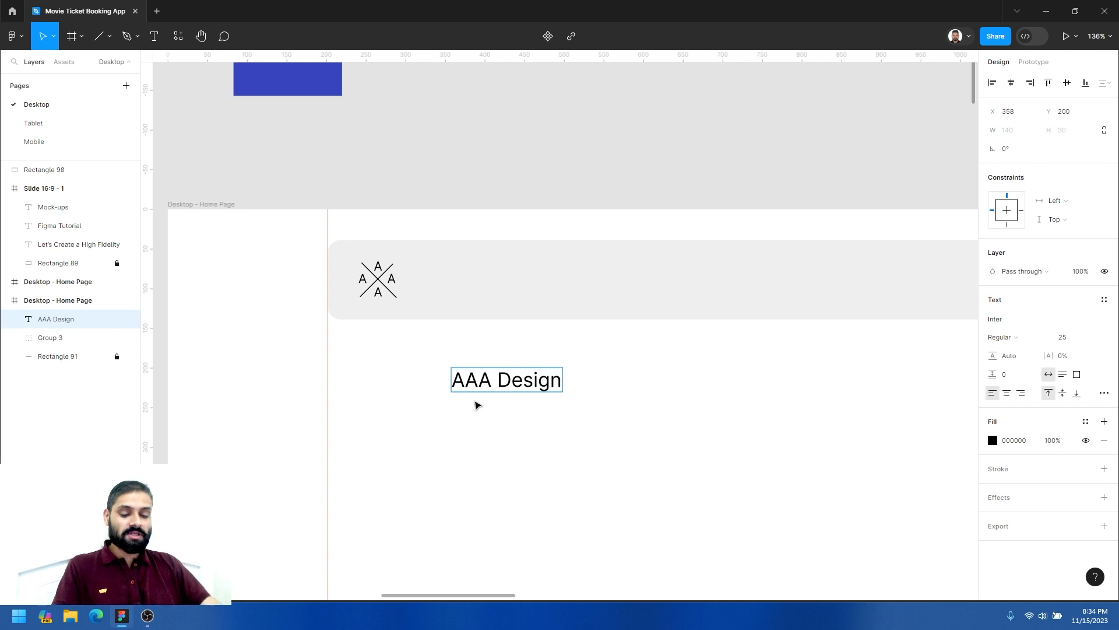
{"action": "key", "text": "Escape"}
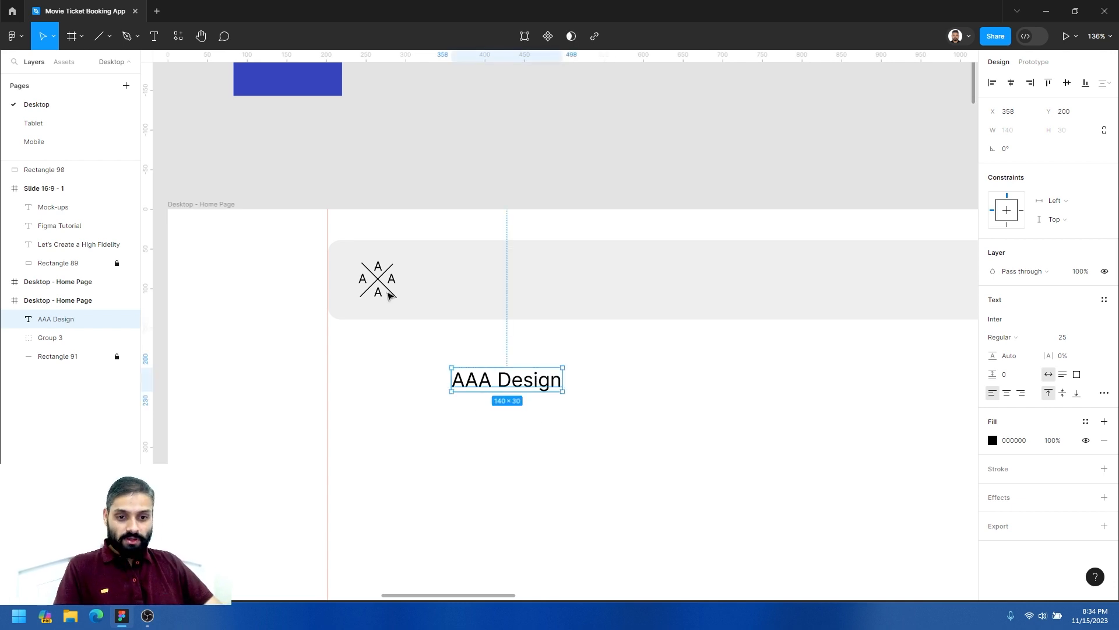
Correct the text to "AAAA Design" and place it beside the logo in the header bar, at about X 326, Y 72.
{"action": "double_click", "coordinate": [492, 388]}
{"action": "left_click", "coordinate": [491, 380]}
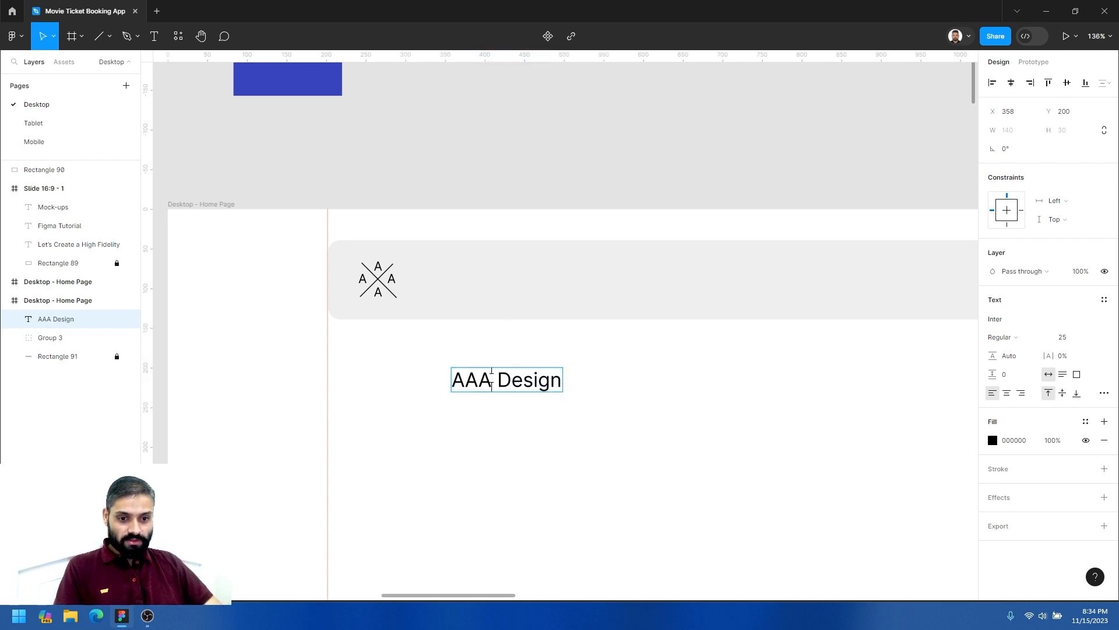
{"action": "type", "text": "A"}
{"action": "key", "text": "Escape"}
{"action": "left_click_drag", "start_coordinate": [498, 376], "coordinate": [474, 288]}
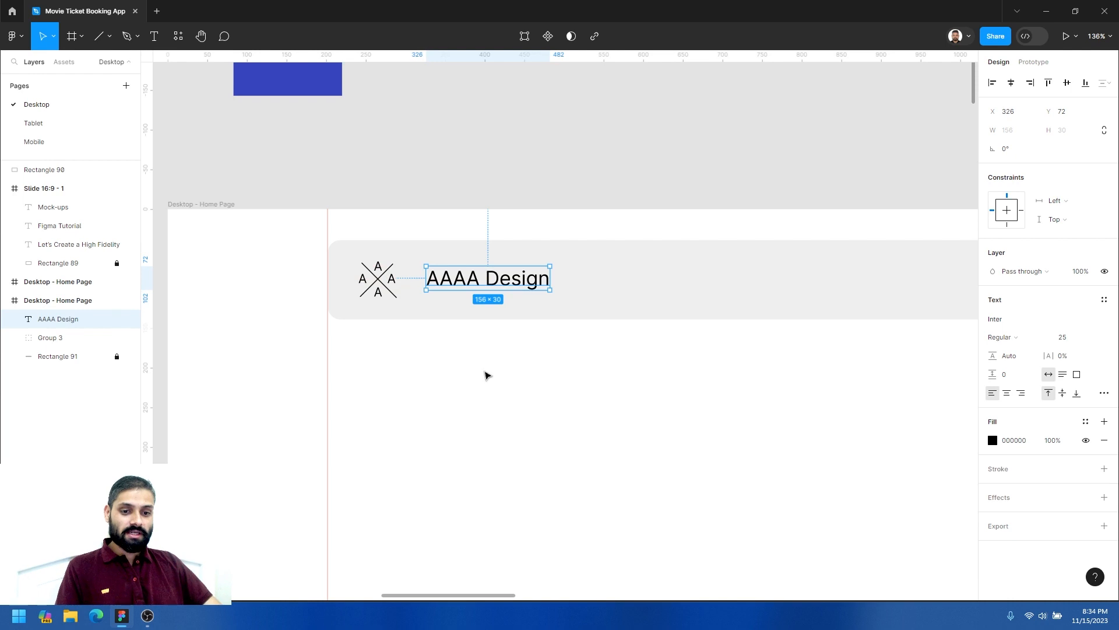
{"action": "left_click", "coordinate": [489, 388]}
Change the "AAAA Design" font to Poppins and shift the text up to about X 325, Y 66.
{"action": "left_click_drag", "start_coordinate": [522, 372], "coordinate": [451, 361]}
{"action": "left_click", "coordinate": [430, 275]}
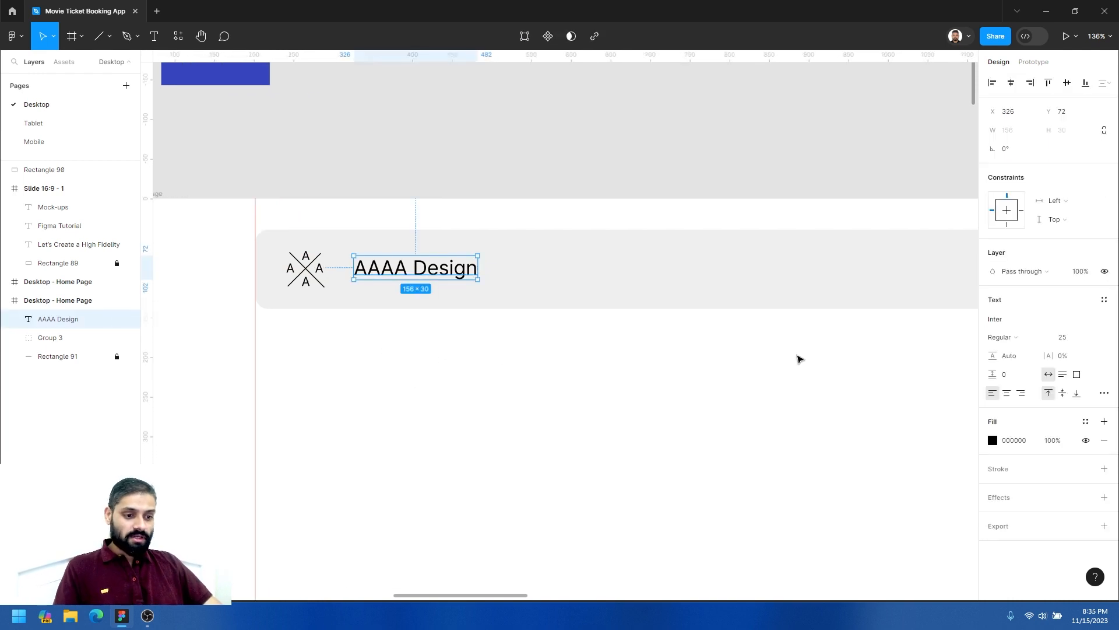
{"action": "left_click", "coordinate": [1009, 321]}
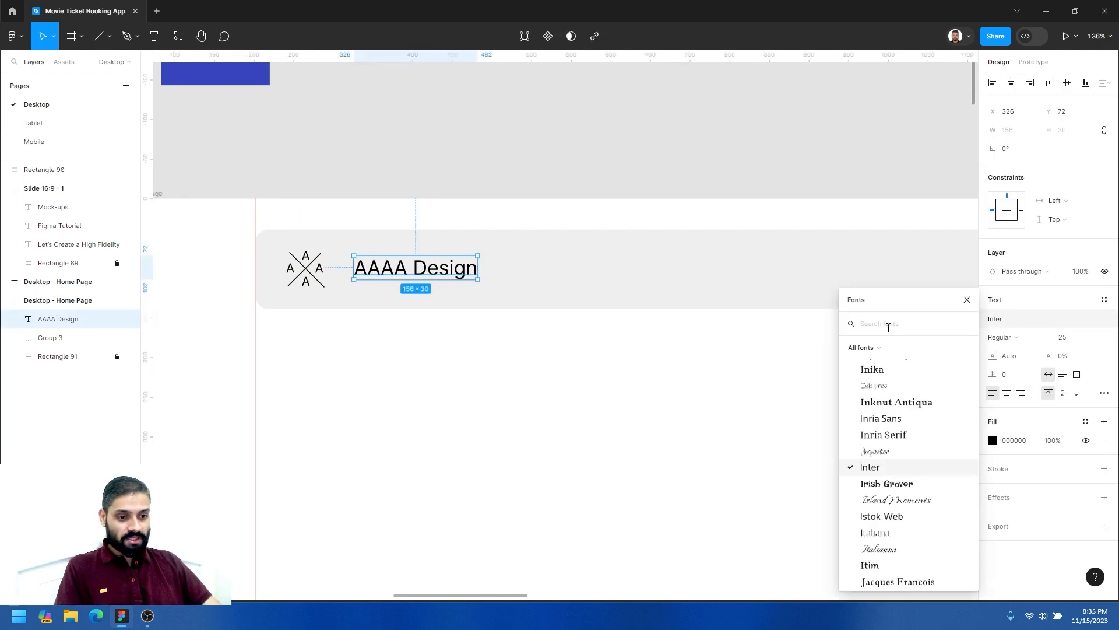
{"action": "type", "text": "popp"}
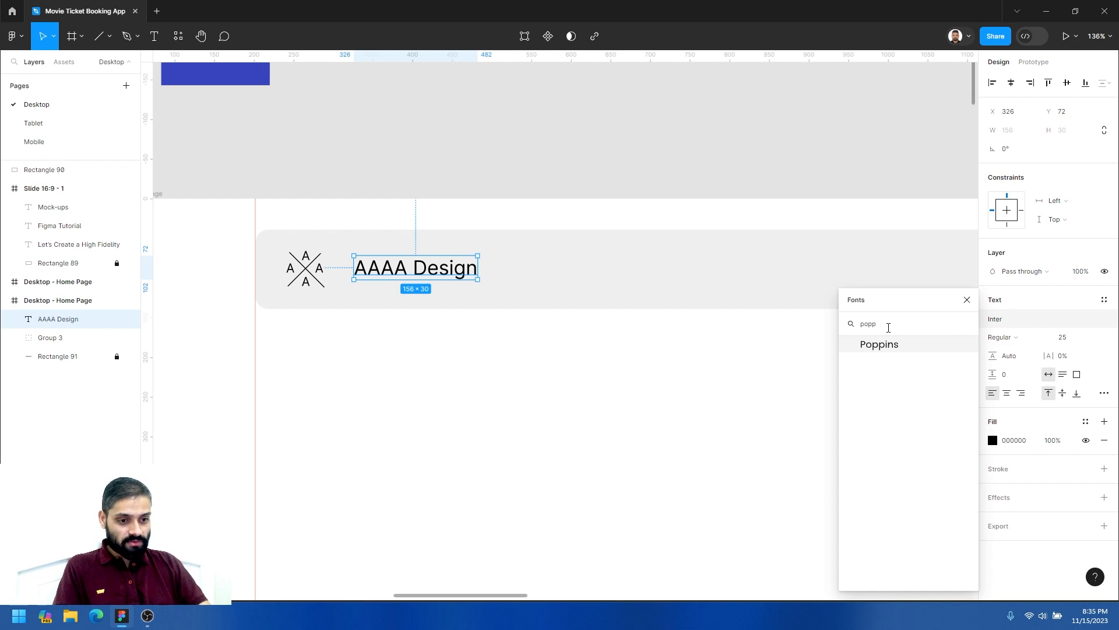
{"action": "left_click", "coordinate": [900, 344]}
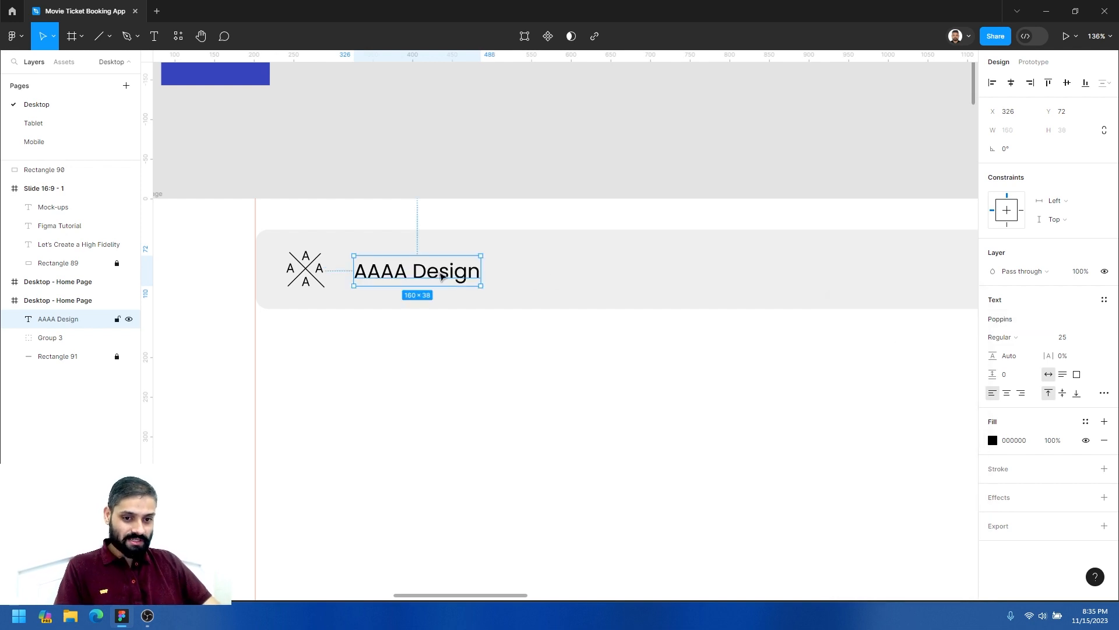
{"action": "left_click_drag", "start_coordinate": [441, 270], "coordinate": [442, 271]}
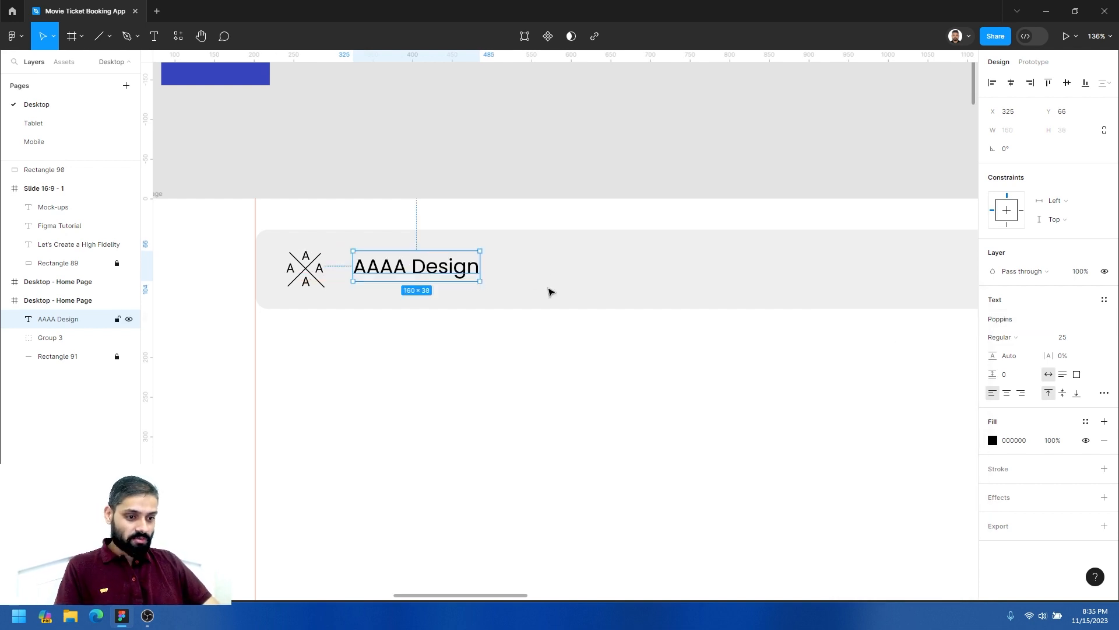
Try the Black and Medium font weights on the "AAAA Design" text.
{"action": "left_click", "coordinate": [1002, 337]}
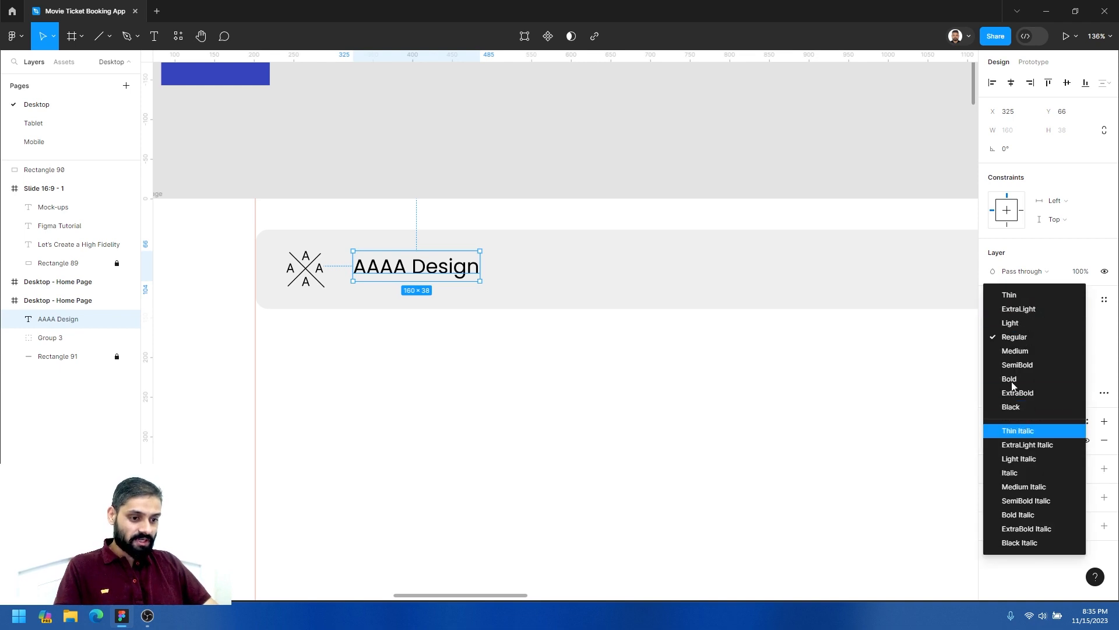
{"action": "left_click", "coordinate": [1012, 407]}
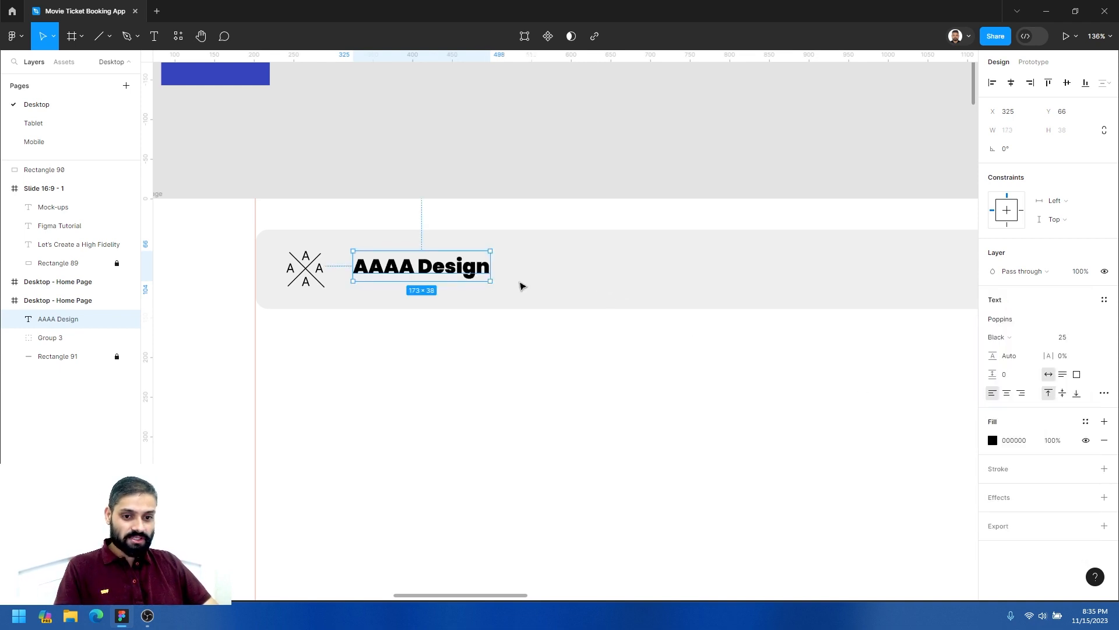
{"action": "left_click", "coordinate": [1016, 341]}
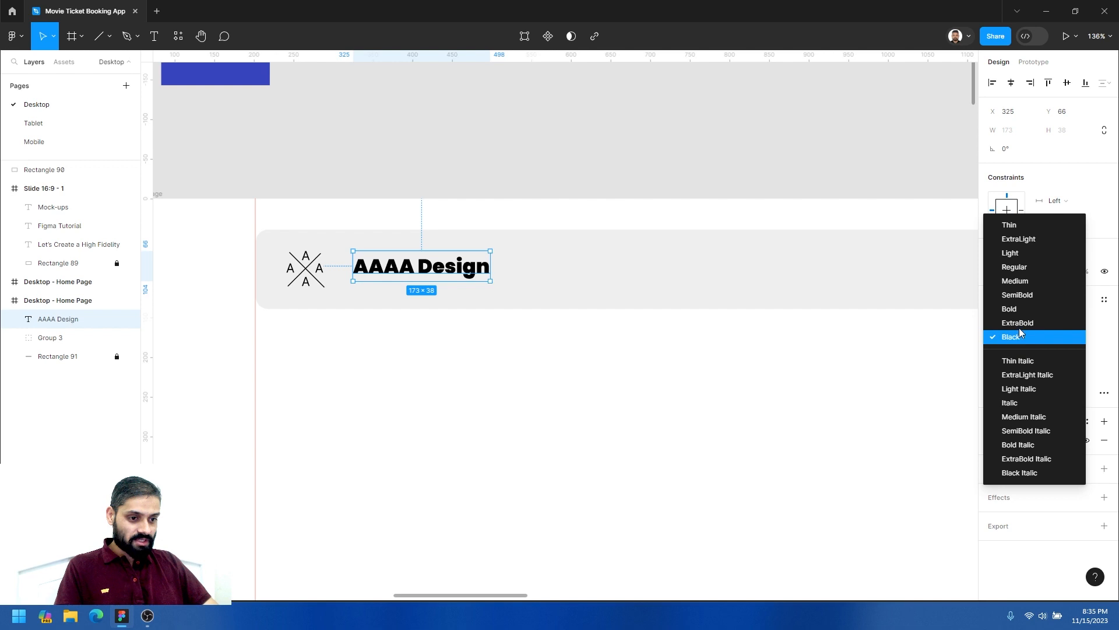
{"action": "left_click", "coordinate": [1017, 285]}
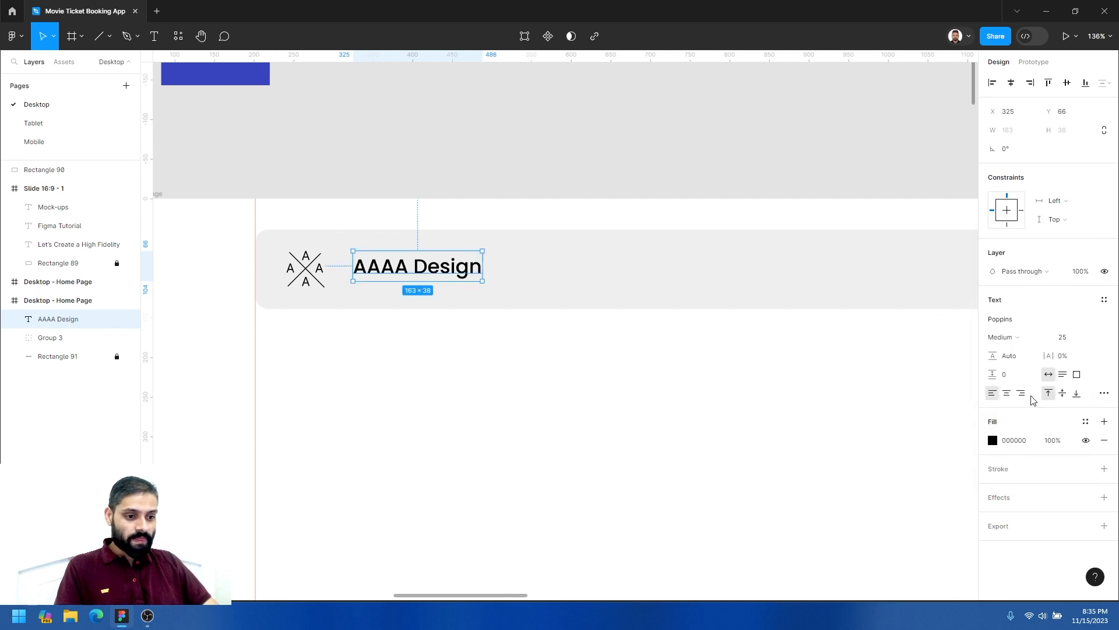
Set the header text's case to uppercase and move it closer to the logo, to about X 313.
{"action": "left_click", "coordinate": [1104, 393]}
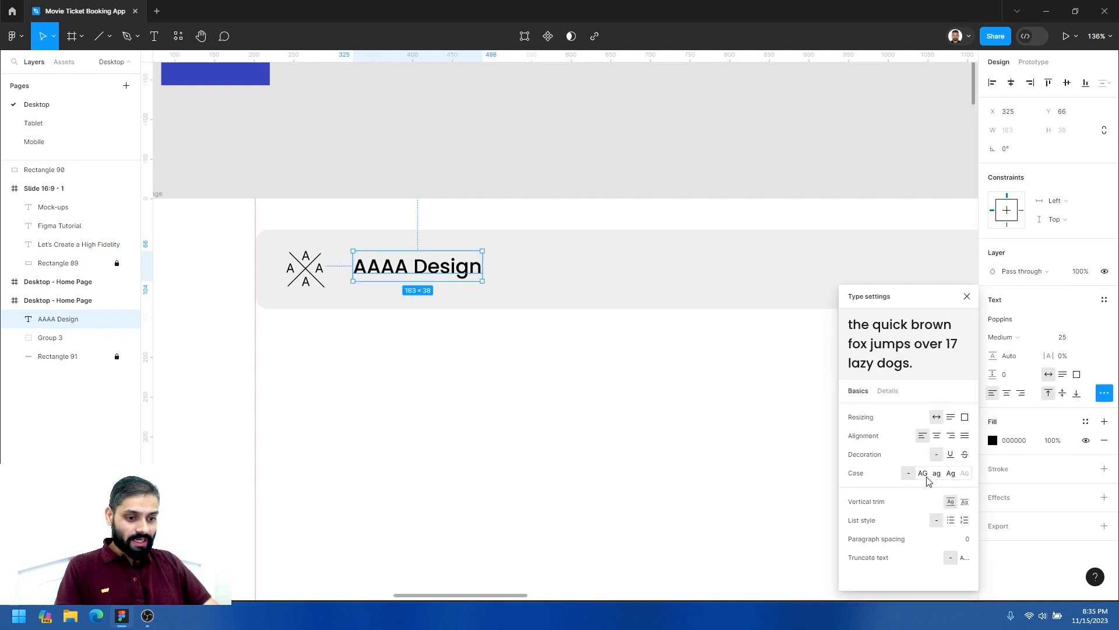
{"action": "left_click", "coordinate": [923, 473]}
{"action": "left_click_drag", "start_coordinate": [421, 269], "coordinate": [412, 269]}
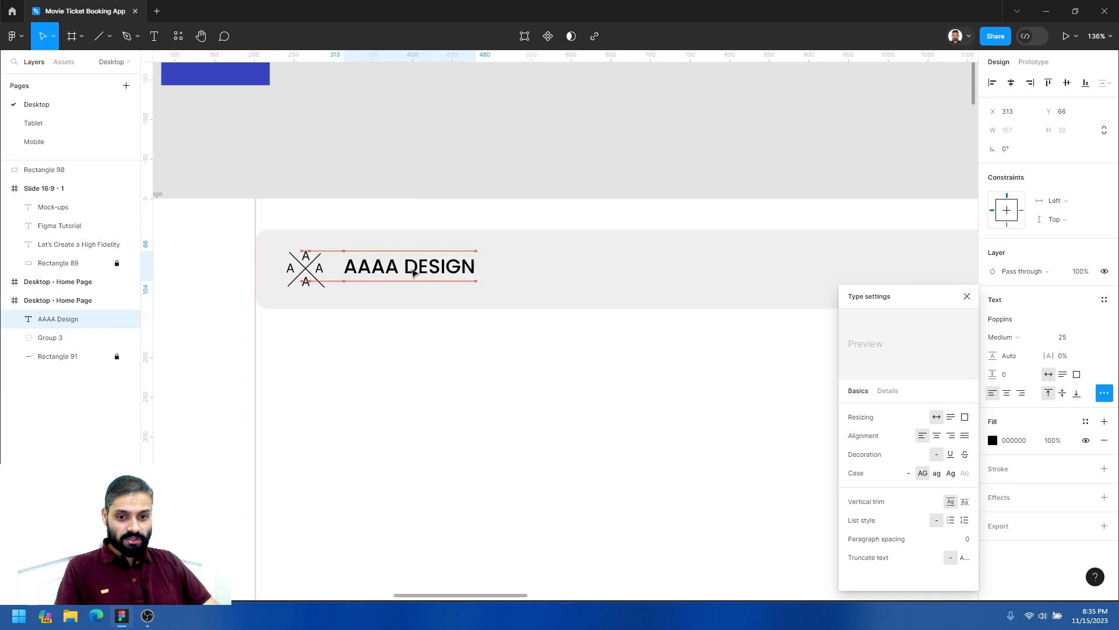
{"action": "left_click", "coordinate": [441, 343]}
Set the font weight of the "AAAA DESIGN" text to Regular.
{"action": "left_click", "coordinate": [424, 270]}
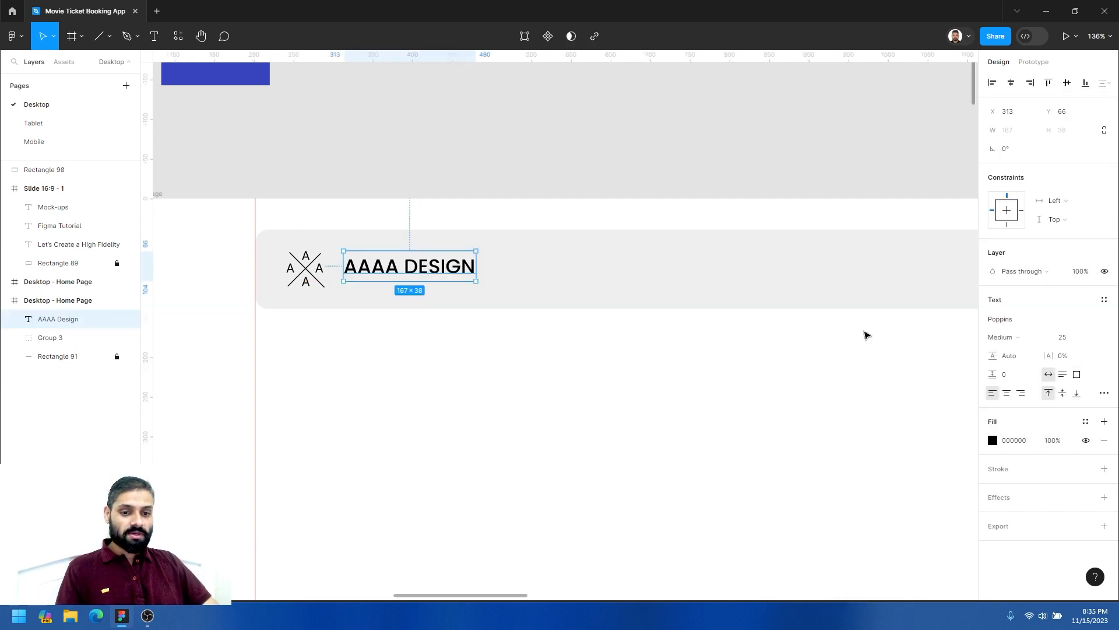
{"action": "left_click", "coordinate": [1013, 337]}
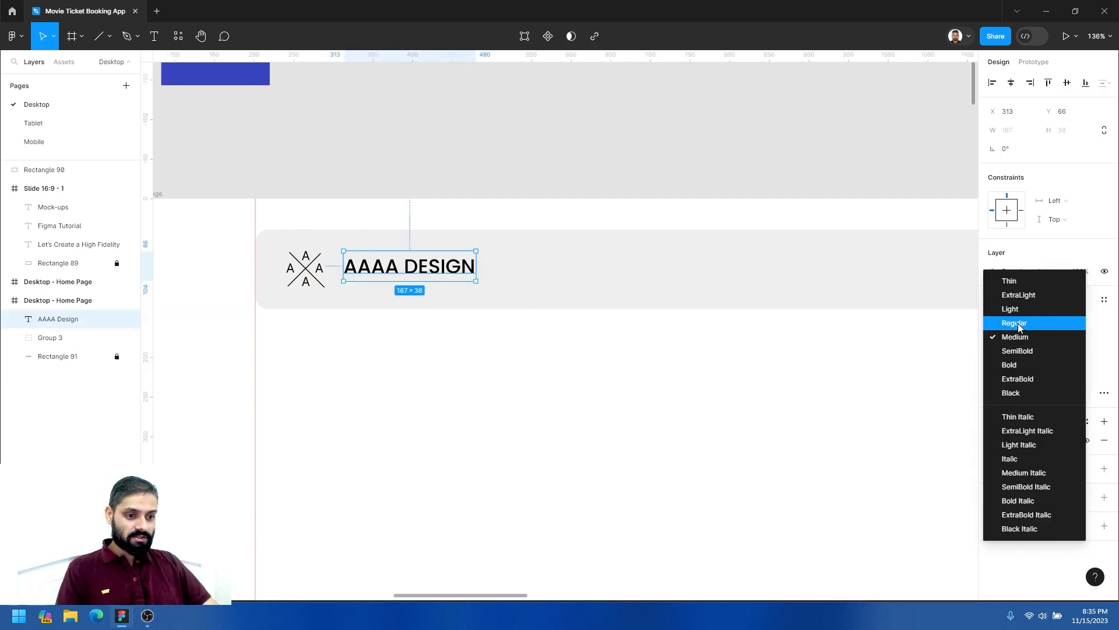
{"action": "left_click", "coordinate": [1017, 323]}
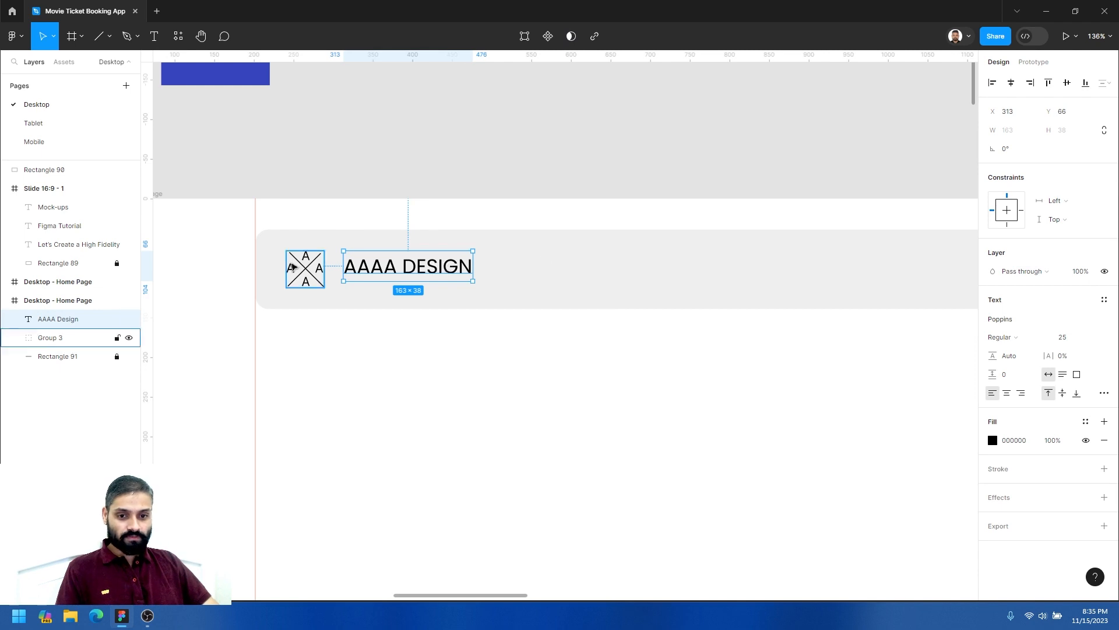
Enlarge the logo group slightly around its centre, keeping its proportions.
{"action": "key", "text": "Escape"}
{"action": "left_click", "coordinate": [315, 268]}
{"action": "left_click_drag", "start_coordinate": [319, 252], "coordinate": [328, 247]}
{"action": "left_click", "coordinate": [371, 274]}
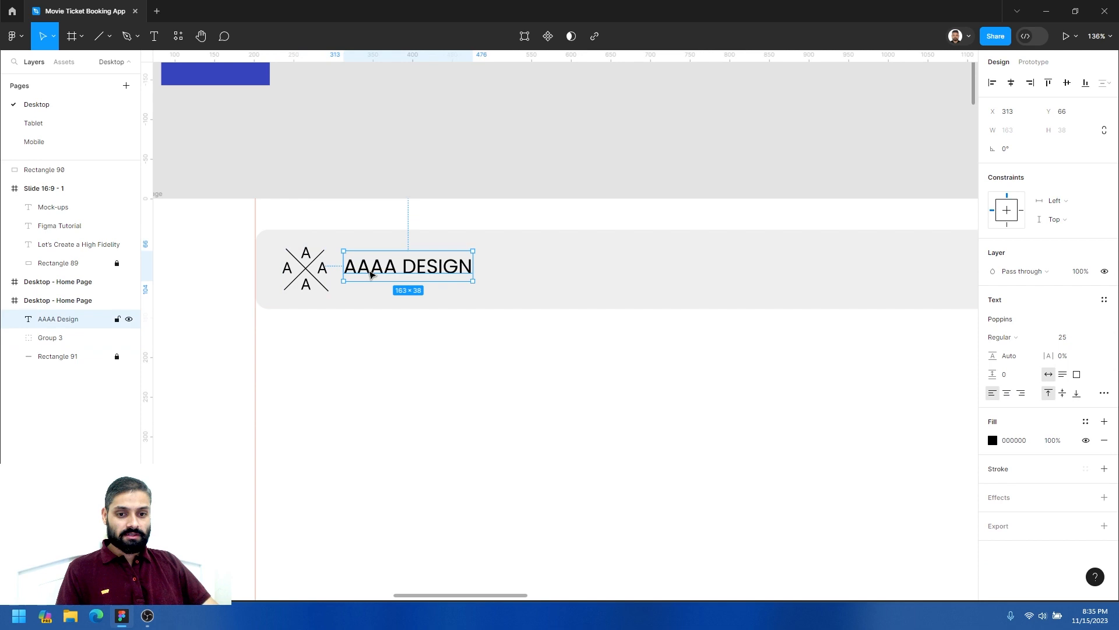
{"action": "left_click", "coordinate": [386, 352]}
{"action": "left_click", "coordinate": [387, 352], "text": "ctrl+alt"}
Try to split the header text into two lines, with "DESIGN" below "AAAA", and shift it upward.
{"action": "left_click_drag", "start_coordinate": [493, 367], "coordinate": [467, 324]}
{"action": "left_click", "coordinate": [369, 298]}
{"action": "left_click", "coordinate": [391, 235]}
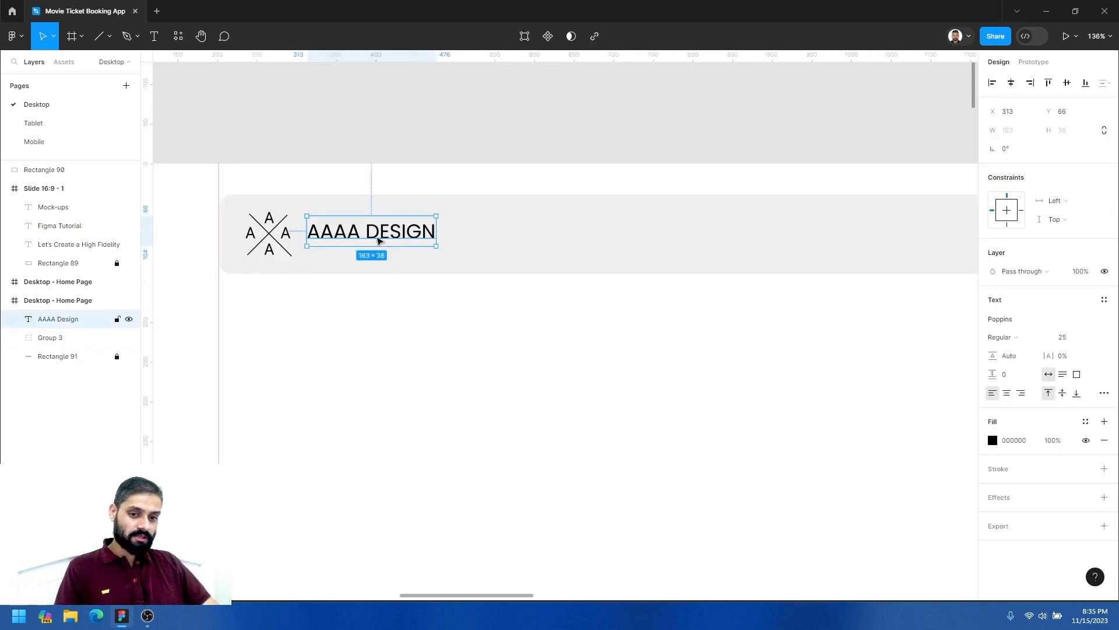
{"action": "double_click", "coordinate": [368, 233]}
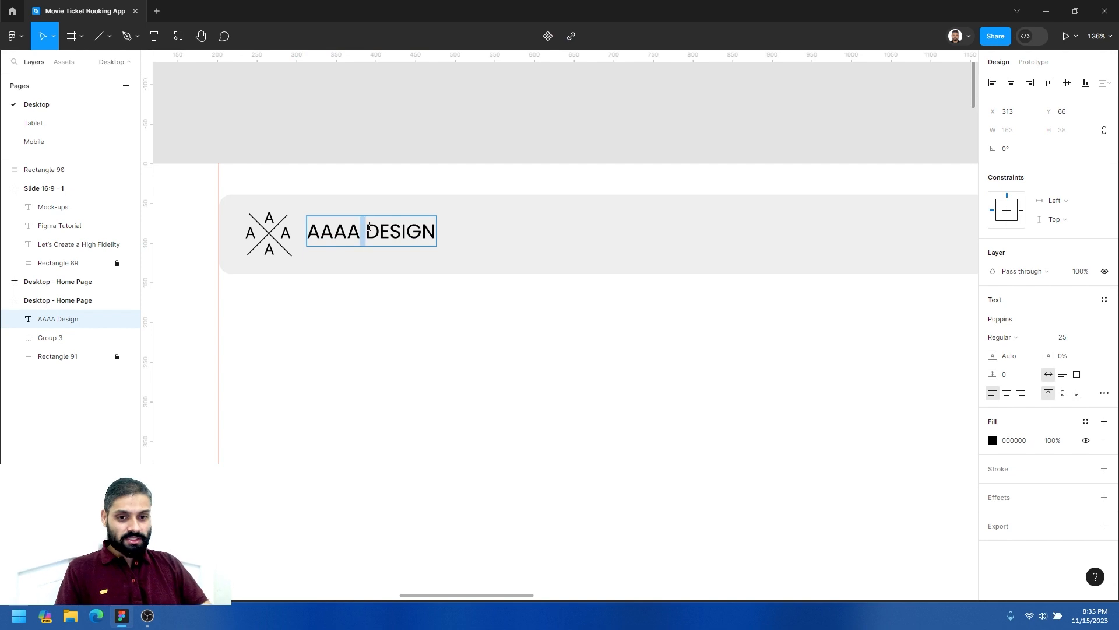
{"action": "key", "text": "Return"}
{"action": "key", "text": "Escape"}
{"action": "left_click_drag", "start_coordinate": [348, 234], "coordinate": [356, 218]}
Undo the header text's move and its two-line split.
{"action": "key", "text": "ctrl+z"}
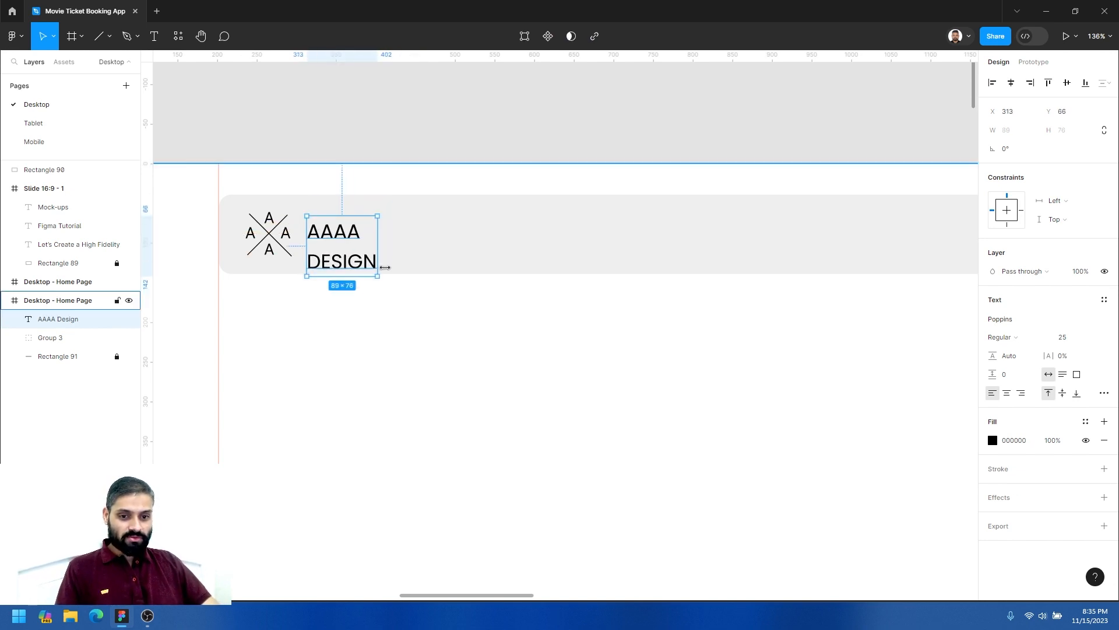
{"action": "key", "text": "ctrl+z"}
{"action": "key", "text": "Escape"}
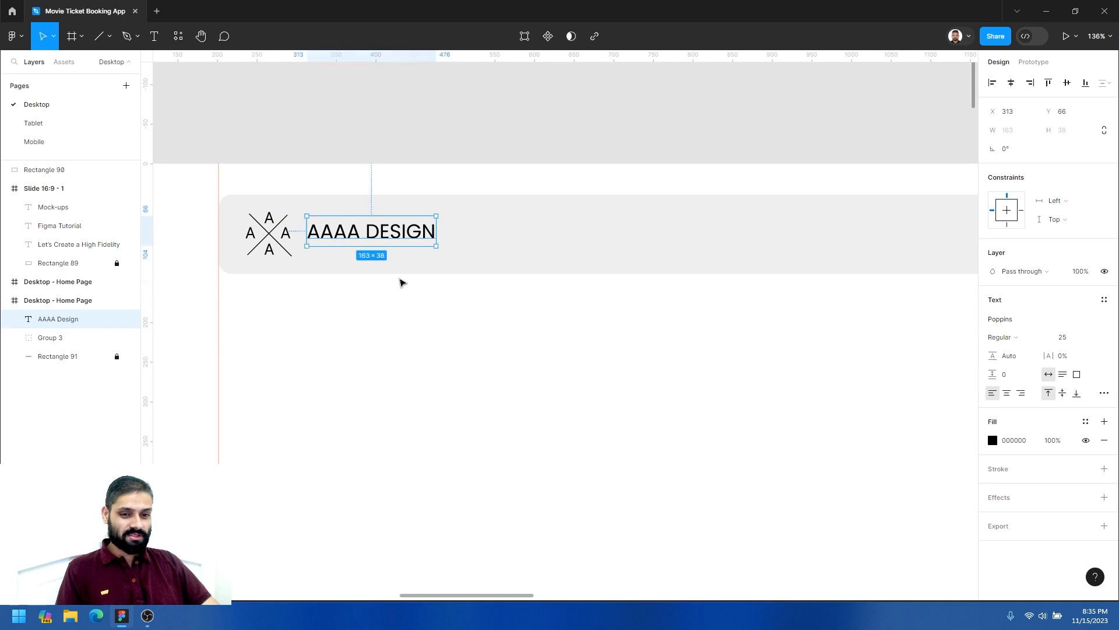
Move the "AAAA DESIGN" text horizontally to leave slightly more space between it and the logo.
{"action": "left_click_drag", "start_coordinate": [382, 232], "coordinate": [391, 233]}
{"action": "left_click", "coordinate": [390, 345]}
{"action": "key", "text": "z"}
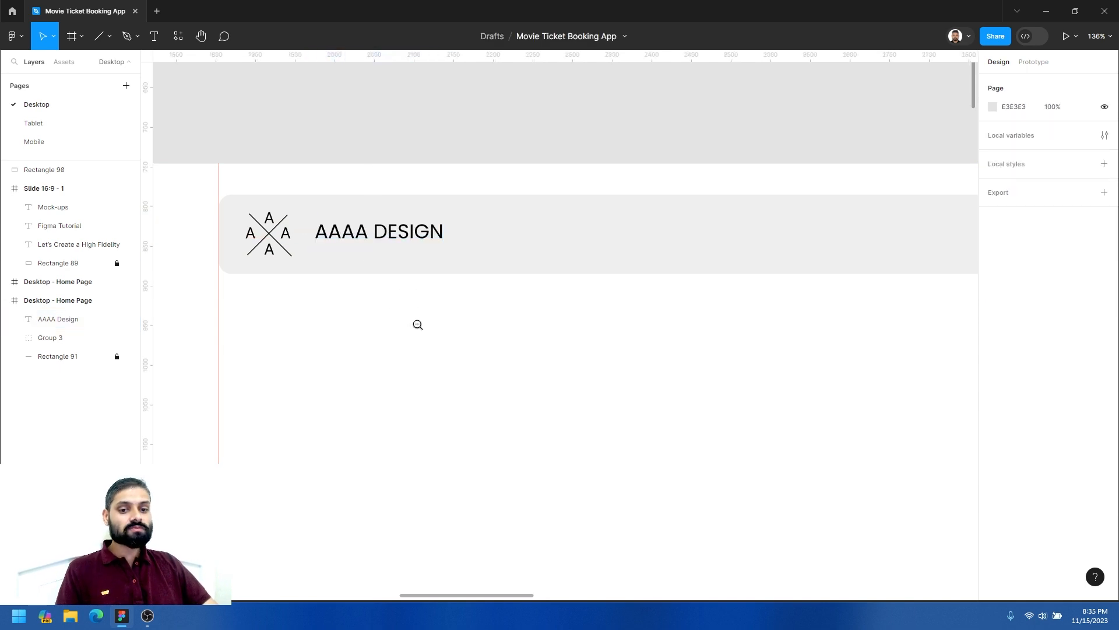
Nudge the "AAAA DESIGN" brand text in the header bar to X 324, Y 68.
{"action": "left_click", "coordinate": [416, 324], "text": "alt"}
{"action": "left_click", "coordinate": [466, 334]}
{"action": "left_click", "coordinate": [352, 230]}
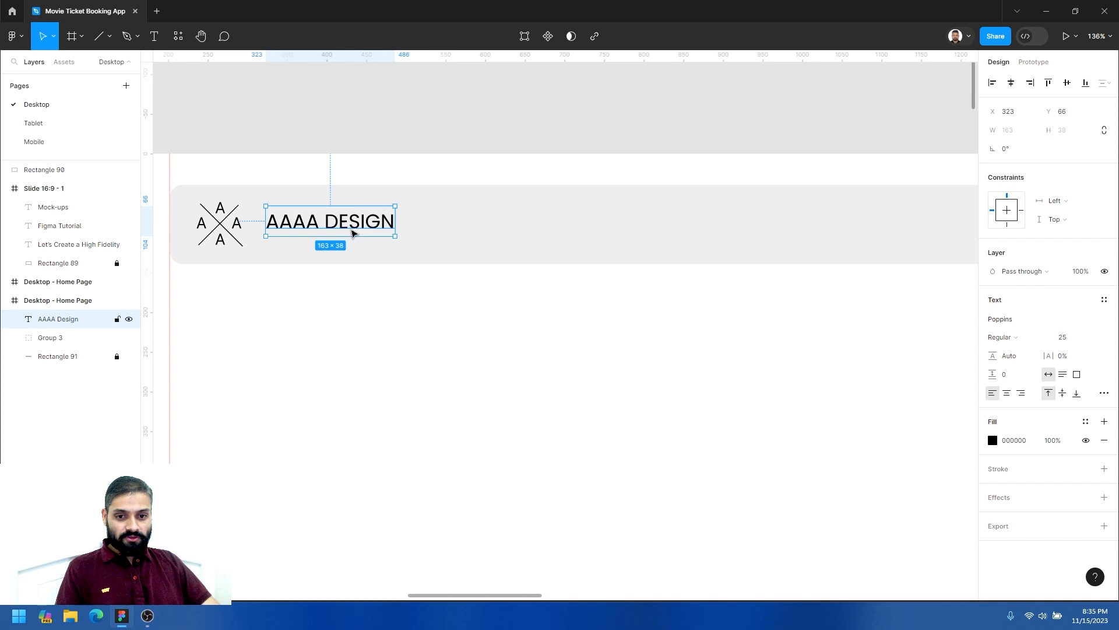
{"action": "left_click_drag", "start_coordinate": [352, 233], "coordinate": [354, 232]}
Duplicate the brand text within the right half of the header bar at about X 726, Y 68, and change the copy's text to "Home".
{"action": "key", "text": "z"}
{"action": "left_click", "coordinate": [443, 317], "text": "alt"}
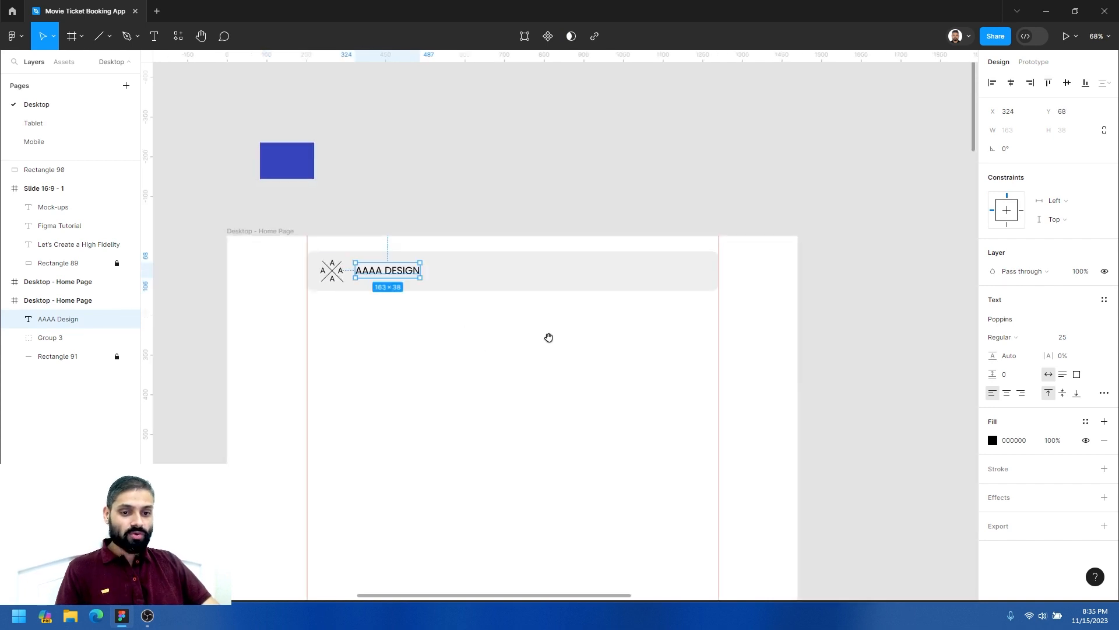
{"action": "left_click_drag", "start_coordinate": [550, 338], "coordinate": [503, 339]}
{"action": "left_click", "coordinate": [502, 339]}
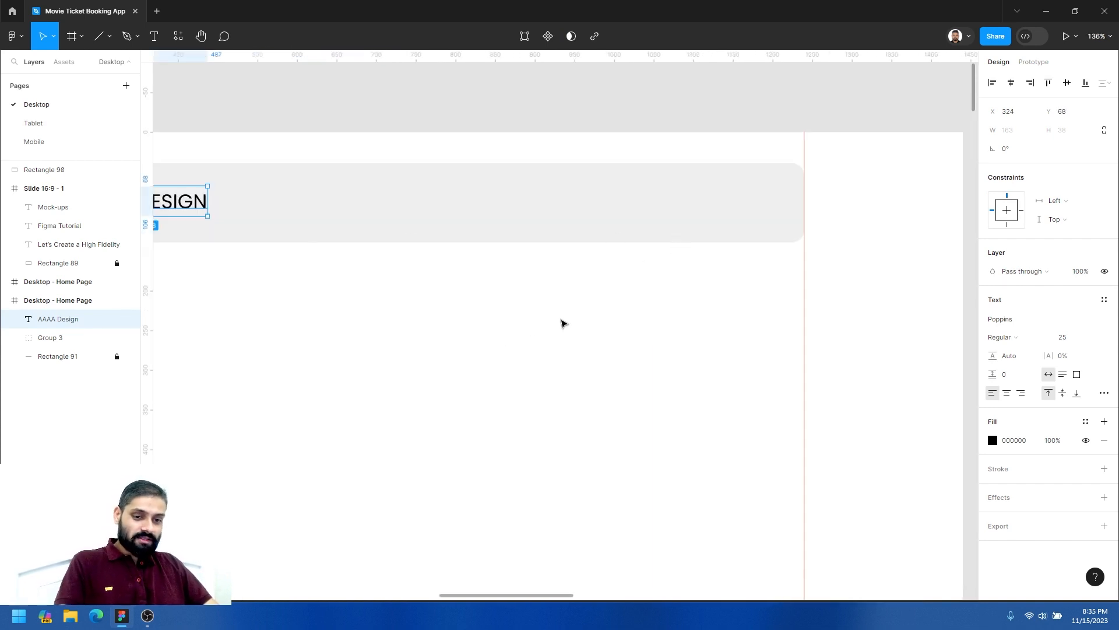
{"action": "left_click", "coordinate": [525, 334]}
{"action": "left_click_drag", "start_coordinate": [182, 204], "coordinate": [503, 228]}
{"action": "double_click", "coordinate": [495, 203]}
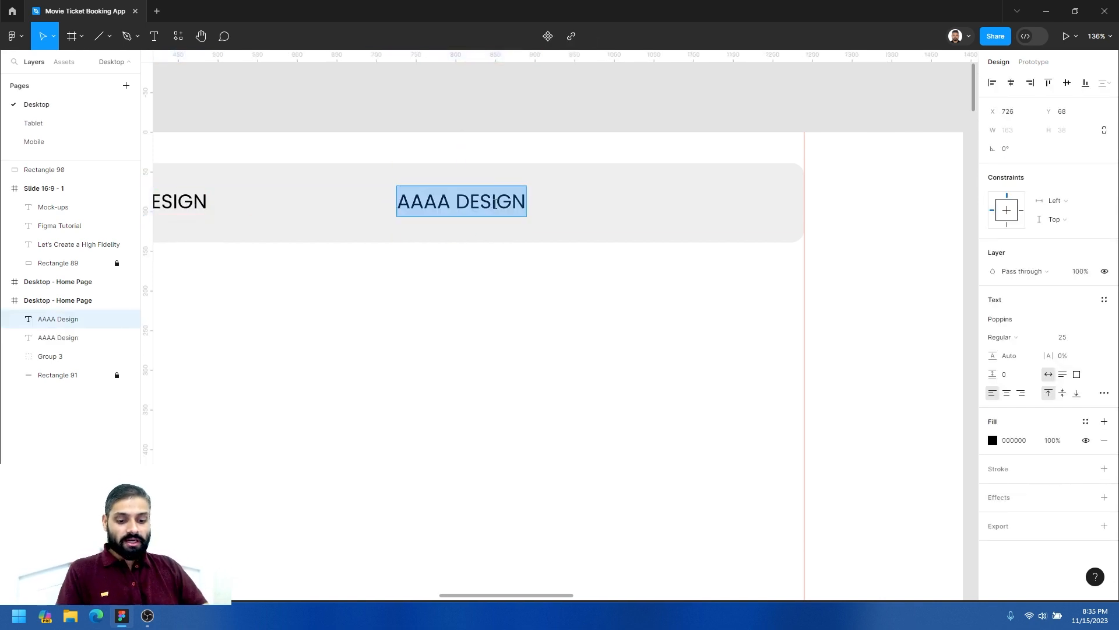
{"action": "type", "text": "Home"}
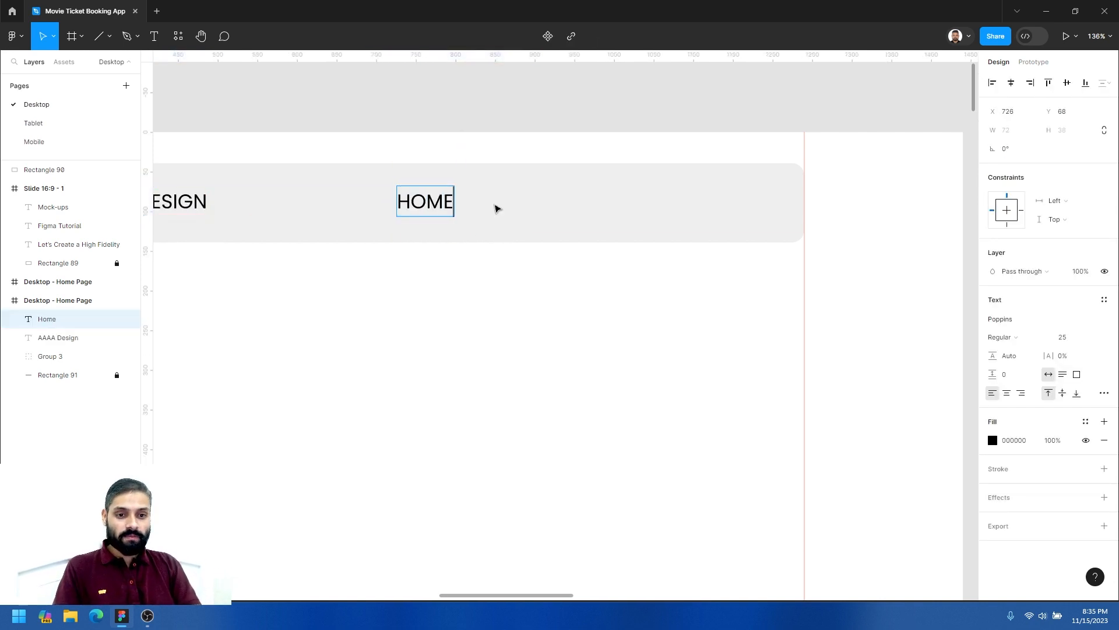
{"action": "key", "text": "Tab"}
{"action": "key", "text": "BackSpace"}
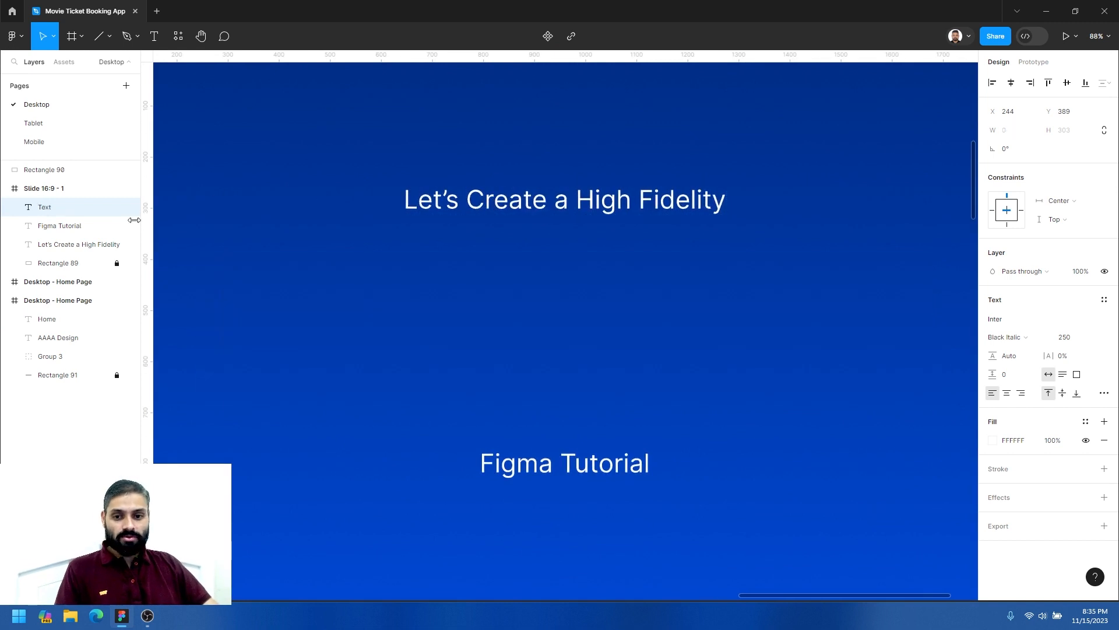
{"action": "left_click", "coordinate": [58, 282]}
{"action": "left_click", "coordinate": [270, 231]}
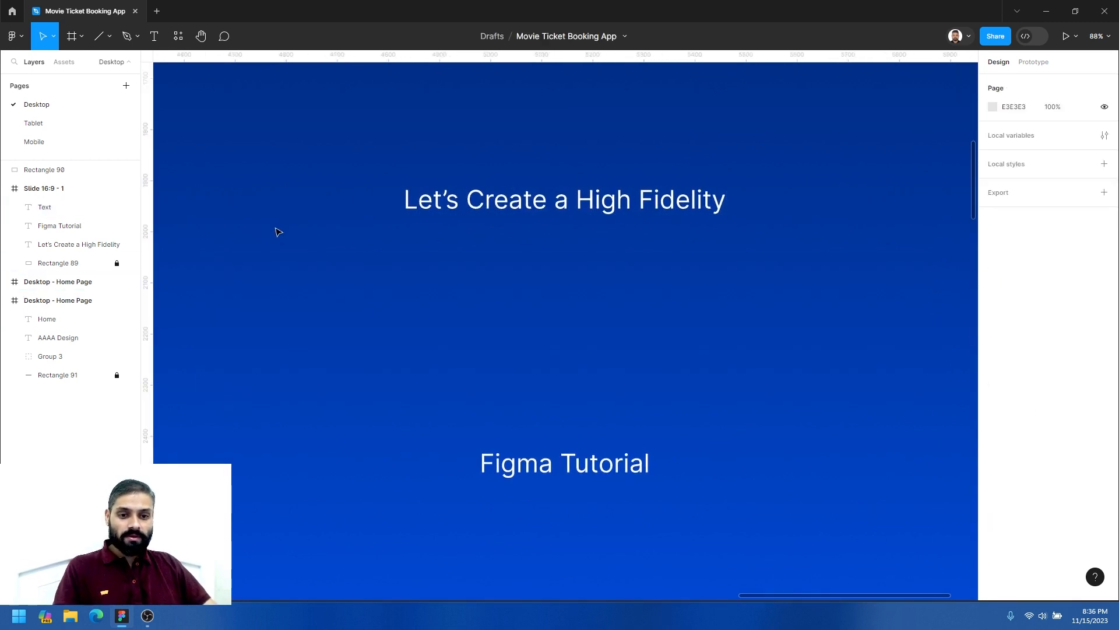
{"action": "left_click", "coordinate": [333, 234], "text": "alt"}
{"action": "left_click", "coordinate": [334, 233], "text": "alt"}
{"action": "left_click", "coordinate": [334, 233], "text": "alt"}
{"action": "key", "text": "ctrl+z"}
{"action": "key", "text": "ctrl+z"}
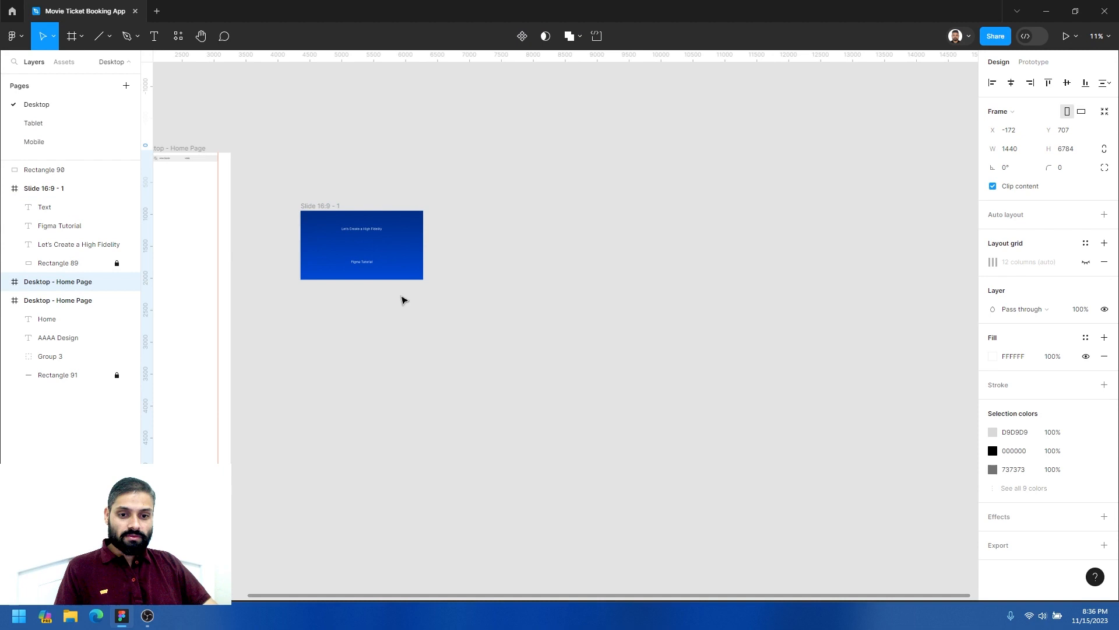
{"action": "key", "text": "ctrl+z"}
Set the font size of the "Home" label in the header bar to 16.
{"action": "left_click_drag", "start_coordinate": [367, 289], "coordinate": [687, 317]}
{"action": "key", "text": "z"}
{"action": "left_click", "coordinate": [610, 200]}
{"action": "left_click", "coordinate": [610, 200]}
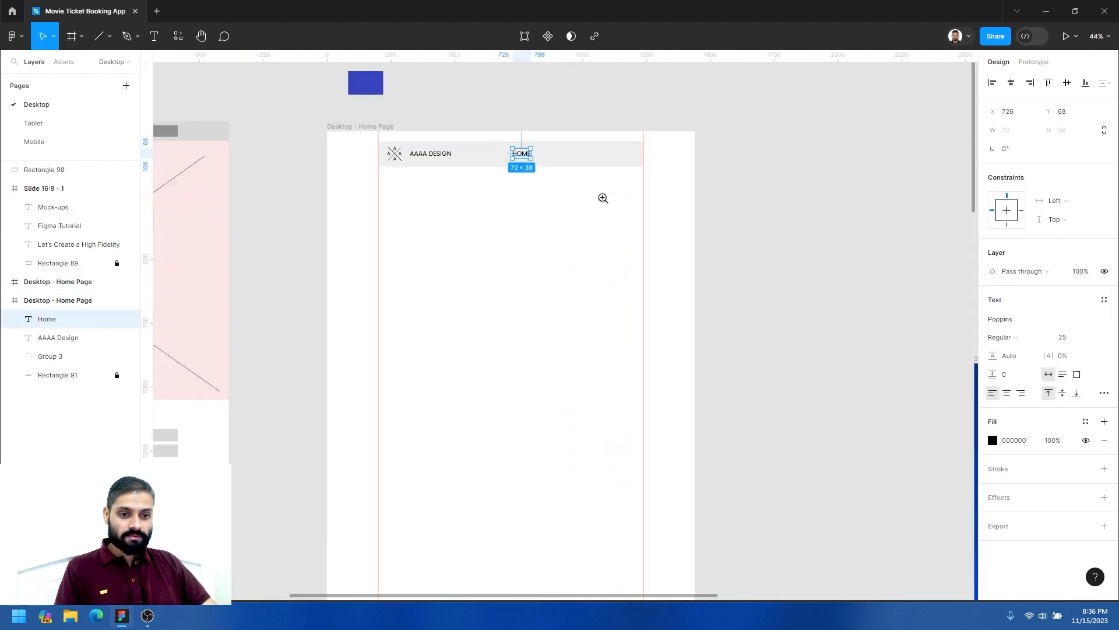
{"action": "left_click", "coordinate": [564, 166]}
{"action": "left_click", "coordinate": [564, 166]}
{"action": "scroll", "coordinate": [449, 321], "scroll_direction": "up", "scroll_amount": 2}
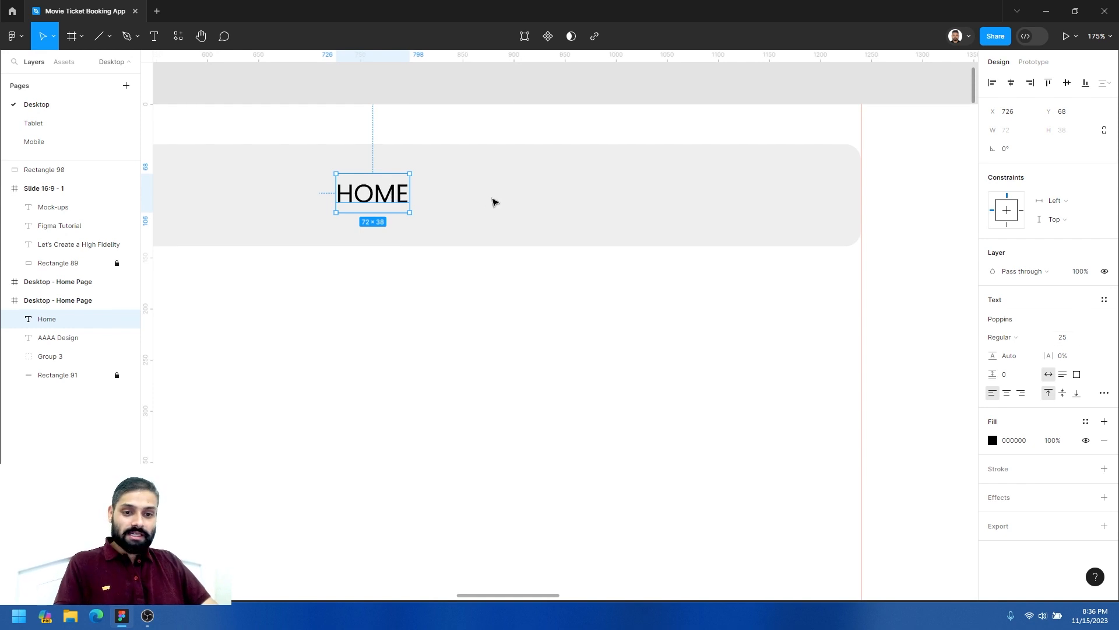
{"action": "left_click", "coordinate": [1075, 339]}
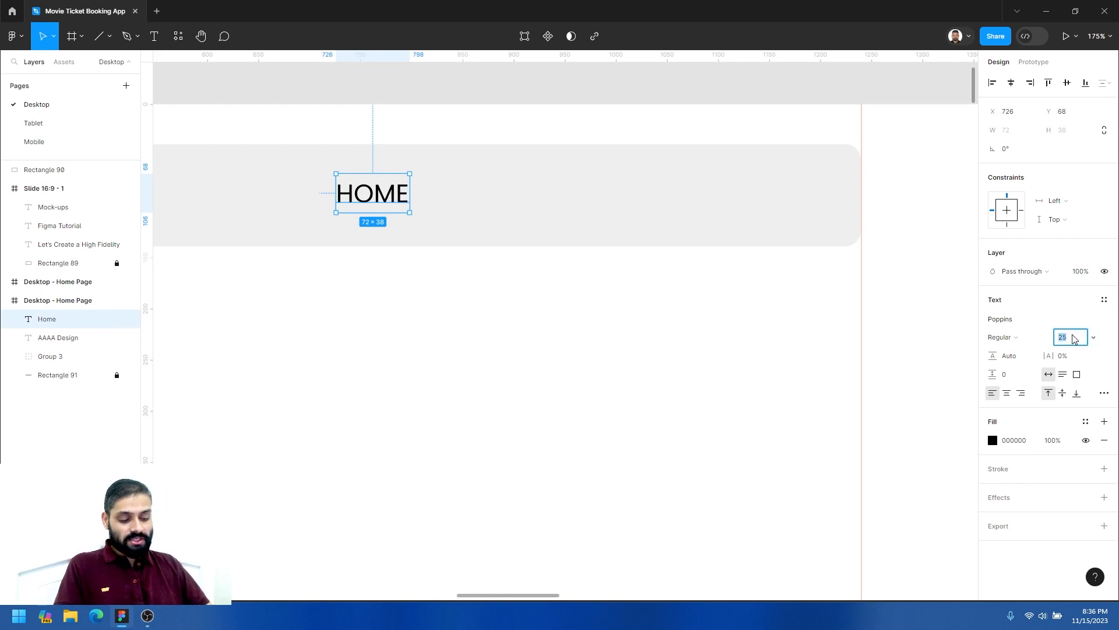
{"action": "key", "text": "Return"}
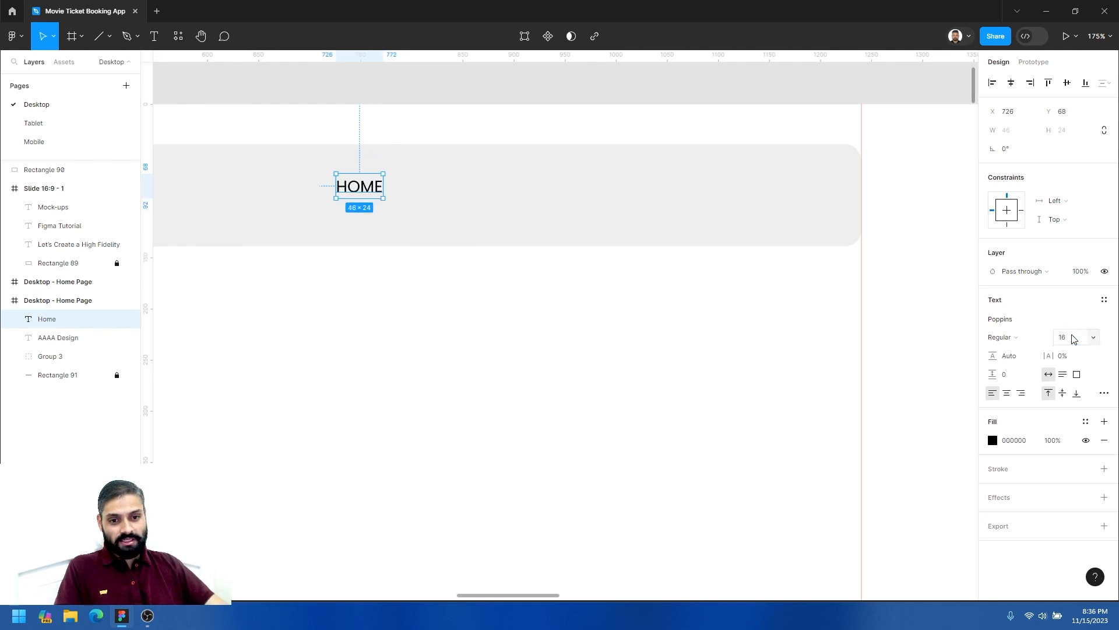
Move the "Home" label to Y 77 in the header bar and add a copy to its right reading "Services".
{"action": "left_click_drag", "start_coordinate": [374, 202], "coordinate": [496, 202]}
{"action": "double_click", "coordinate": [495, 201]}
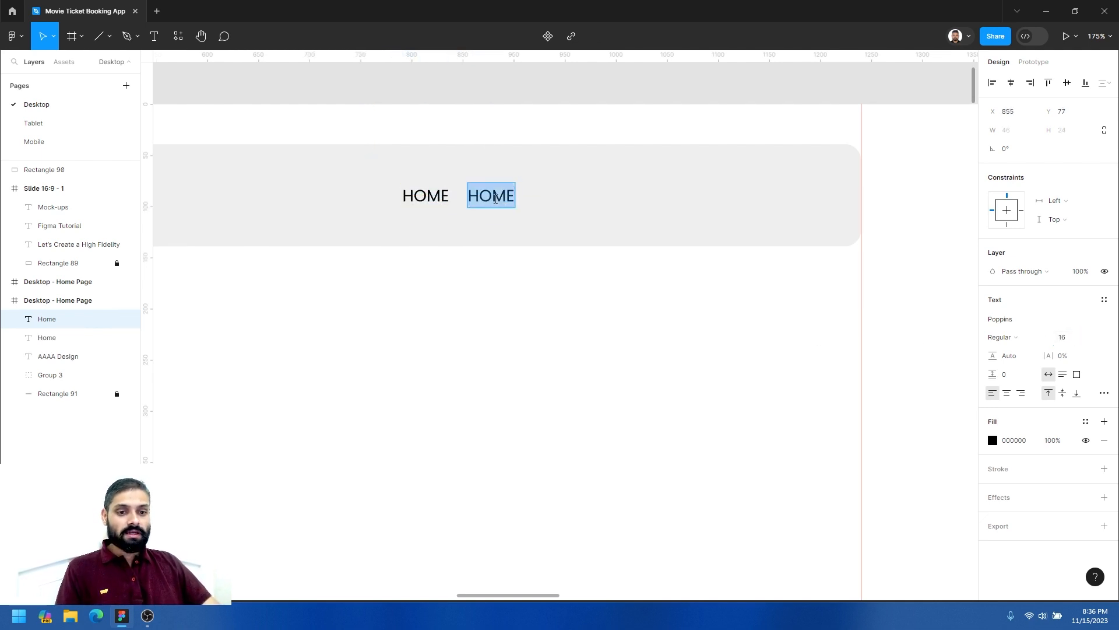
{"action": "type", "text": "Service"}
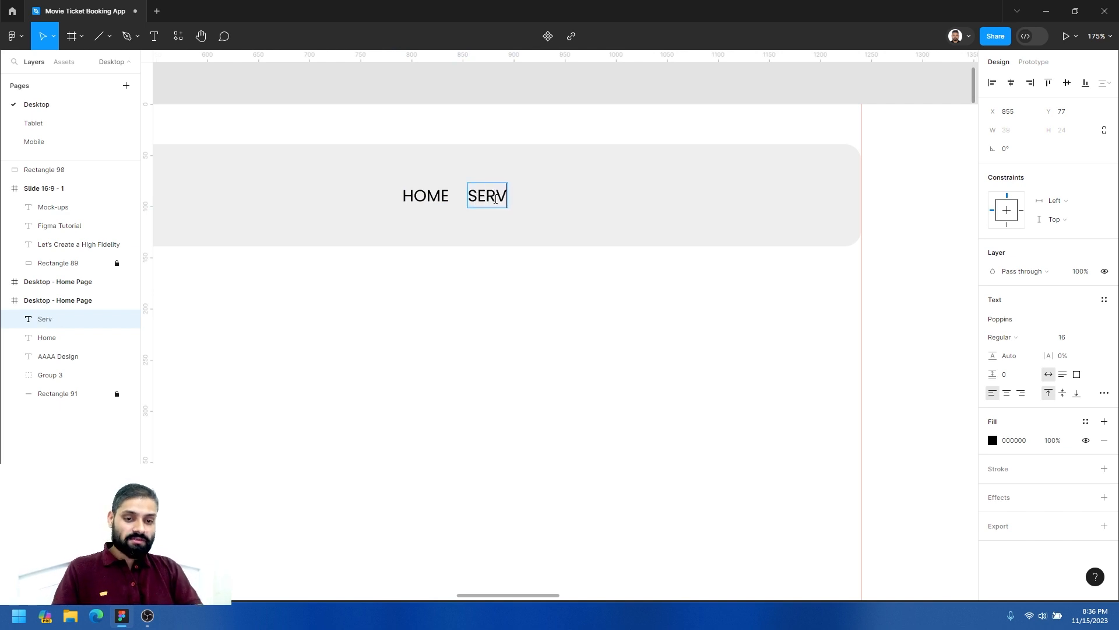
{"action": "type", "text": "s"}
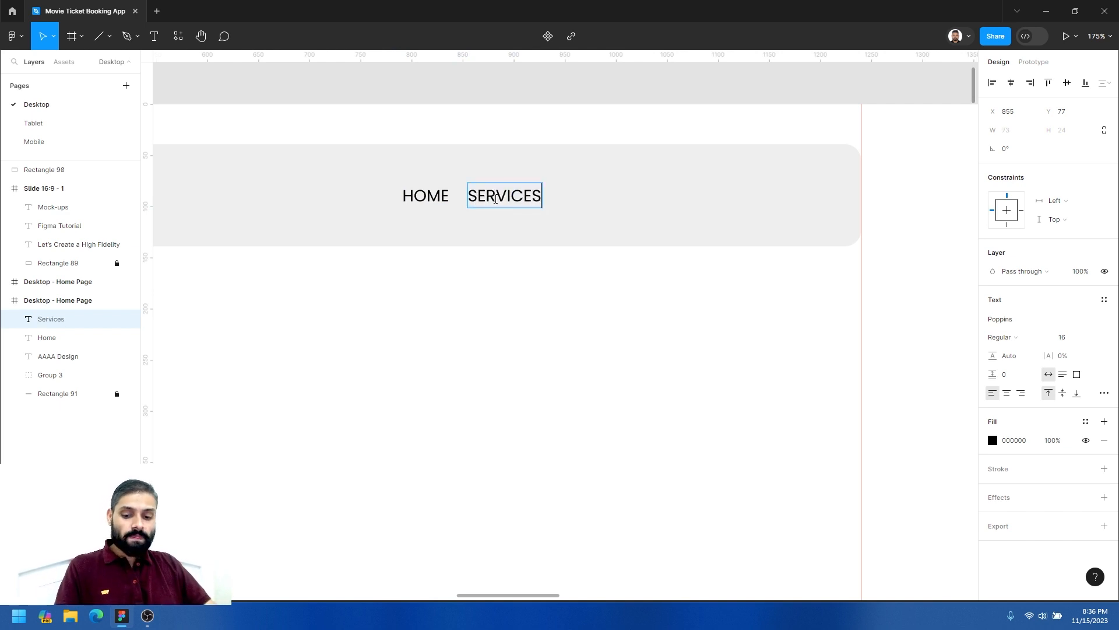
{"action": "key", "text": "Escape"}
Duplicate the "Services" label to its right at the same height and change the copy's text to "Projects".
{"action": "left_click_drag", "start_coordinate": [512, 200], "coordinate": [610, 205]}
{"action": "double_click", "coordinate": [608, 198]}
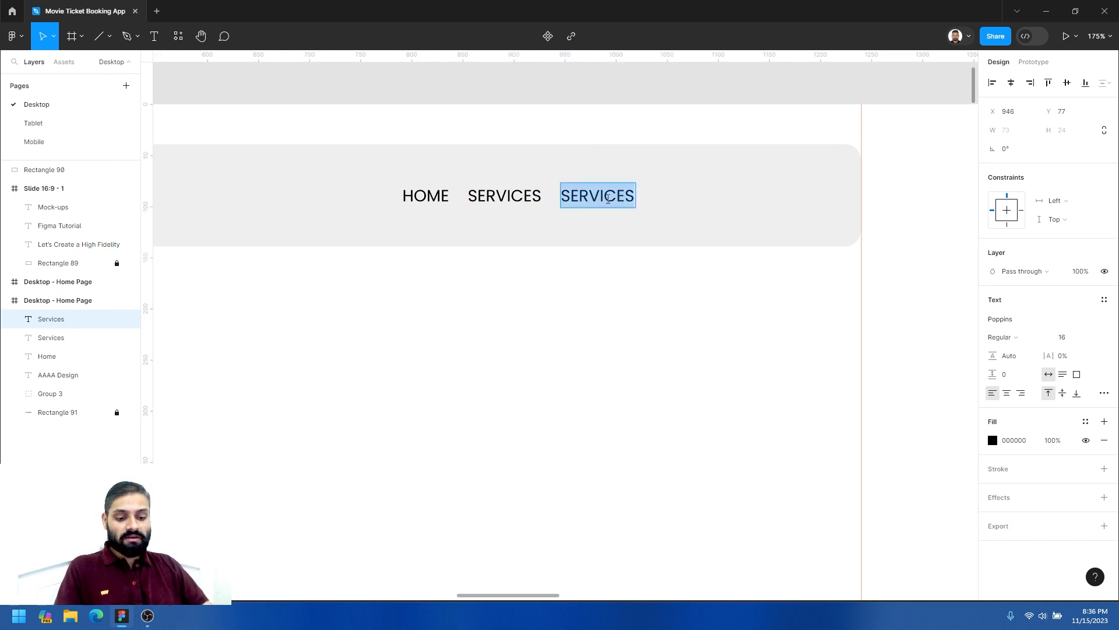
{"action": "type", "text": "Projects"}
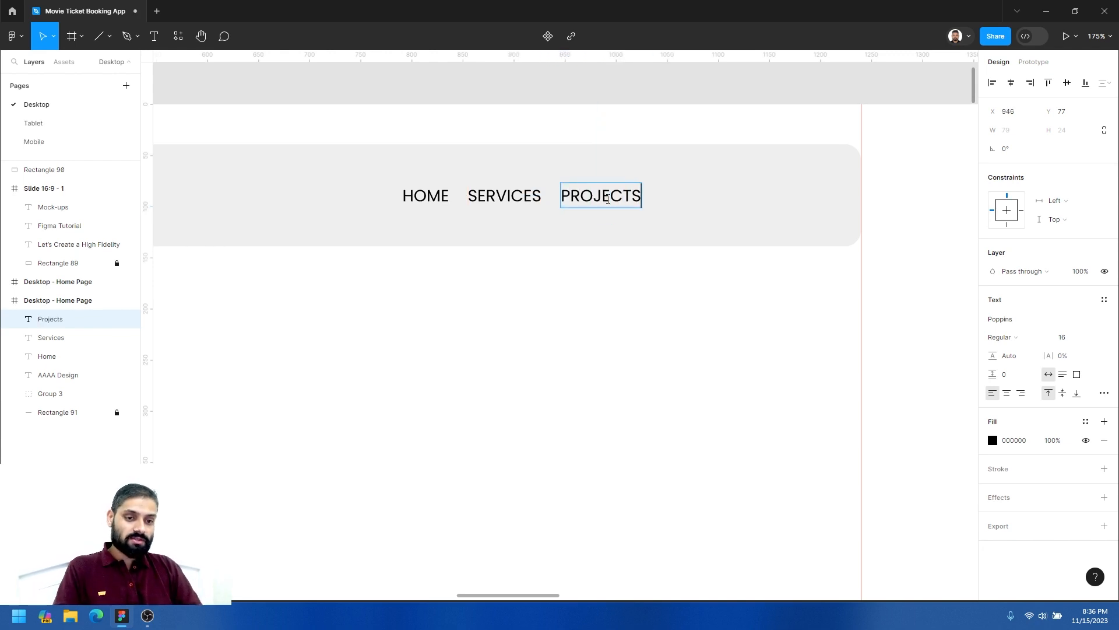
{"action": "key", "text": "Escape"}
Duplicate the "Projects" label to its right at the same height and change the copy's text to "Contact us".
{"action": "left_click_drag", "start_coordinate": [607, 196], "coordinate": [702, 198]}
{"action": "double_click", "coordinate": [700, 196]}
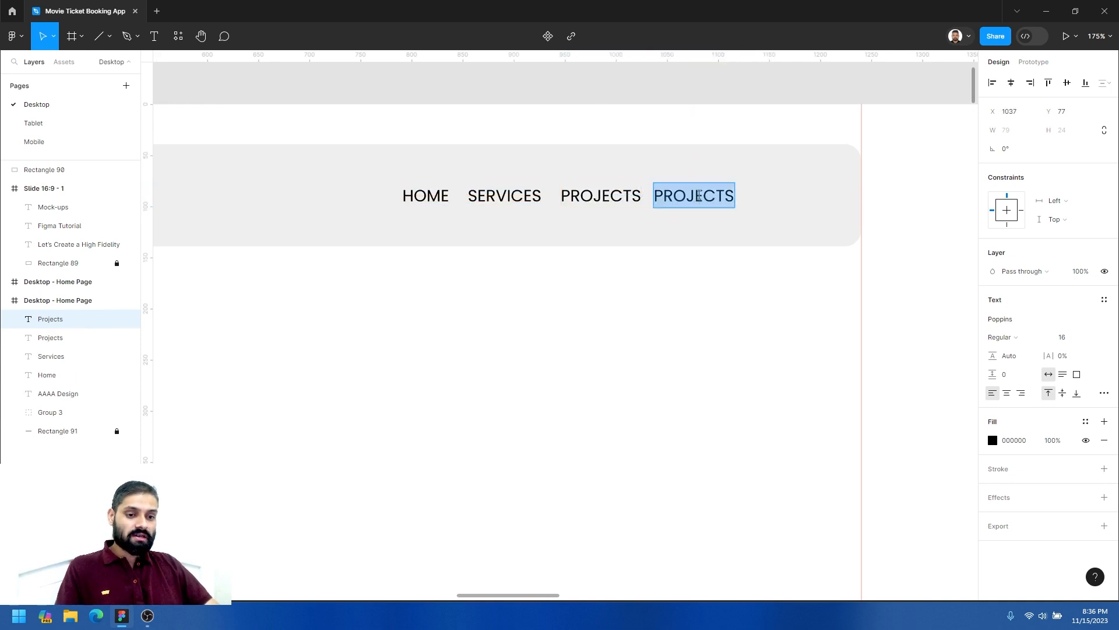
{"action": "type", "text": "Contact"}
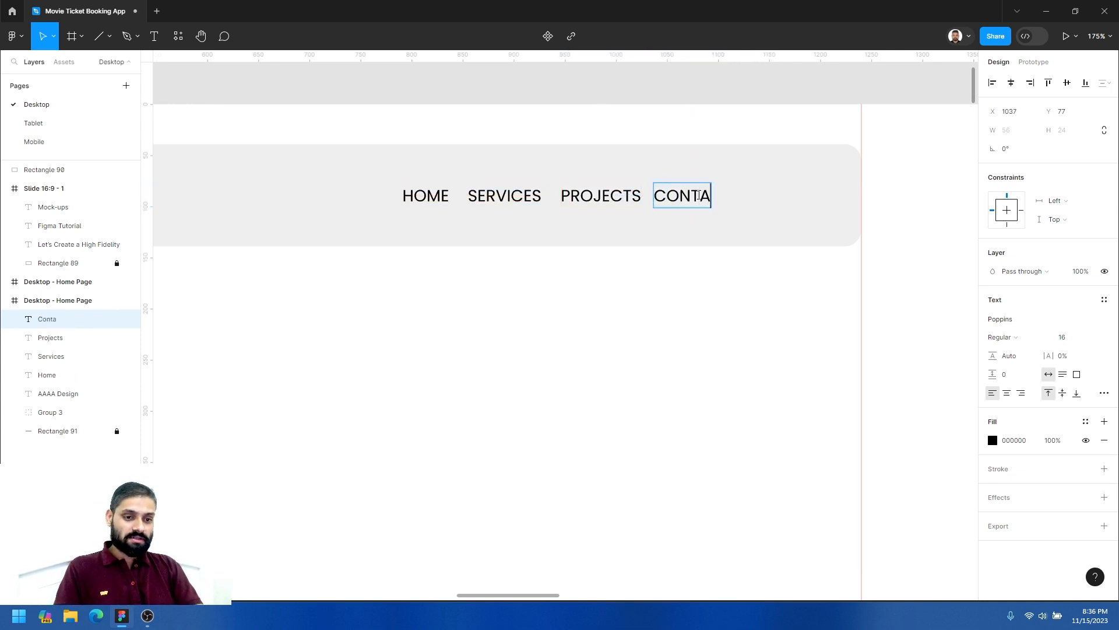
{"action": "type", "text": " us"}
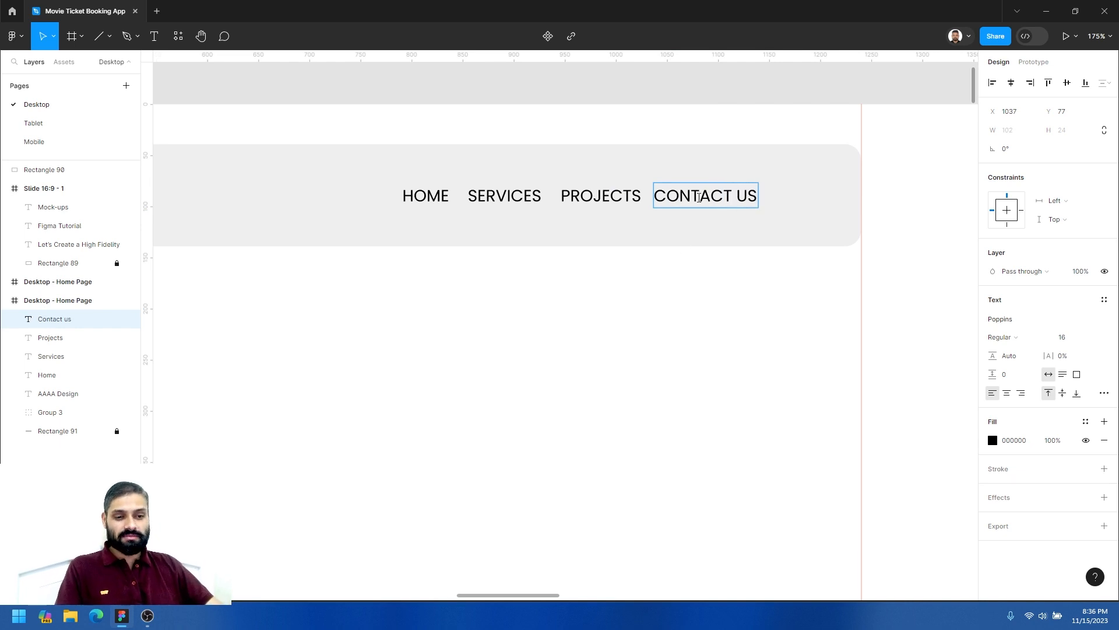
Replace the fourth navigation label's text with "Blog".
{"action": "key", "text": "ctrl+a"}
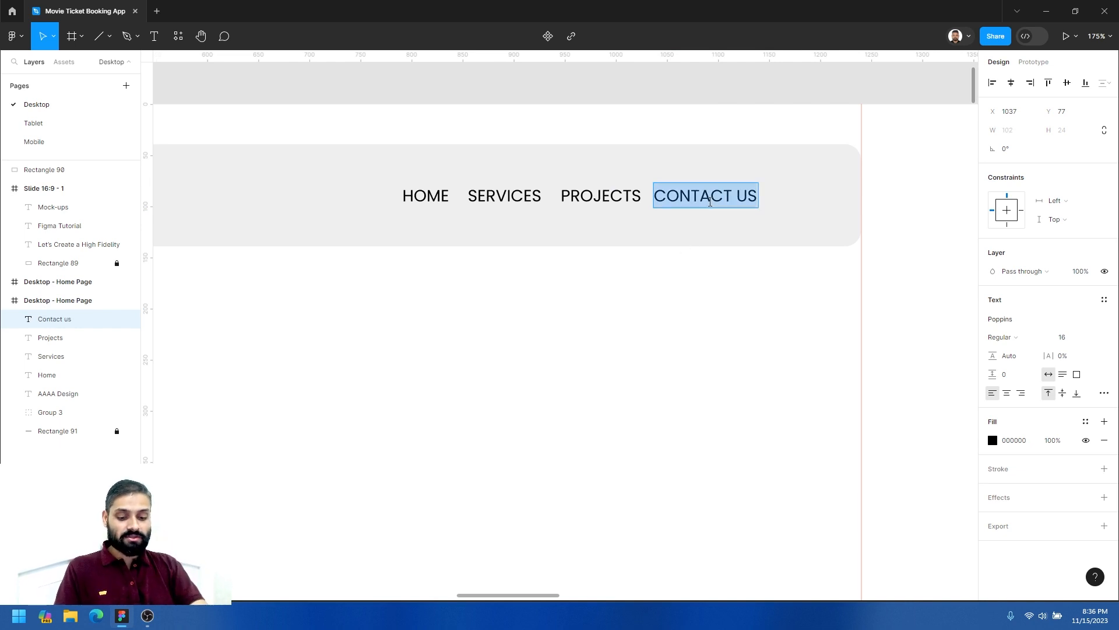
{"action": "type", "text": "Blog"}
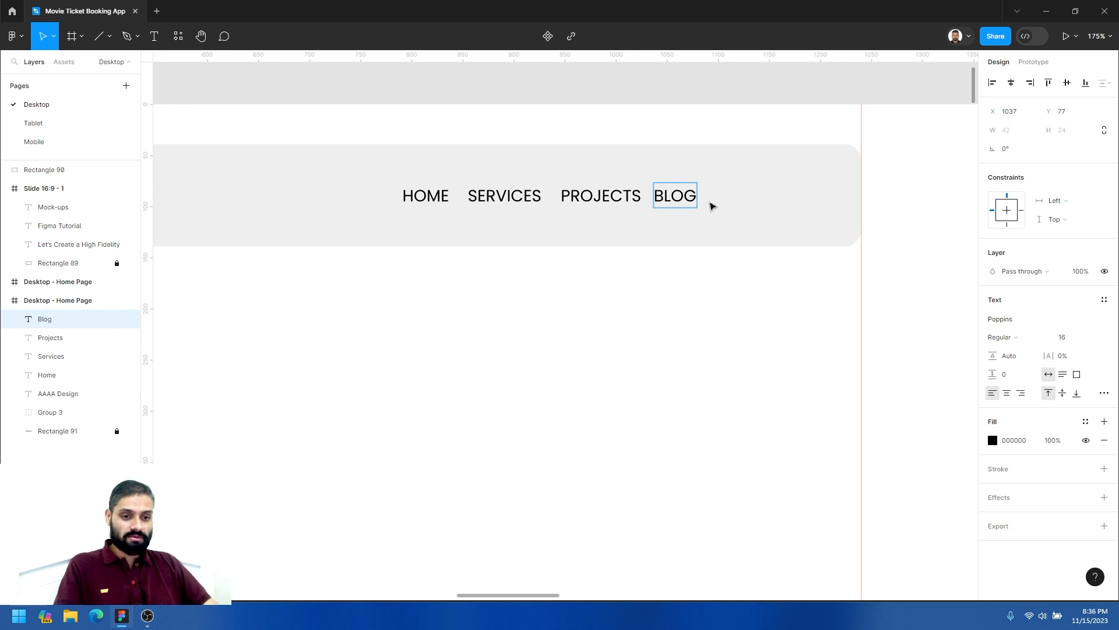
{"action": "key", "text": "Escape"}
Duplicate the "Blog" label to its right at the same height and change the copy's text to "Contact us".
{"action": "left_click_drag", "start_coordinate": [684, 205], "coordinate": [748, 196], "text": "alt"}
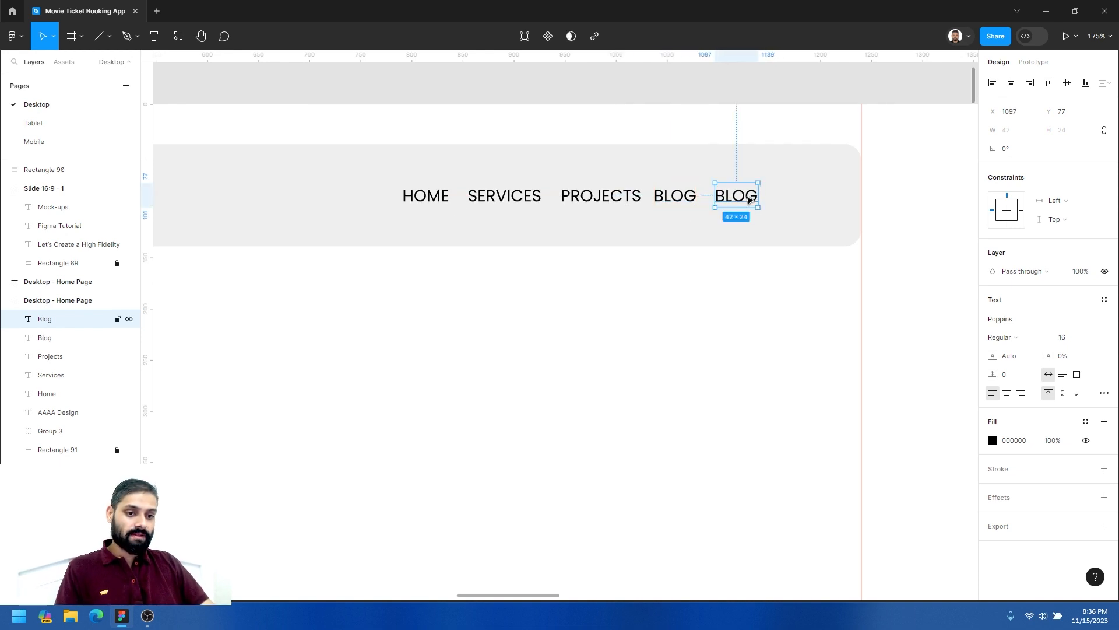
{"action": "type", "text": "C"}
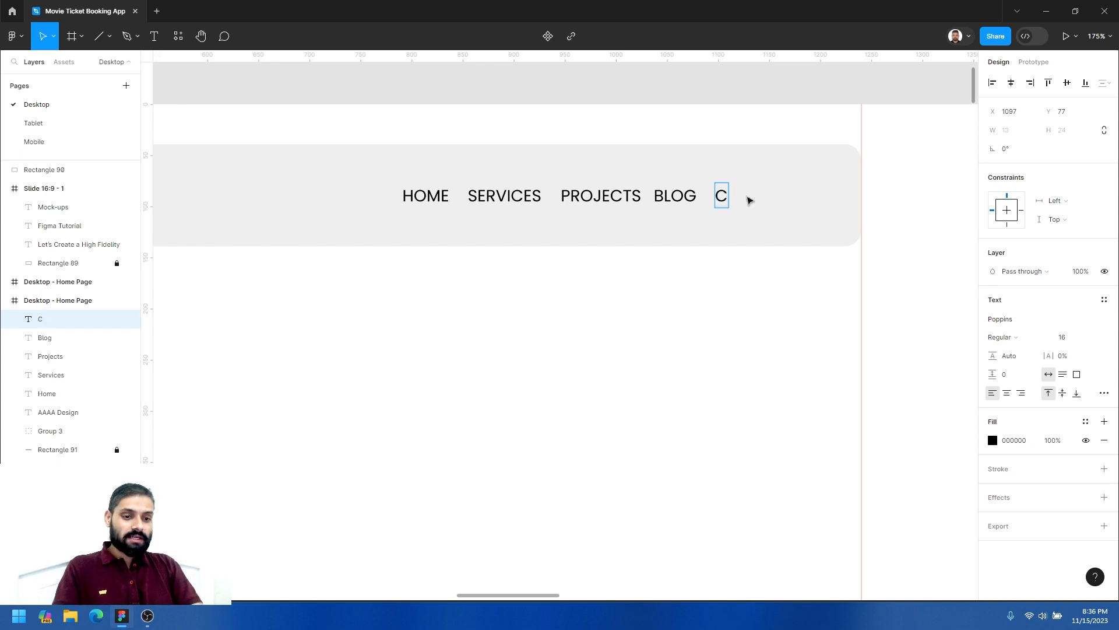
{"action": "type", "text": "ONTACT US"}
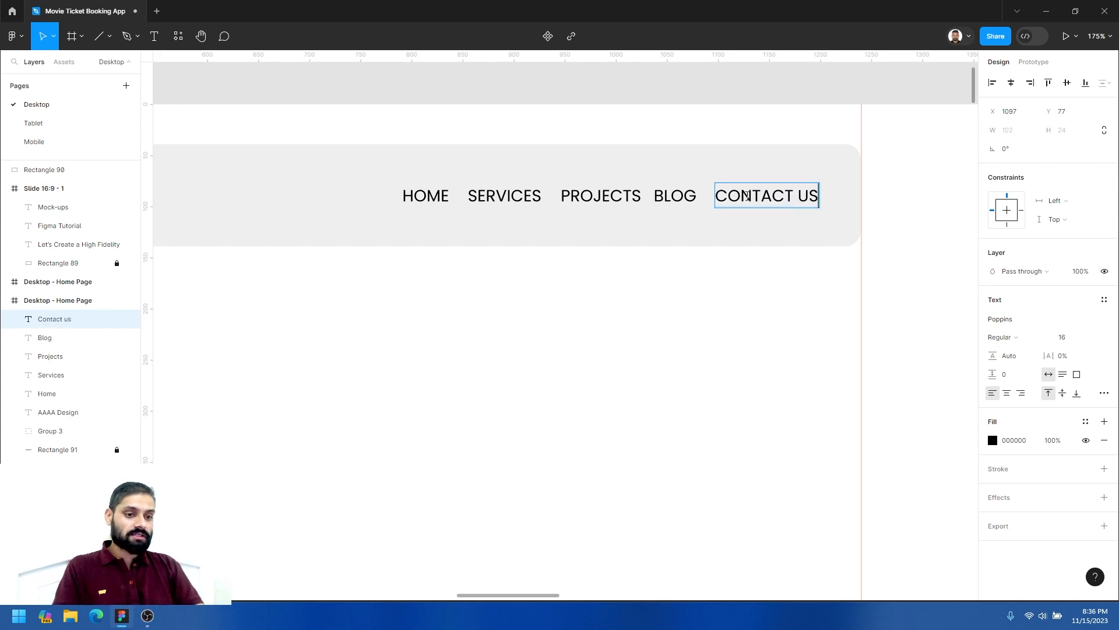
{"action": "key", "text": "Escape"}
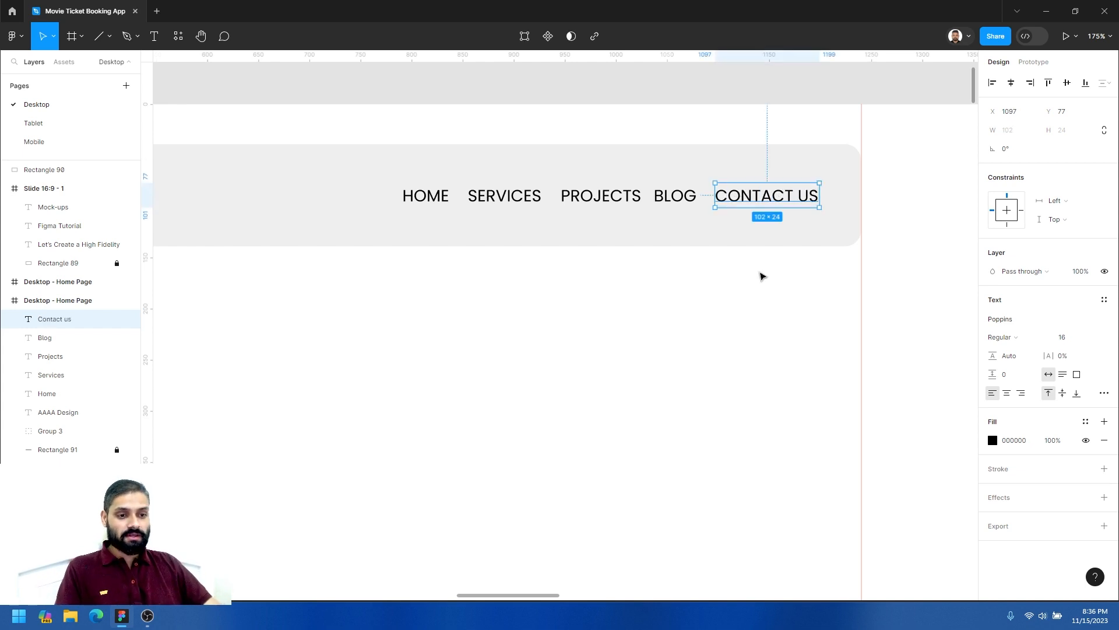
Distribute the five navigation labels with equal horizontal spacing of 17 and shift them together slightly toward the header bar's right end.
{"action": "left_click", "coordinate": [692, 197], "text": "shift"}
{"action": "left_click", "coordinate": [612, 195], "text": "shift"}
{"action": "left_click", "coordinate": [530, 194], "text": "shift"}
{"action": "left_click", "coordinate": [427, 198], "text": "shift"}
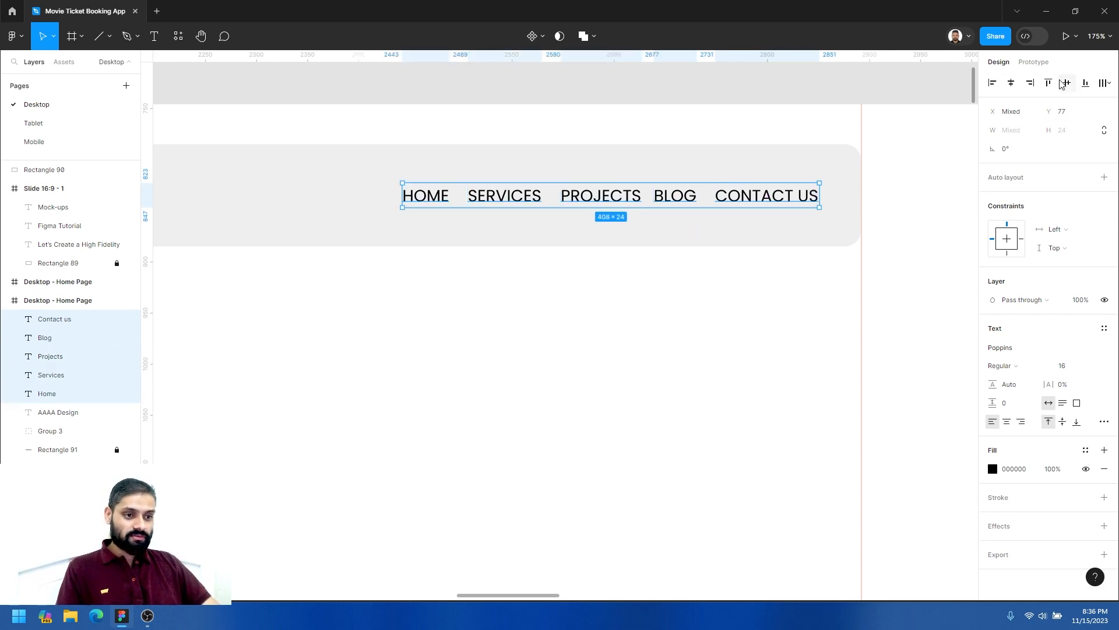
{"action": "left_click", "coordinate": [1103, 85]}
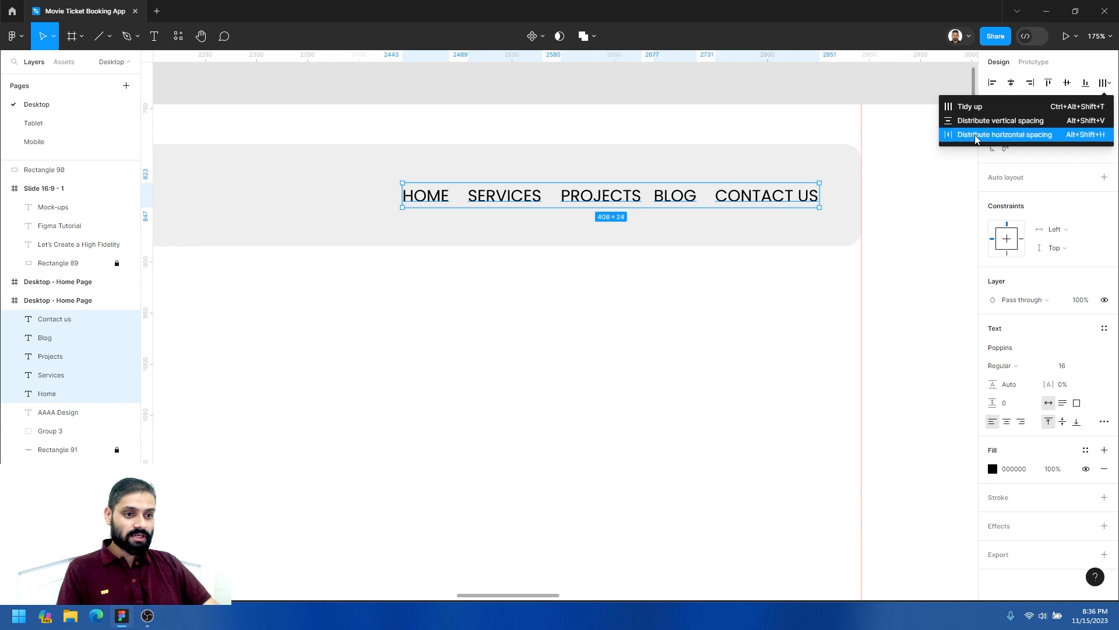
{"action": "left_click", "coordinate": [1018, 137]}
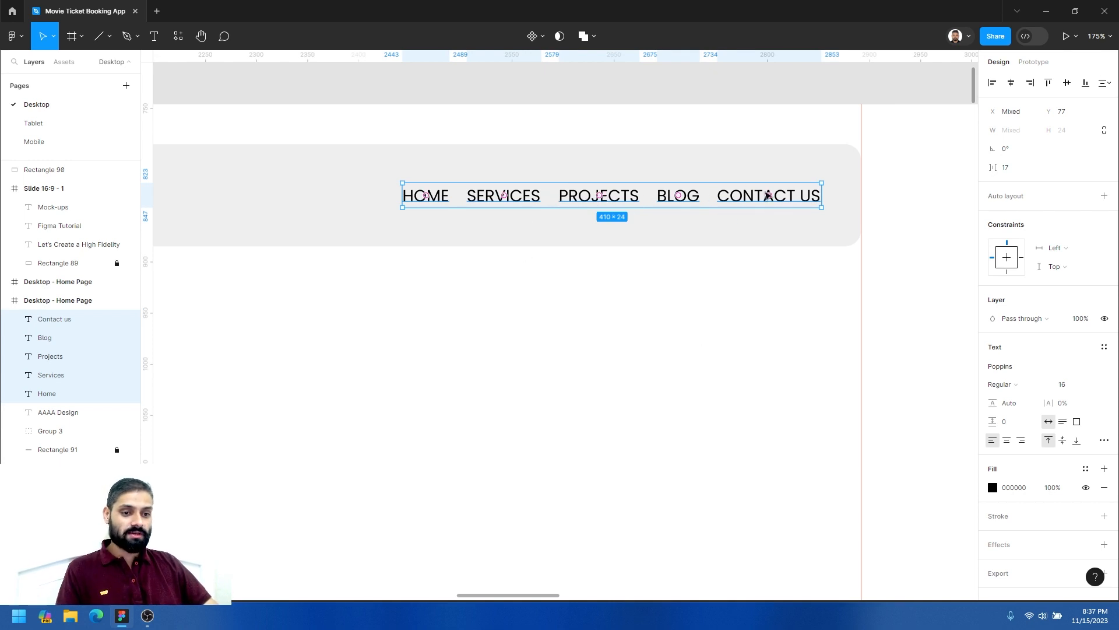
{"action": "left_click_drag", "start_coordinate": [792, 199], "coordinate": [795, 199]}
{"action": "left_click", "coordinate": [690, 278]}
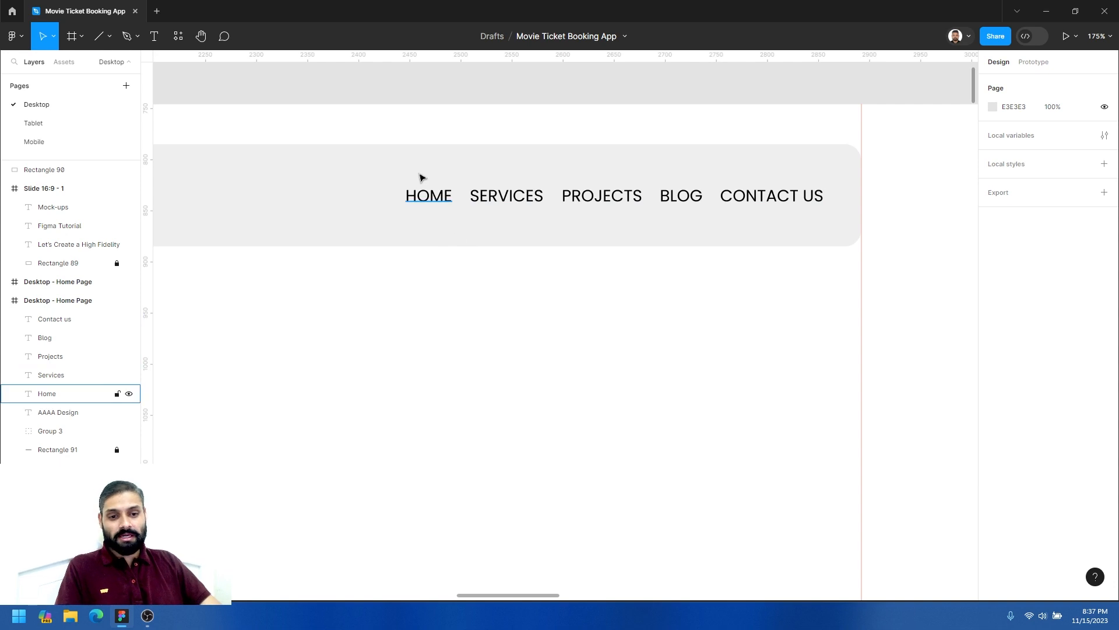
Set the font weight of the "Home" navigation label to Bold.
{"action": "left_click", "coordinate": [426, 199]}
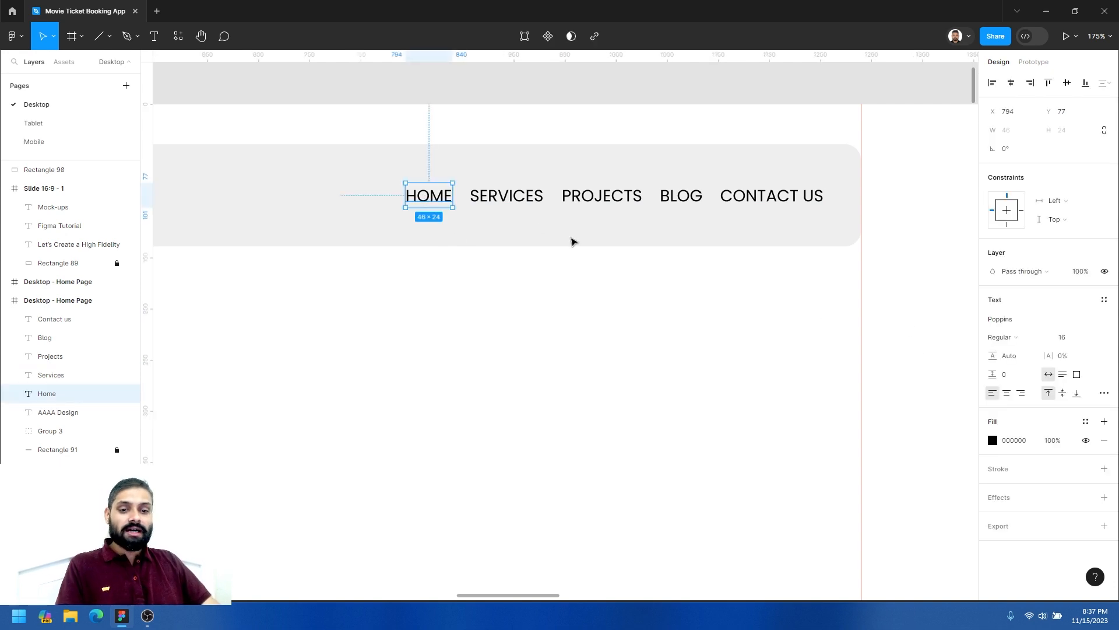
{"action": "key", "text": "z"}
{"action": "left_click", "coordinate": [607, 309], "text": "alt"}
{"action": "left_click_drag", "start_coordinate": [458, 200], "coordinate": [544, 217]}
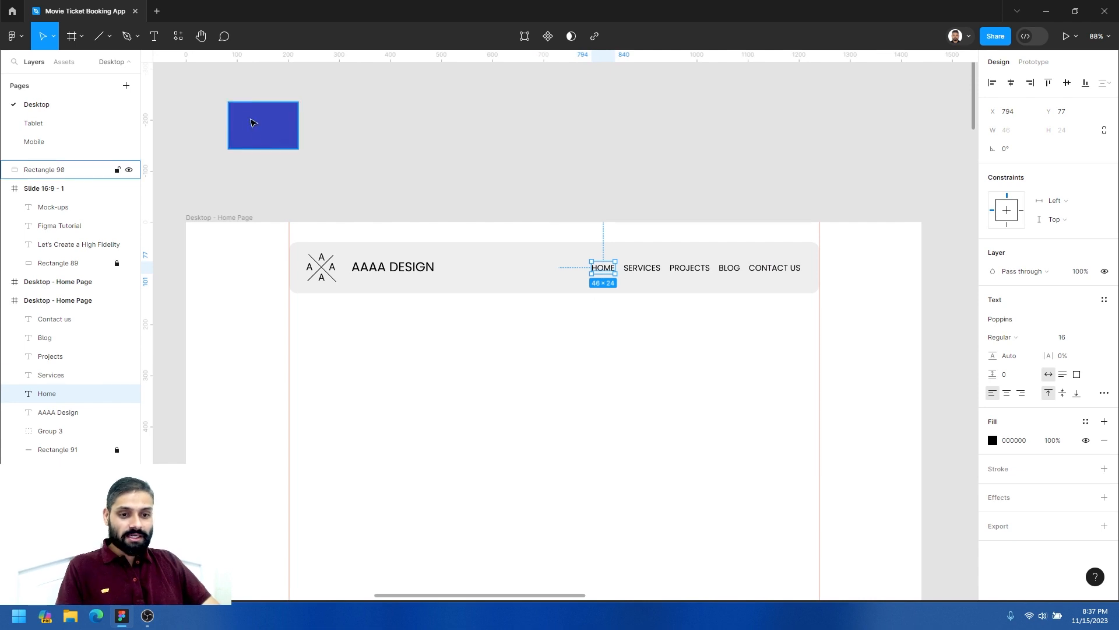
{"action": "left_click", "coordinate": [1013, 339]}
{"action": "left_click", "coordinate": [1014, 379]}
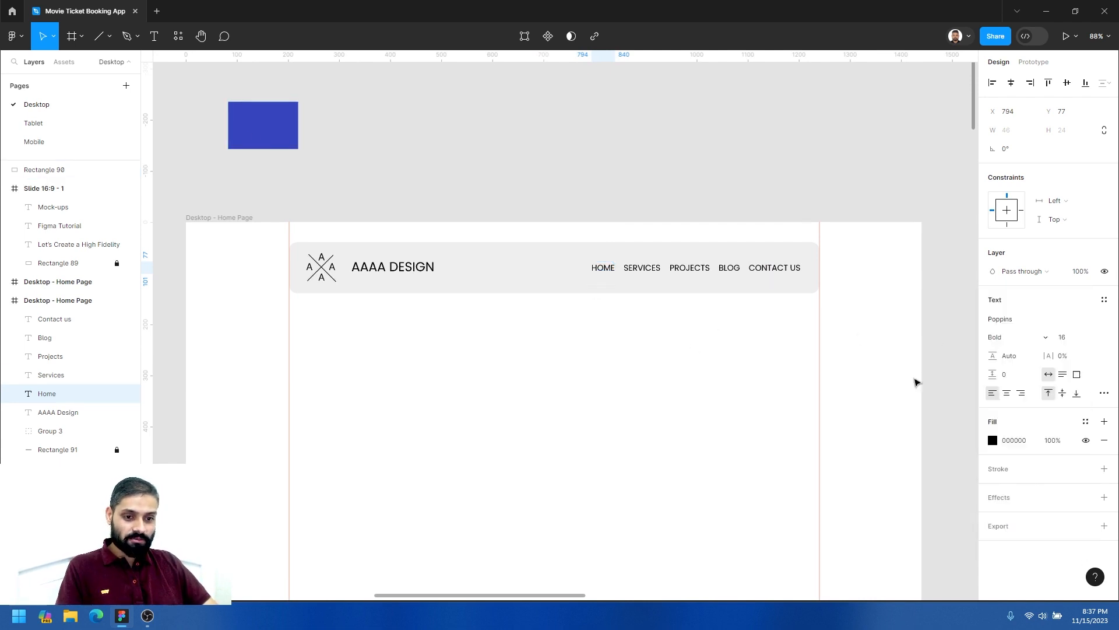
{"action": "left_click", "coordinate": [670, 344]}
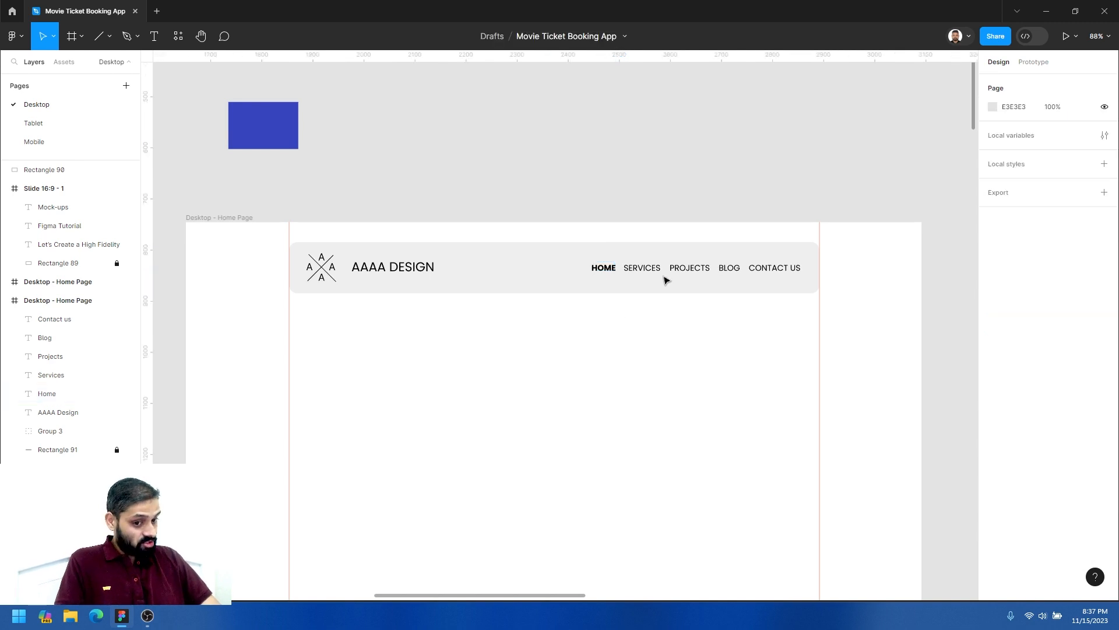
{"action": "left_click", "coordinate": [600, 272]}
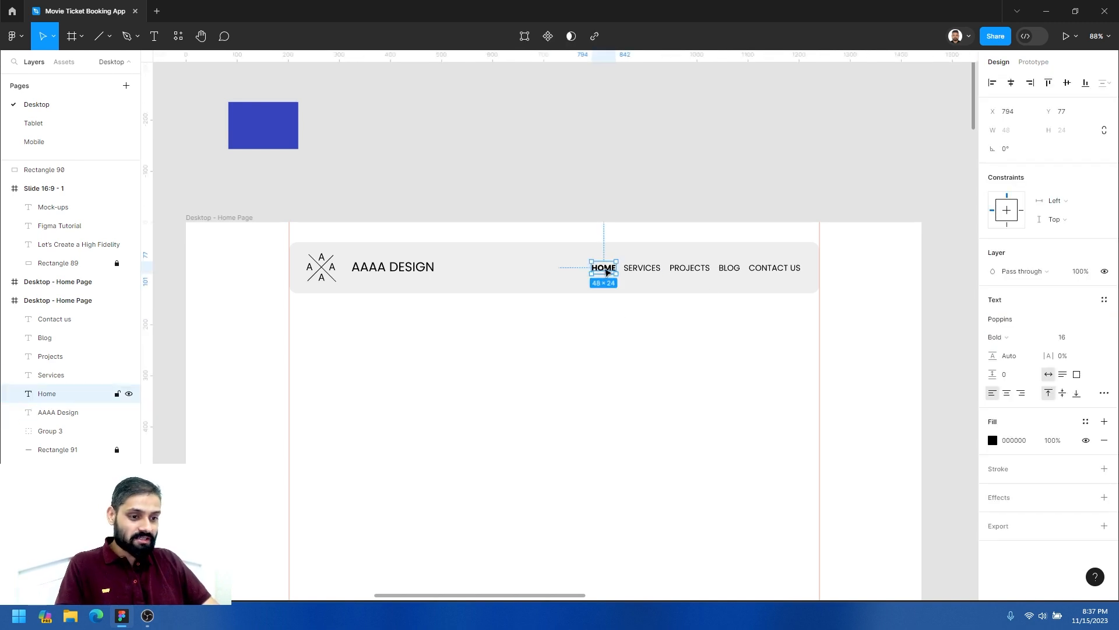
Change the font weight of the "Home" navigation label to Medium.
{"action": "left_click", "coordinate": [1006, 338]}
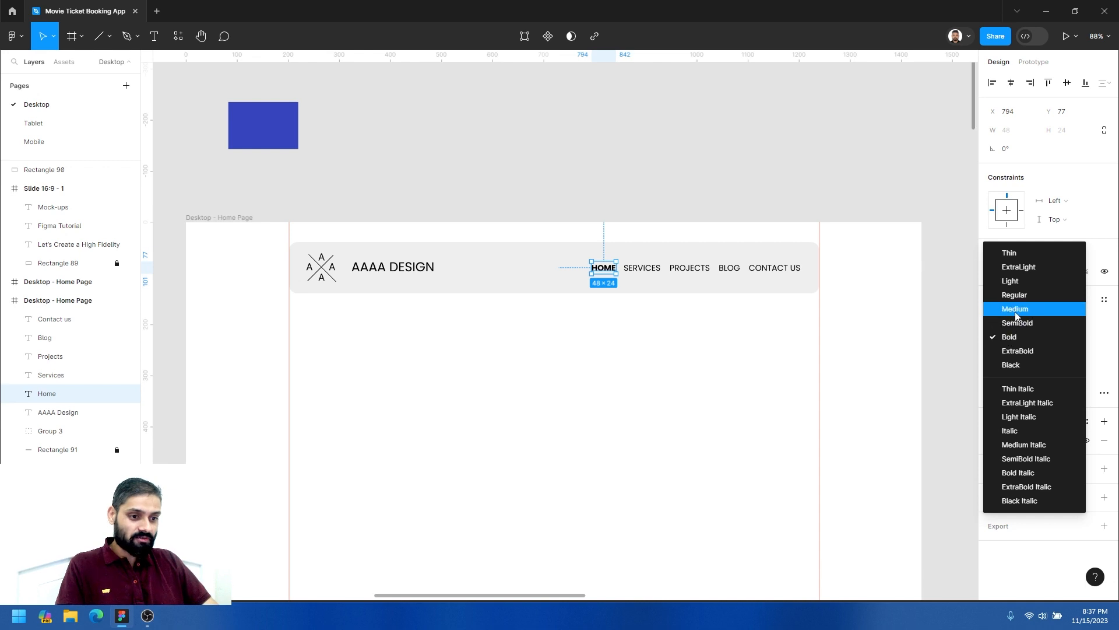
{"action": "left_click", "coordinate": [1015, 310]}
{"action": "left_click", "coordinate": [746, 339]}
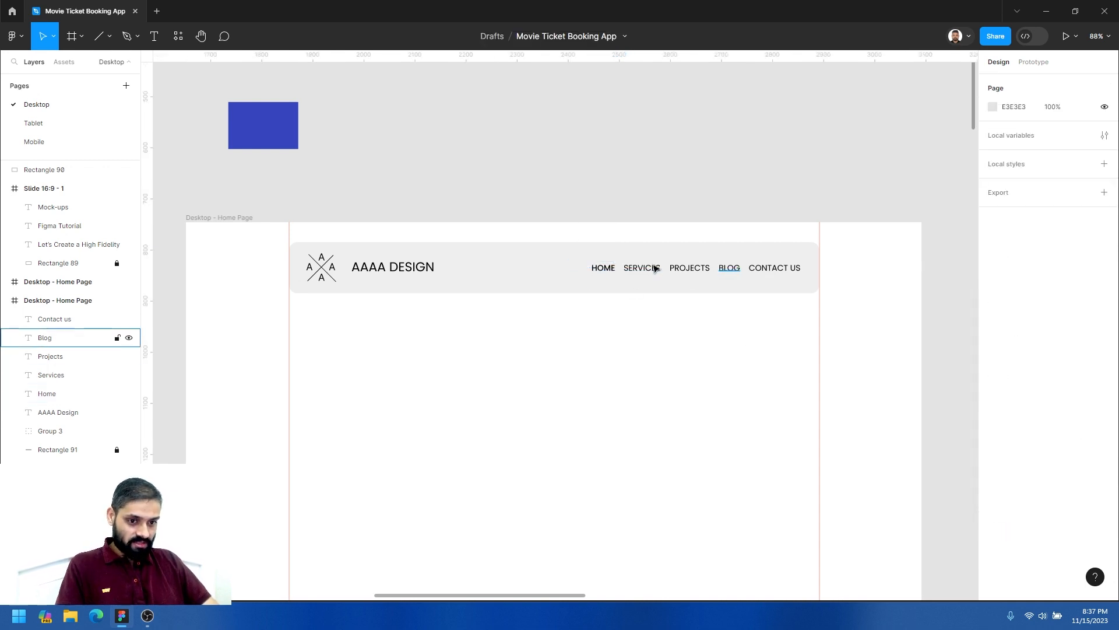
Recolor the "Home" navigation label with the blue 3845BD sampled from the blue rectangle above the home page frame.
{"action": "left_click", "coordinate": [604, 269]}
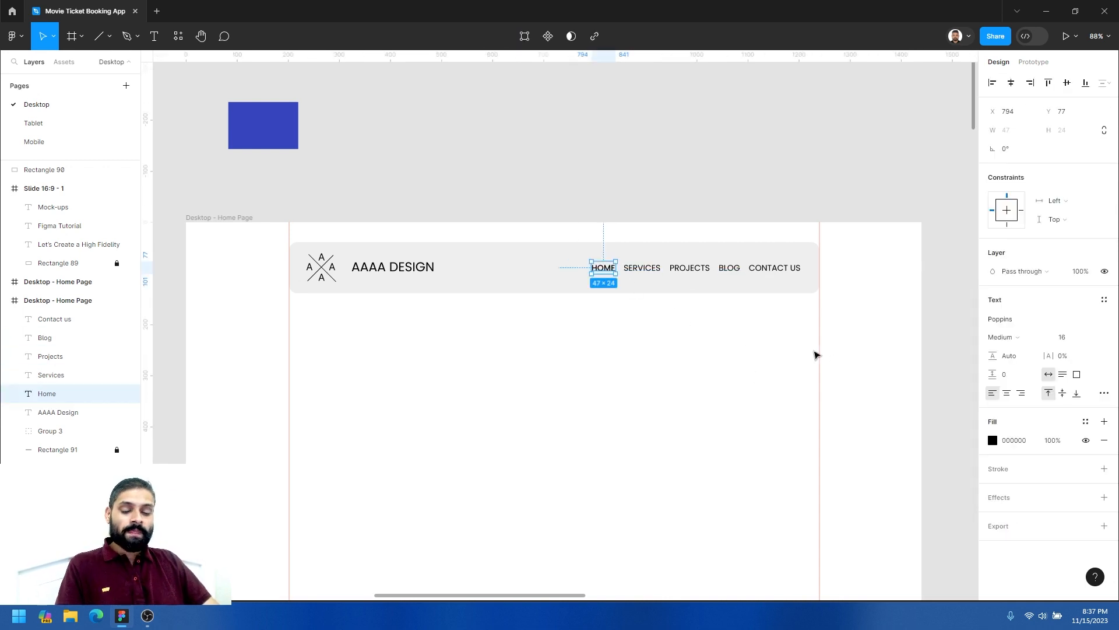
{"action": "left_click", "coordinate": [999, 443]}
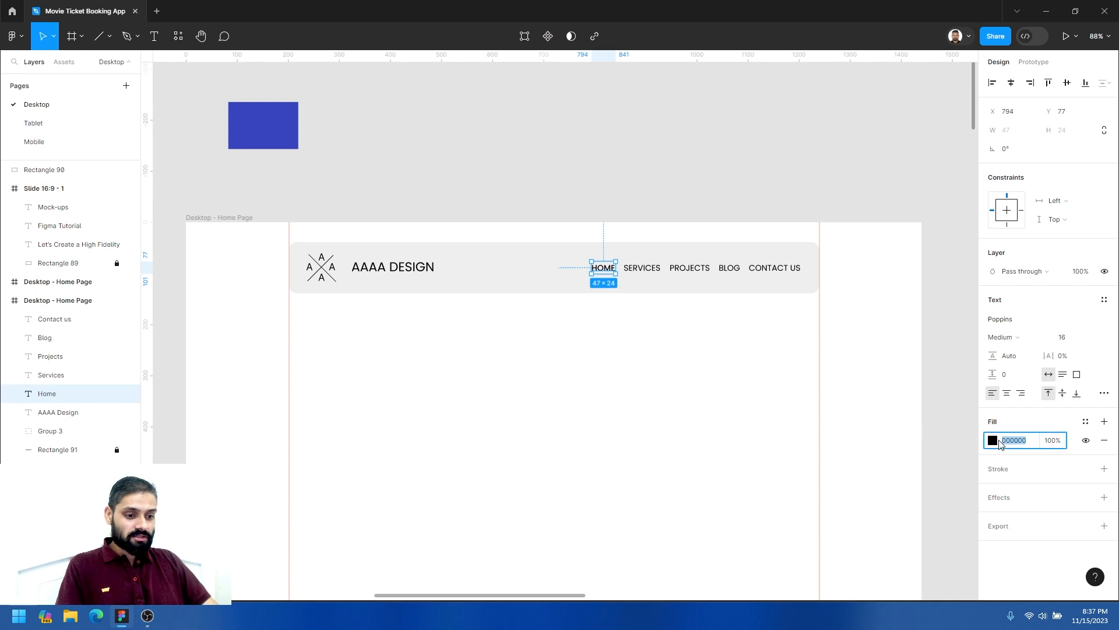
{"action": "left_click", "coordinate": [993, 441]}
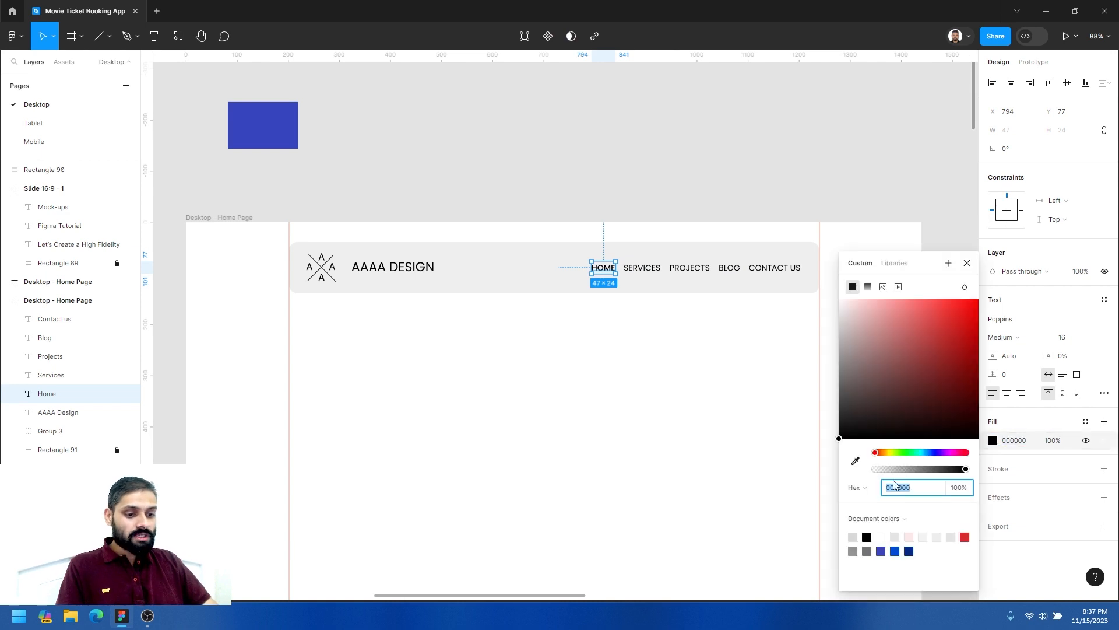
{"action": "left_click", "coordinate": [855, 461]}
{"action": "left_click", "coordinate": [276, 123]}
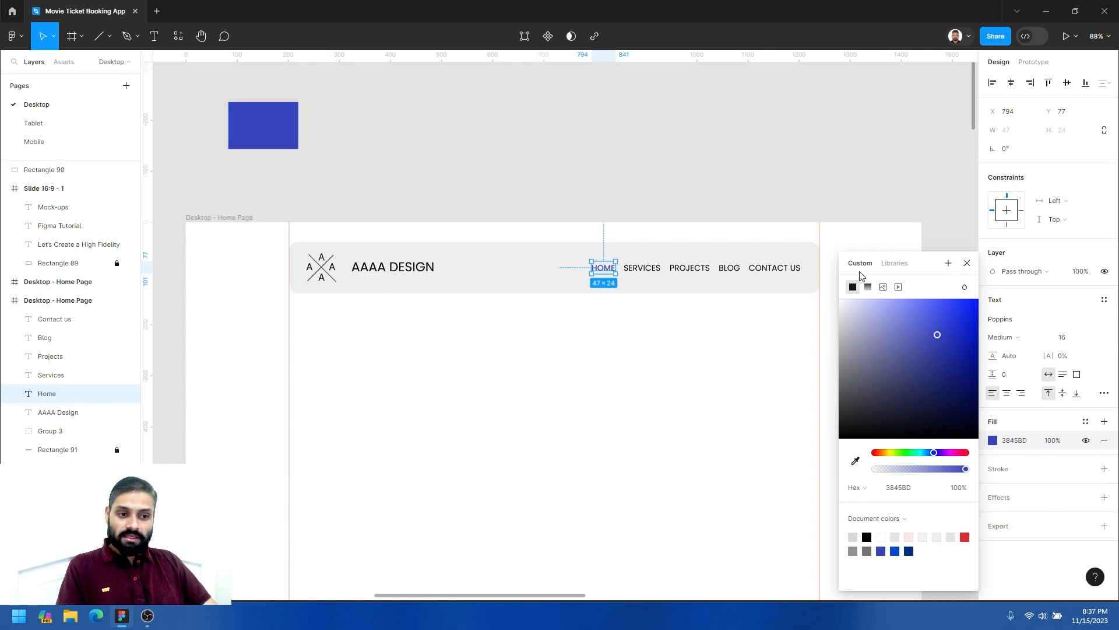
{"action": "left_click", "coordinate": [967, 263]}
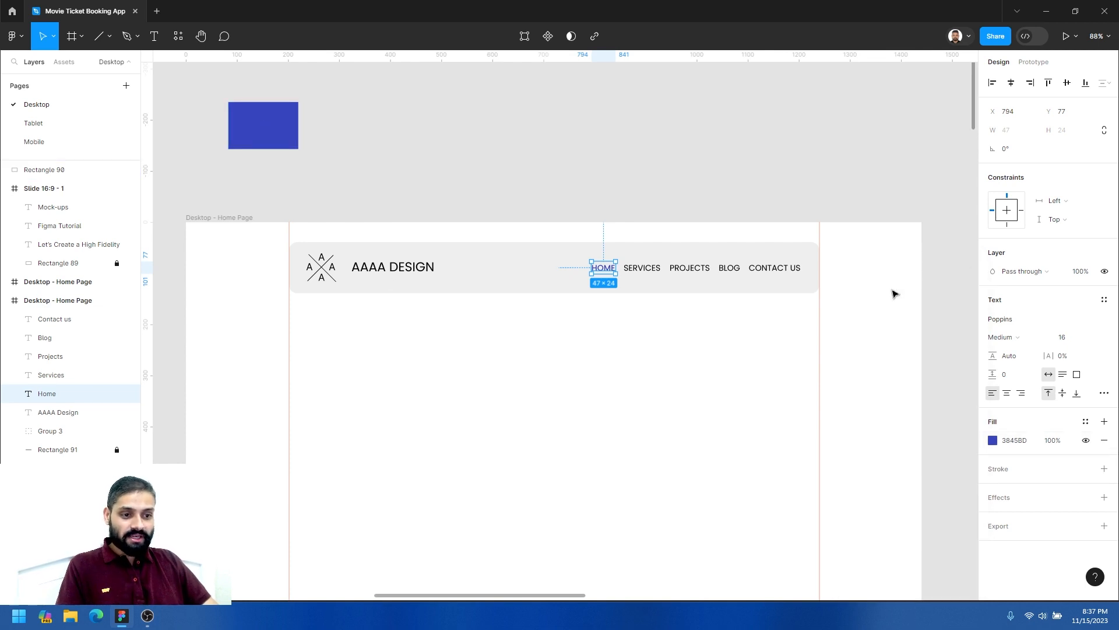
{"action": "left_click", "coordinate": [589, 344]}
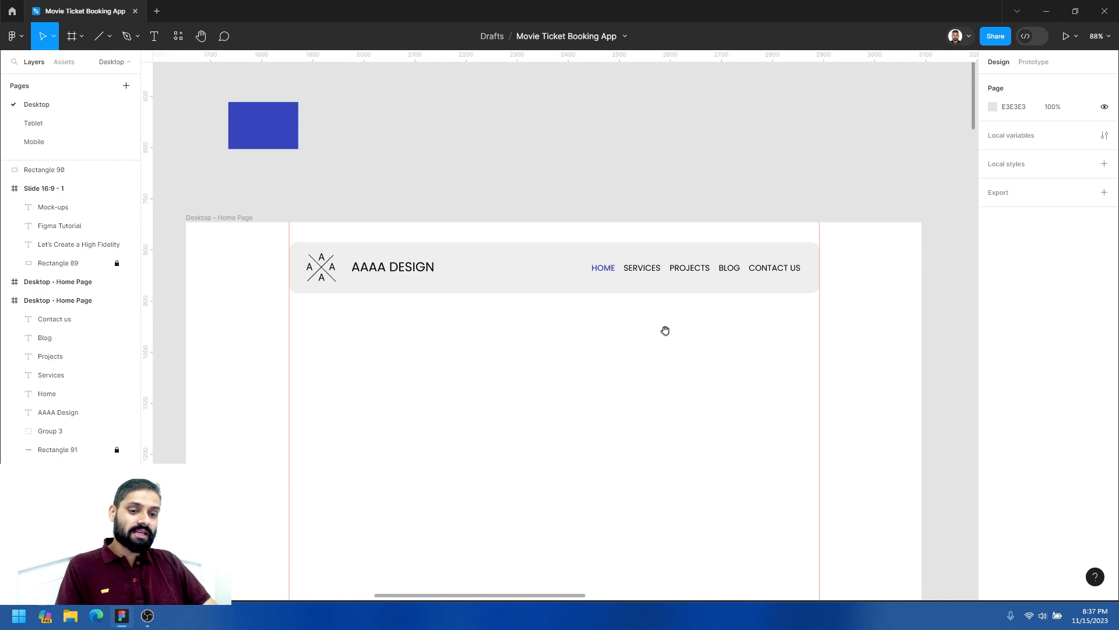
Draw a horizontal line about 55 wide just below the "Home" navigation label as an underline.
{"action": "scroll", "coordinate": [593, 312], "scroll_direction": "up", "scroll_amount": 5}
{"action": "scroll", "coordinate": [580, 341], "scroll_direction": "down", "scroll_amount": 5}
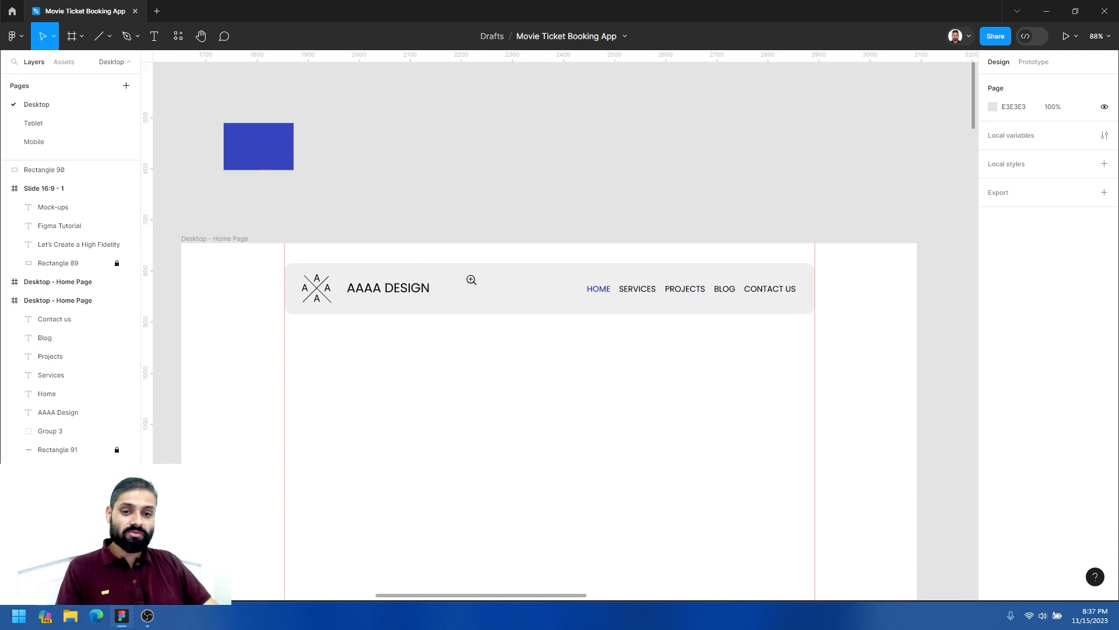
{"action": "left_click_drag", "start_coordinate": [630, 356], "coordinate": [674, 316]}
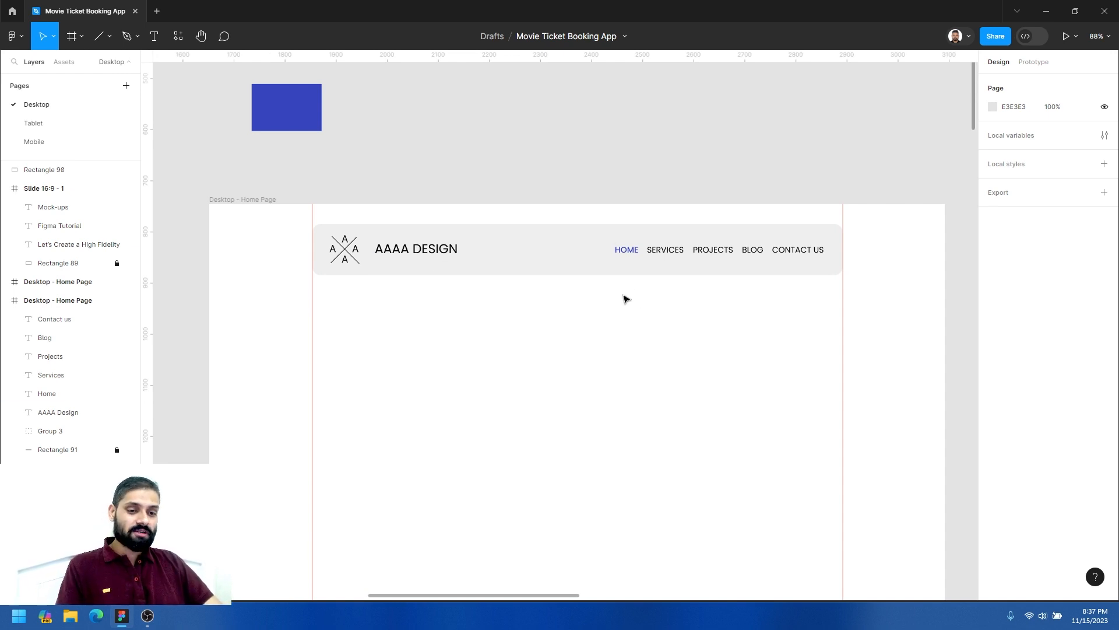
{"action": "key", "text": "z"}
{"action": "left_click", "coordinate": [680, 283]}
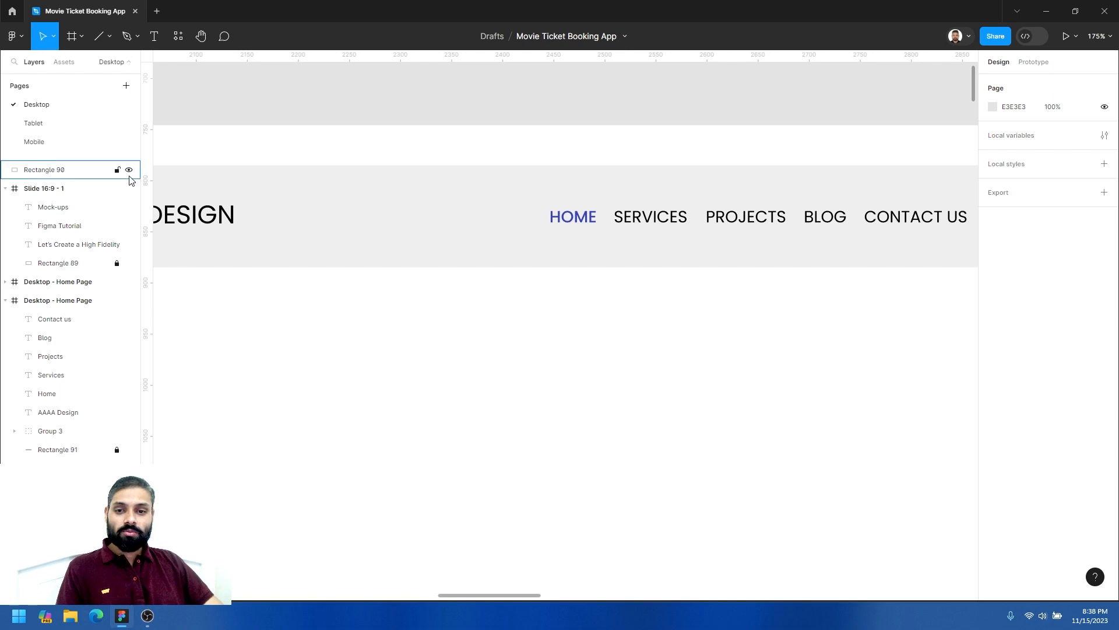
{"action": "left_click", "coordinate": [100, 36]}
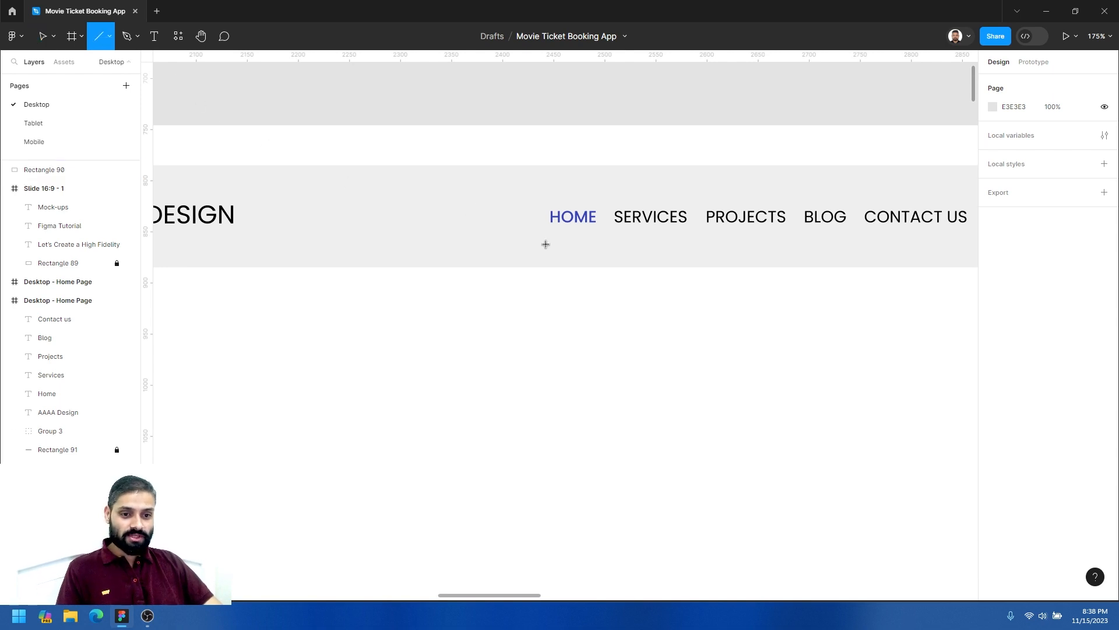
{"action": "left_click_drag", "start_coordinate": [576, 239], "coordinate": [604, 239]}
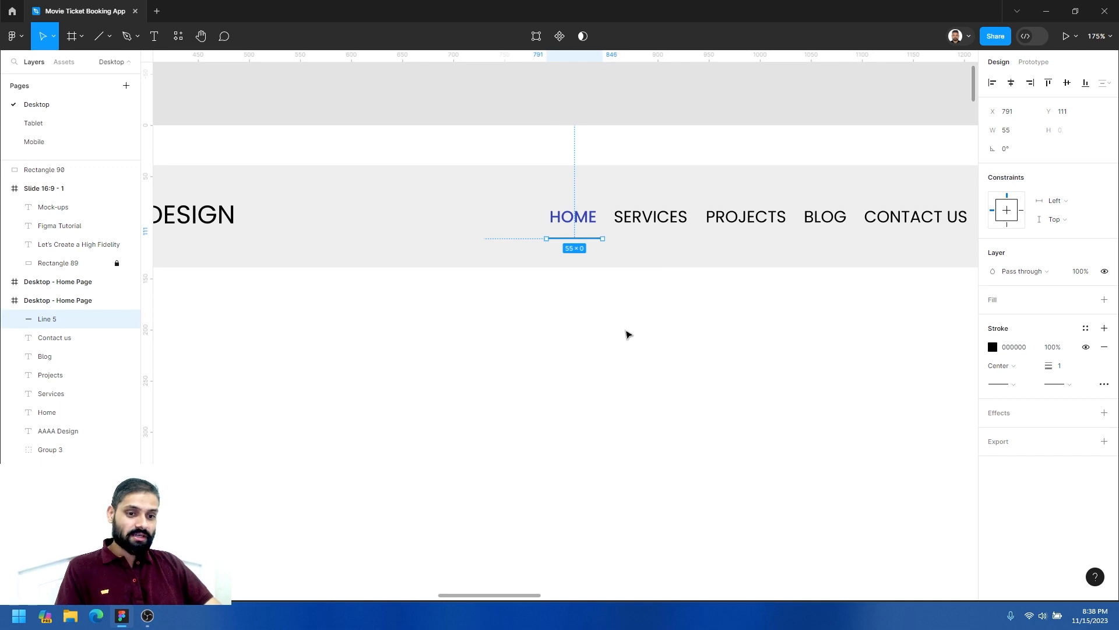
{"action": "left_click", "coordinate": [627, 333]}
Set the stroke color of the line under "Home" to 3845BD, sampled from the blue rectangle above the frame.
{"action": "left_click", "coordinate": [575, 239]}
{"action": "key", "text": "z"}
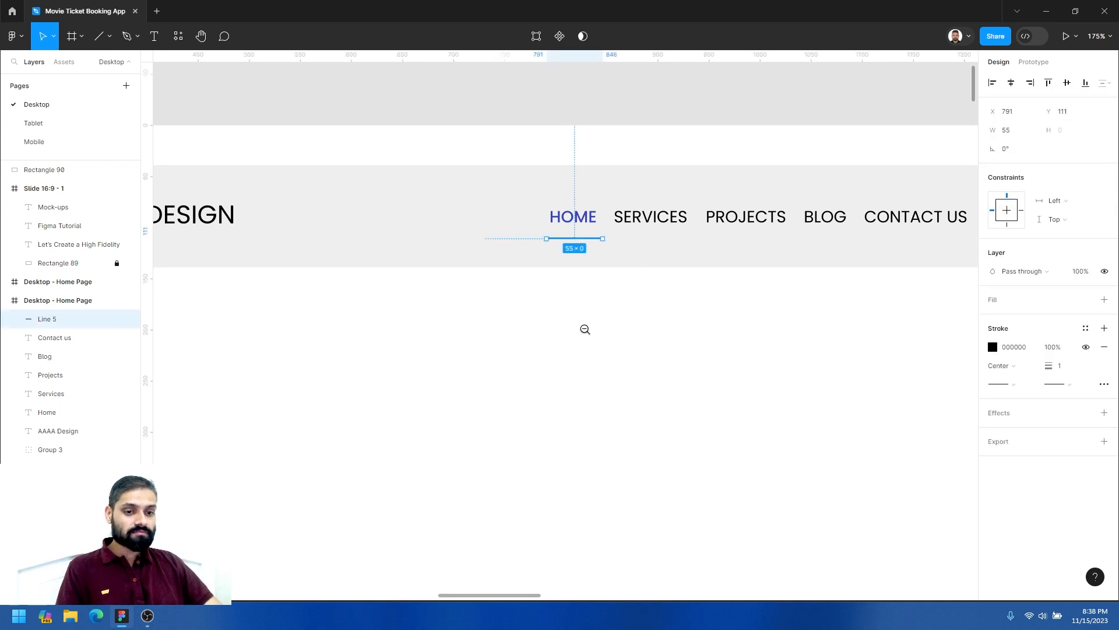
{"action": "left_click", "coordinate": [583, 330], "text": "alt"}
{"action": "left_click_drag", "start_coordinate": [520, 330], "coordinate": [562, 328]}
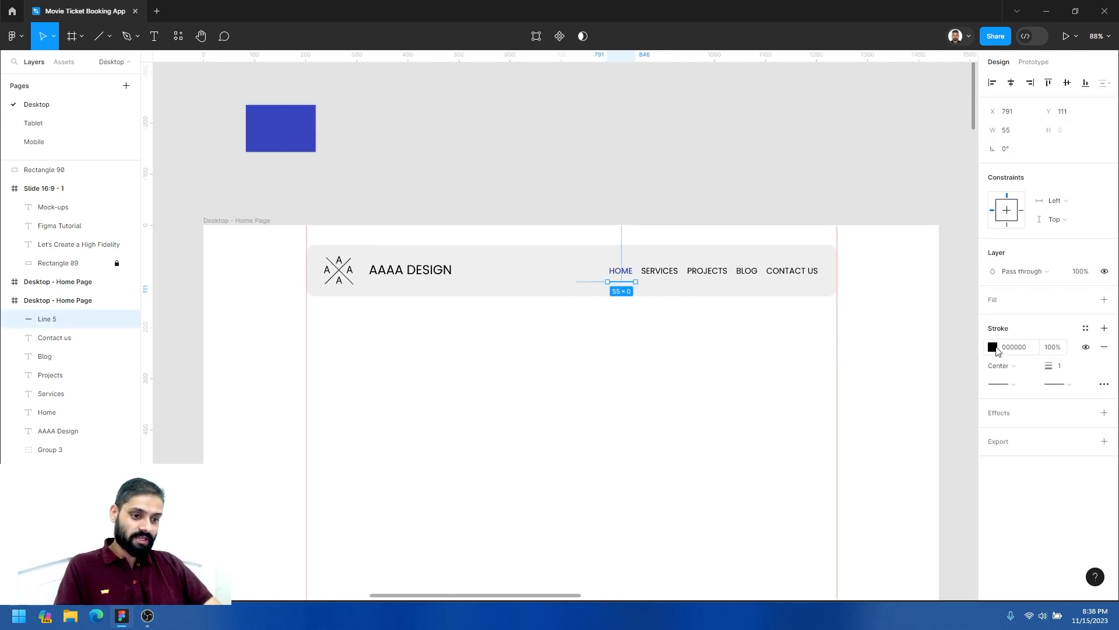
{"action": "left_click", "coordinate": [993, 347]}
{"action": "left_click", "coordinate": [856, 461]}
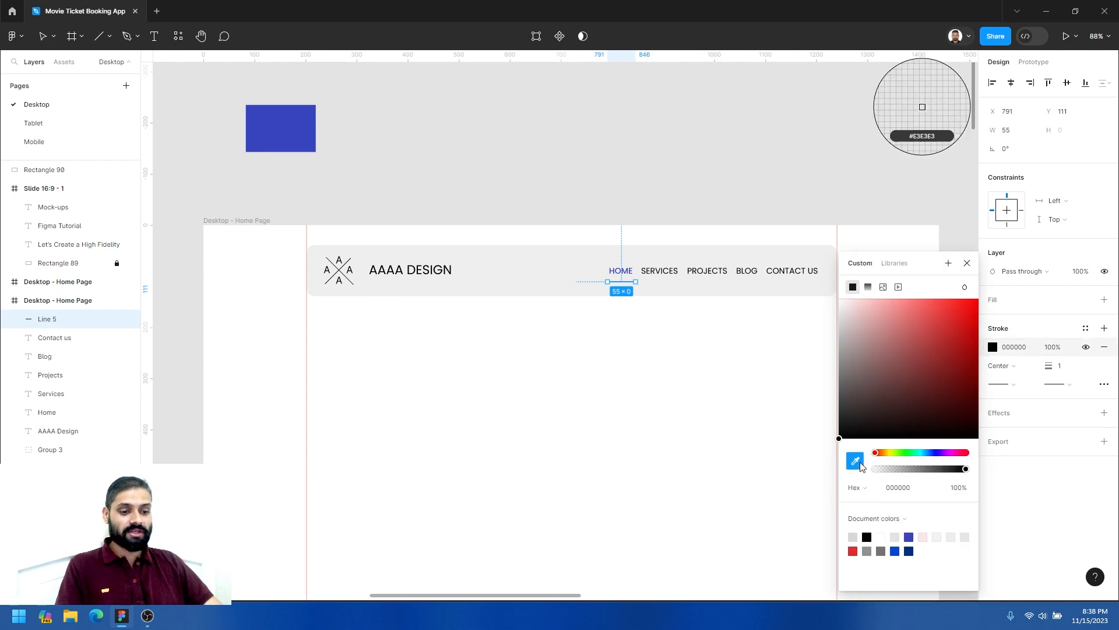
{"action": "left_click", "coordinate": [305, 124]}
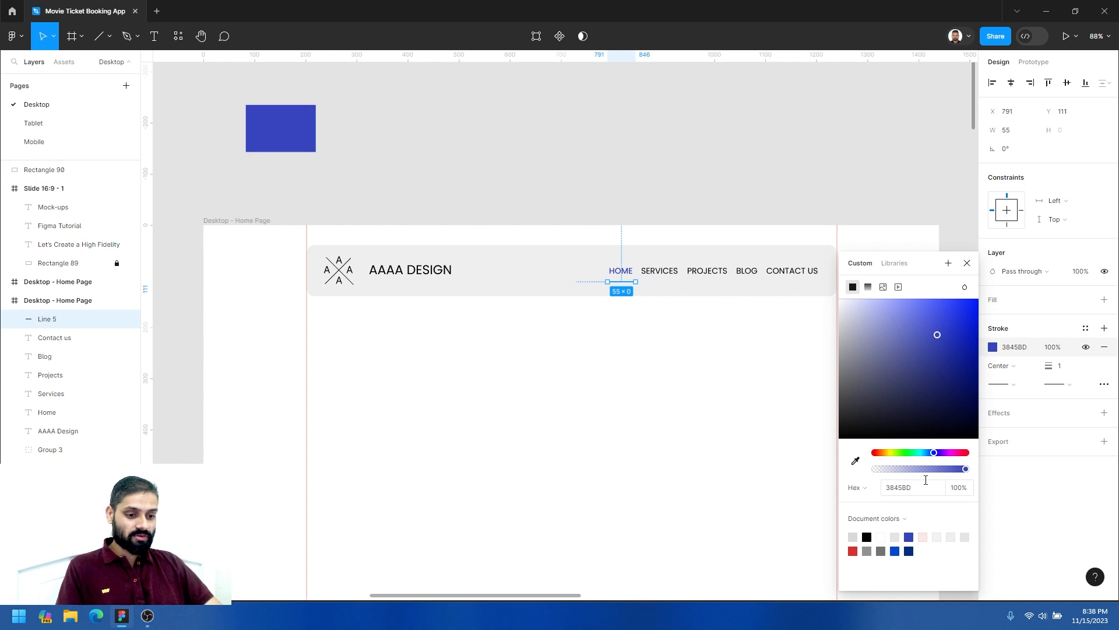
{"action": "left_click", "coordinate": [889, 488]}
{"action": "left_click", "coordinate": [895, 489]}
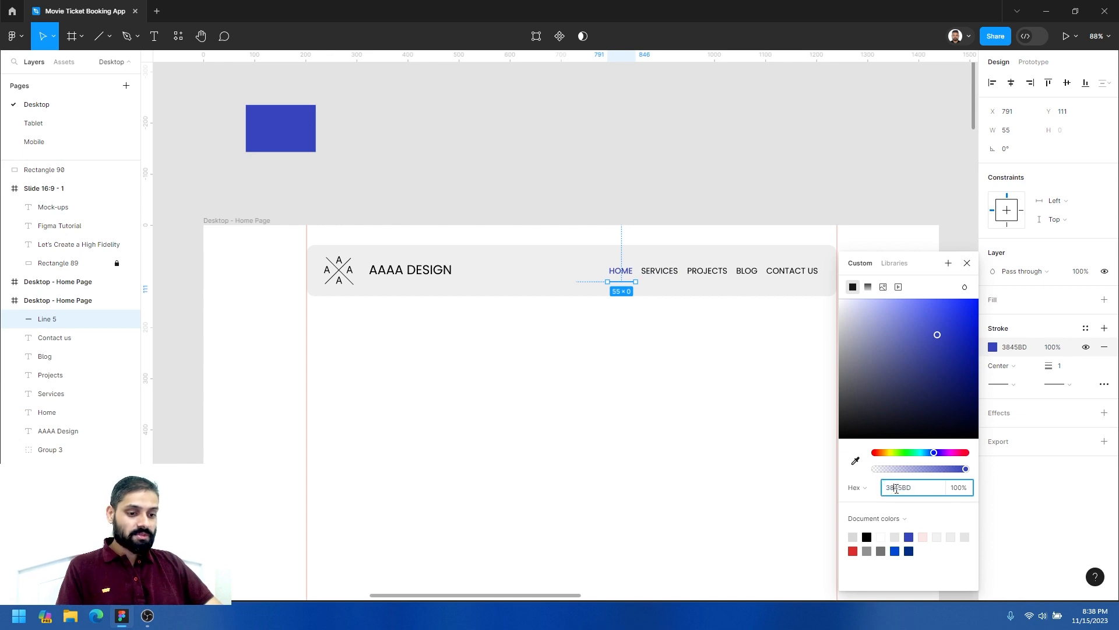
{"action": "left_click_drag", "start_coordinate": [917, 488], "coordinate": [865, 492]}
{"action": "left_click", "coordinate": [739, 401]}
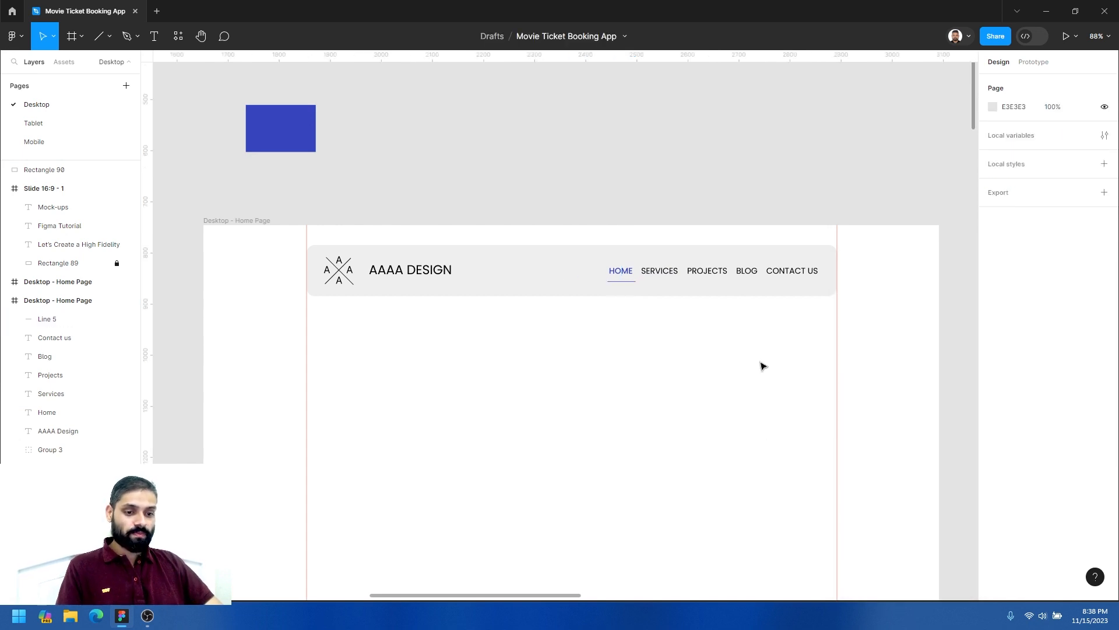
Unlock the grey rounded background rectangle of the header bar.
{"action": "scroll", "coordinate": [642, 338], "scroll_direction": "up", "scroll_amount": 3}
{"action": "scroll", "coordinate": [585, 327], "scroll_direction": "down", "scroll_amount": 3}
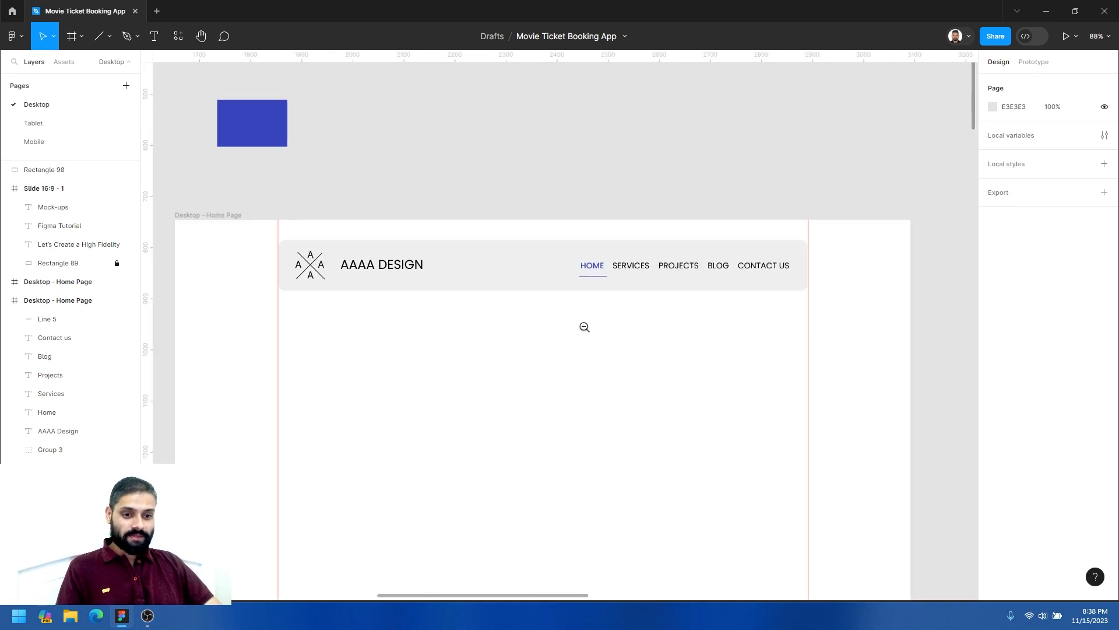
{"action": "scroll", "coordinate": [638, 304], "scroll_direction": "down", "scroll_amount": 1}
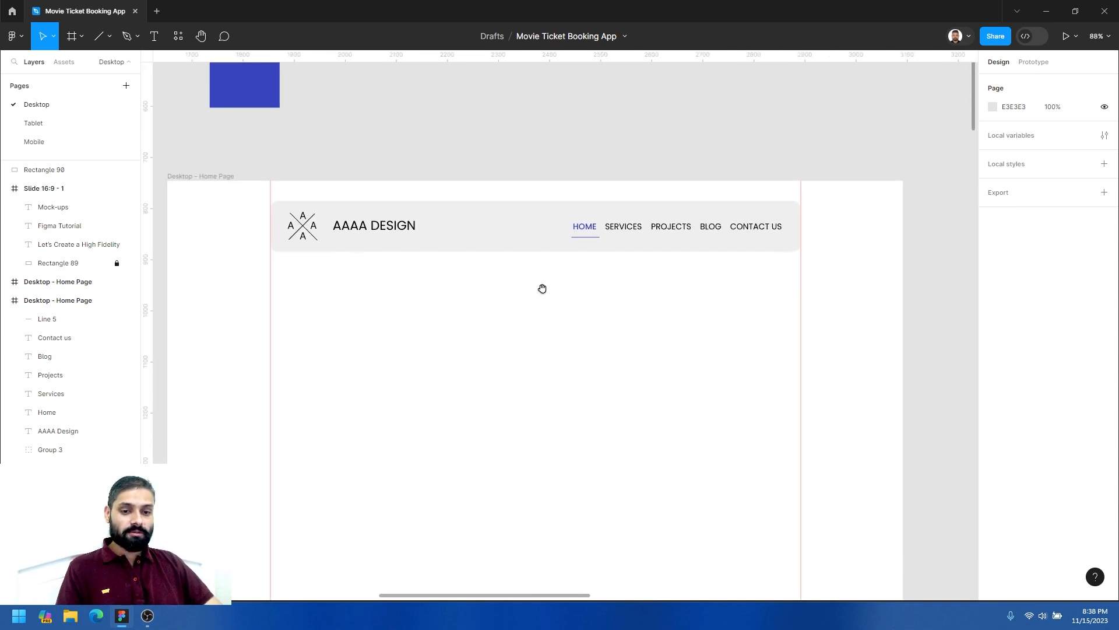
{"action": "right_click", "coordinate": [518, 224]}
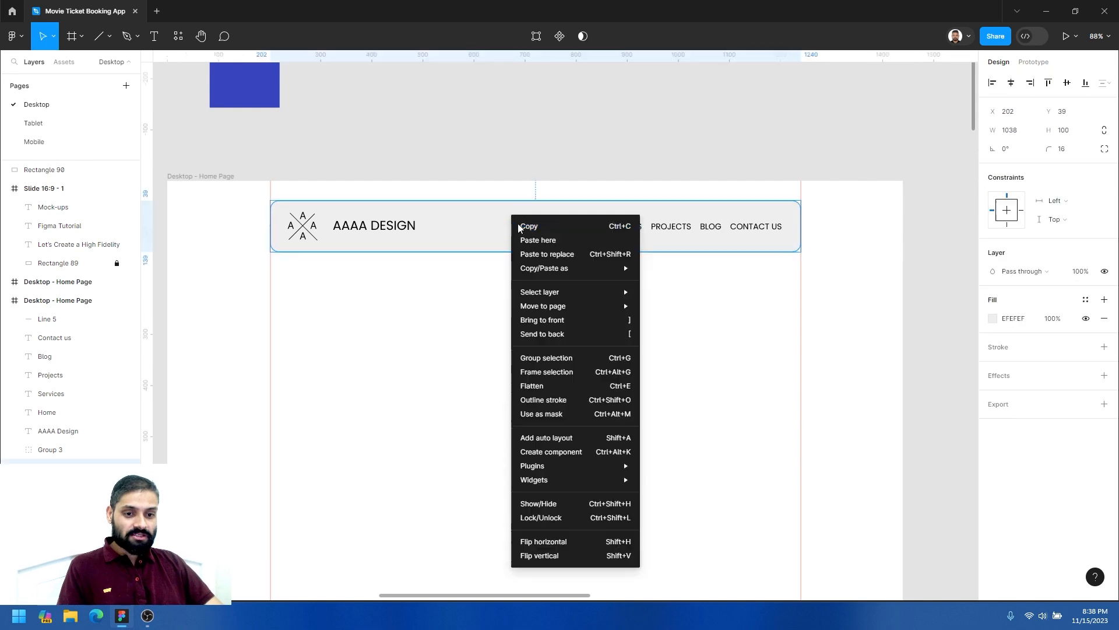
{"action": "left_click", "coordinate": [541, 518]}
{"action": "left_click", "coordinate": [455, 230]}
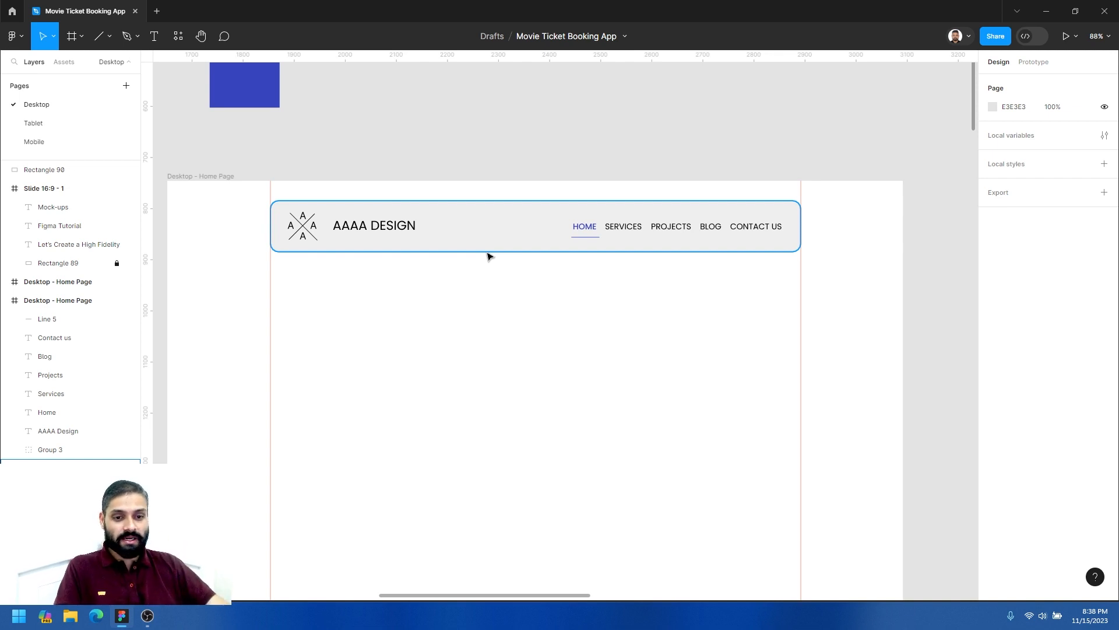
Add a Drop shadow effect to the header bar's background rectangle.
{"action": "left_click", "coordinate": [496, 235]}
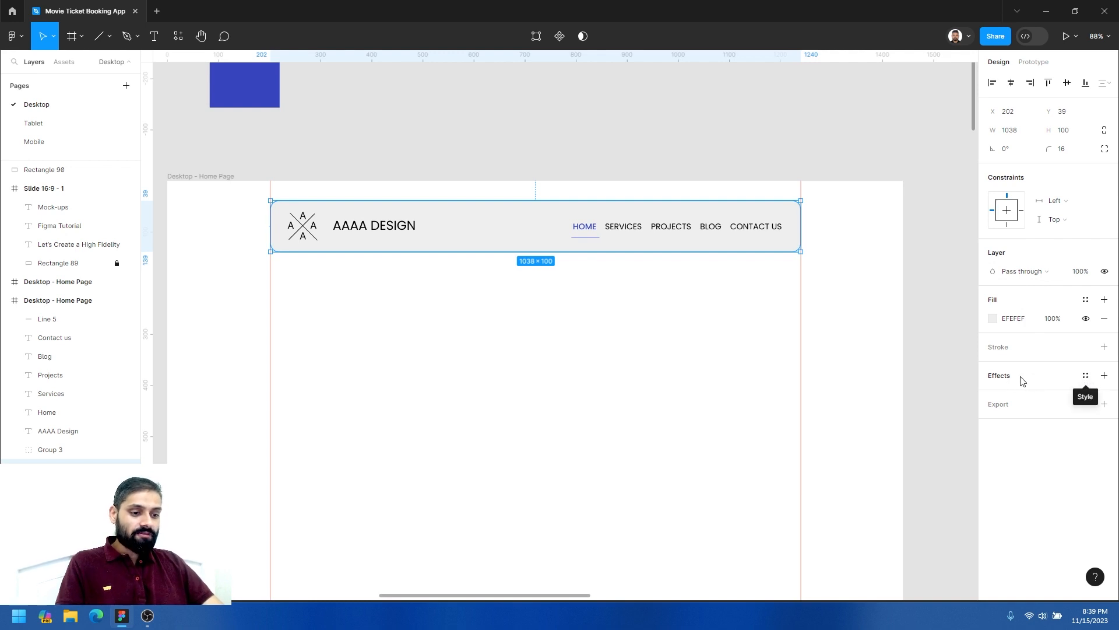
{"action": "left_click", "coordinate": [1104, 375]}
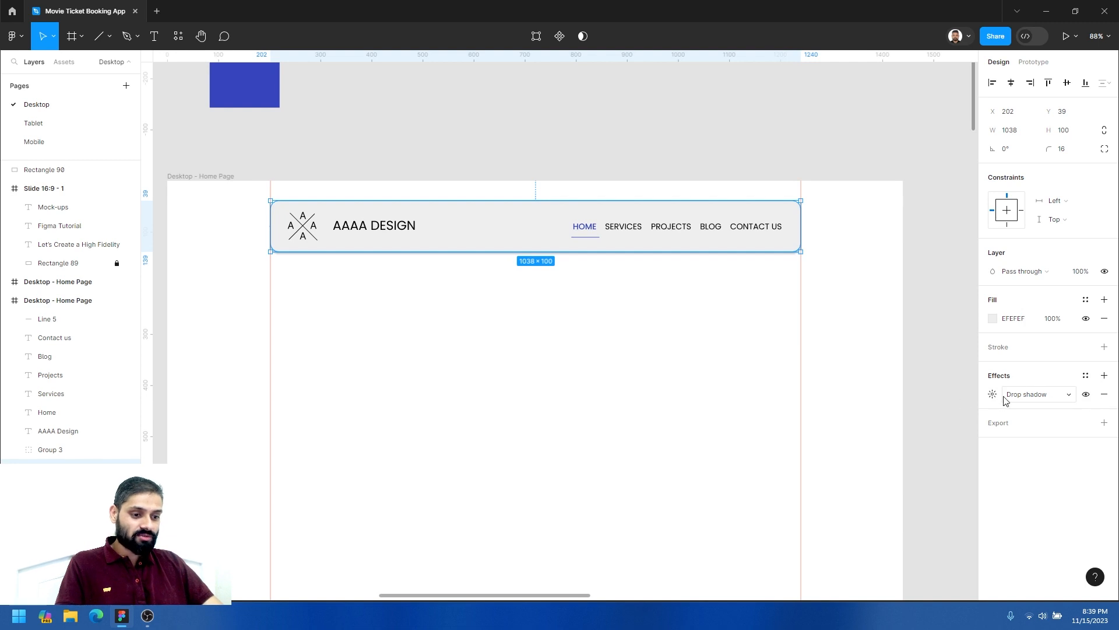
{"action": "left_click", "coordinate": [1029, 401]}
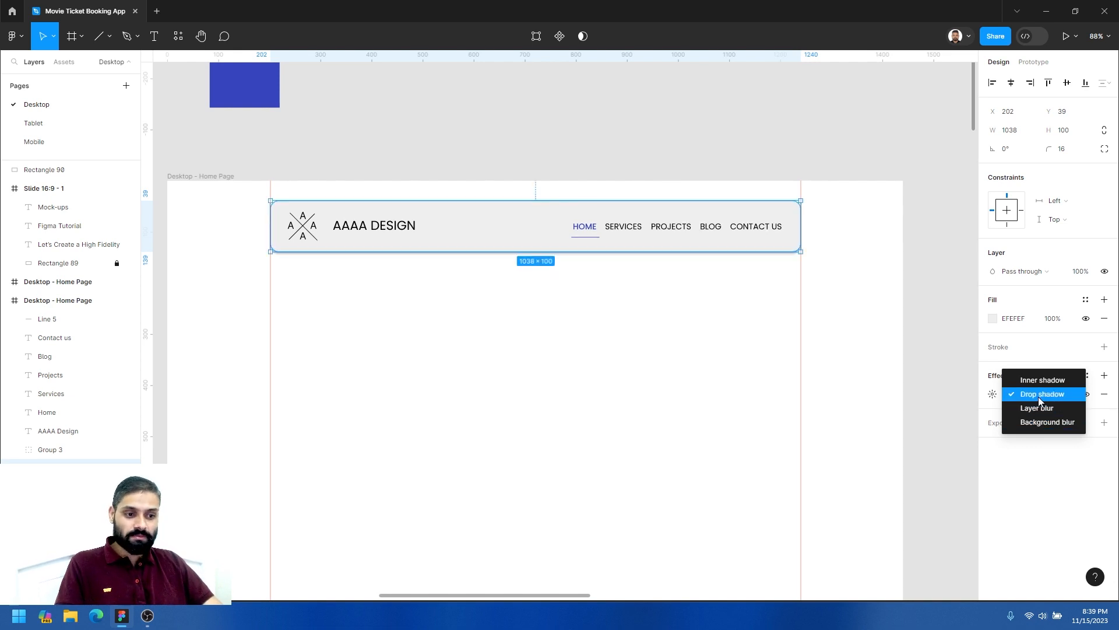
{"action": "left_click", "coordinate": [1039, 399]}
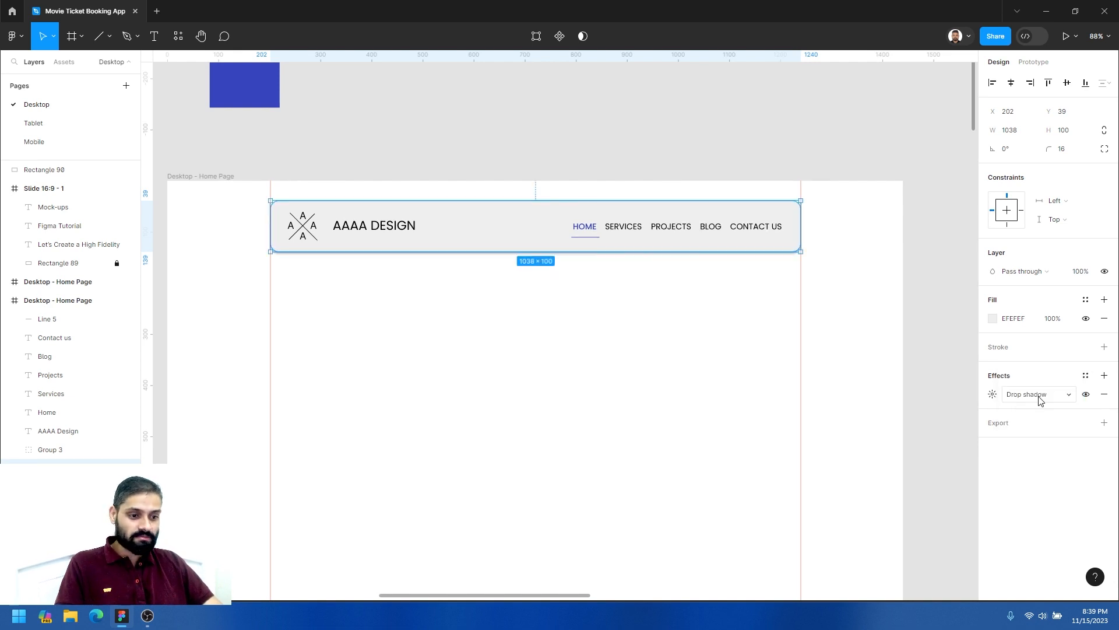
{"action": "left_click", "coordinate": [786, 347]}
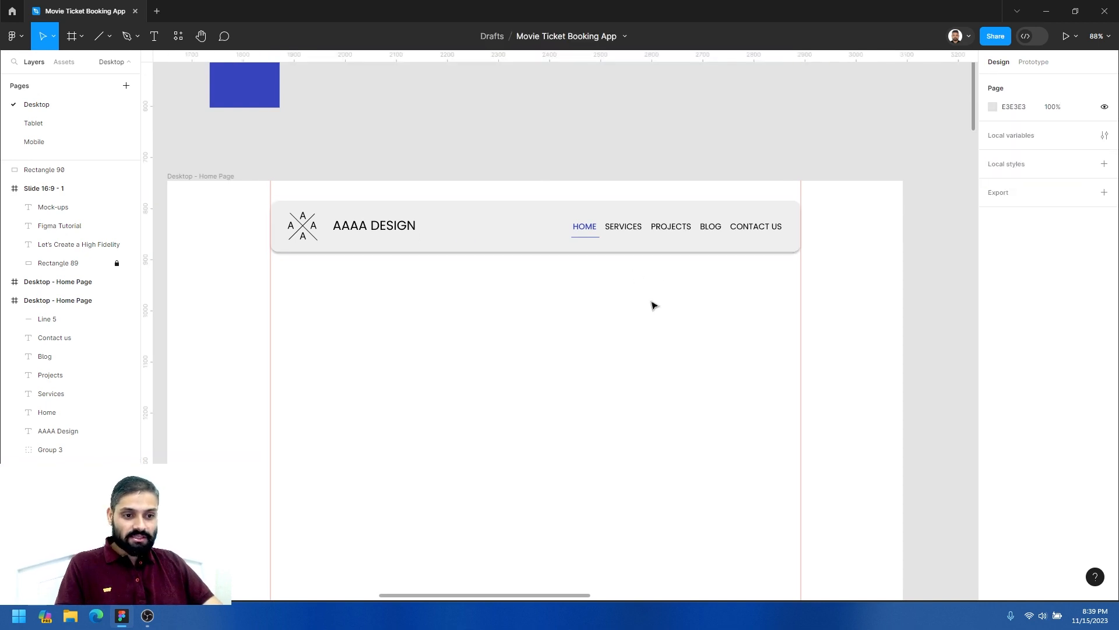
Set the blur of the header bar's drop shadow to 16.
{"action": "left_click", "coordinate": [546, 274]}
{"action": "left_click", "coordinate": [547, 176]}
{"action": "key", "text": "z"}
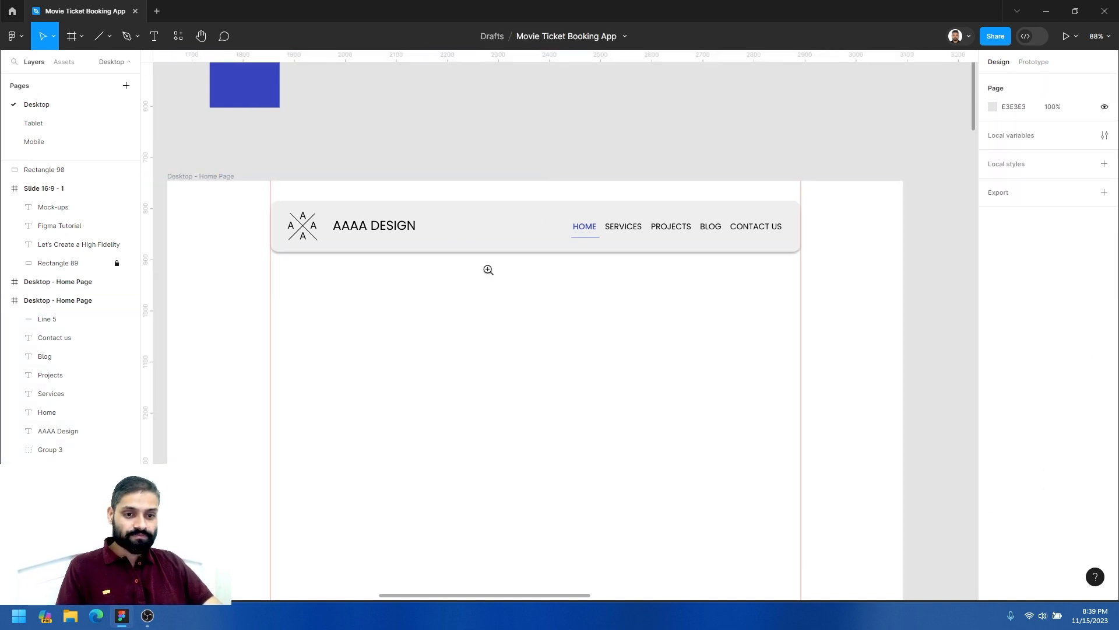
{"action": "left_click", "coordinate": [488, 269]}
{"action": "left_click", "coordinate": [487, 269]}
{"action": "left_click_drag", "start_coordinate": [439, 299], "coordinate": [641, 322]}
{"action": "key", "text": "z"}
{"action": "left_click", "coordinate": [522, 305], "text": "alt"}
{"action": "left_click_drag", "start_coordinate": [475, 302], "coordinate": [558, 305]}
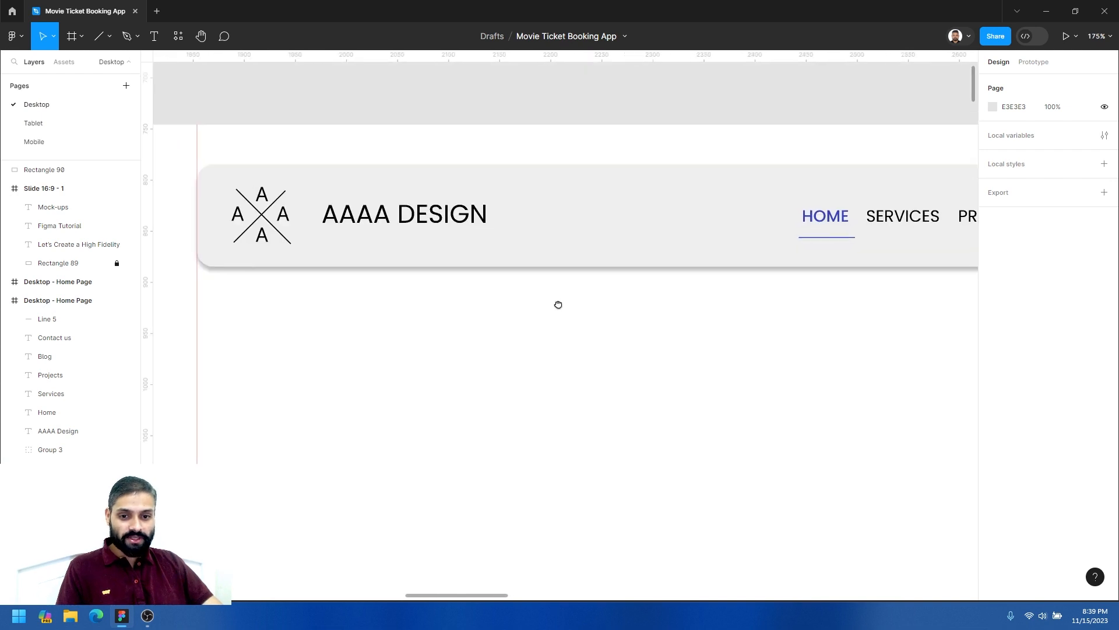
{"action": "left_click", "coordinate": [646, 217]}
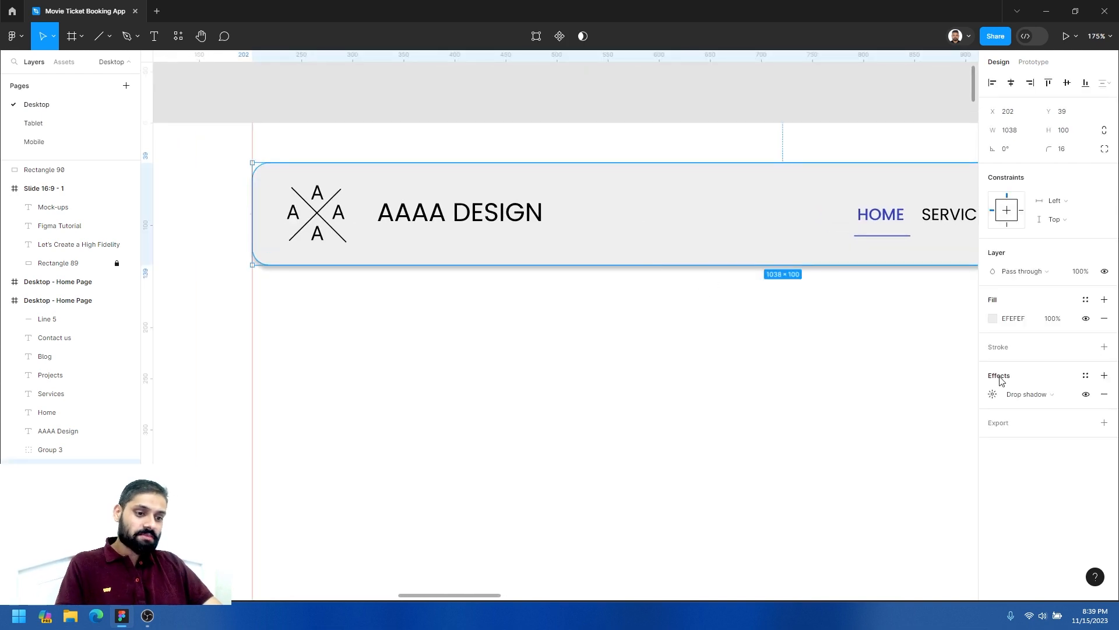
{"action": "left_click", "coordinate": [993, 394]}
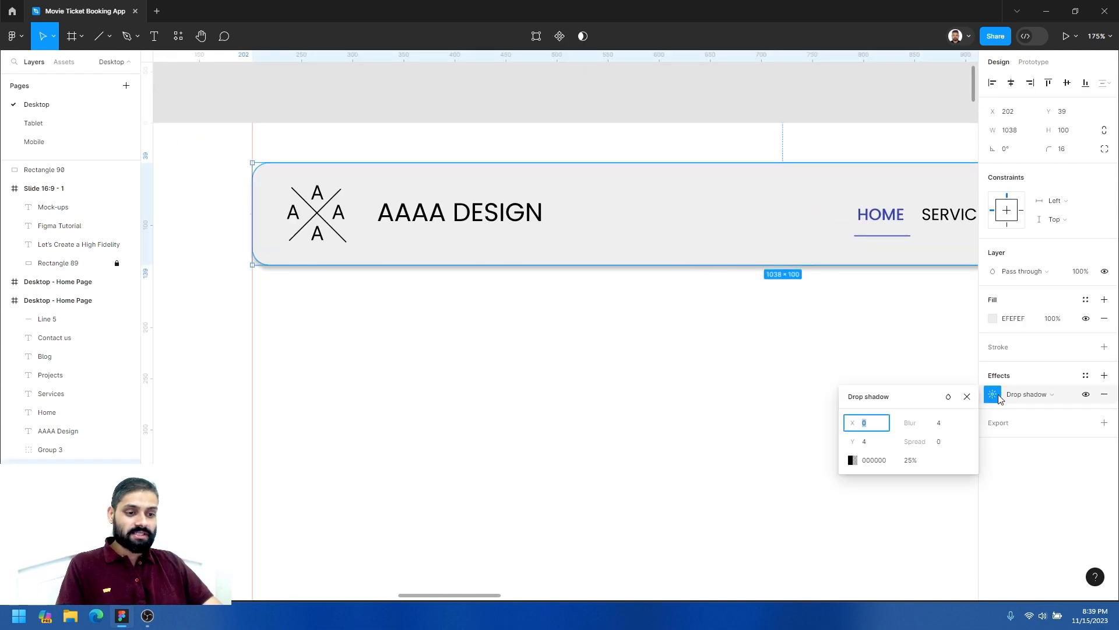
{"action": "left_click", "coordinate": [939, 428]}
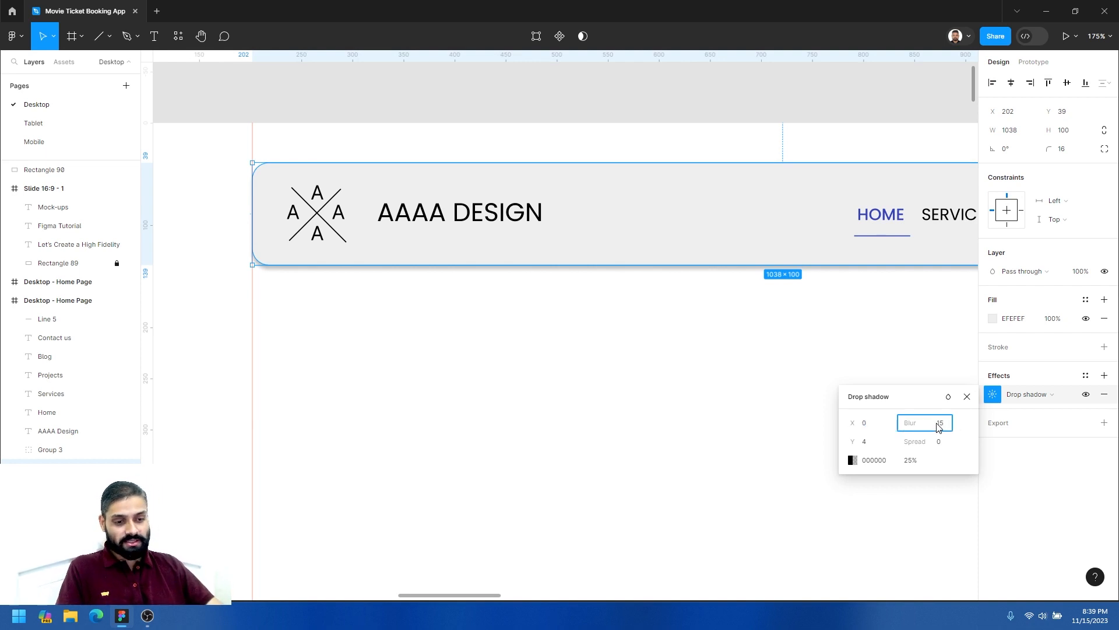
{"action": "type", "text": "16"}
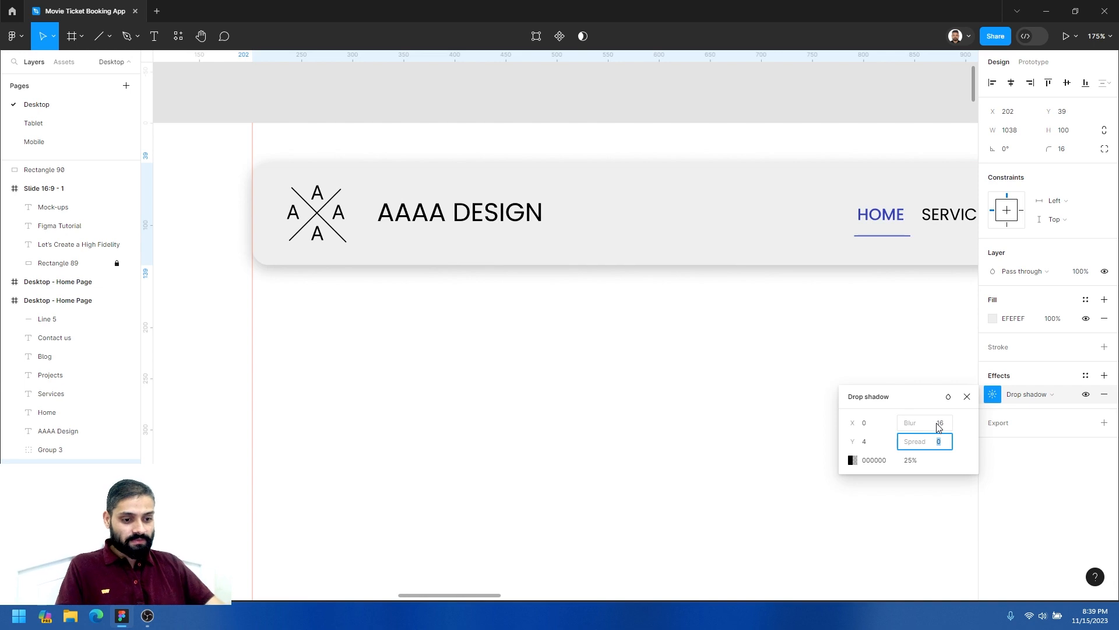
{"action": "key", "text": "Tab"}
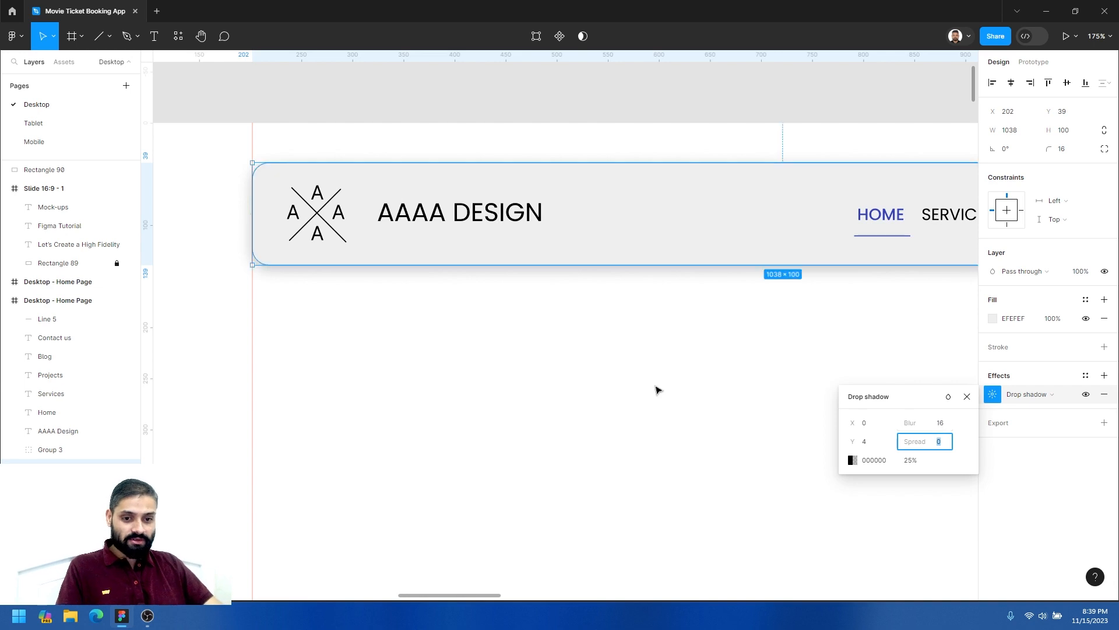
Set the opacity of the header bar's drop shadow to 15%.
{"action": "left_click", "coordinate": [913, 465]}
{"action": "type", "text": "15"}
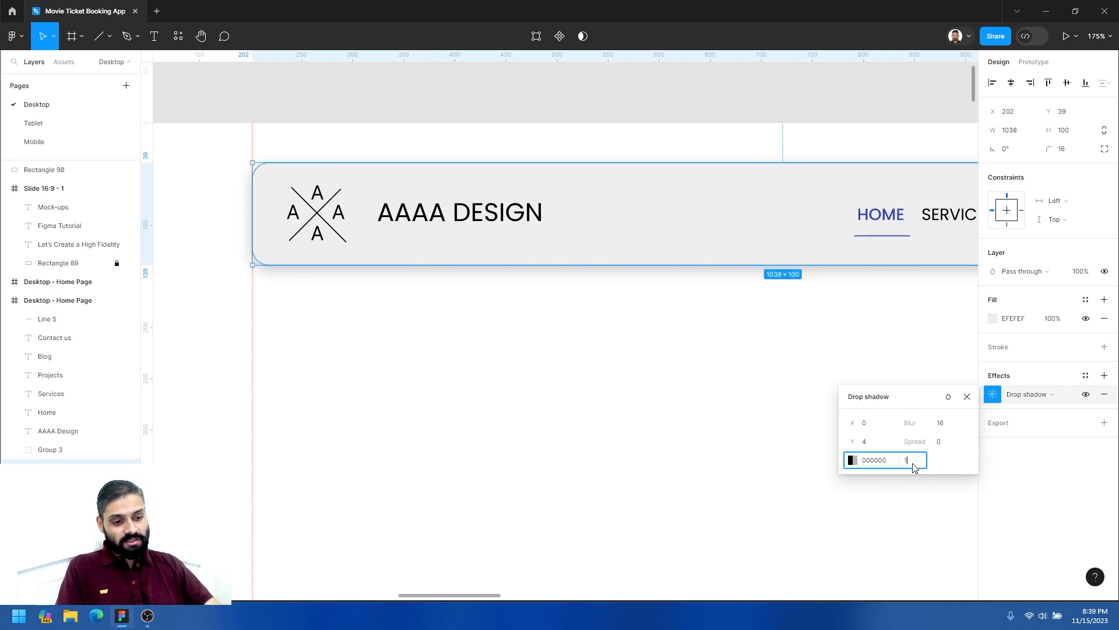
{"action": "key", "text": "Tab"}
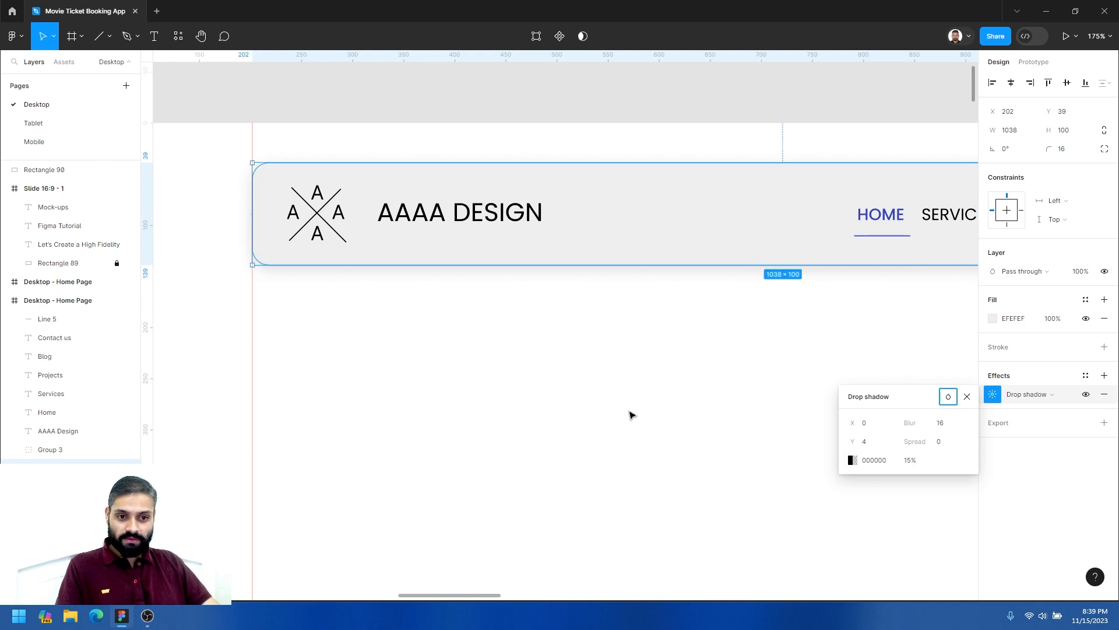
Set the Y offset of the navigation bar's drop shadow to 28.
{"action": "left_click", "coordinate": [877, 447]}
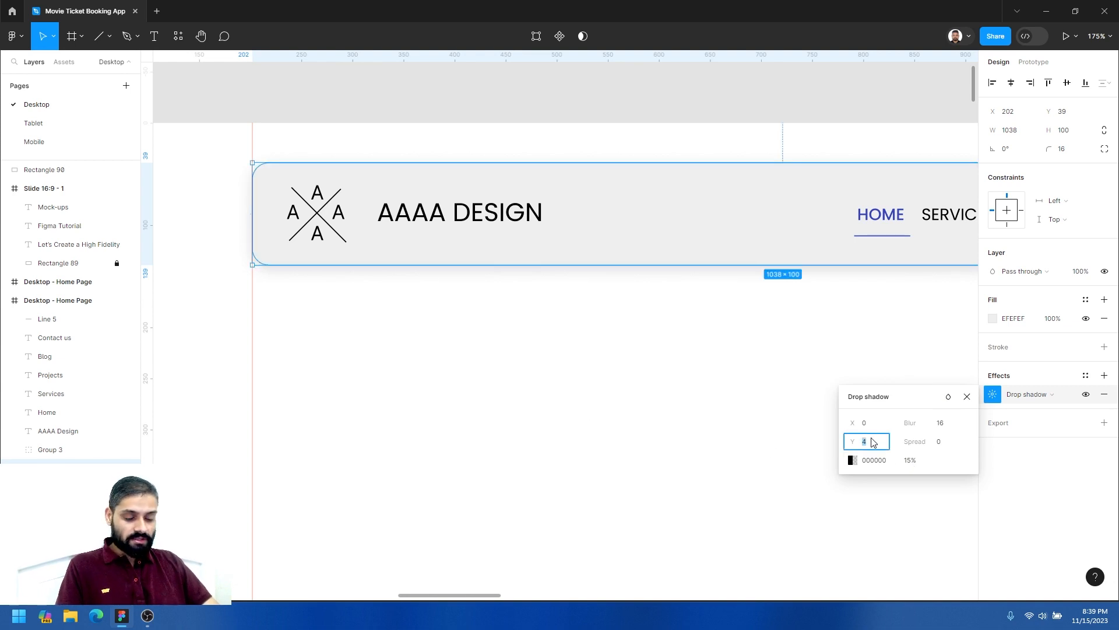
{"action": "type", "text": "12"}
{"action": "key", "text": "Return"}
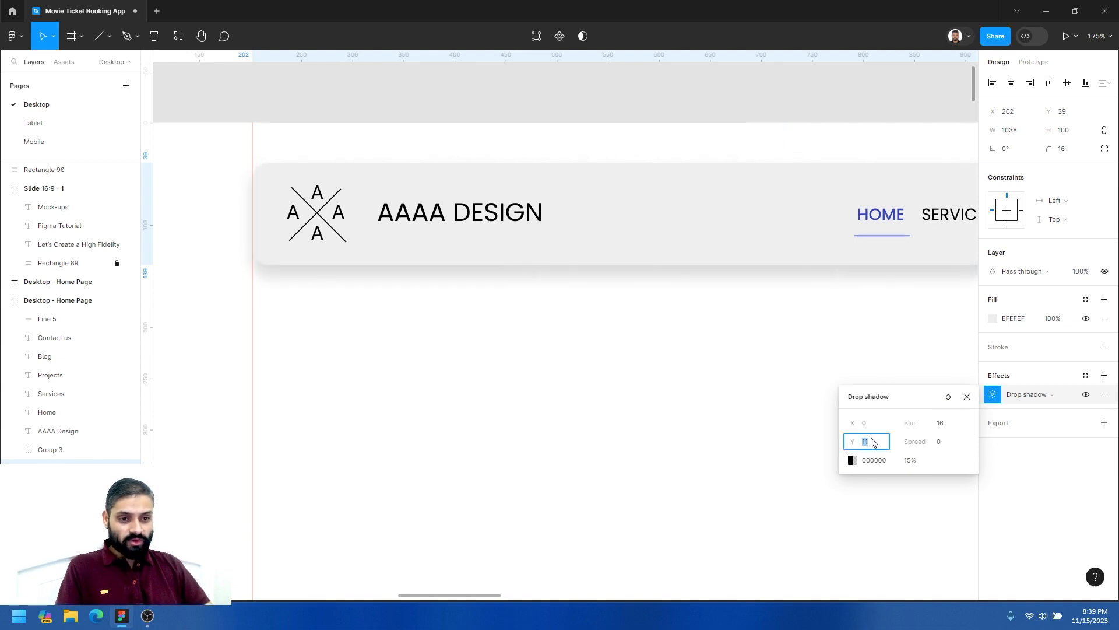
{"action": "key", "text": "Up"}
{"action": "key", "text": "Up"}
{"action": "key", "text": "Up"}
{"action": "key", "text": "Up"}
{"action": "key", "text": "Up"}
{"action": "key", "text": "Up"}
{"action": "key", "text": "Up"}
{"action": "key", "text": "Up"}
{"action": "key", "text": "Up"}
{"action": "key", "text": "Up"}
{"action": "key", "text": "Up"}
{"action": "key", "text": "Up"}
{"action": "key", "text": "Up"}
{"action": "key", "text": "Up"}
{"action": "key", "text": "Up"}
{"action": "key", "text": "Up"}
{"action": "key", "text": "Up"}
{"action": "key", "text": "Up"}
{"action": "key", "text": "Up"}
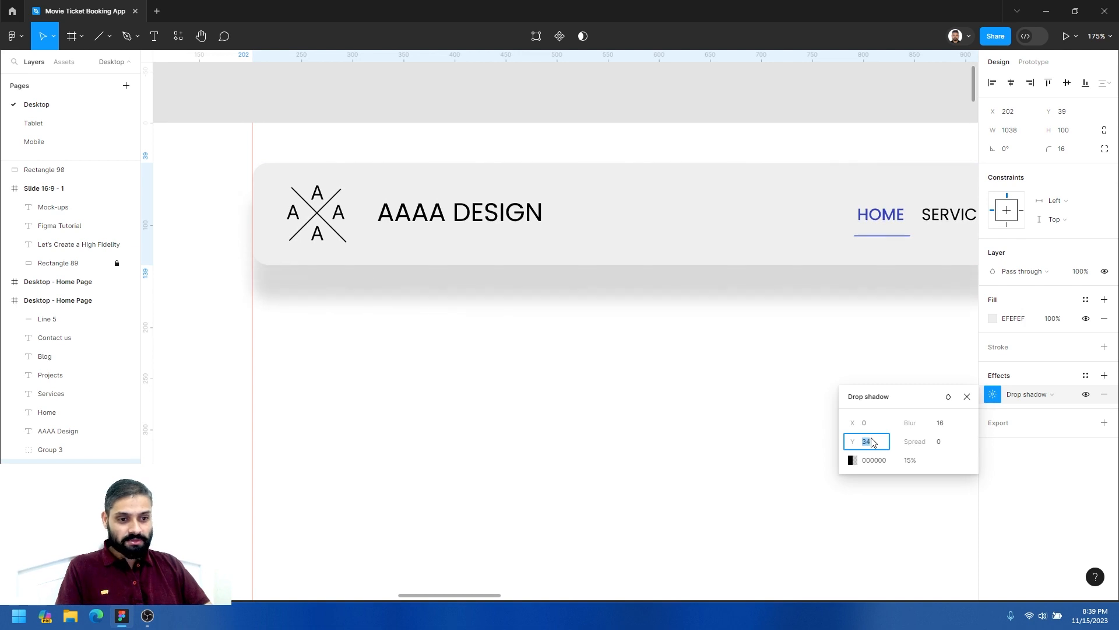
{"action": "key", "text": "Down"}
{"action": "key", "text": "Down"}
{"action": "key", "text": "Down"}
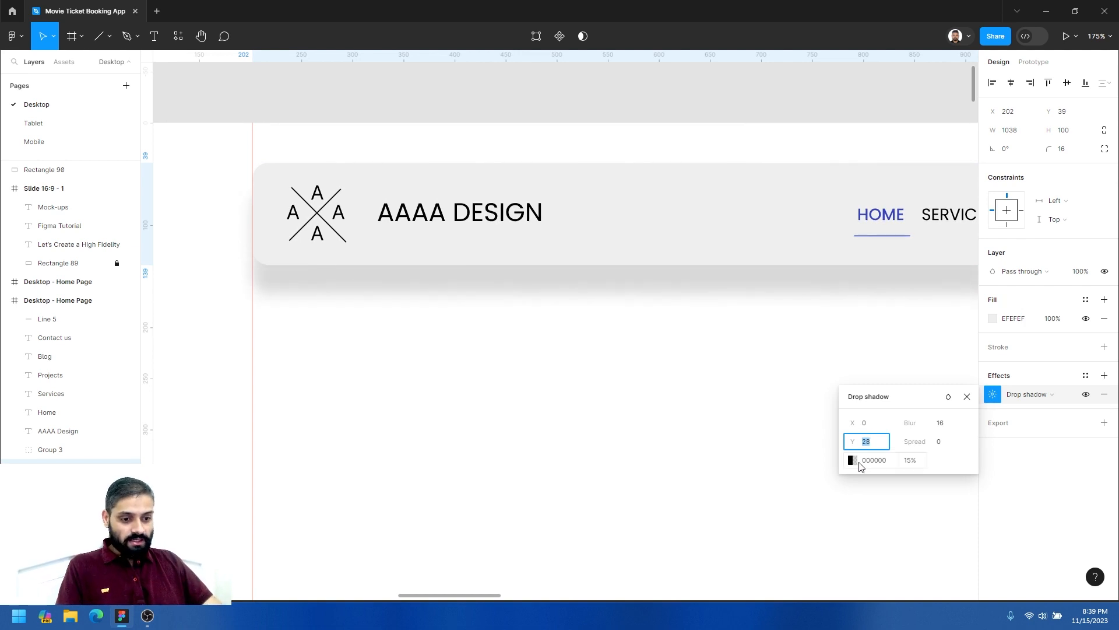
Change the navigation bar's shadow colour to dark grey 4A4A4A at 19% opacity.
{"action": "left_click", "coordinate": [852, 460]}
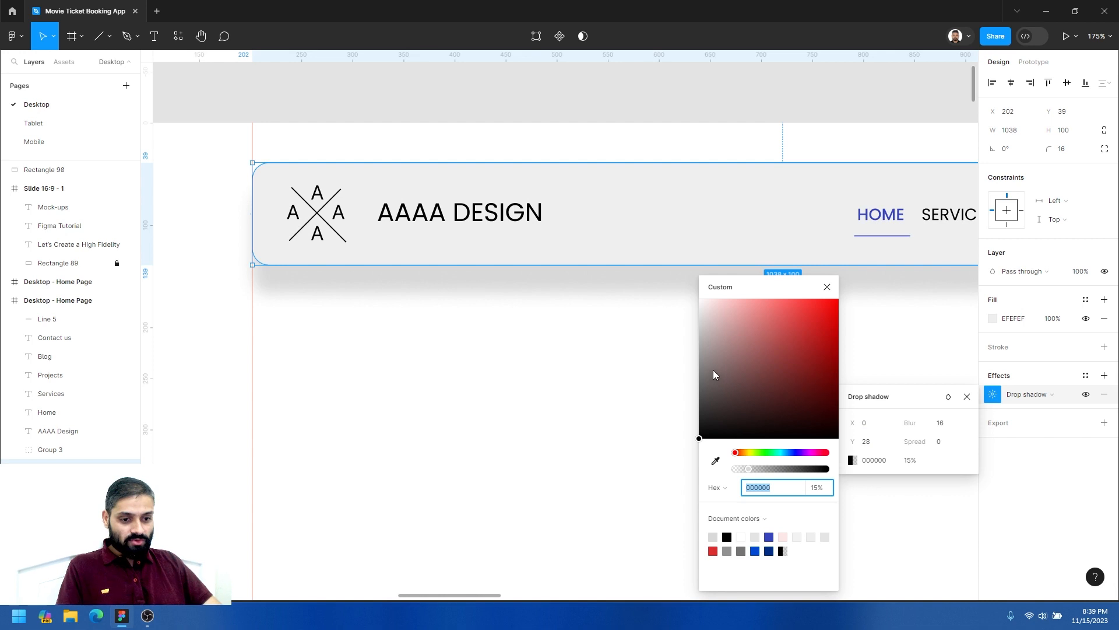
{"action": "left_click_drag", "start_coordinate": [718, 401], "coordinate": [638, 414]}
{"action": "mouse_move", "coordinate": [750, 474]}
{"action": "left_mouse_down"}
{"action": "mouse_move", "coordinate": [766, 473]}
{"action": "mouse_move", "coordinate": [753, 475]}
{"action": "left_mouse_up"}
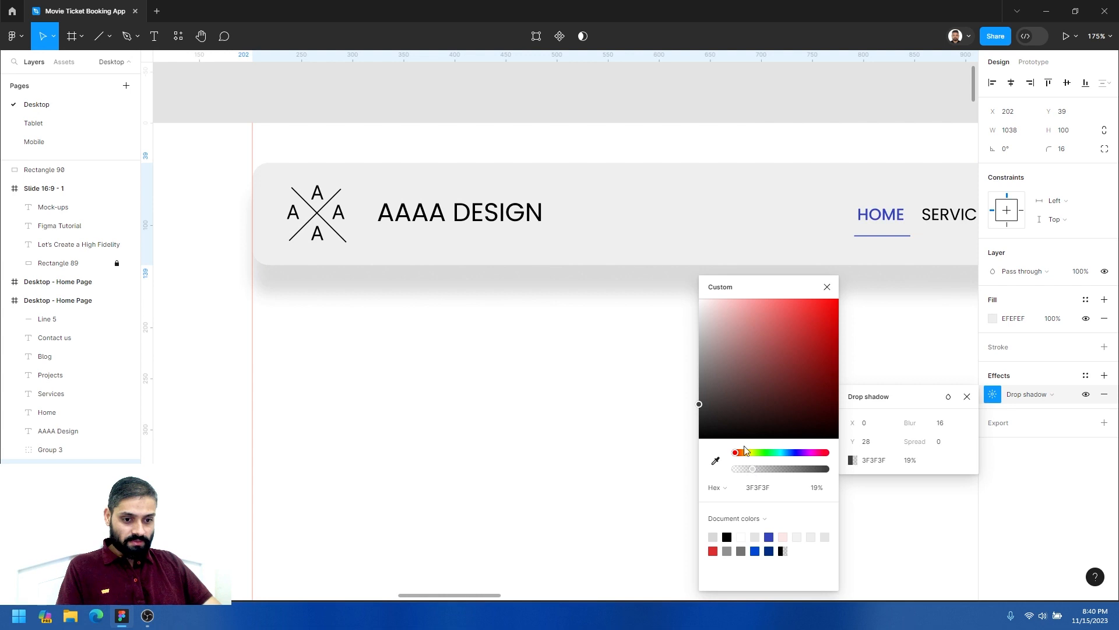
{"action": "left_click", "coordinate": [671, 426]}
{"action": "left_click", "coordinate": [784, 252]}
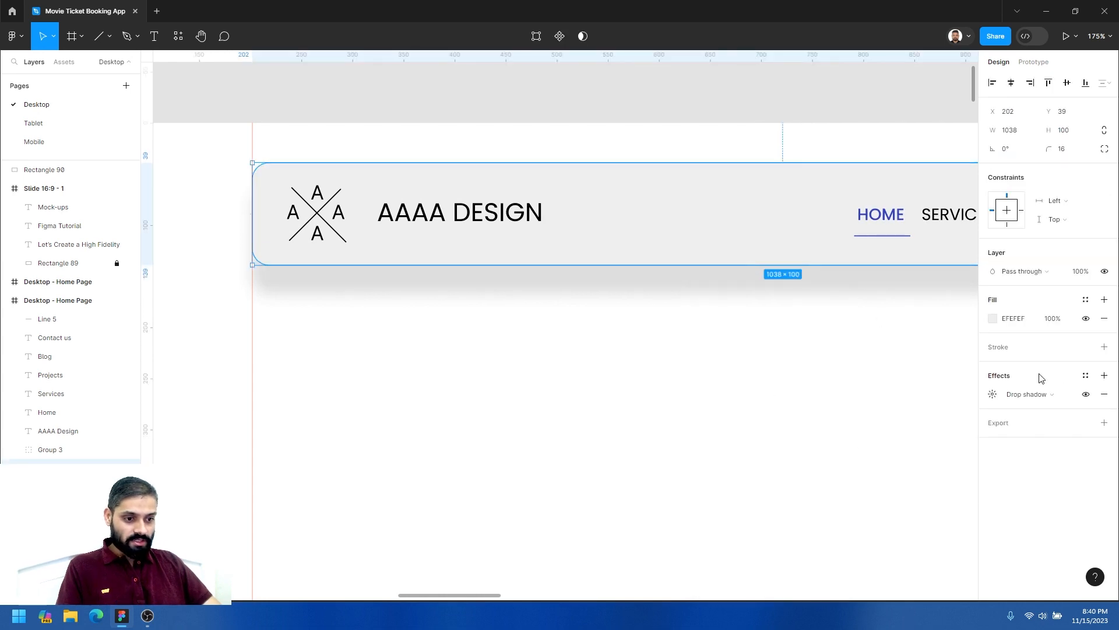
Reduce the blur of the navigation bar's drop shadow to 2.
{"action": "left_click", "coordinate": [993, 394]}
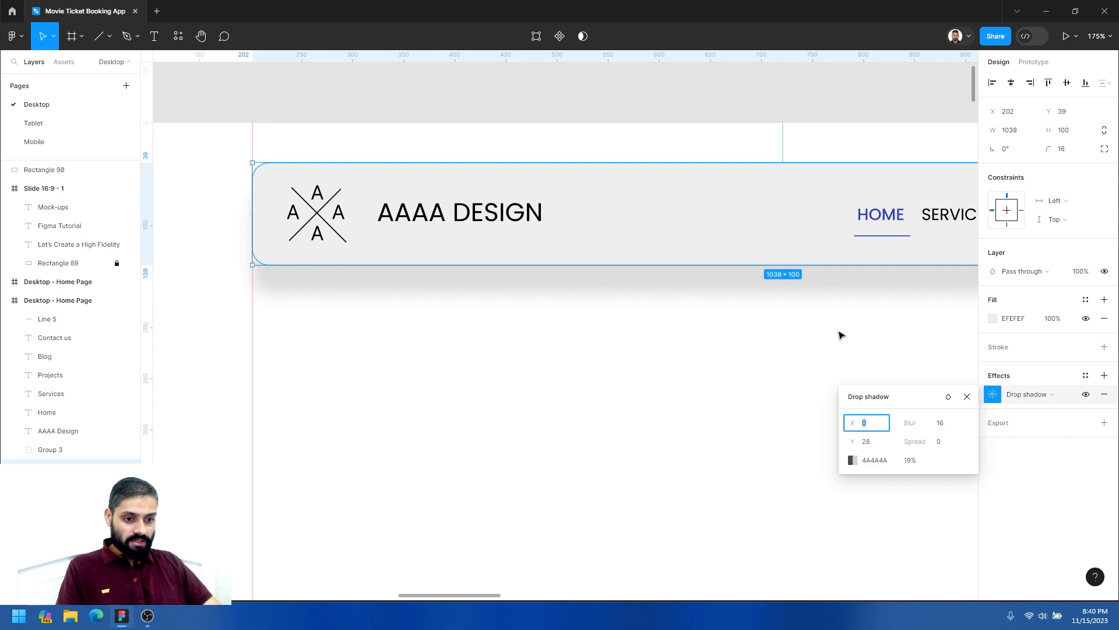
{"action": "left_click", "coordinate": [945, 424]}
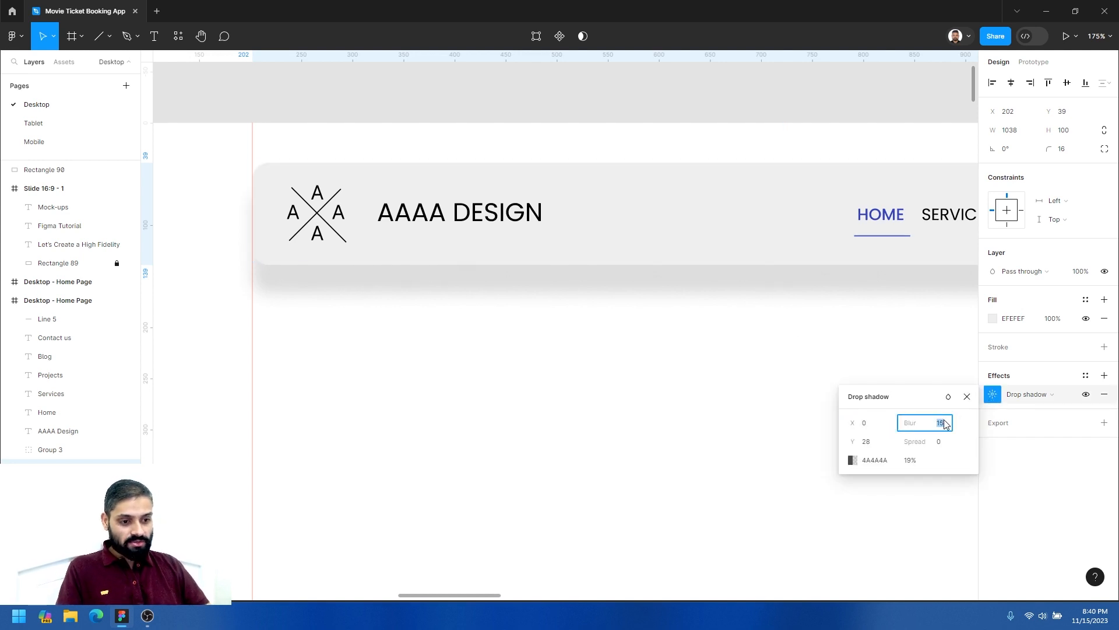
{"action": "key", "text": "Down"}
{"action": "key", "text": "Down"}
{"action": "key", "text": "Down"}
{"action": "key", "text": "Down"}
{"action": "key", "text": "Down"}
{"action": "key", "text": "Down"}
{"action": "key", "text": "Down"}
{"action": "key", "text": "Down"}
{"action": "key", "text": "Down"}
{"action": "key", "text": "Down"}
{"action": "key", "text": "Down"}
{"action": "key", "text": "Down"}
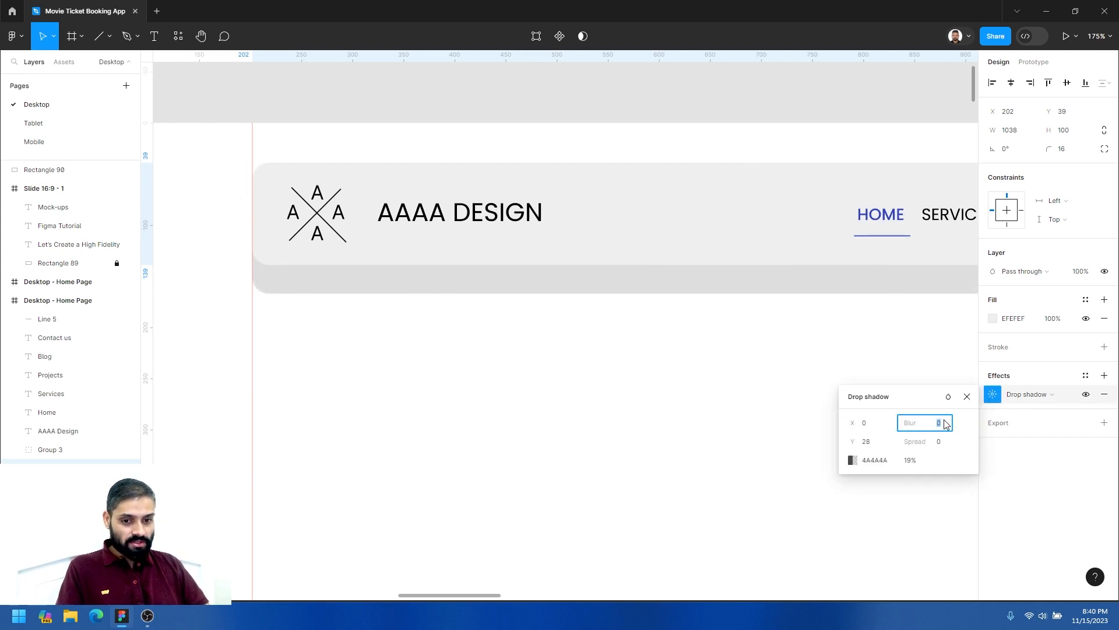
{"action": "key", "text": "Up"}
{"action": "key", "text": "Up"}
{"action": "key", "text": "Up"}
{"action": "key", "text": "Up"}
{"action": "key", "text": "Up"}
{"action": "key", "text": "Up"}
{"action": "key", "text": "Up"}
{"action": "key", "text": "Up"}
{"action": "key", "text": "Up"}
{"action": "key", "text": "Down"}
{"action": "key", "text": "Down"}
{"action": "key", "text": "Down"}
{"action": "key", "text": "Down"}
{"action": "key", "text": "Down"}
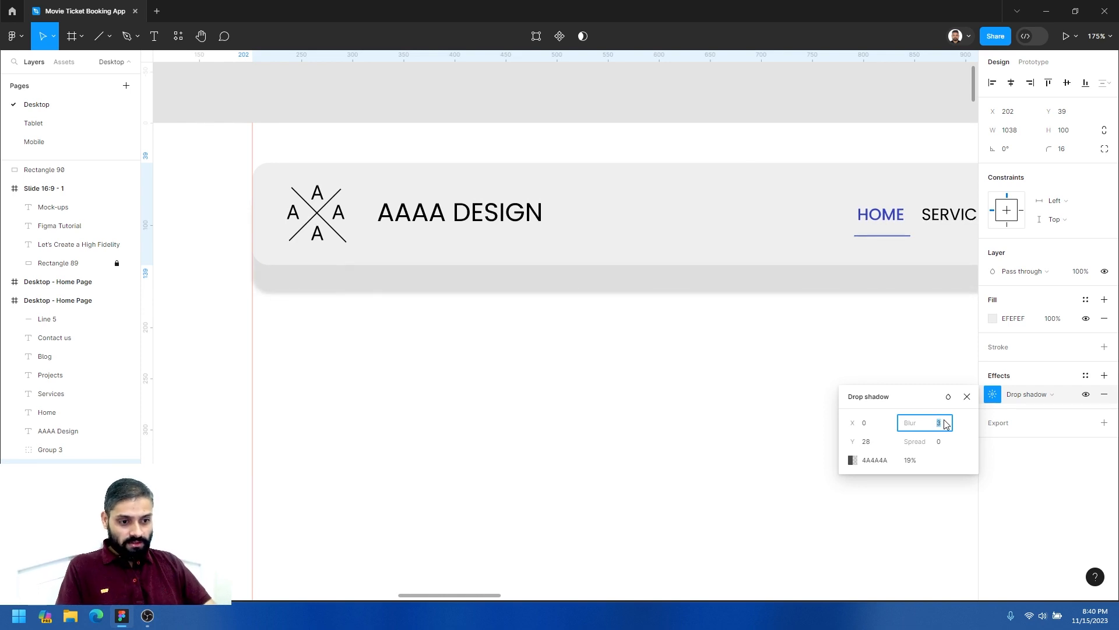
Lower the drop shadow's Y offset to 15.
{"action": "left_click", "coordinate": [875, 446]}
{"action": "key", "text": "Down"}
{"action": "key", "text": "Down"}
{"action": "key", "text": "Down"}
{"action": "key", "text": "Down"}
{"action": "key", "text": "Down"}
{"action": "key", "text": "Down"}
{"action": "key", "text": "Down"}
{"action": "key", "text": "Down"}
{"action": "key", "text": "Down"}
{"action": "key", "text": "Down"}
{"action": "key", "text": "Down"}
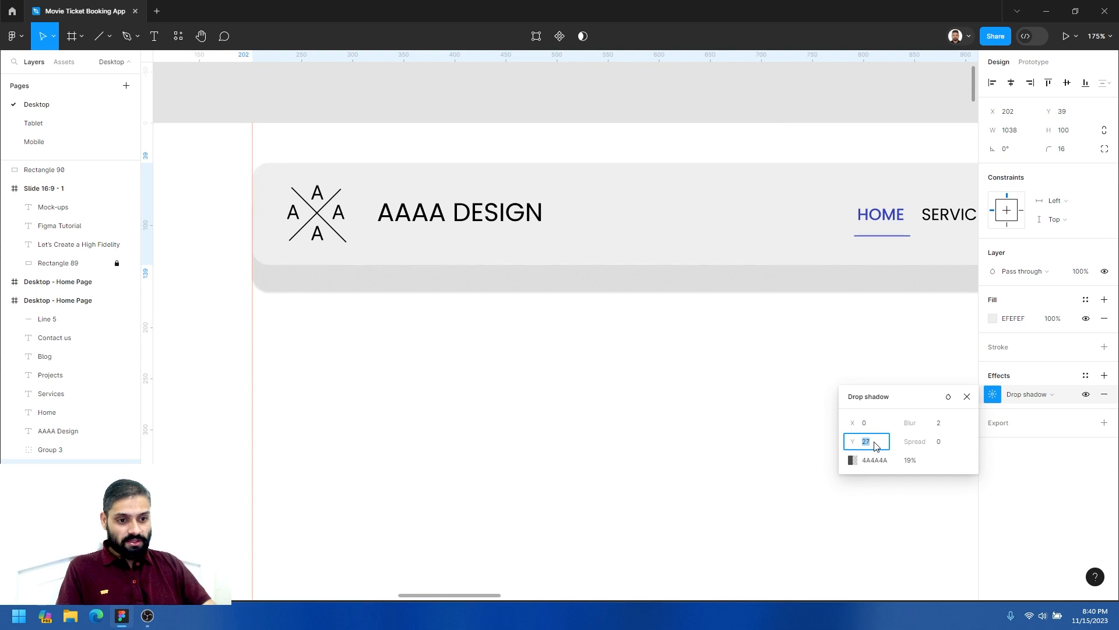
{"action": "key", "text": "Down"}
{"action": "key", "text": "Down"}
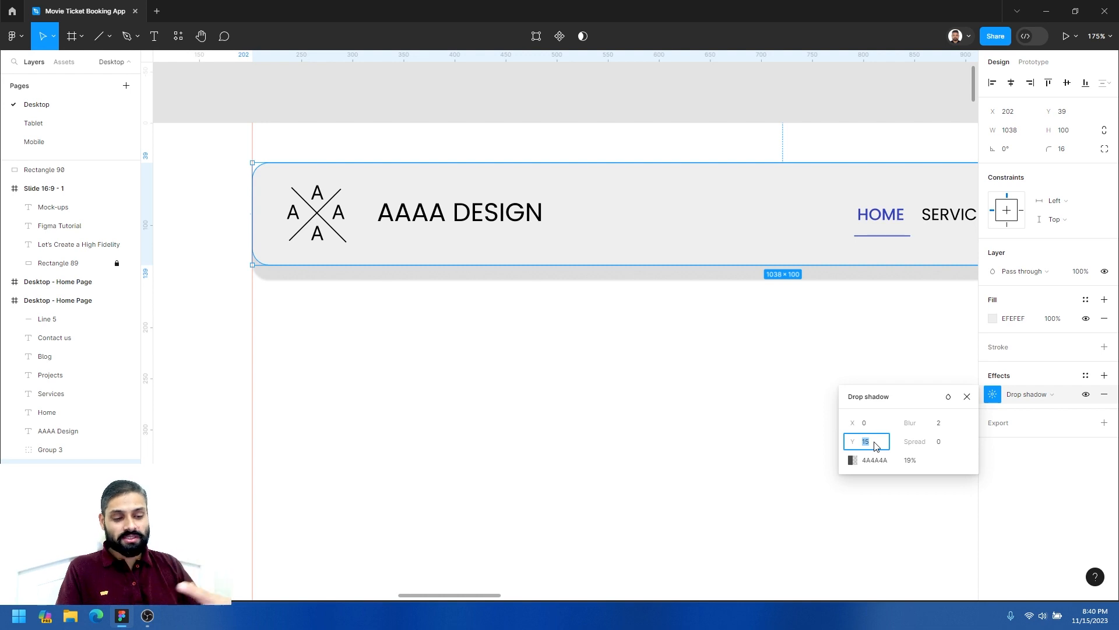
Set the spread of the navigation bar's drop shadow to -10.
{"action": "left_click", "coordinate": [944, 446]}
{"action": "key", "text": "Up"}
{"action": "key", "text": "Up"}
{"action": "key", "text": "Up"}
{"action": "key", "text": "Up"}
{"action": "key", "text": "Up"}
{"action": "key", "text": "Up"}
{"action": "key", "text": "Up"}
{"action": "key", "text": "Up"}
{"action": "key", "text": "Up"}
{"action": "key", "text": "Up"}
{"action": "key", "text": "Up"}
{"action": "key", "text": "Up"}
{"action": "key", "text": "Up"}
{"action": "key", "text": "Up"}
{"action": "key", "text": "Up"}
{"action": "key", "text": "Up"}
{"action": "key", "text": "Up"}
{"action": "key", "text": "Up"}
{"action": "key", "text": "Up"}
{"action": "key", "text": "Up"}
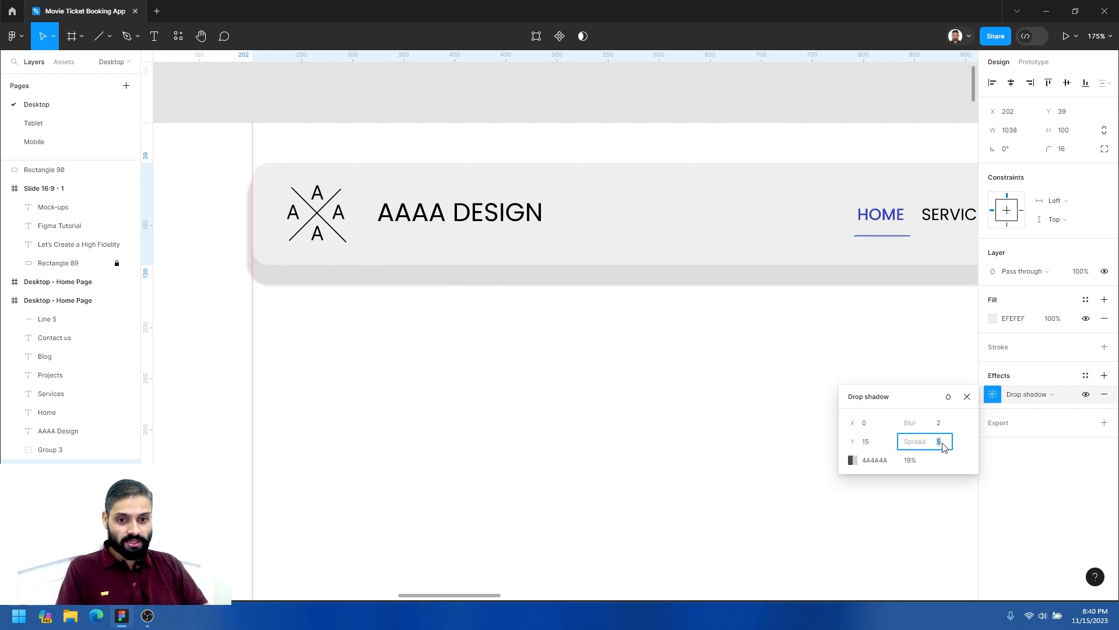
{"action": "key", "text": "Down"}
{"action": "key", "text": "Down"}
{"action": "key", "text": "Down"}
{"action": "key", "text": "Down"}
{"action": "key", "text": "Down"}
{"action": "key", "text": "Down"}
{"action": "key", "text": "Down"}
{"action": "key", "text": "Down"}
{"action": "key", "text": "Down"}
{"action": "key", "text": "Down"}
{"action": "key", "text": "Down"}
{"action": "key", "text": "Down"}
{"action": "key", "text": "Down"}
{"action": "key", "text": "Down"}
{"action": "key", "text": "Down"}
{"action": "key", "text": "Down"}
{"action": "key", "text": "Down"}
{"action": "key", "text": "Down"}
{"action": "key", "text": "Down"}
{"action": "key", "text": "Down"}
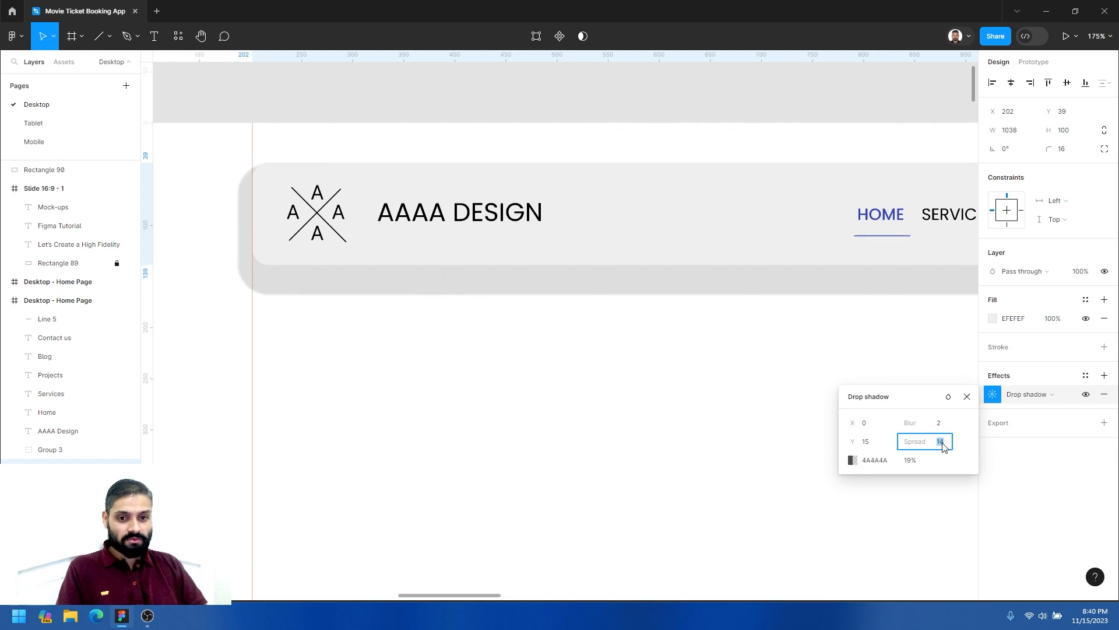
{"action": "key", "text": "Down"}
{"action": "key", "text": "Down"}
{"action": "key", "text": "Down"}
{"action": "key", "text": "Down"}
{"action": "key", "text": "Down"}
{"action": "key", "text": "Down"}
{"action": "key", "text": "Down"}
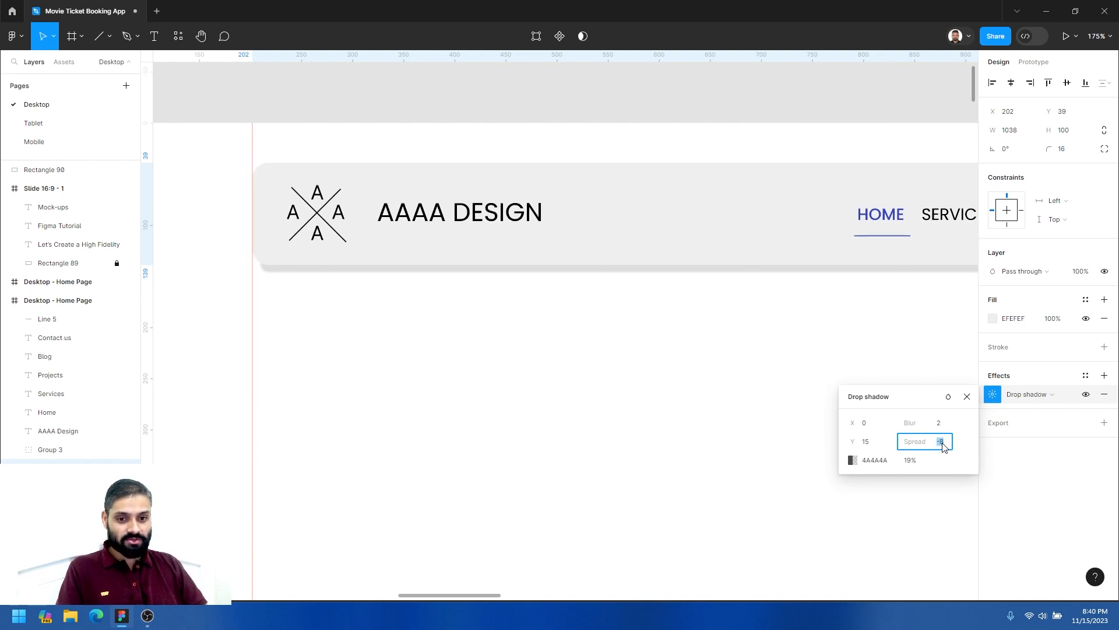
Raise the blur of the navigation bar's drop shadow to 19.
{"action": "left_click", "coordinate": [946, 426]}
{"action": "key", "text": "Up"}
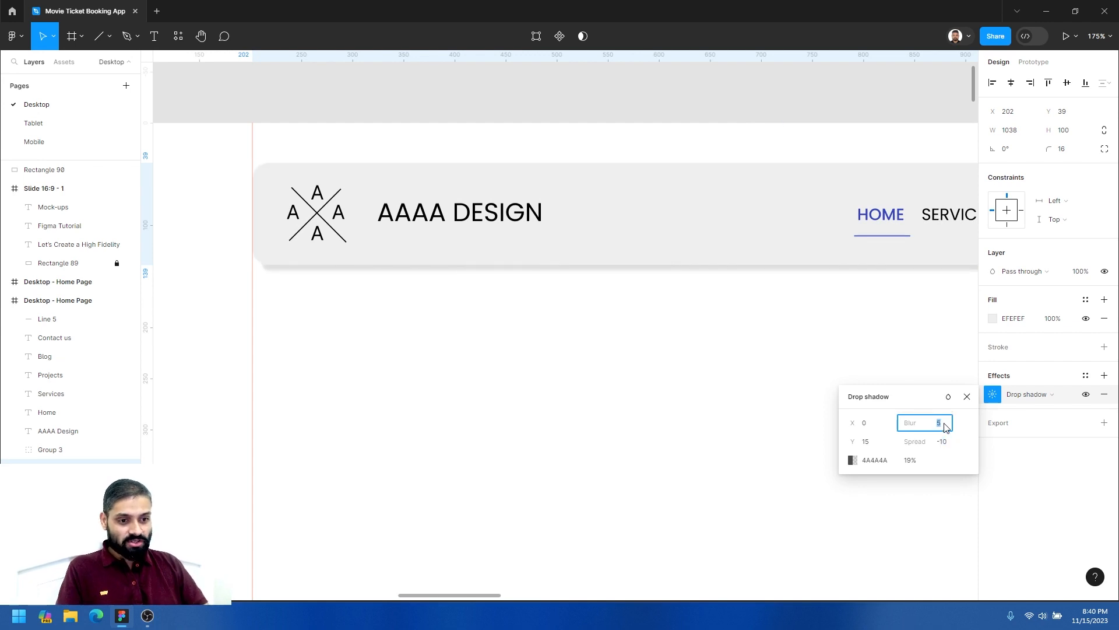
{"action": "key", "text": "Up"}
{"action": "key", "text": "Up"}
{"action": "key", "text": "Up"}
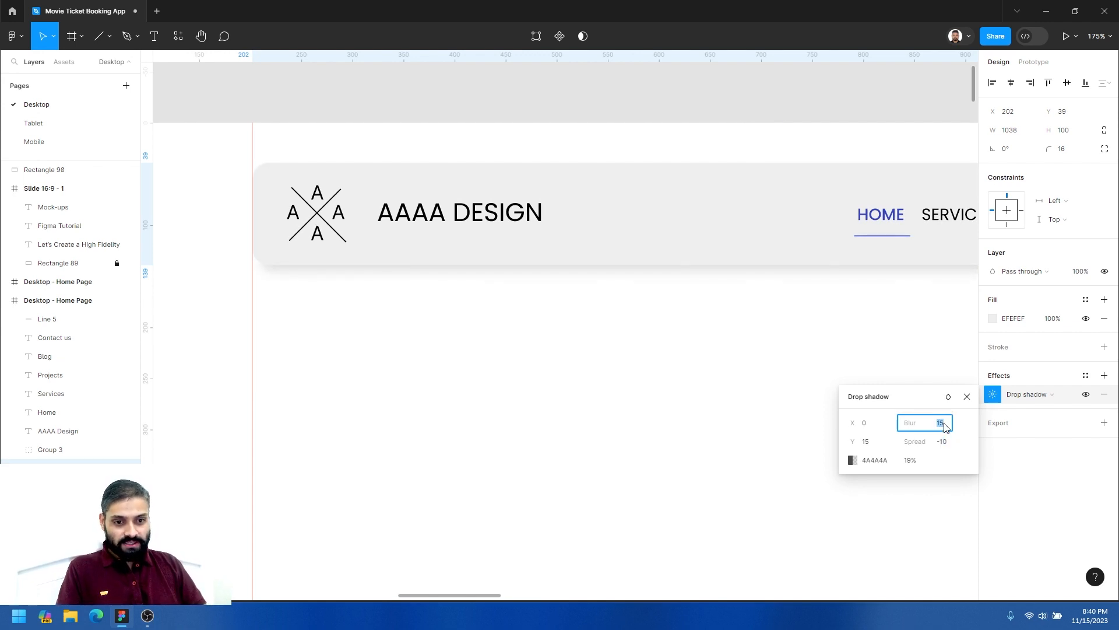
{"action": "key", "text": "Up"}
{"action": "key", "text": "Up"}
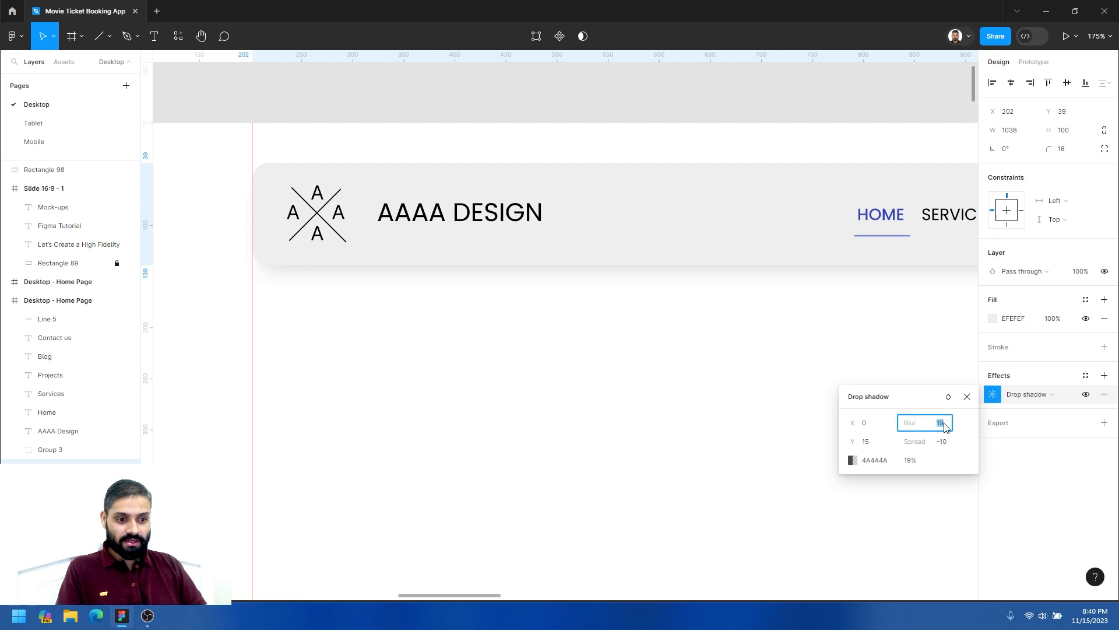
Set the drop shadow's Y offset to 20 and close the shadow settings.
{"action": "left_click", "coordinate": [882, 446]}
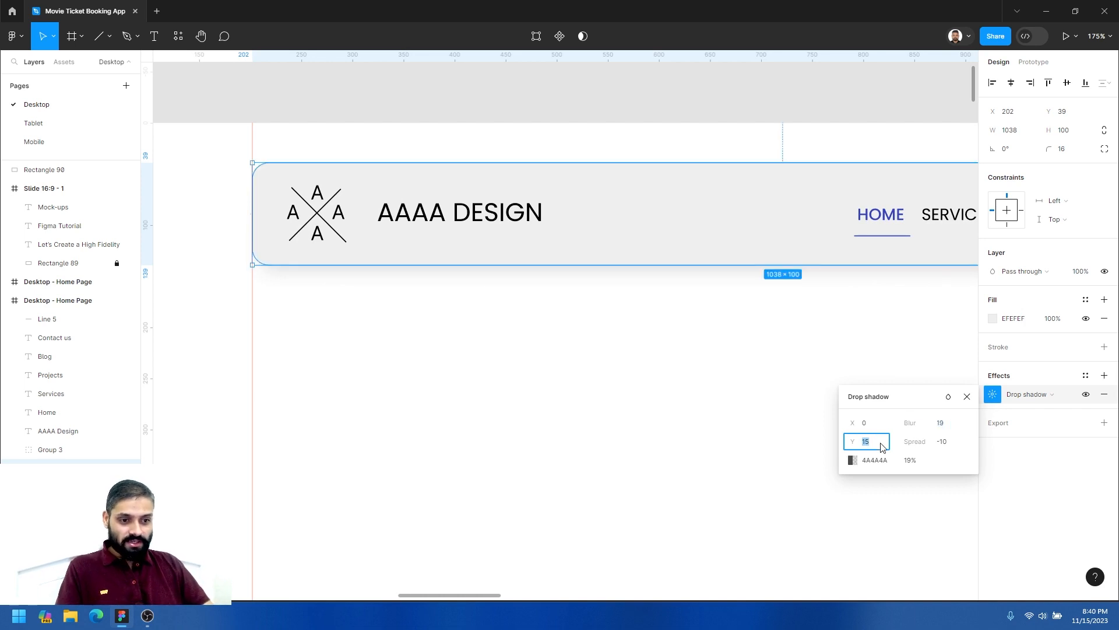
{"action": "key", "text": "Up"}
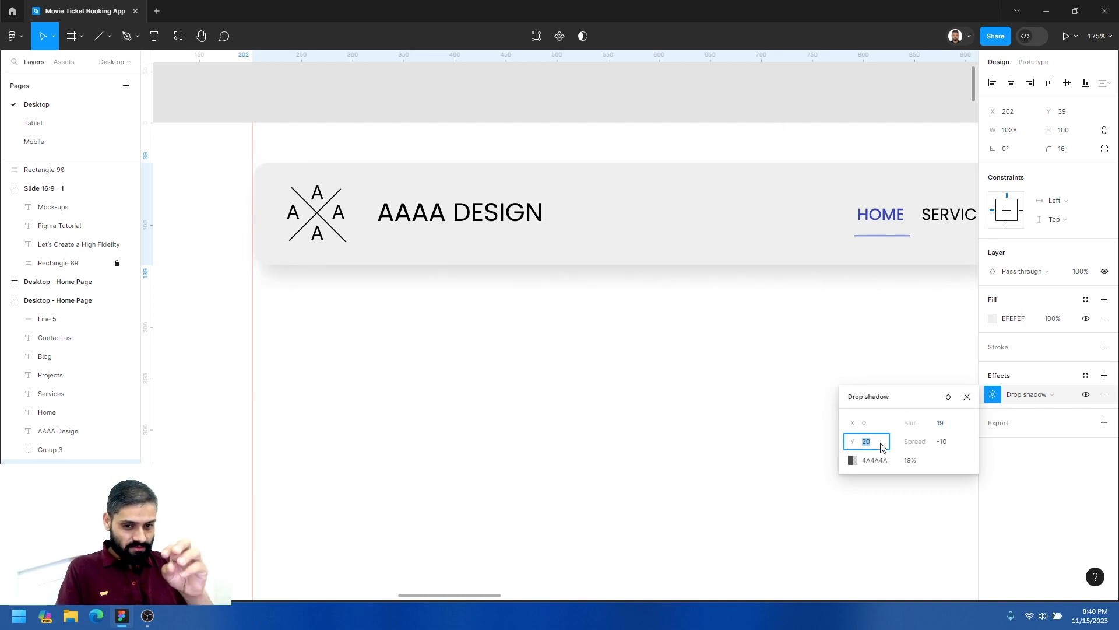
{"action": "key", "text": "Up"}
{"action": "key", "text": "Up"}
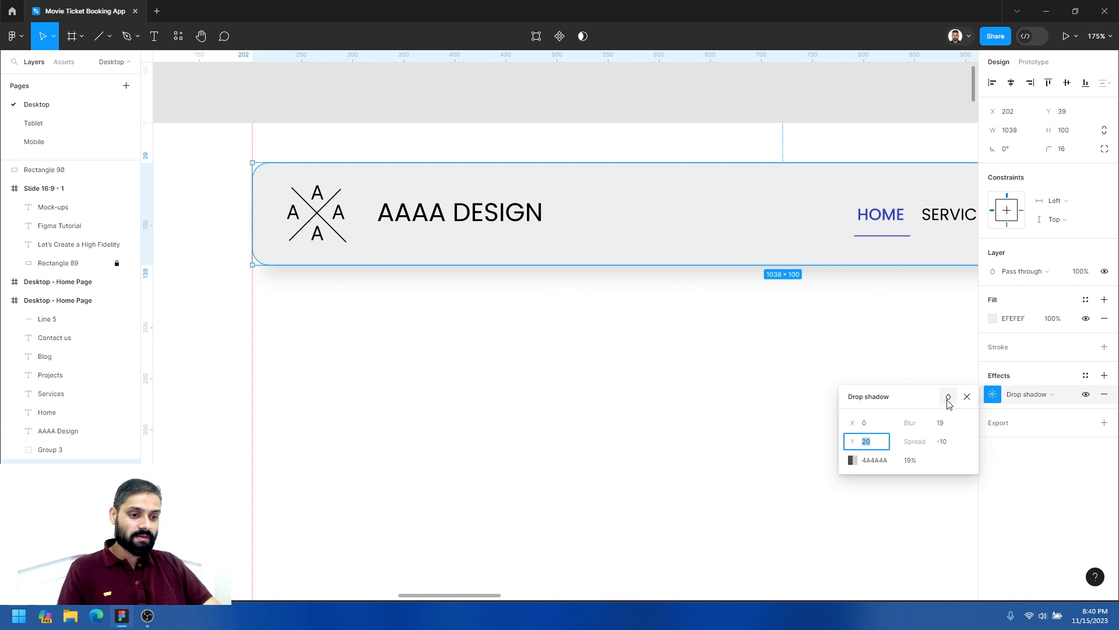
{"action": "left_click", "coordinate": [968, 397]}
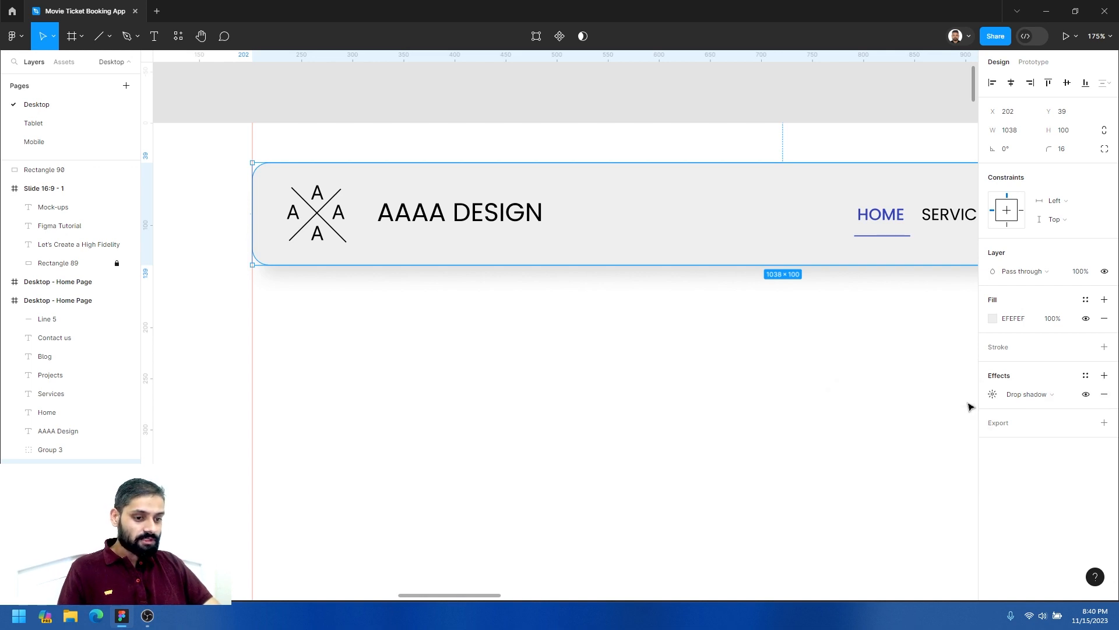
Review the shadowed navigation bar within the whole home page frame.
{"action": "left_click", "coordinate": [767, 373]}
{"action": "key", "text": "z"}
{"action": "left_click", "coordinate": [661, 361], "text": "alt"}
{"action": "left_click_drag", "start_coordinate": [733, 349], "coordinate": [610, 314]}
{"action": "key", "text": "z"}
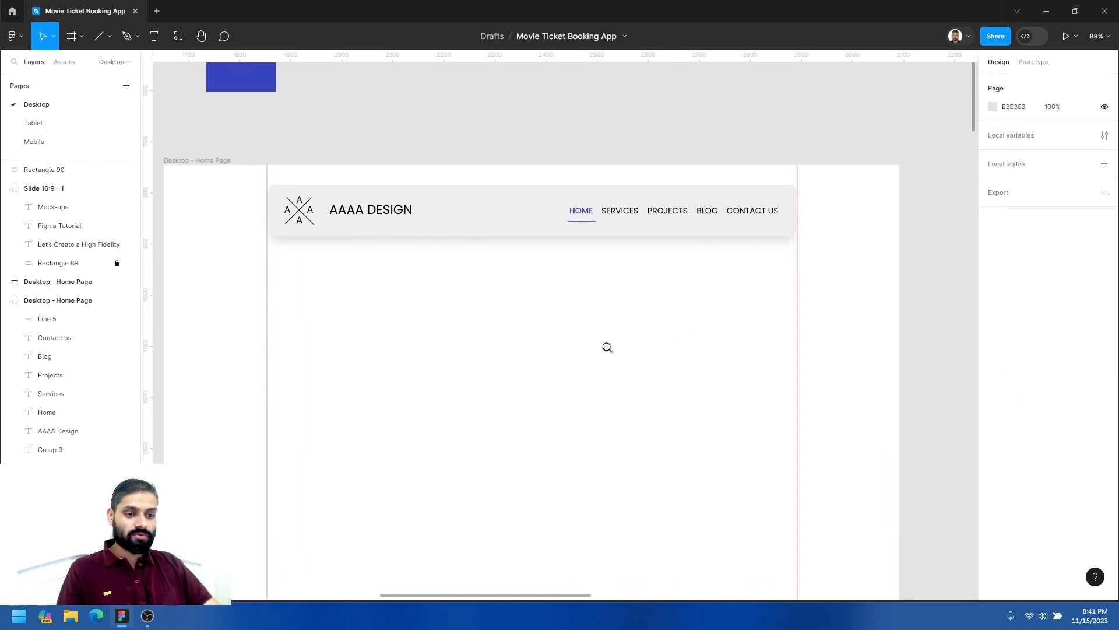
{"action": "left_click", "coordinate": [452, 288]}
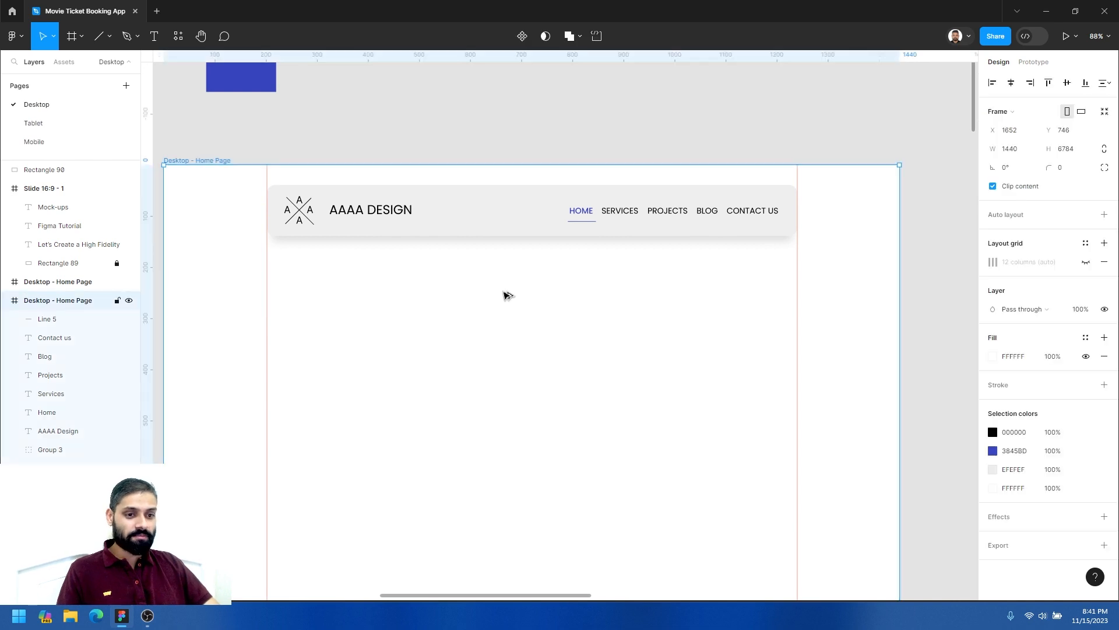
{"action": "left_click", "coordinate": [363, 142]}
{"action": "scroll", "coordinate": [545, 268], "scroll_direction": "down", "scroll_amount": 4}
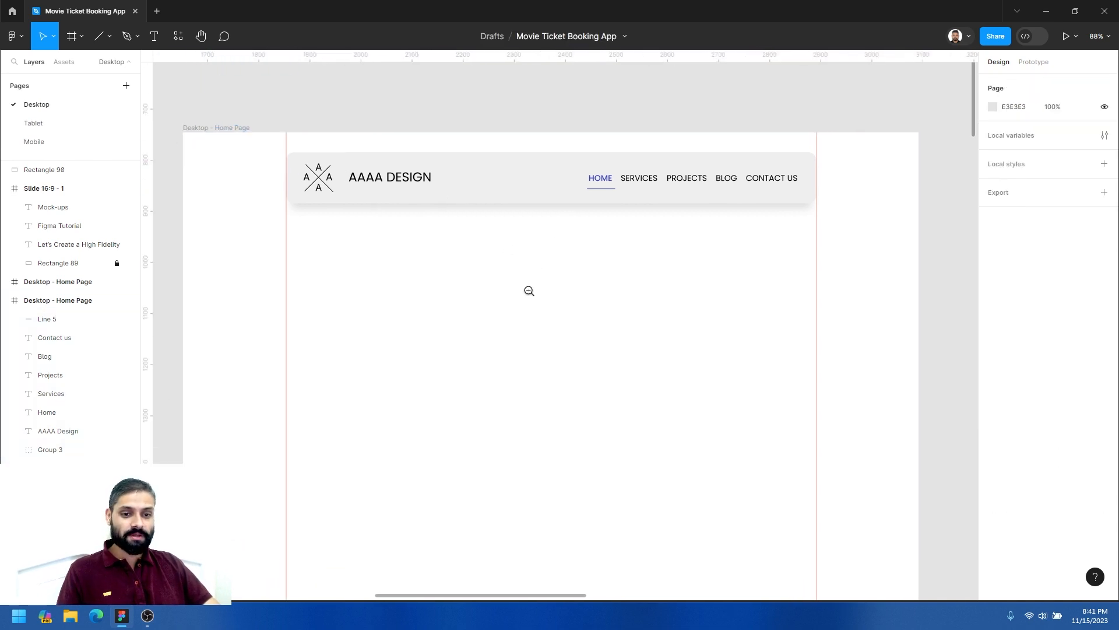
{"action": "scroll", "coordinate": [540, 338], "scroll_direction": "down", "scroll_amount": 2}
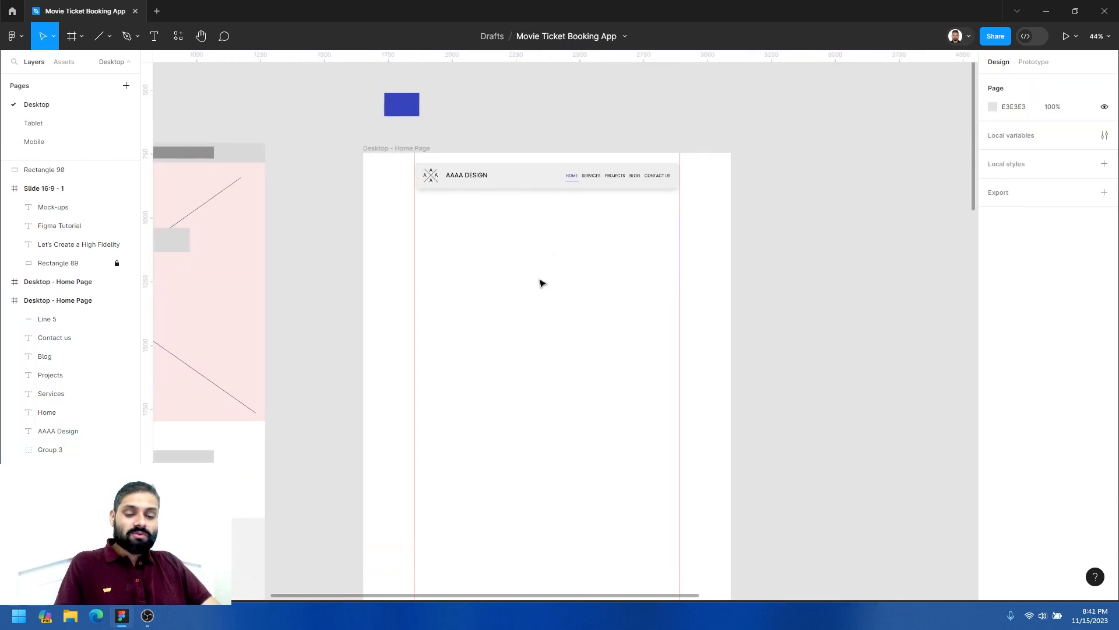
{"action": "left_click", "coordinate": [232, 259]}
{"action": "left_click_drag", "start_coordinate": [227, 260], "coordinate": [454, 256]}
{"action": "key", "text": "ctrl+z"}
{"action": "left_click", "coordinate": [500, 293]}
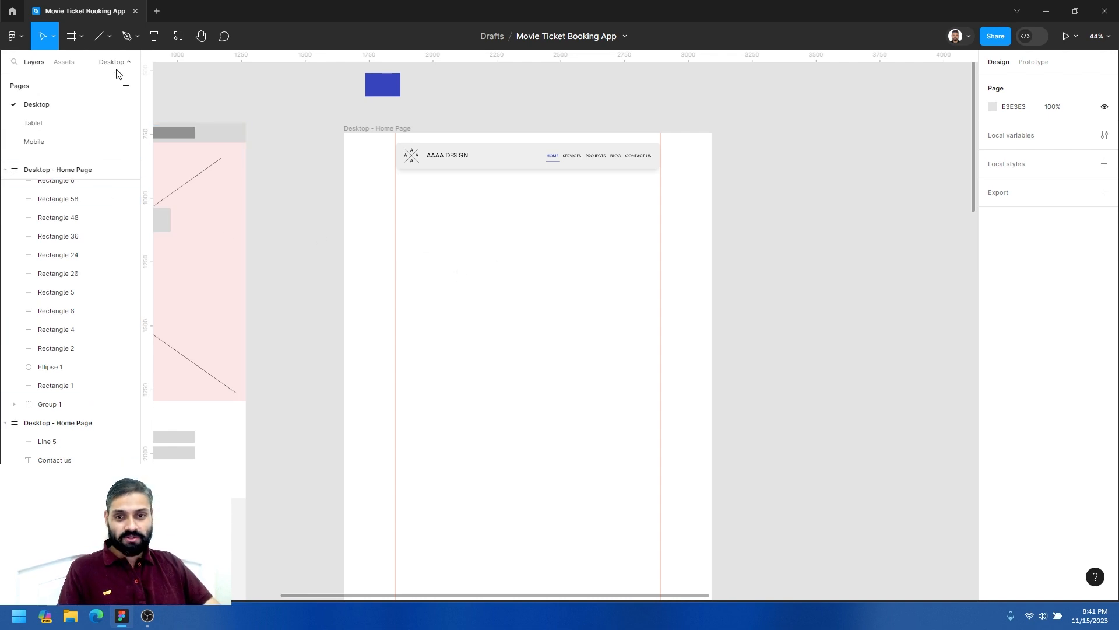
Draw a full-width 1440 × 1080 rectangle from the top of the blank home page frame and send it behind the navigation bar.
{"action": "left_click", "coordinate": [110, 36]}
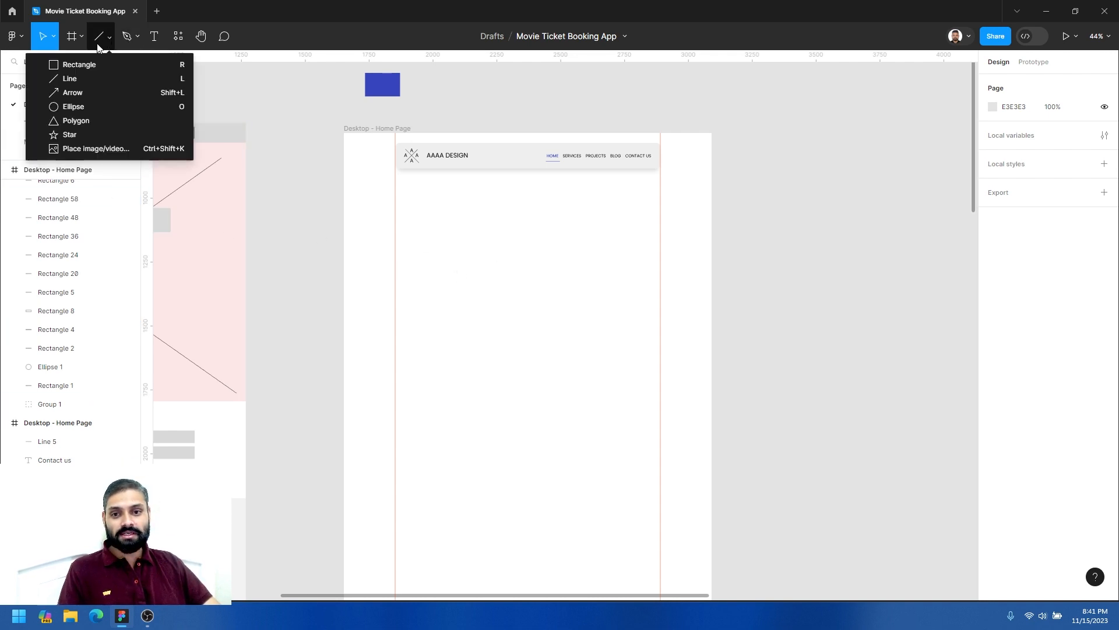
{"action": "left_click", "coordinate": [70, 64]}
{"action": "left_click_drag", "start_coordinate": [343, 133], "coordinate": [712, 400]}
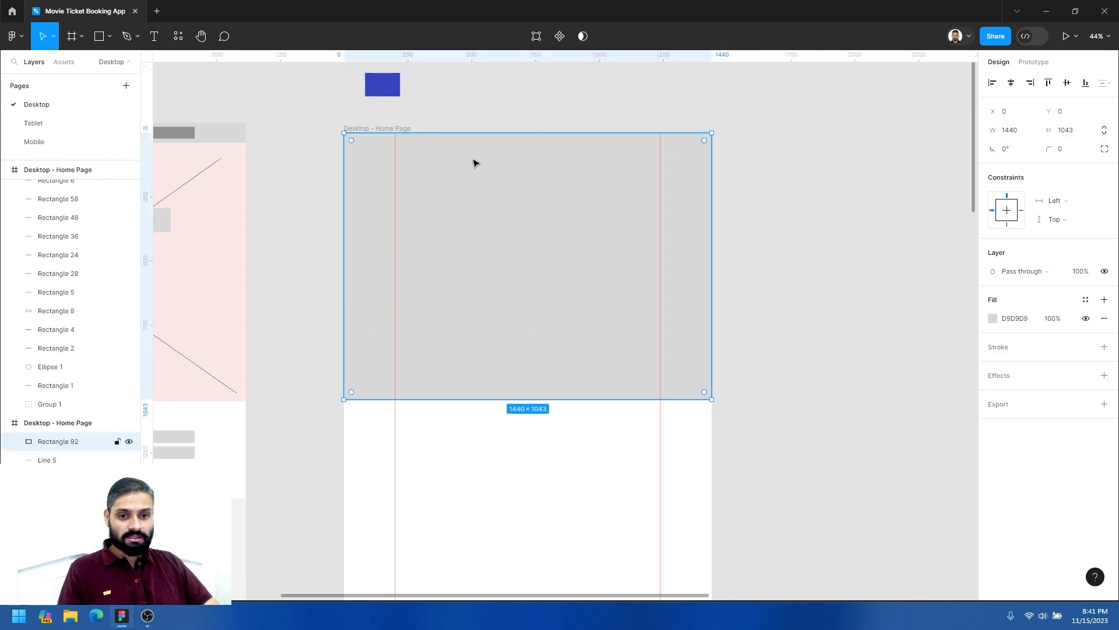
{"action": "left_click", "coordinate": [1071, 132]}
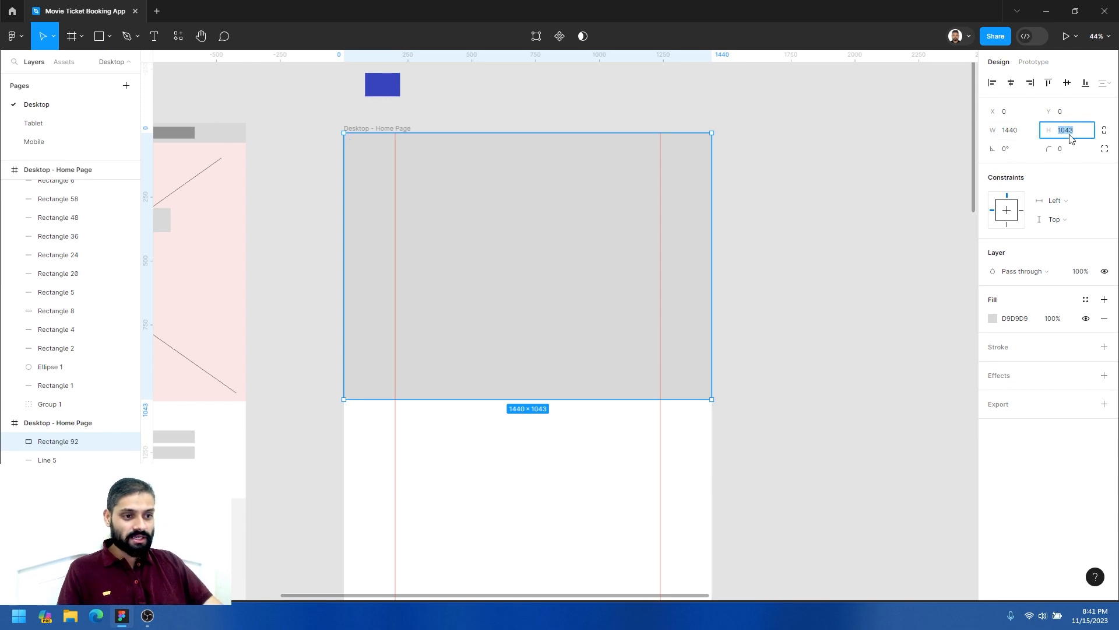
{"action": "key", "text": "Return"}
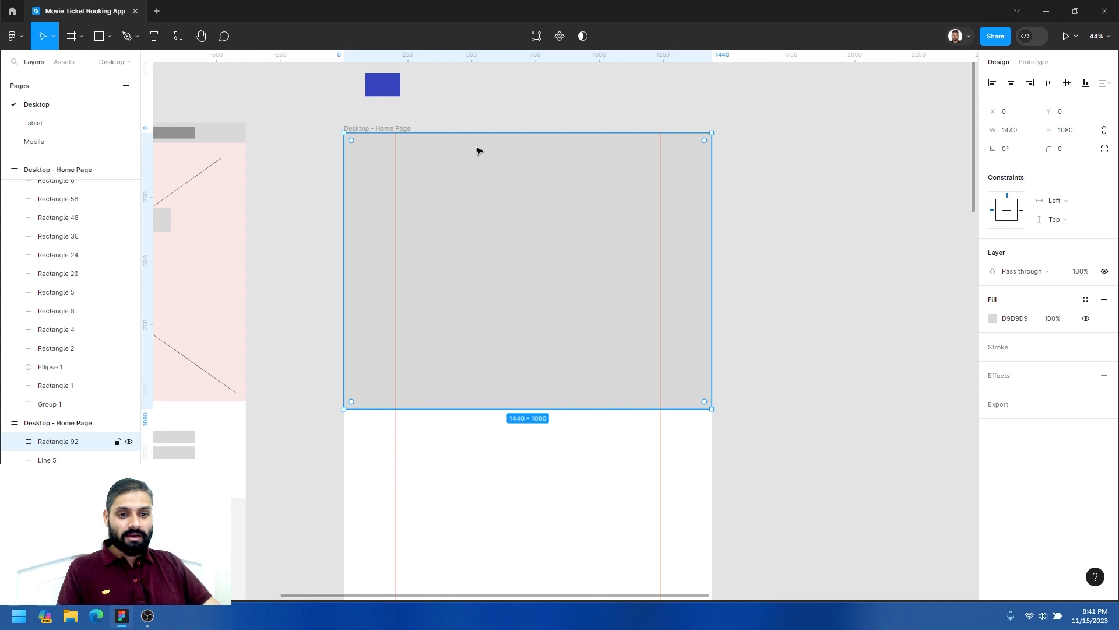
{"action": "scroll", "coordinate": [110, 388], "scroll_direction": "down", "scroll_amount": 1}
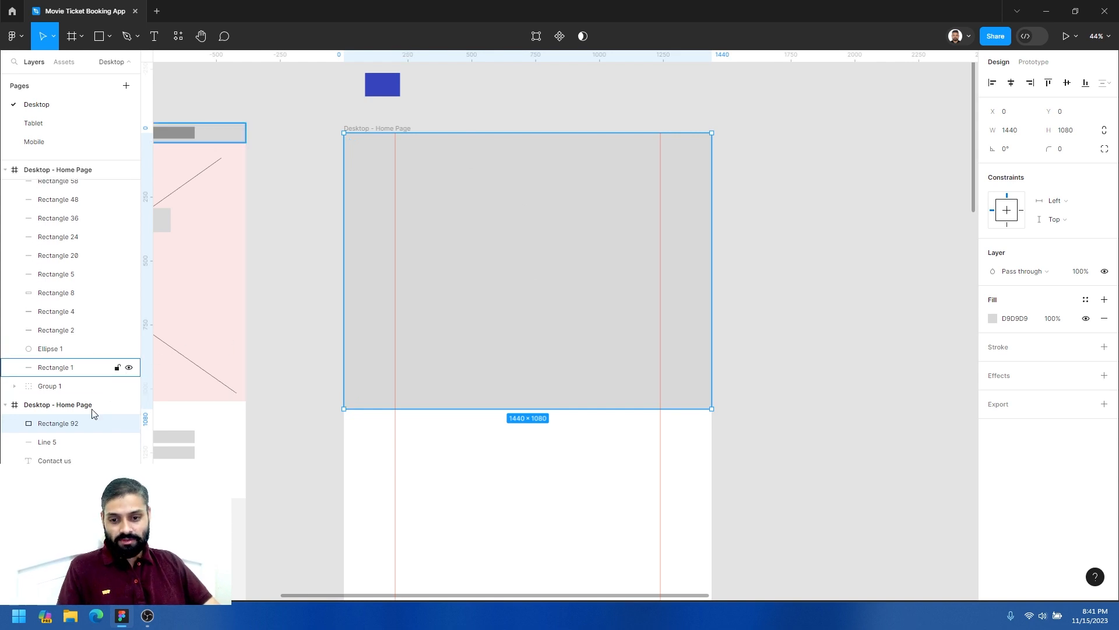
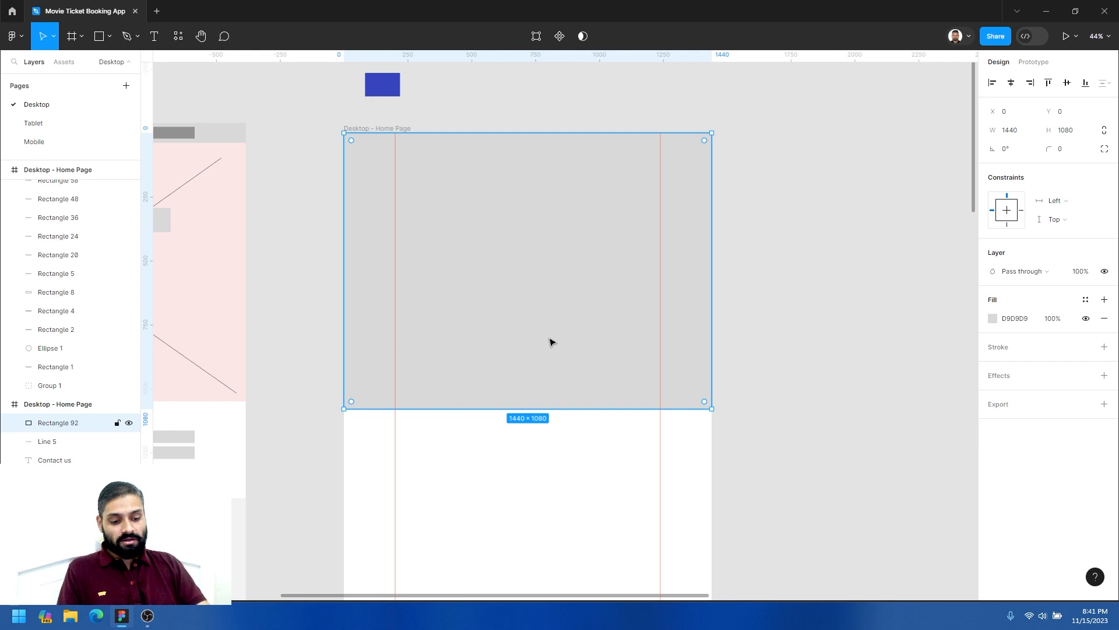
{"action": "key", "text": "["}
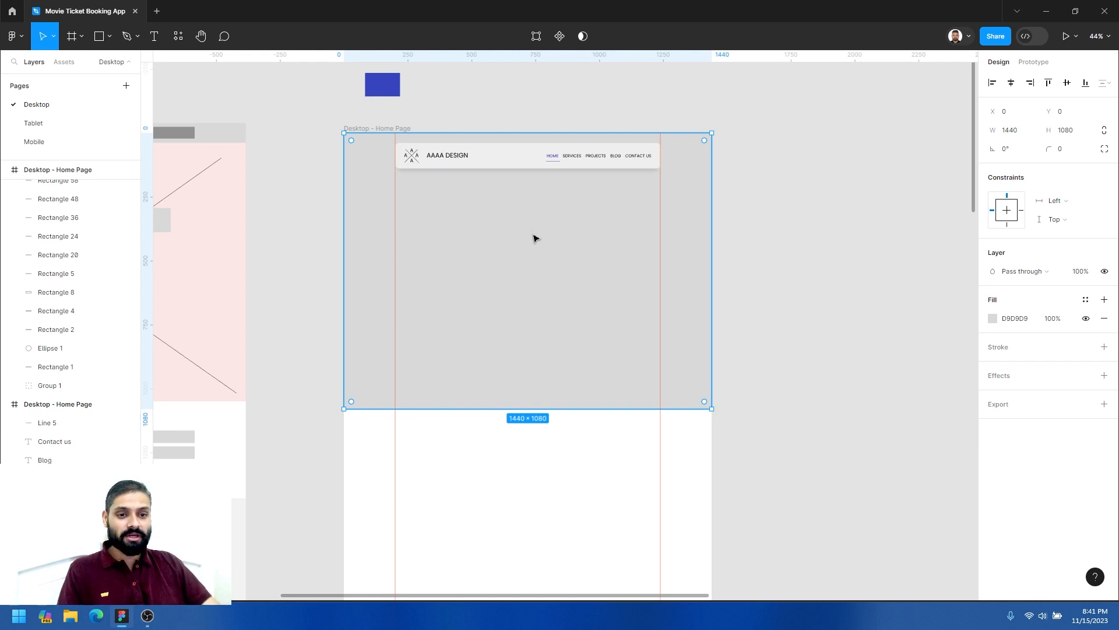
Move the grey background rectangle straight down to Y 335, clear of the navigation bar, and check the selection of the bar's elements.
{"action": "left_click_drag", "start_coordinate": [502, 264], "coordinate": [505, 317]}
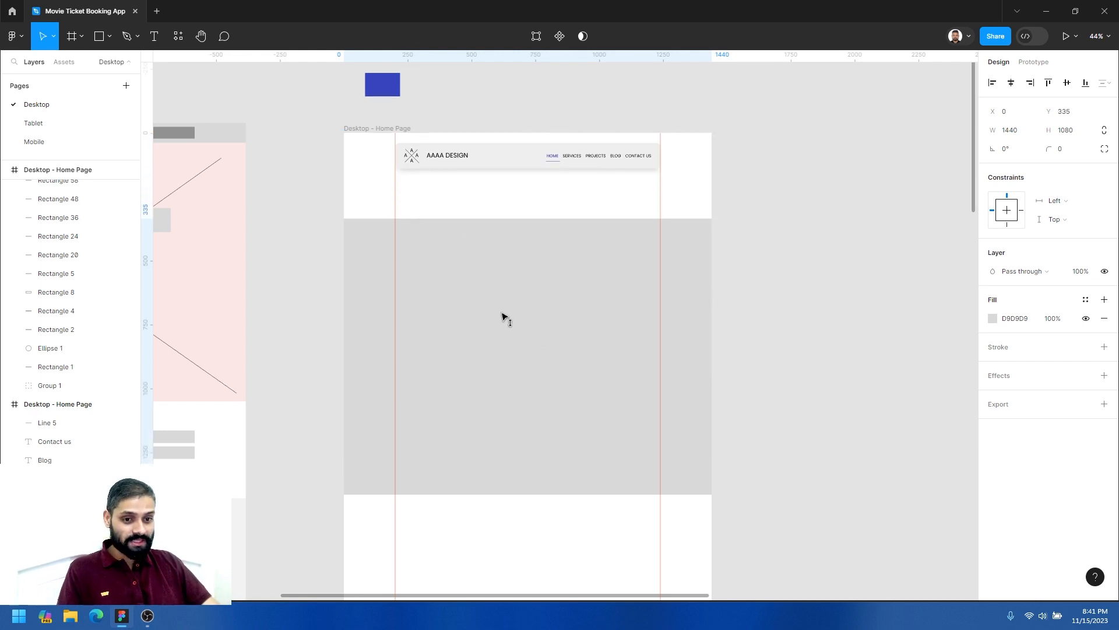
{"action": "left_click", "coordinate": [388, 149]}
{"action": "left_click", "coordinate": [421, 151]}
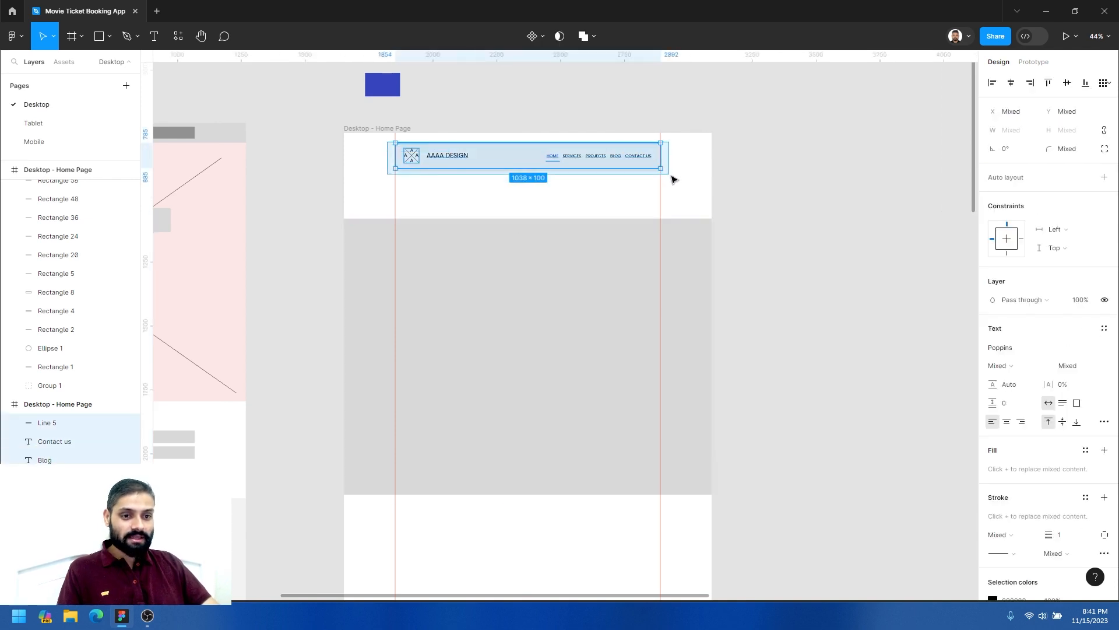
{"action": "left_click", "coordinate": [402, 183]}
{"action": "left_click_drag", "start_coordinate": [389, 144], "coordinate": [684, 181]}
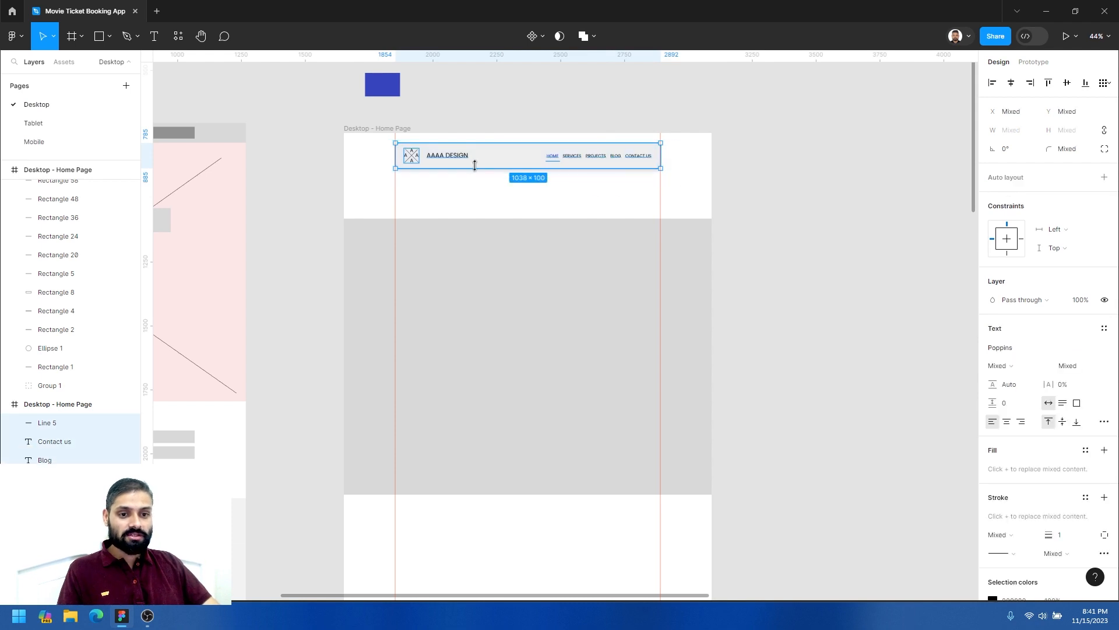
{"action": "left_click", "coordinate": [492, 180]}
Try moving the navigation bar's background and the AAAA DESIGN text separately, undoing each move.
{"action": "mouse_move", "coordinate": [505, 159]}
{"action": "left_mouse_down"}
{"action": "mouse_move", "coordinate": [505, 194]}
{"action": "mouse_move", "coordinate": [509, 177]}
{"action": "left_mouse_up"}
{"action": "key", "text": "ctrl+z"}
{"action": "left_click_drag", "start_coordinate": [452, 156], "coordinate": [459, 188]}
{"action": "key", "text": "ctrl+z"}
Group all elements of the navigation bar, including its background, logo, title, menu links and underline.
{"action": "left_click_drag", "start_coordinate": [384, 140], "coordinate": [692, 191]}
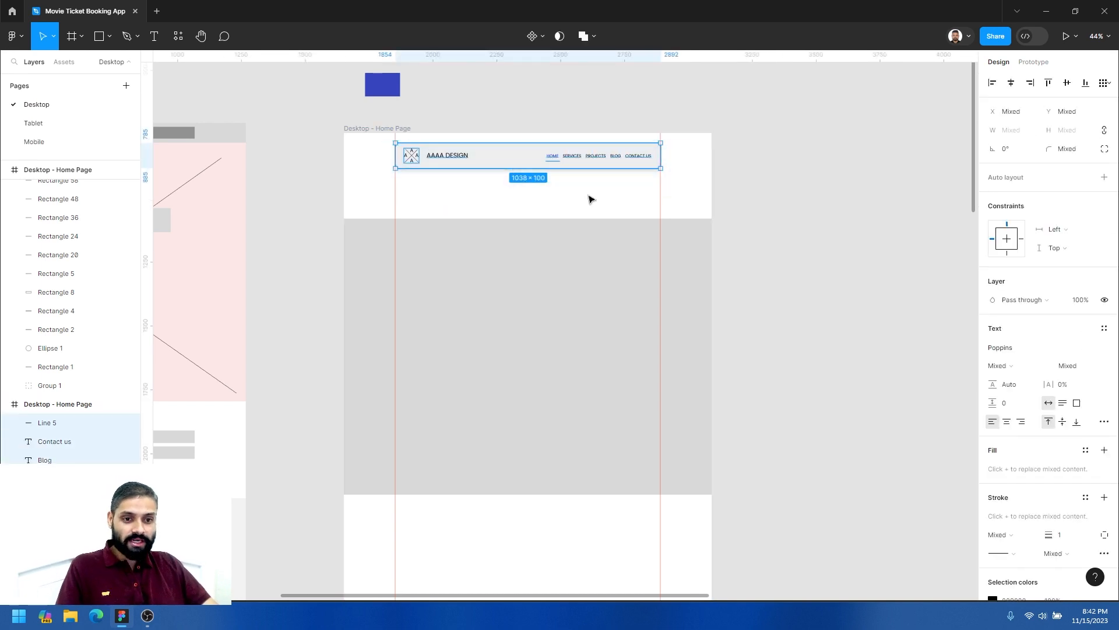
{"action": "left_click", "coordinate": [536, 194]}
{"action": "left_click_drag", "start_coordinate": [379, 137], "coordinate": [685, 185]}
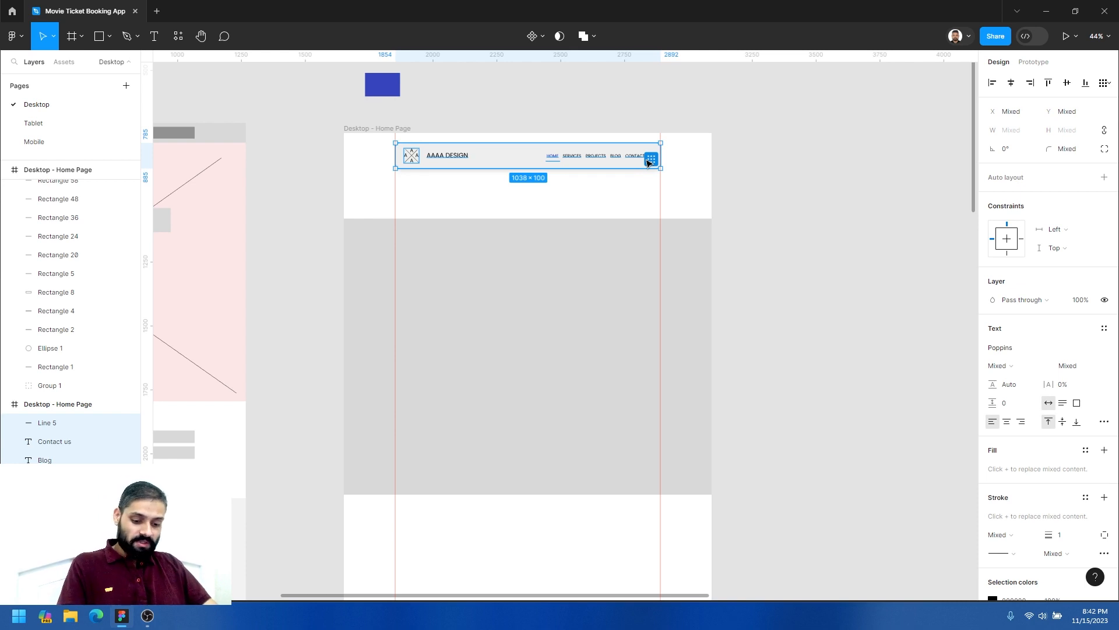
{"action": "right_click", "coordinate": [506, 155]}
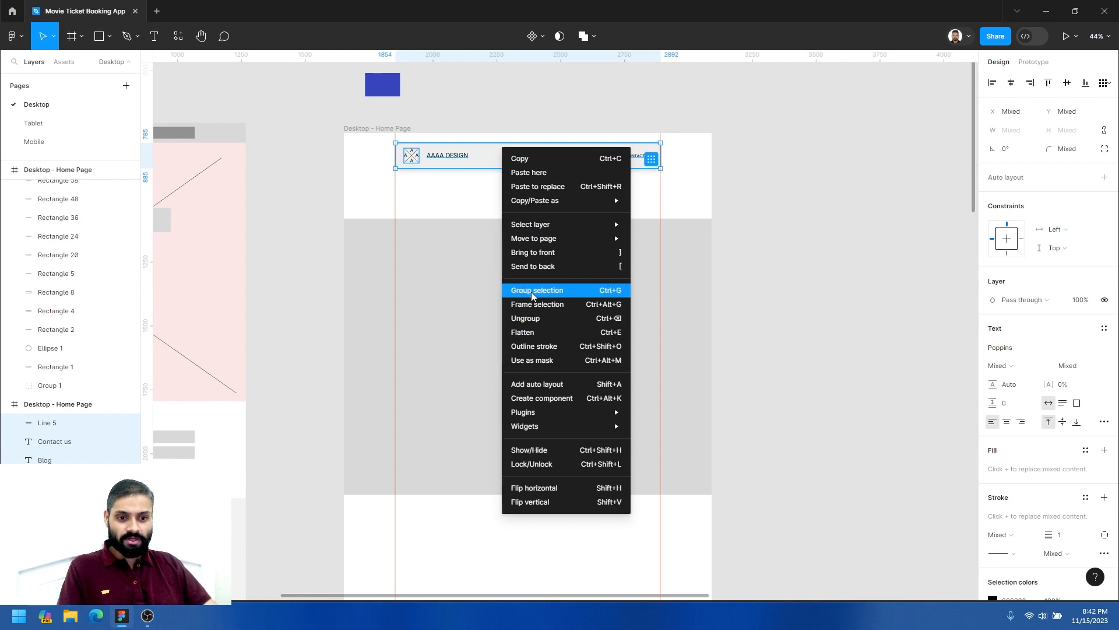
{"action": "left_click", "coordinate": [548, 297]}
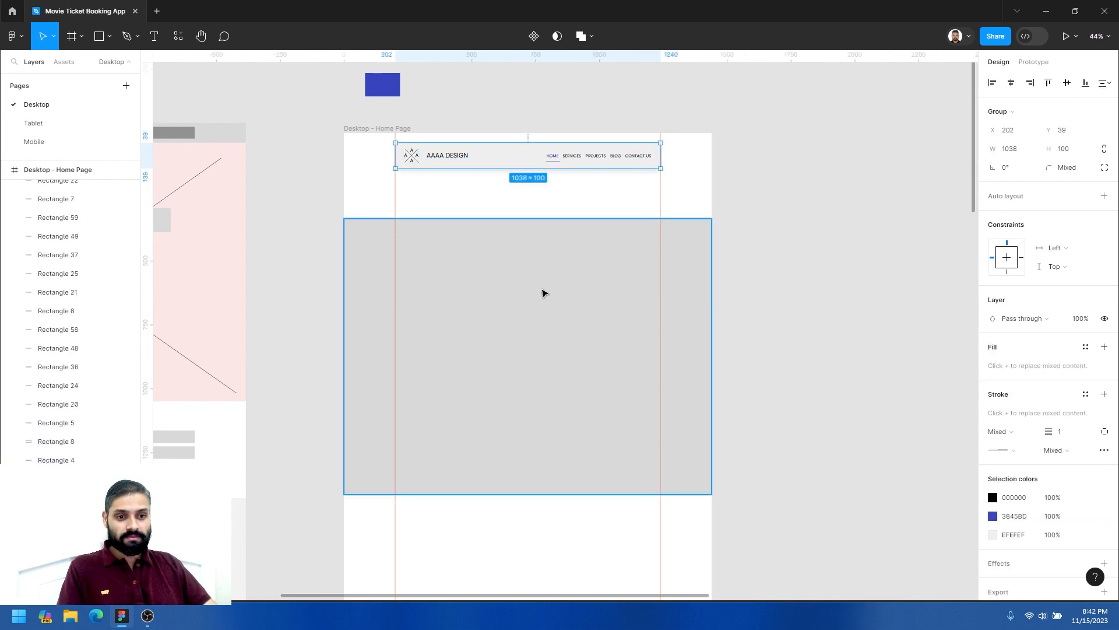
Try moving the grouped navigation bar down as one object and undo the move.
{"action": "left_click", "coordinate": [504, 198]}
{"action": "left_click_drag", "start_coordinate": [518, 165], "coordinate": [521, 202]}
{"action": "key", "text": "Escape"}
{"action": "left_click_drag", "start_coordinate": [515, 161], "coordinate": [520, 188]}
{"action": "key", "text": "ctrl+z"}
Collapse the layers of the wireframe home page frame so the mock-up frame's own layers are within reach.
{"action": "left_click", "coordinate": [521, 163]}
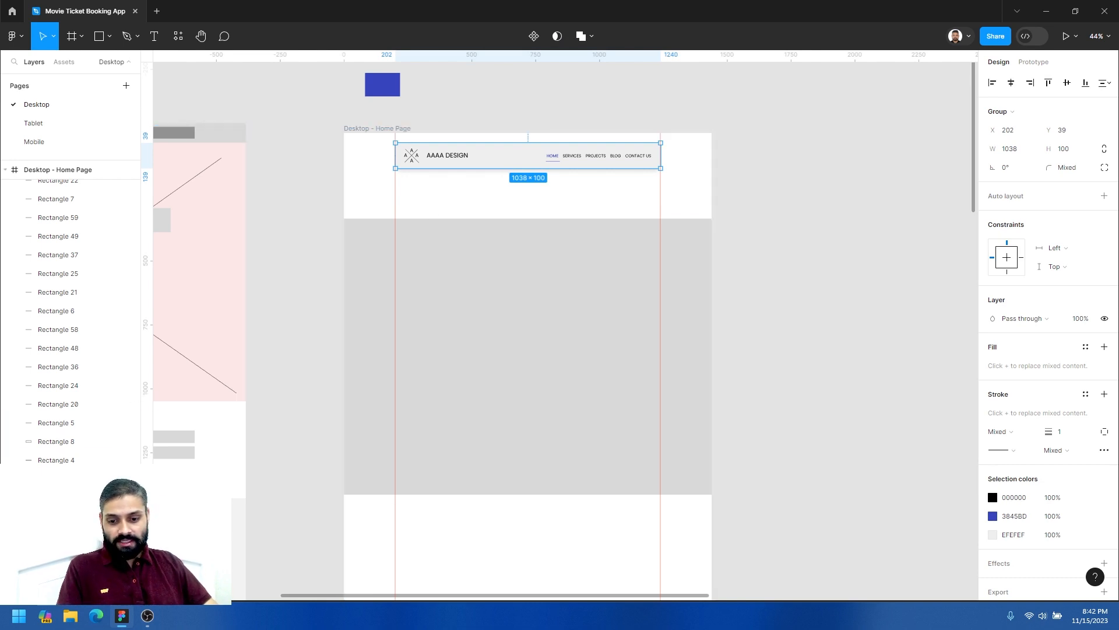
{"action": "left_click", "coordinate": [64, 256]}
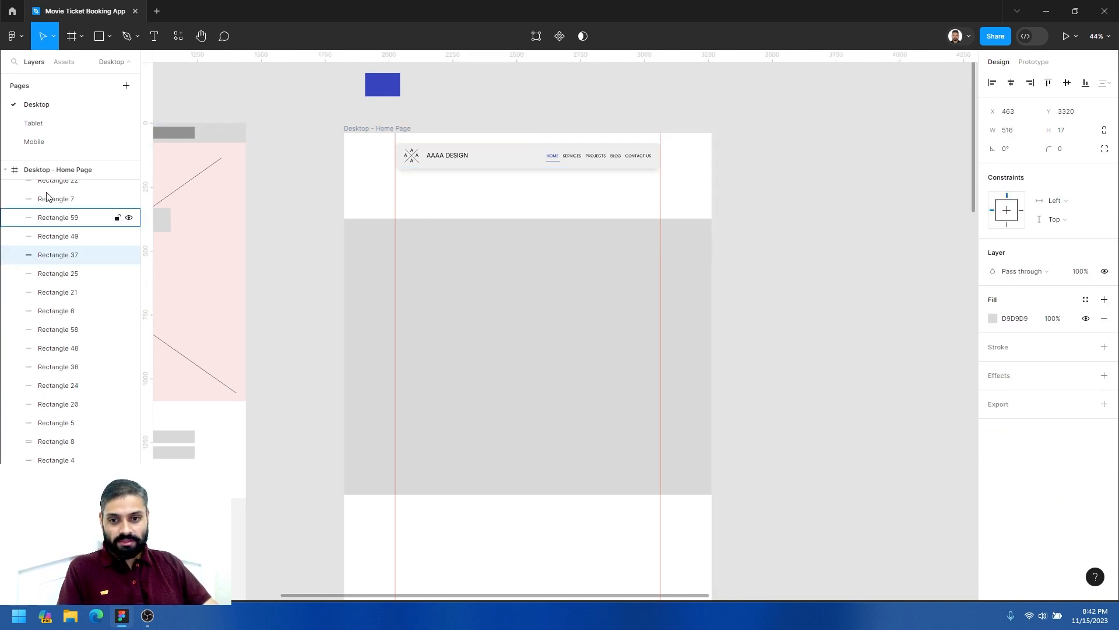
{"action": "scroll", "coordinate": [50, 212], "scroll_direction": "up", "scroll_amount": 5}
{"action": "scroll", "coordinate": [66, 267], "scroll_direction": "up", "scroll_amount": 5}
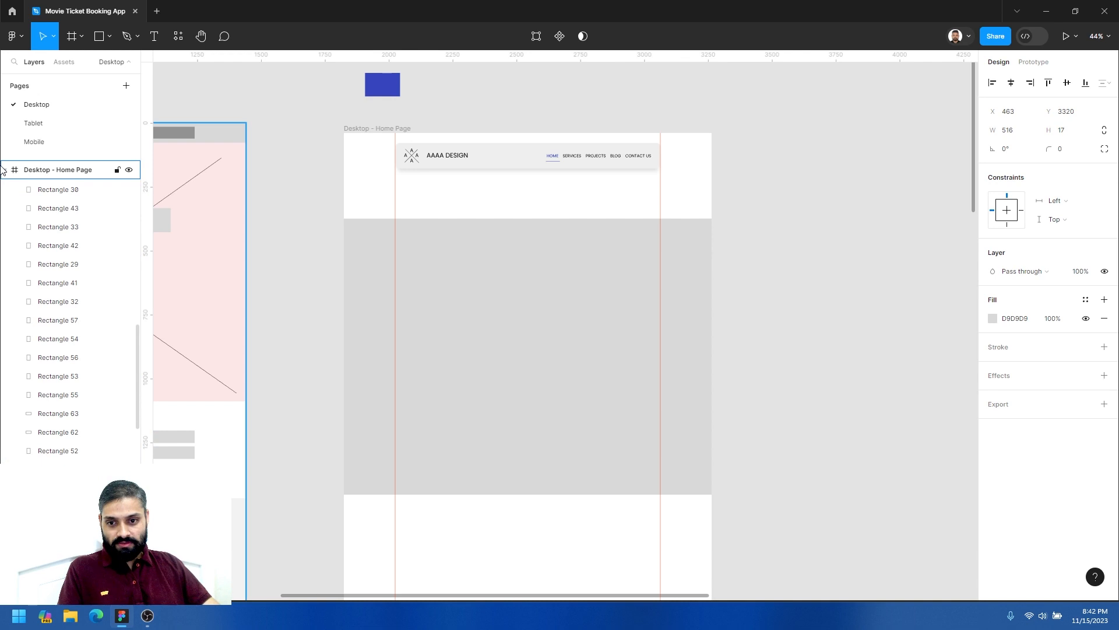
{"action": "left_click", "coordinate": [8, 174]}
{"action": "left_click", "coordinate": [38, 189]}
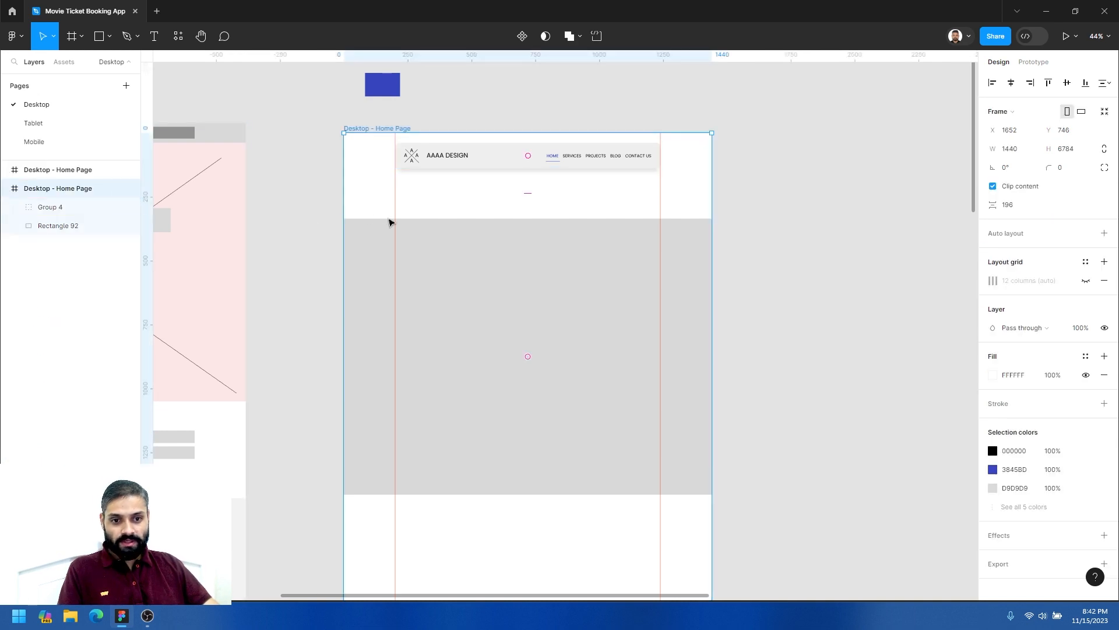
Rename the navigation bar's group as Main Navigation.
{"action": "left_click", "coordinate": [489, 161]}
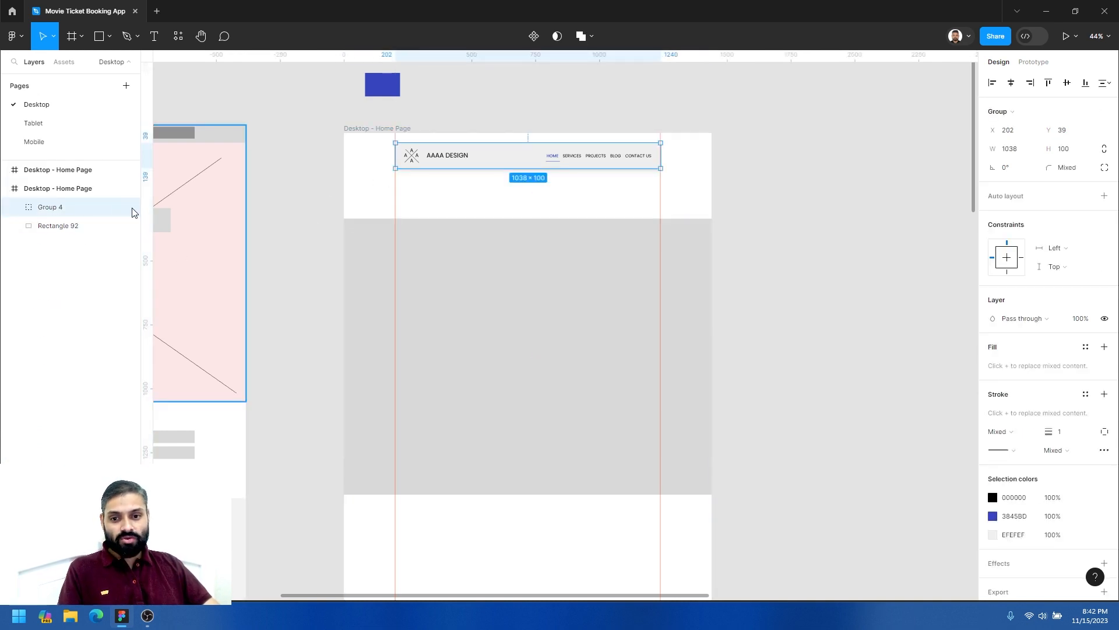
{"action": "double_click", "coordinate": [50, 208]}
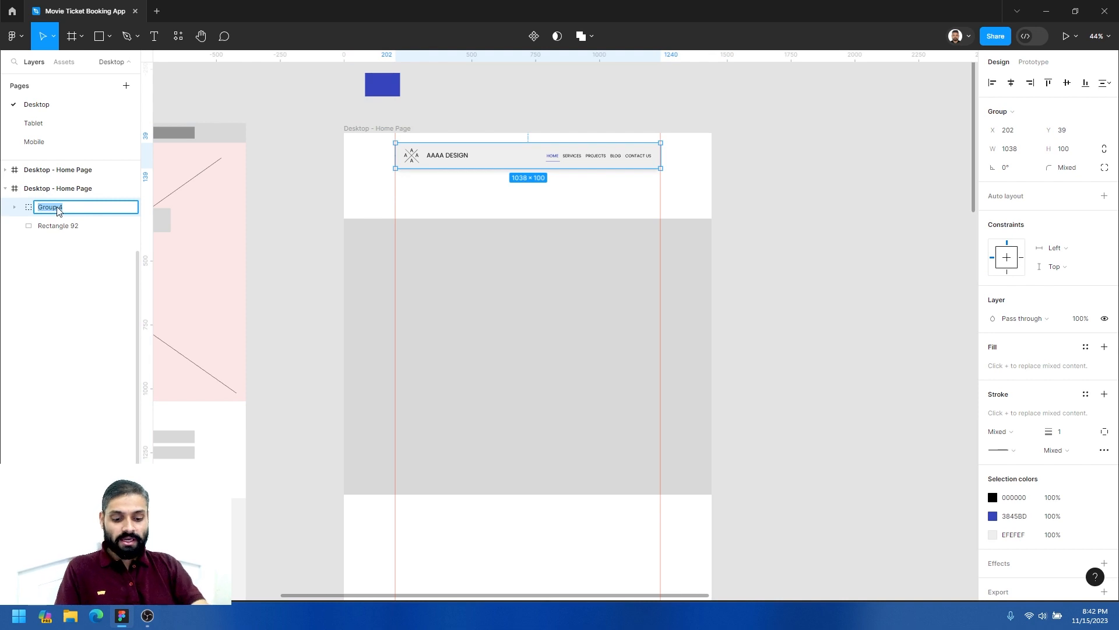
{"action": "type", "text": "Main Navigation"}
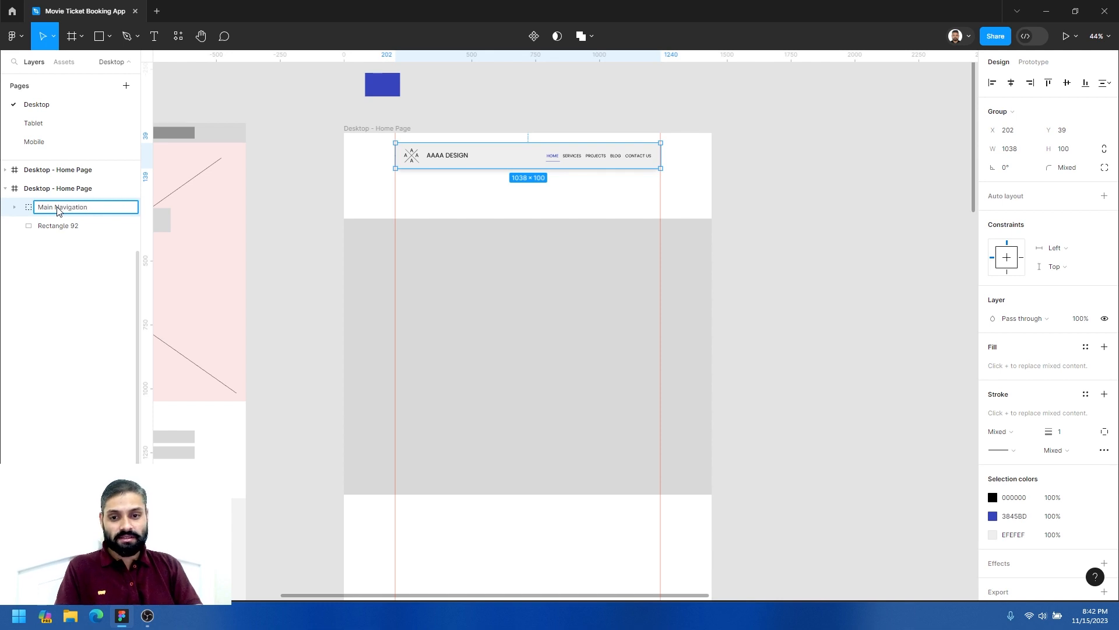
{"action": "key", "text": "Return"}
Align the 1440 × 1080 grey rectangle to the top edge of the home page frame, behind the navigation bar, and deselect it.
{"action": "left_click", "coordinate": [504, 272]}
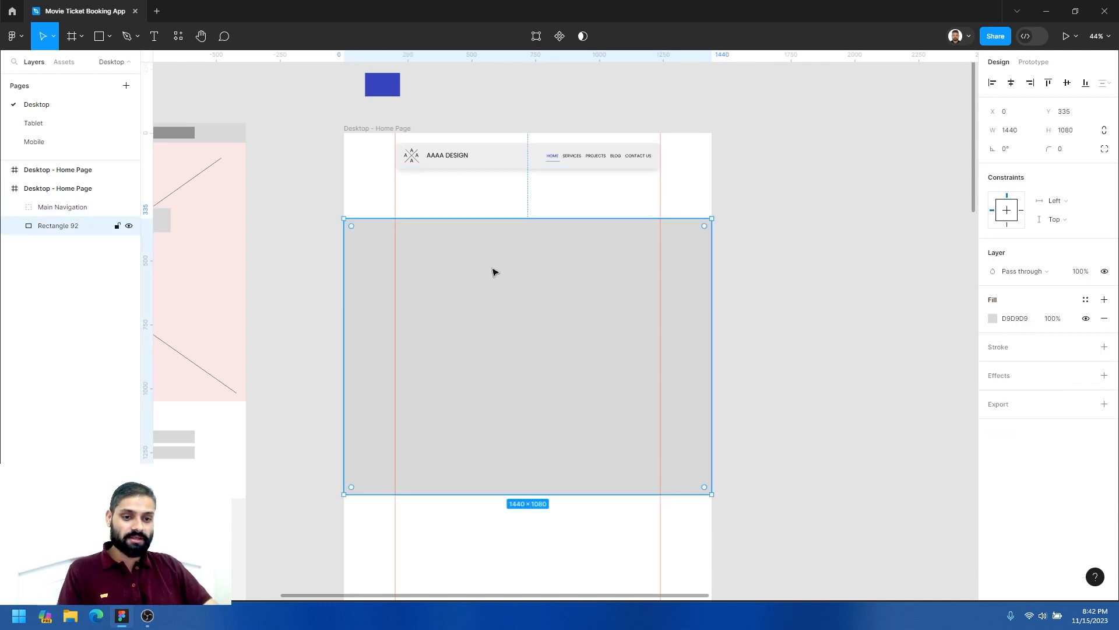
{"action": "mouse_move", "coordinate": [485, 289]}
{"action": "left_mouse_down"}
{"action": "mouse_move", "coordinate": [500, 293]}
{"action": "mouse_move", "coordinate": [489, 281]}
{"action": "left_mouse_up"}
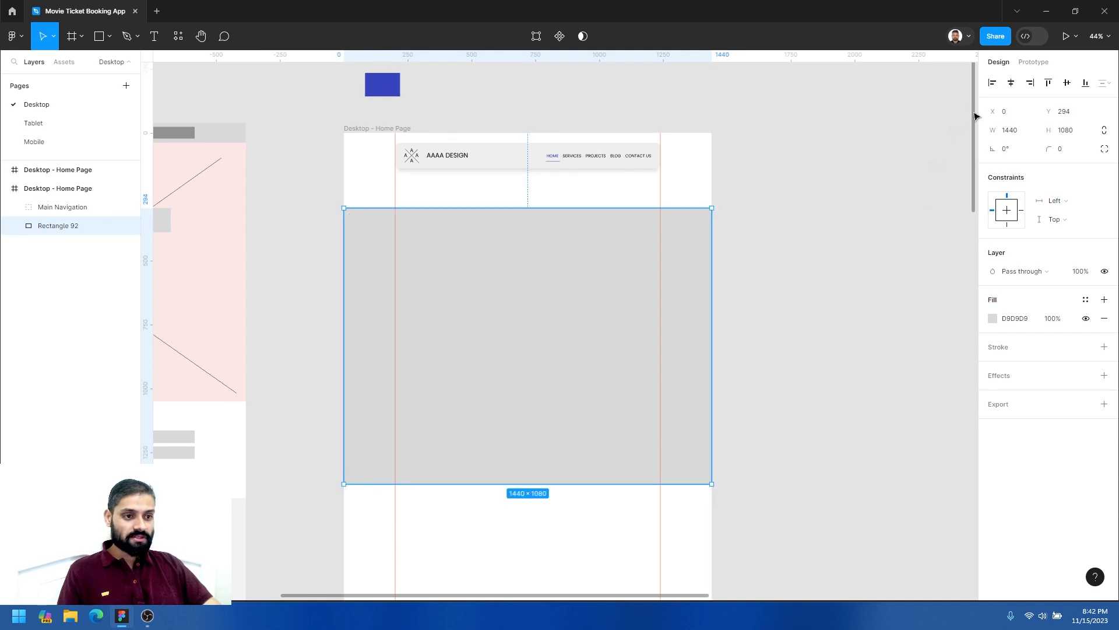
{"action": "left_click", "coordinate": [1013, 86]}
{"action": "left_click", "coordinate": [993, 83]}
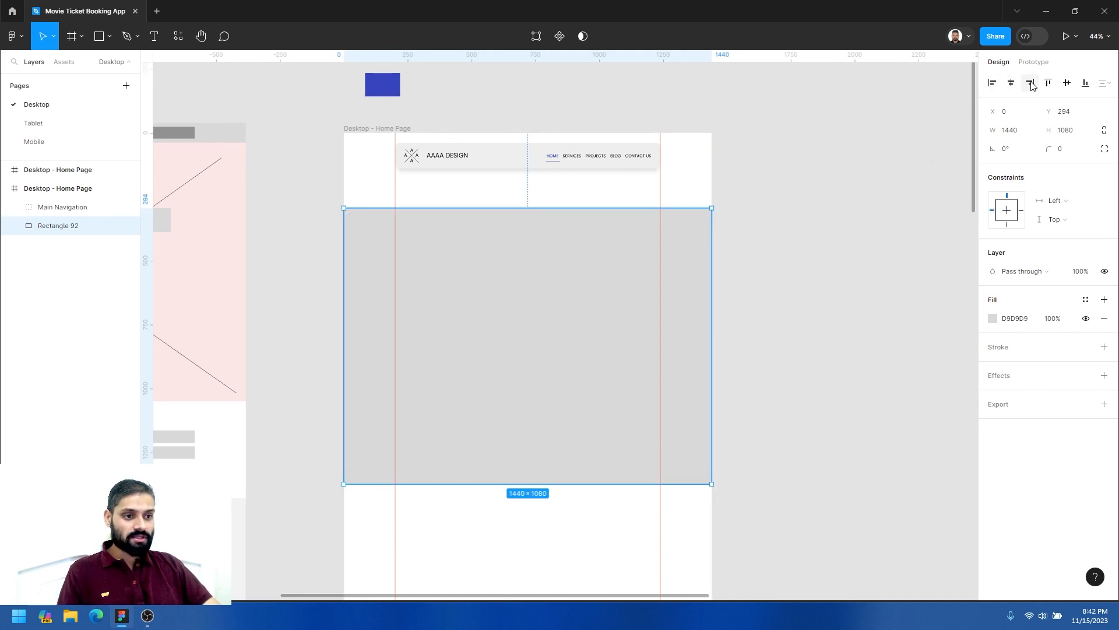
{"action": "left_click", "coordinate": [1048, 82]}
{"action": "left_click", "coordinate": [600, 449]}
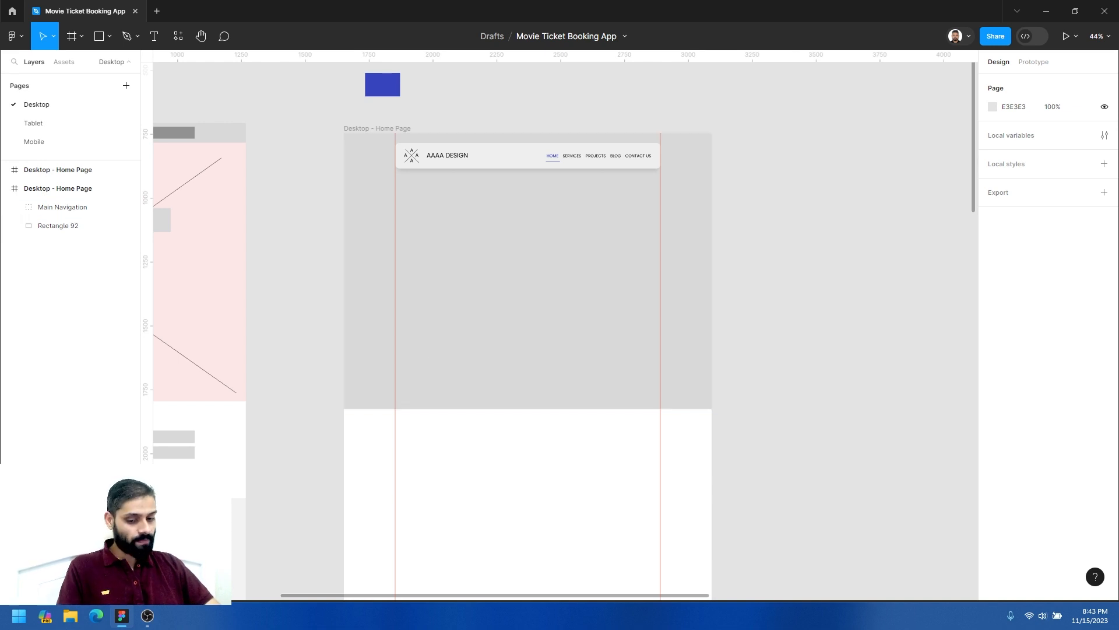
Switch to the Edge browser and open google.com/images.
{"action": "left_click", "coordinate": [96, 618]}
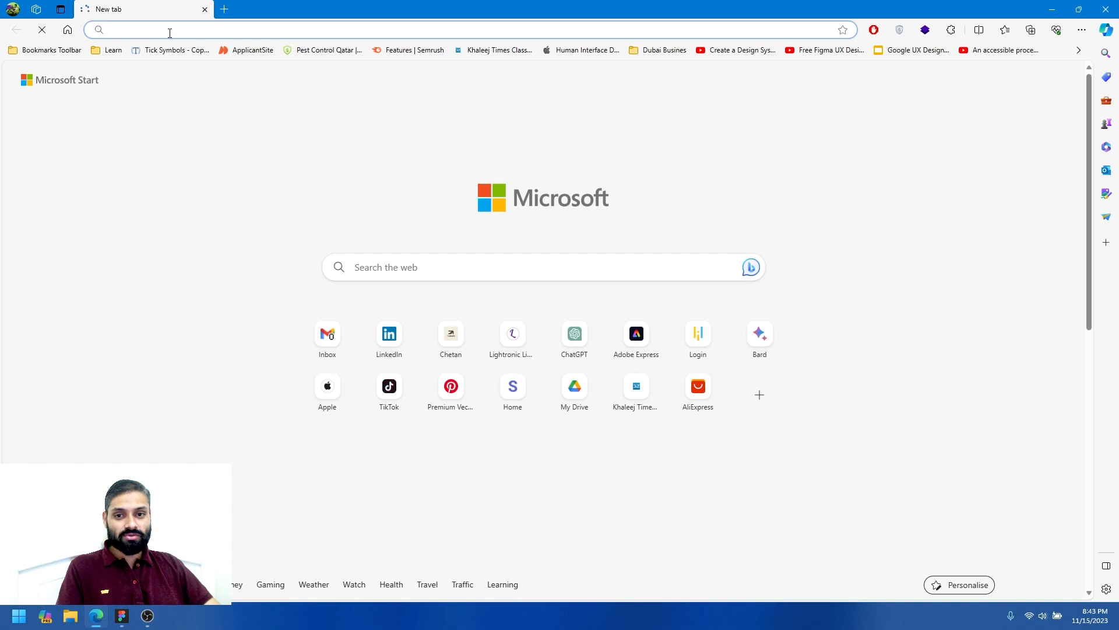
{"action": "type", "text": "google.com"}
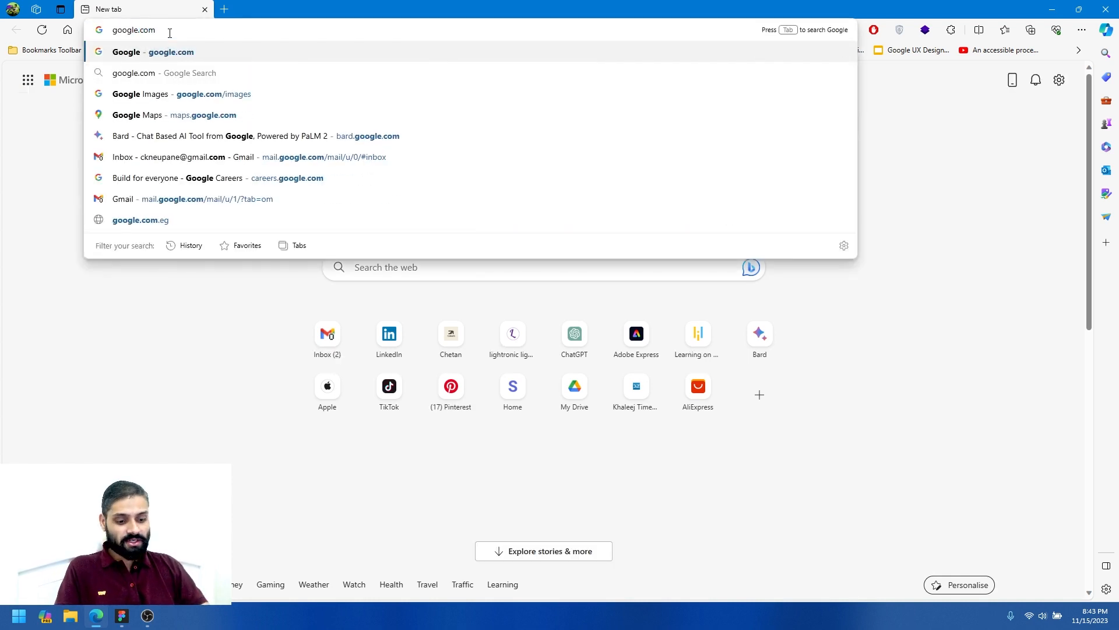
{"action": "type", "text": "/images"}
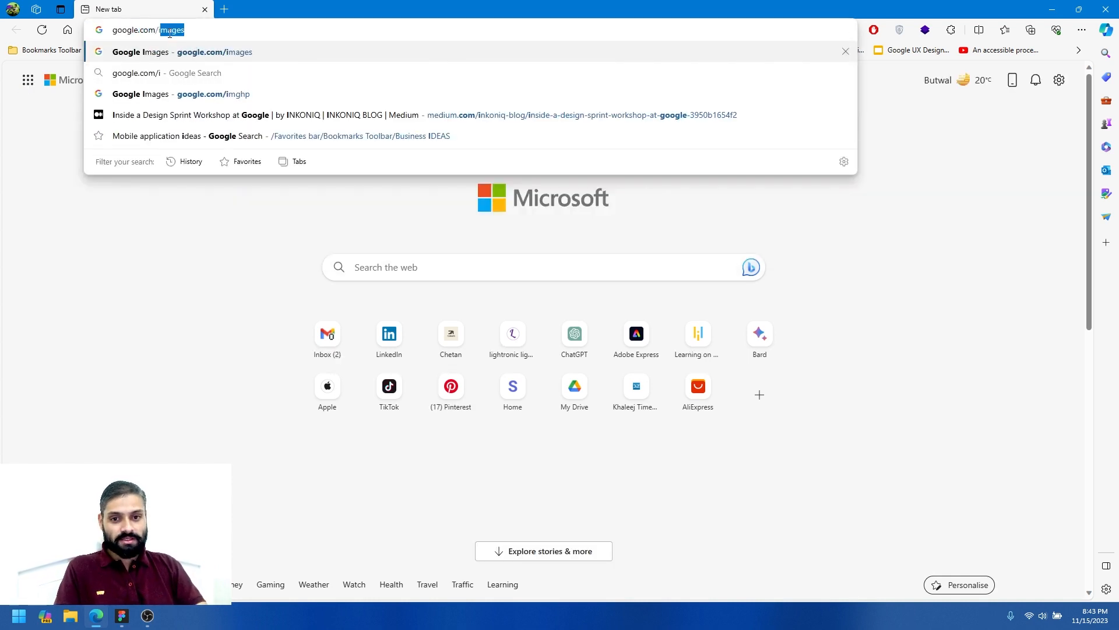
{"action": "key", "text": "Return"}
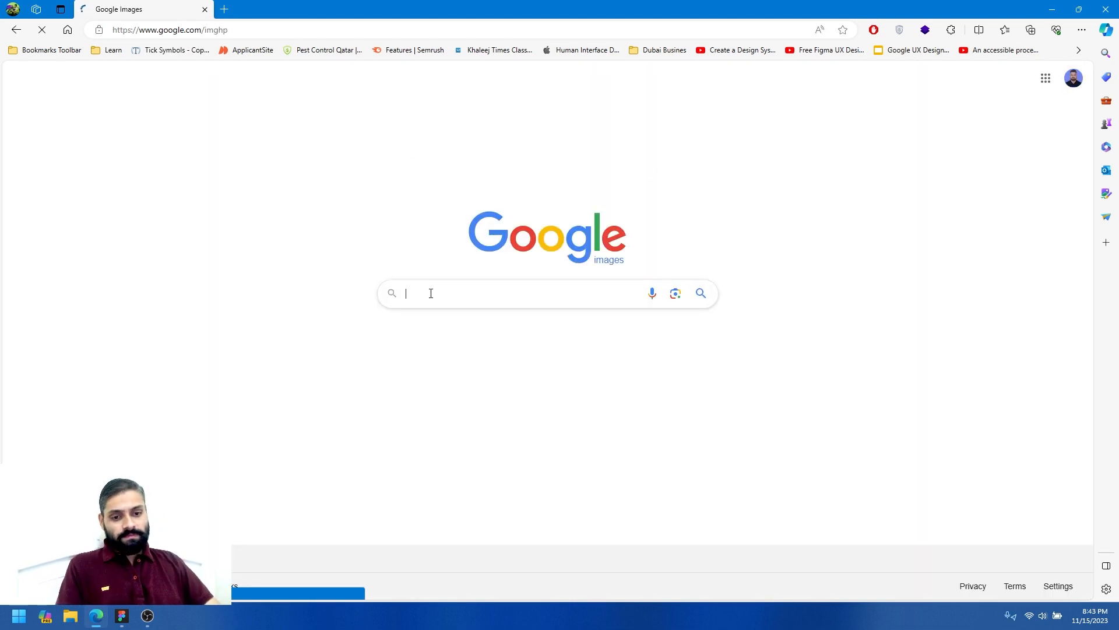
Search Google Images for "landscape".
{"action": "left_click", "coordinate": [430, 294]}
{"action": "type", "text": "lands"}
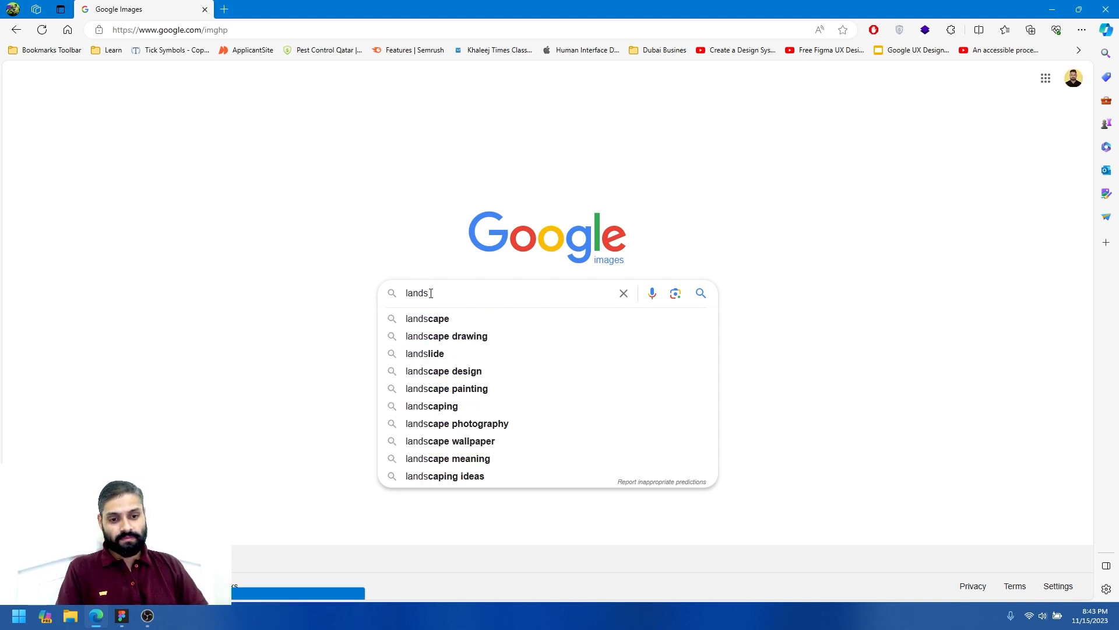
{"action": "type", "text": "cape"}
{"action": "key", "text": "Return"}
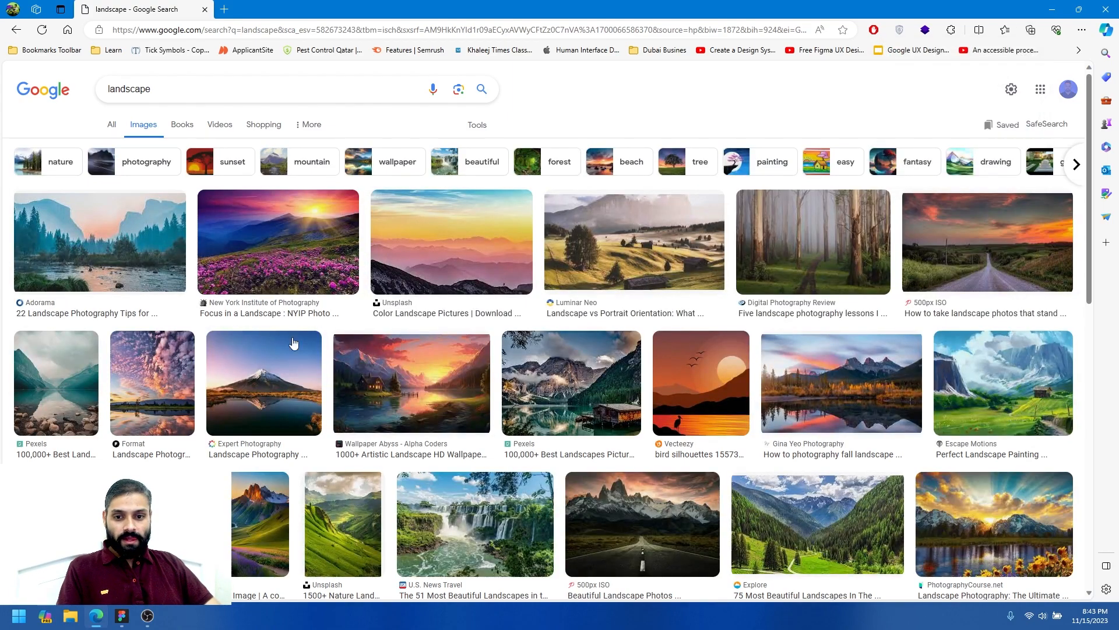
Browse the landscape image results for a suitable hero background, comparing them with the home page mock-up in Figma.
{"action": "scroll", "coordinate": [496, 389], "scroll_direction": "down", "scroll_amount": 3}
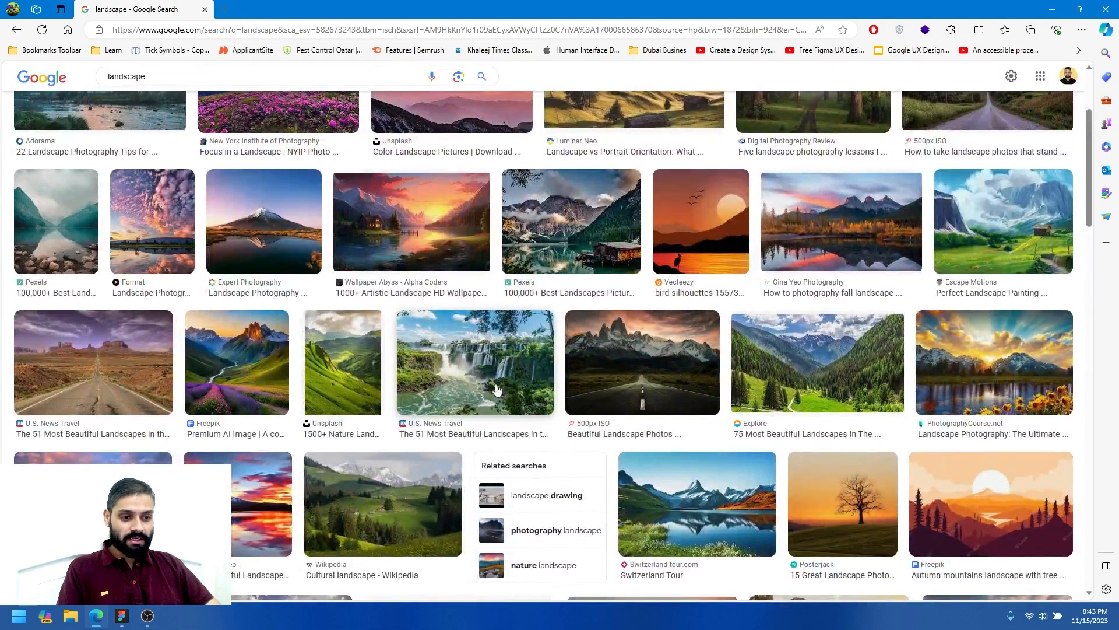
{"action": "scroll", "coordinate": [496, 390], "scroll_direction": "down", "scroll_amount": 1}
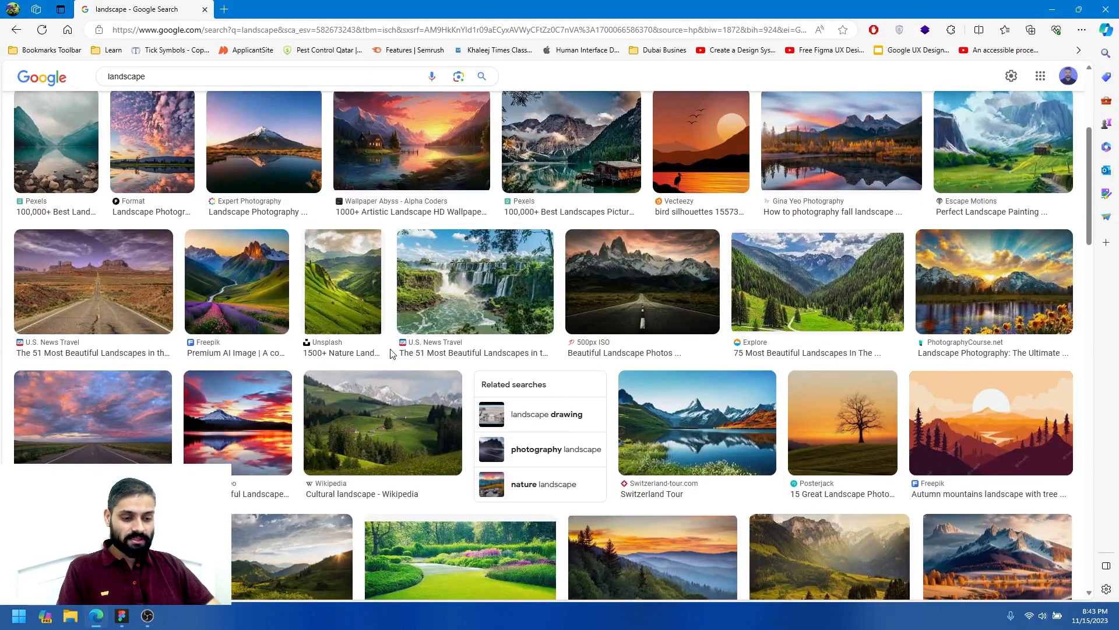
{"action": "scroll", "coordinate": [391, 353], "scroll_direction": "down", "scroll_amount": 3}
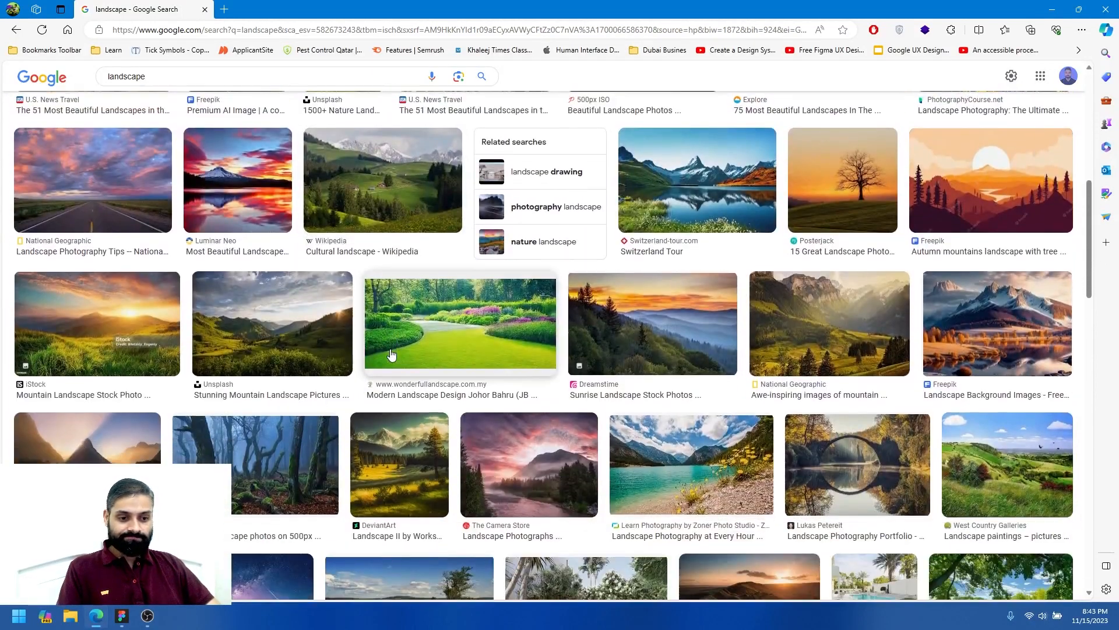
{"action": "scroll", "coordinate": [391, 355], "scroll_direction": "down", "scroll_amount": 1}
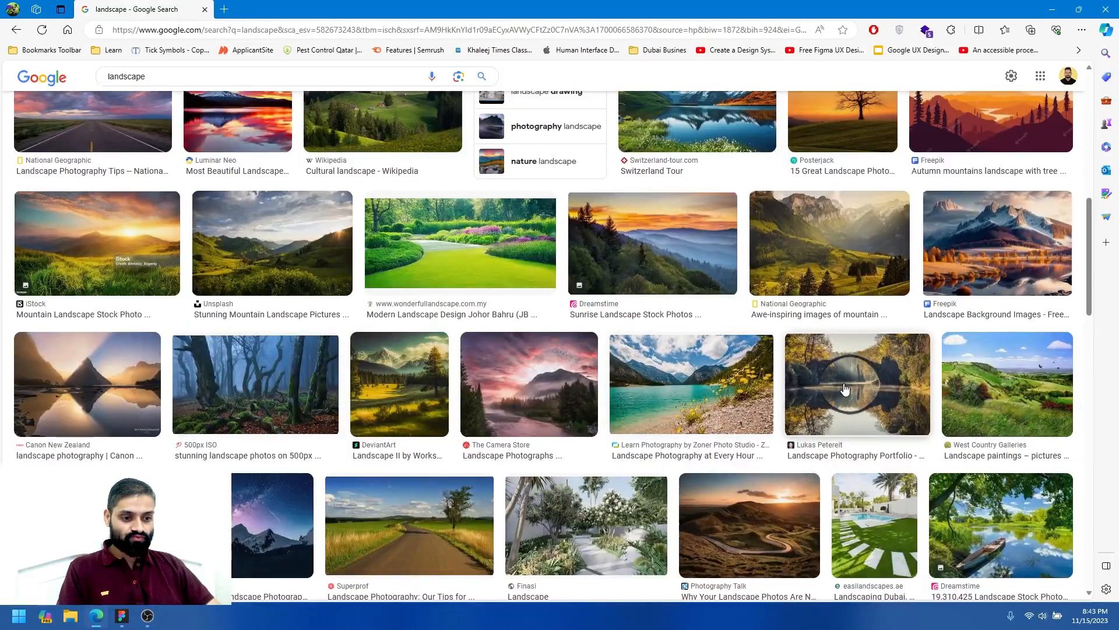
{"action": "scroll", "coordinate": [844, 390], "scroll_direction": "down", "scroll_amount": 1}
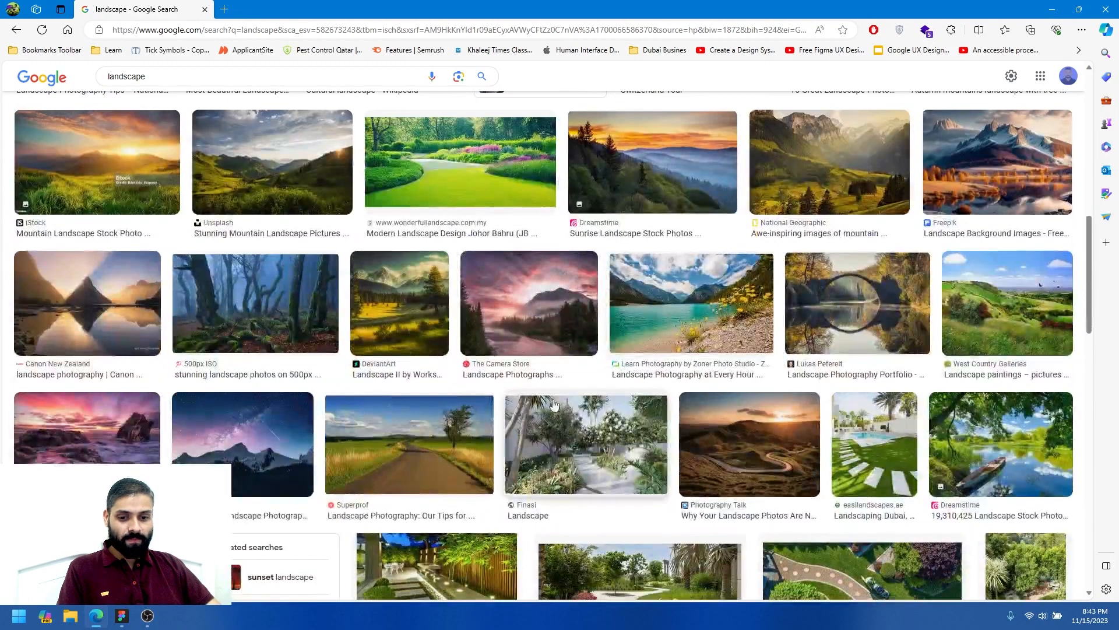
{"action": "scroll", "coordinate": [450, 400], "scroll_direction": "up", "scroll_amount": 2}
{"action": "scroll", "coordinate": [449, 400], "scroll_direction": "up", "scroll_amount": 1}
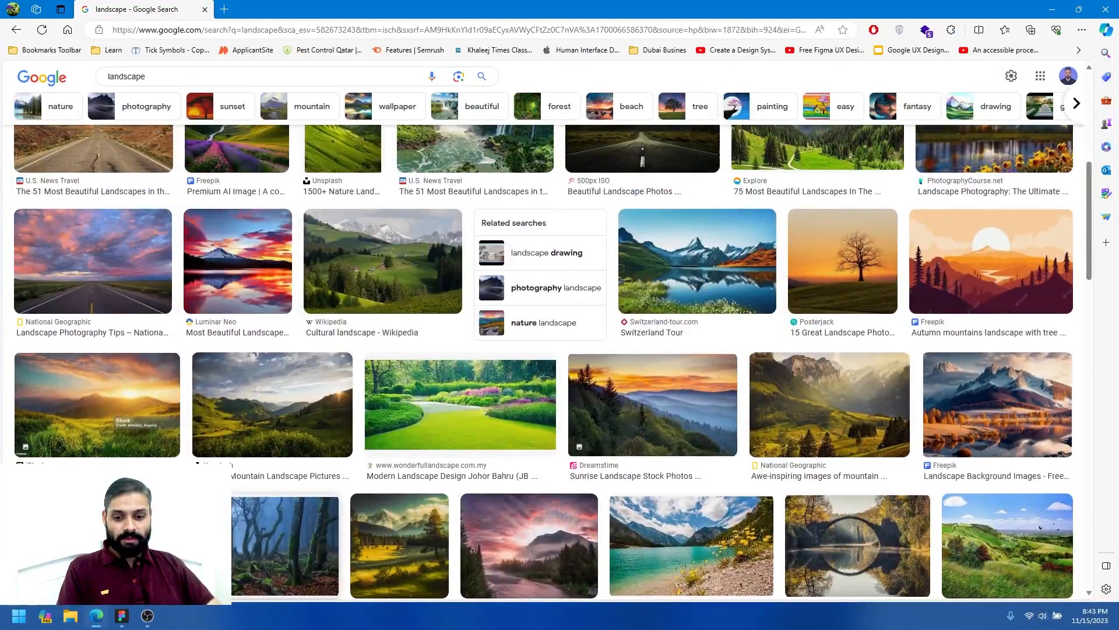
{"action": "left_click", "coordinate": [122, 616]}
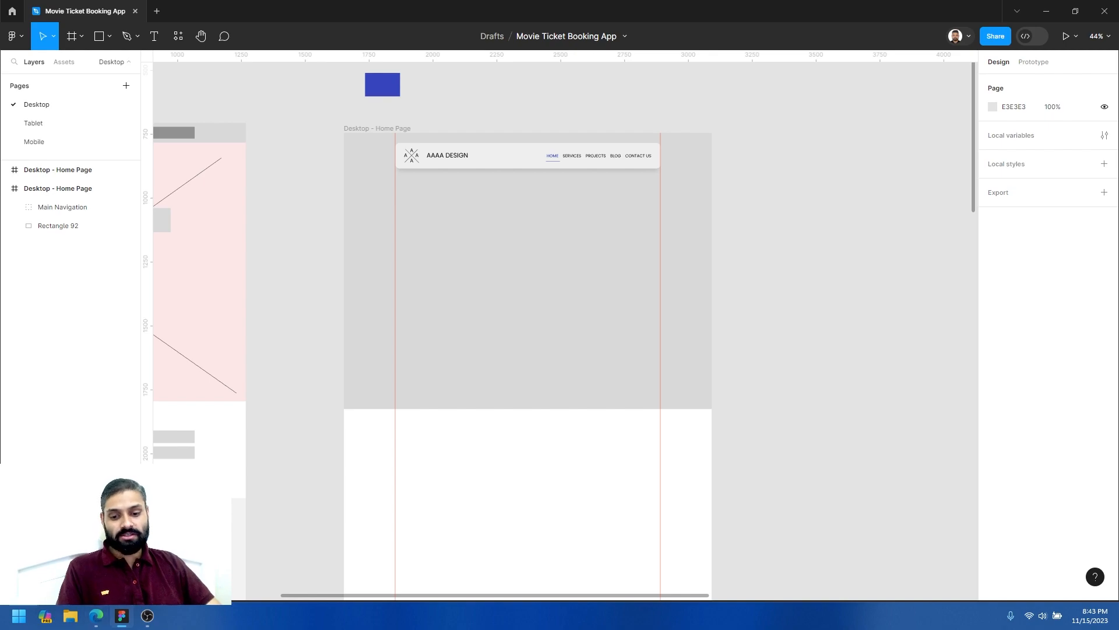
{"action": "key", "text": "alt+Tab"}
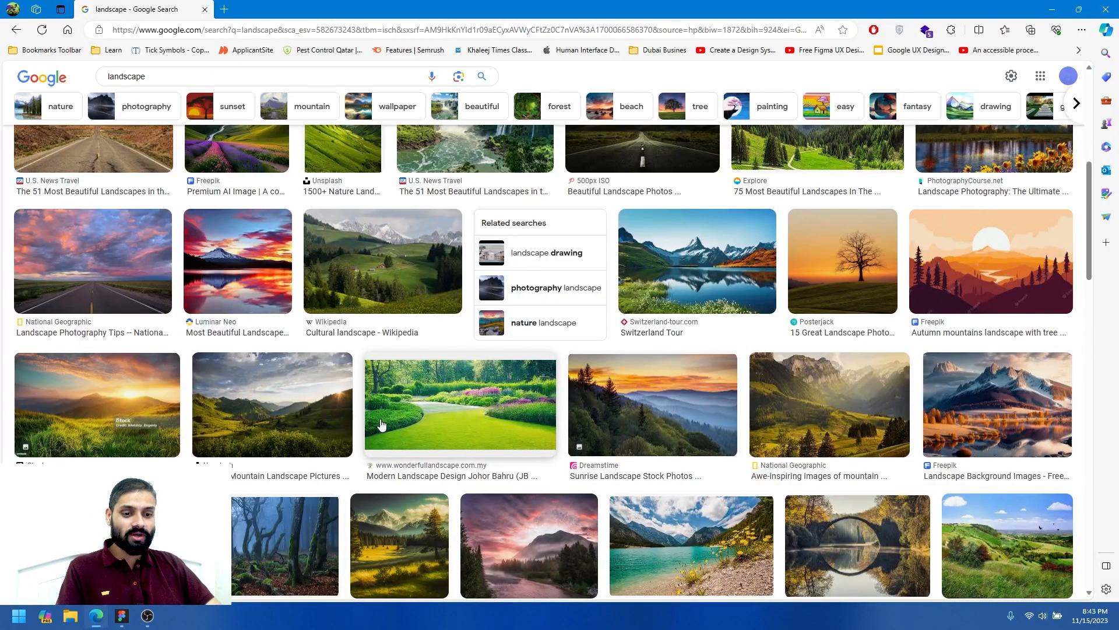
Open the larger preview of the desert road photo titled "The 51 Most Beautiful Landscapes in the World".
{"action": "scroll", "coordinate": [250, 437], "scroll_direction": "down", "scroll_amount": 1}
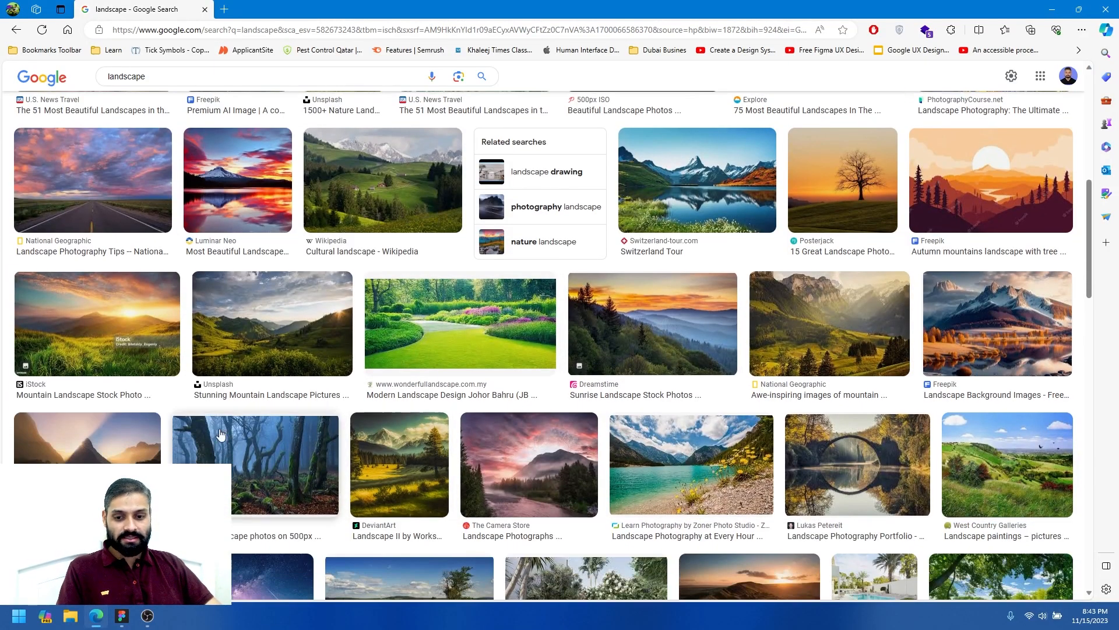
{"action": "scroll", "coordinate": [175, 403], "scroll_direction": "up", "scroll_amount": 3}
{"action": "scroll", "coordinate": [175, 399], "scroll_direction": "up", "scroll_amount": 2}
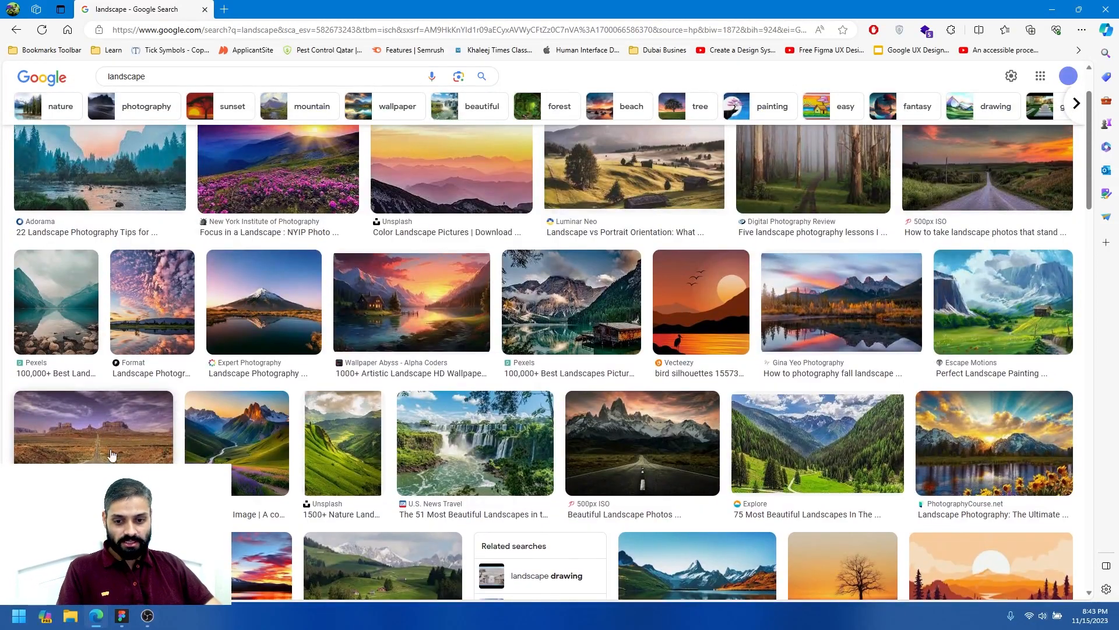
{"action": "left_click", "coordinate": [95, 438]}
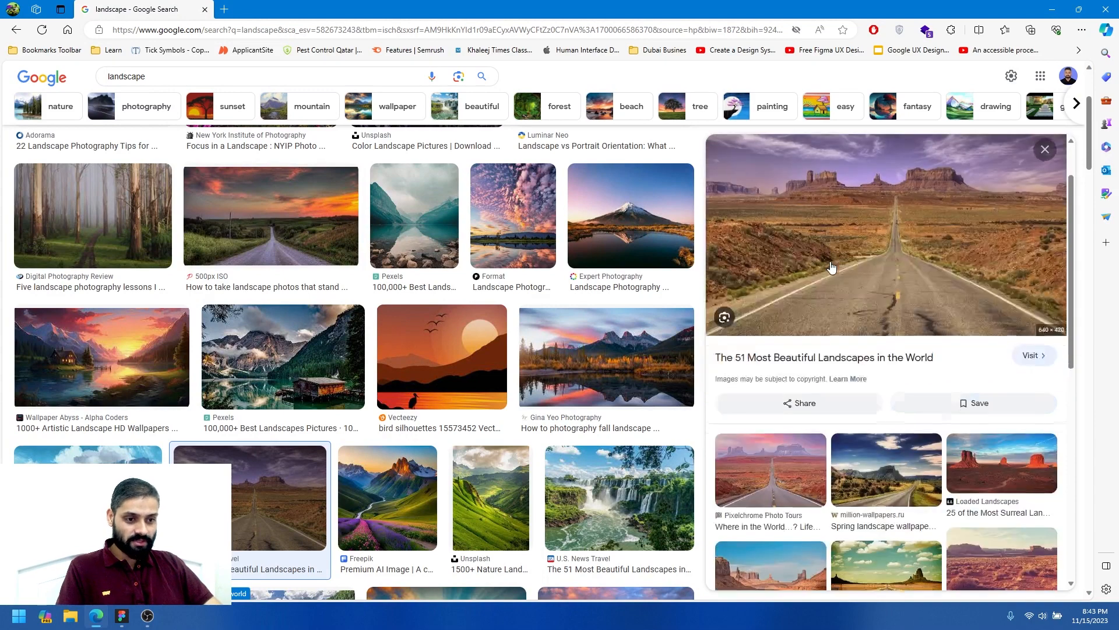
Examine the desert road photo as a possible hero background, comparing it with the home page mock-up in Figma.
{"action": "scroll", "coordinate": [892, 219], "scroll_direction": "down", "scroll_amount": 1}
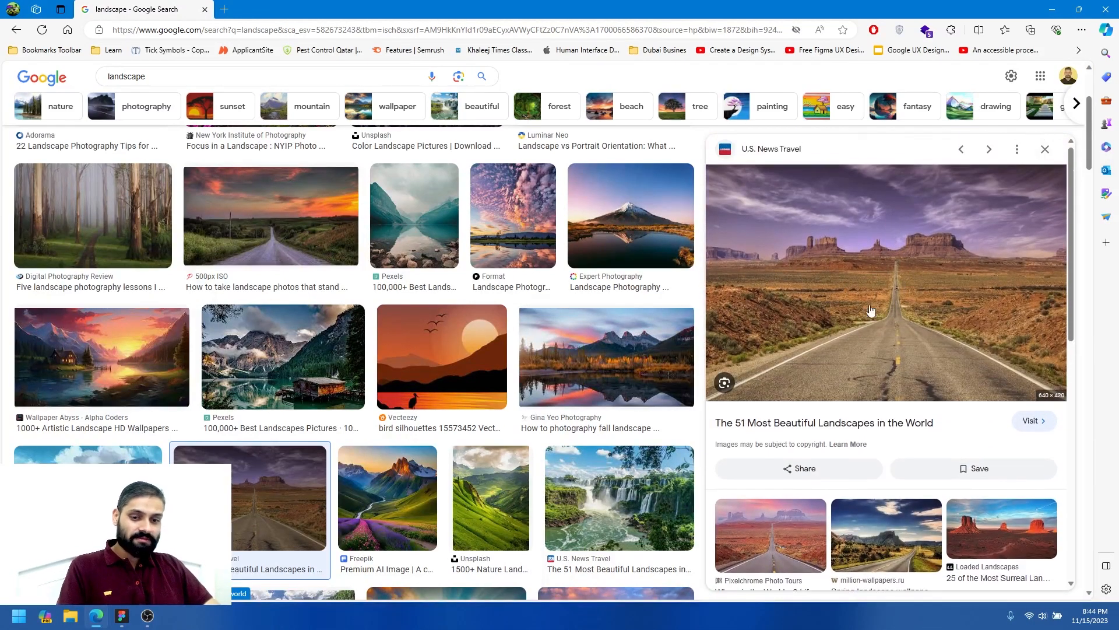
{"action": "scroll", "coordinate": [913, 356], "scroll_direction": "down", "scroll_amount": 2}
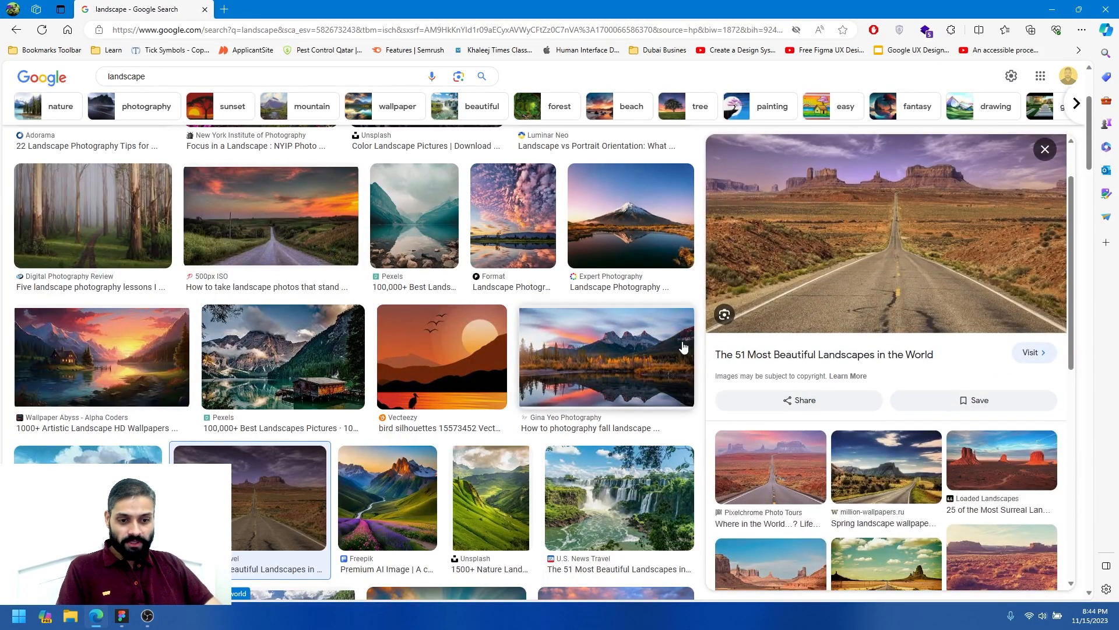
{"action": "left_click", "coordinate": [123, 618]}
{"action": "scroll", "coordinate": [385, 167], "scroll_direction": "up", "scroll_amount": 1}
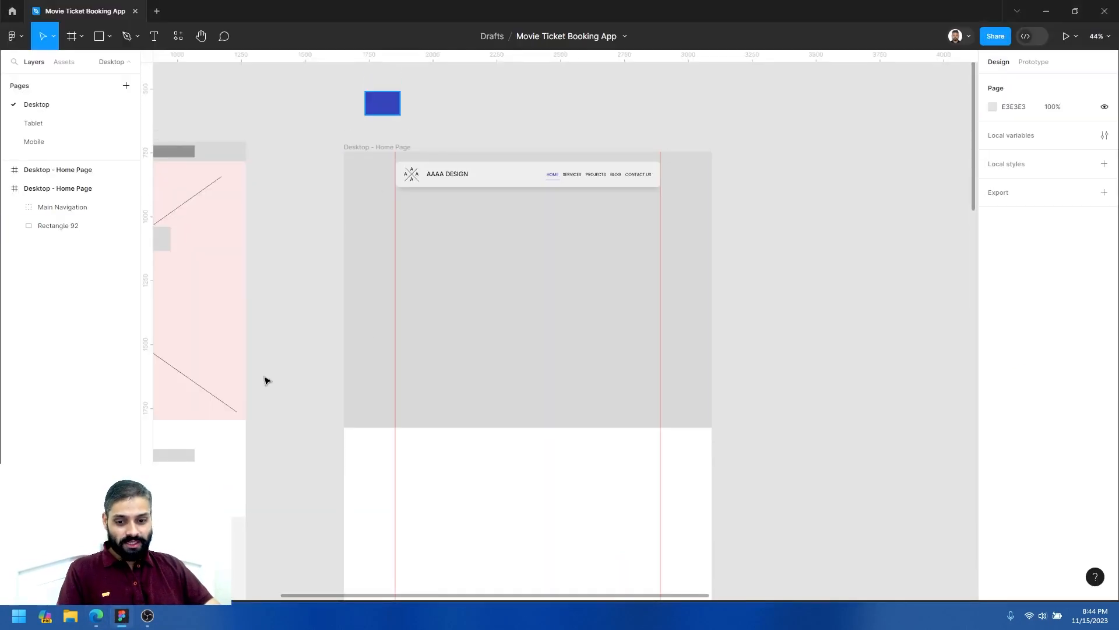
{"action": "left_click", "coordinate": [147, 617]}
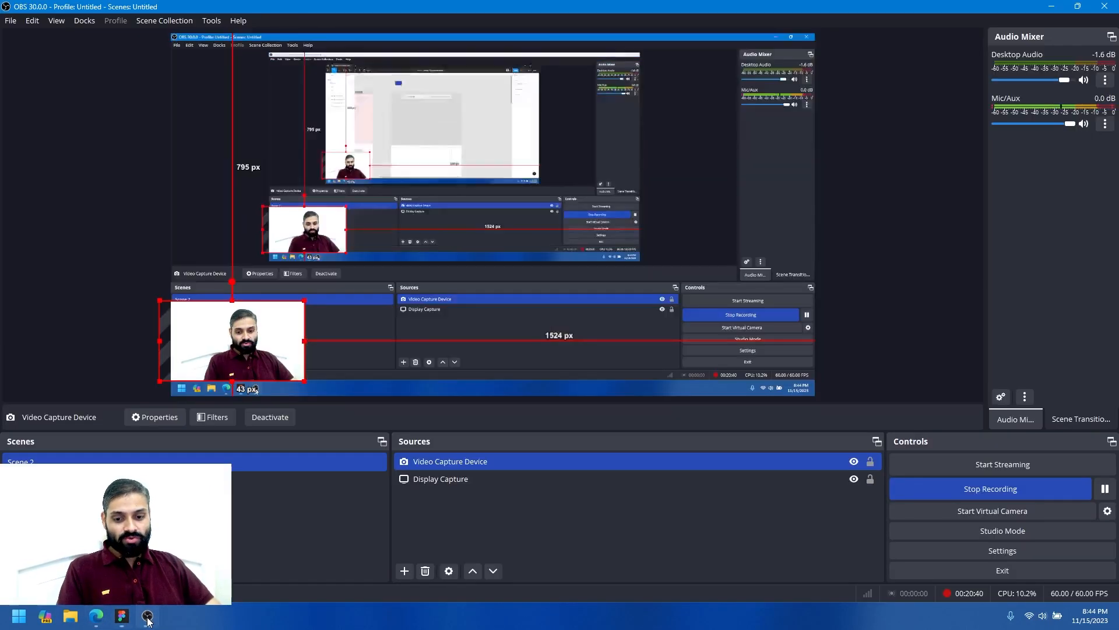
{"action": "left_click", "coordinate": [97, 620]}
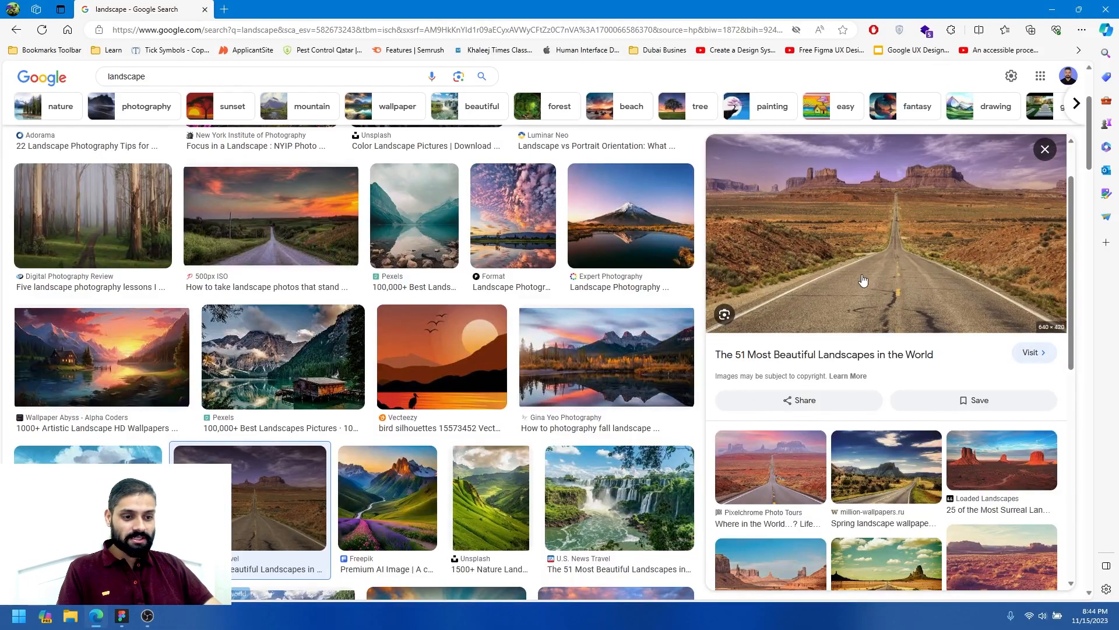
{"action": "scroll", "coordinate": [866, 272], "scroll_direction": "up", "scroll_amount": 2}
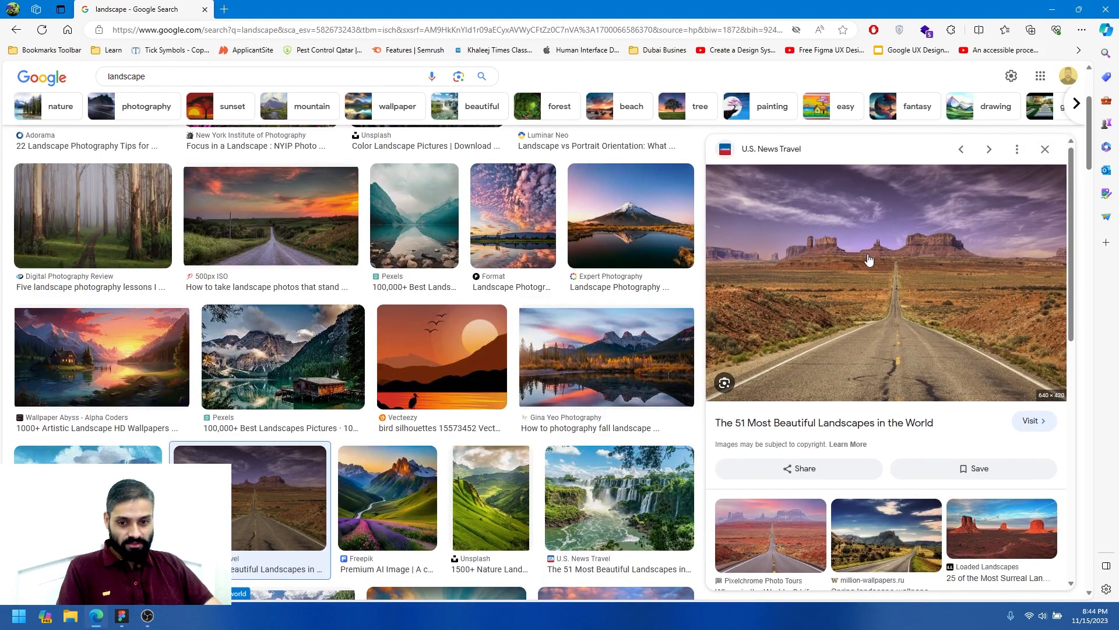
Preview the related desert photo "Landscape Images 1600 X 1200" and browse further landscape results for alternatives.
{"action": "scroll", "coordinate": [883, 264], "scroll_direction": "down", "scroll_amount": 6}
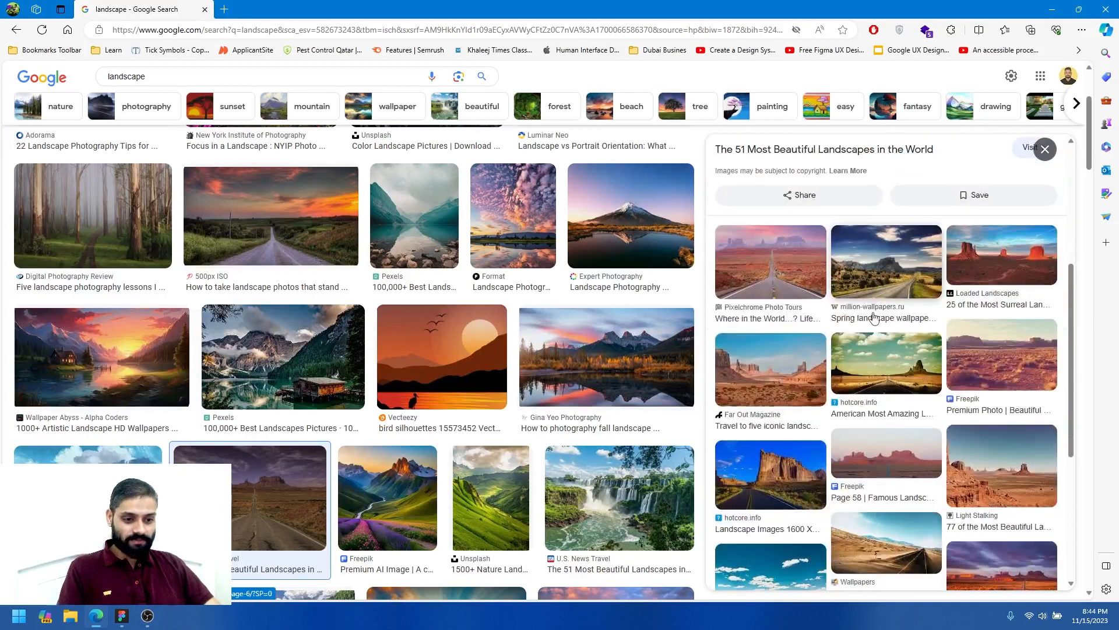
{"action": "left_click", "coordinate": [783, 397]}
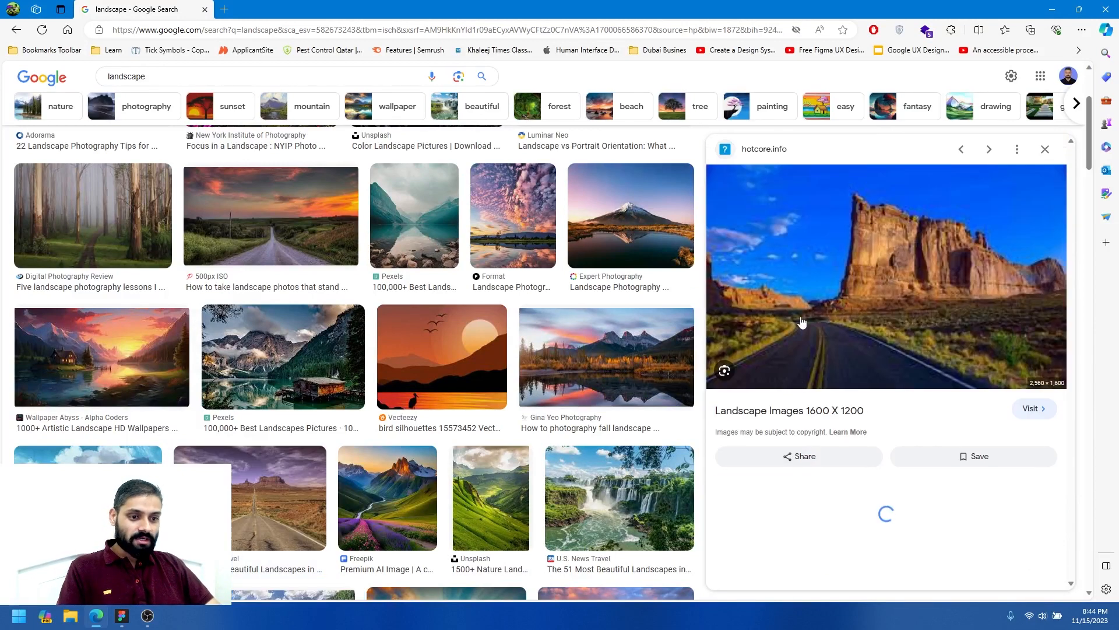
{"action": "scroll", "coordinate": [885, 317], "scroll_direction": "down", "scroll_amount": 2}
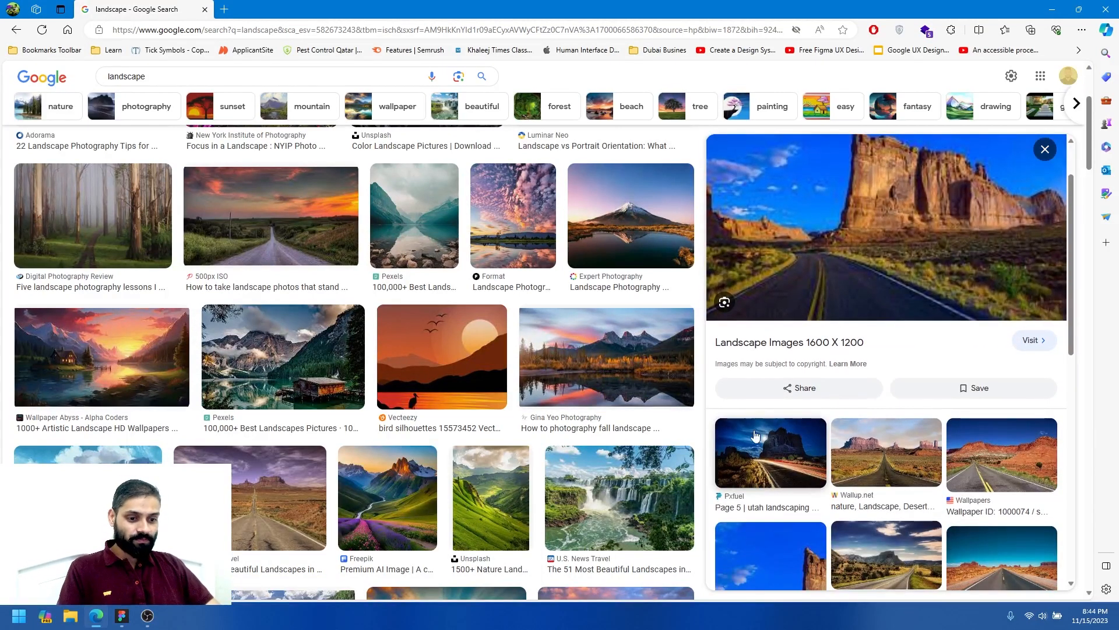
{"action": "scroll", "coordinate": [595, 423], "scroll_direction": "down", "scroll_amount": 1}
{"action": "scroll", "coordinate": [595, 423], "scroll_direction": "down", "scroll_amount": 5}
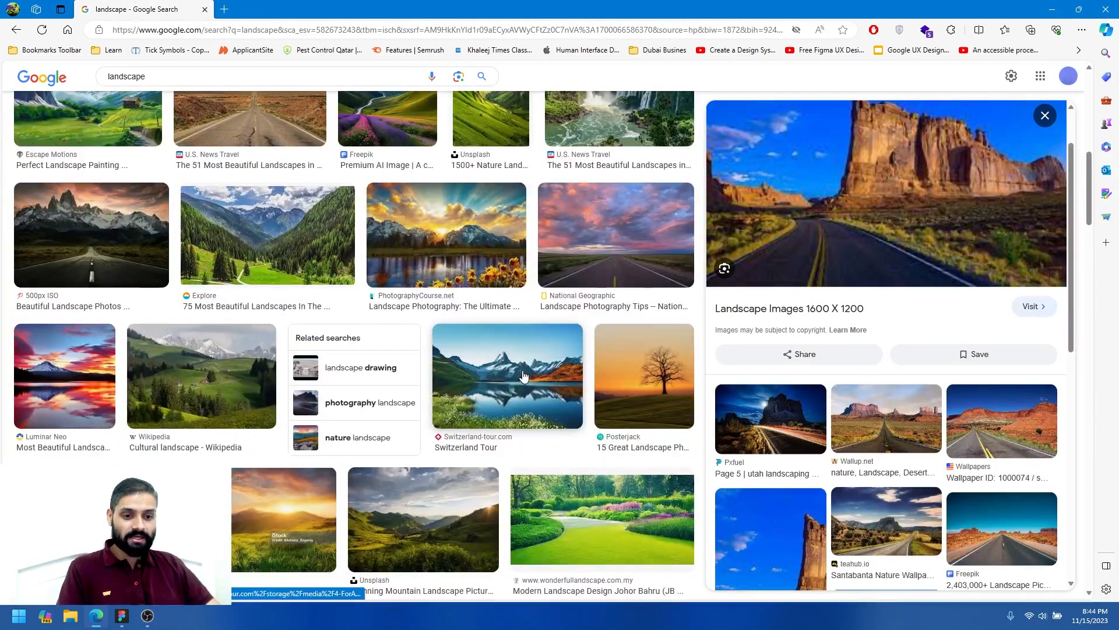
Find the Unsplash "Swiss Landscape Pictures" lake photo through the Switzerland Tour result and open its image in a new browser tab.
{"action": "left_click", "coordinate": [524, 376]}
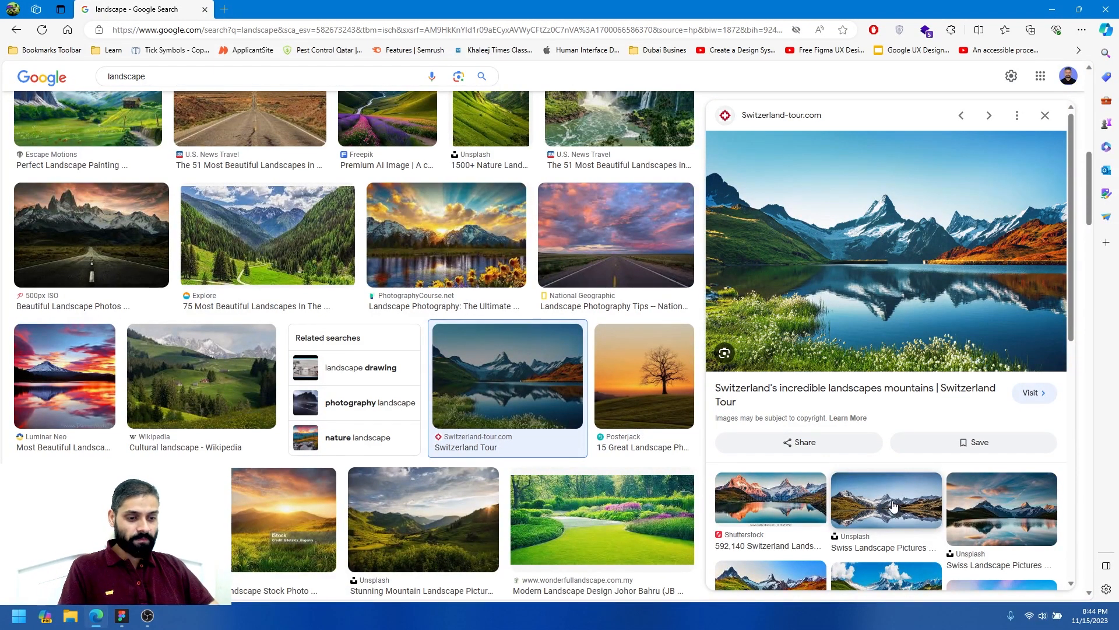
{"action": "left_click", "coordinate": [894, 506]}
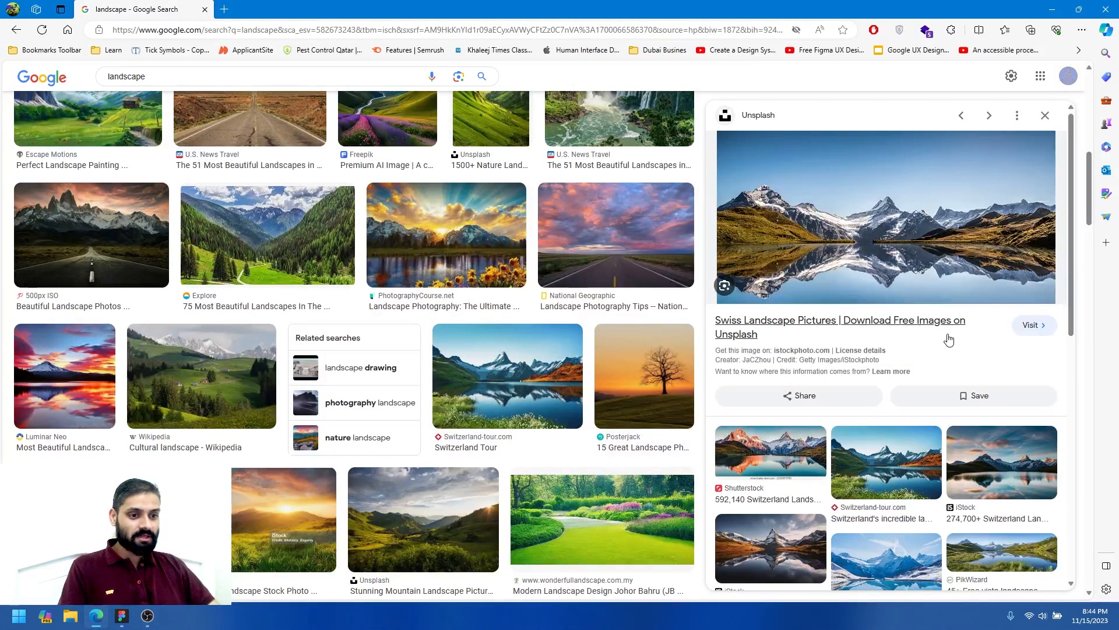
{"action": "right_click", "coordinate": [881, 218]}
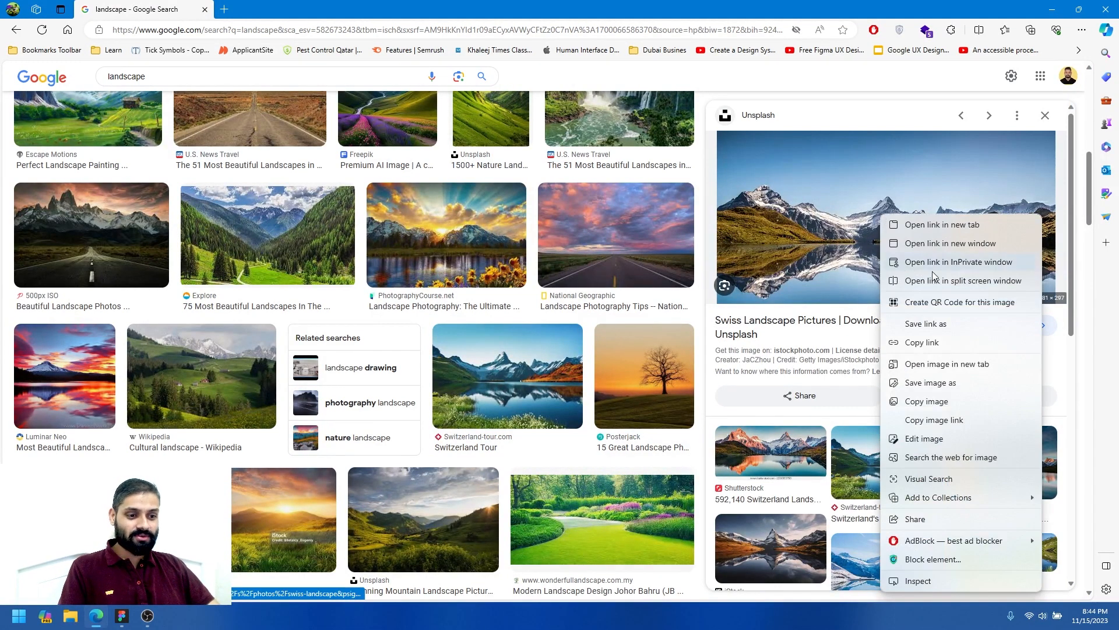
{"action": "left_click", "coordinate": [939, 365]}
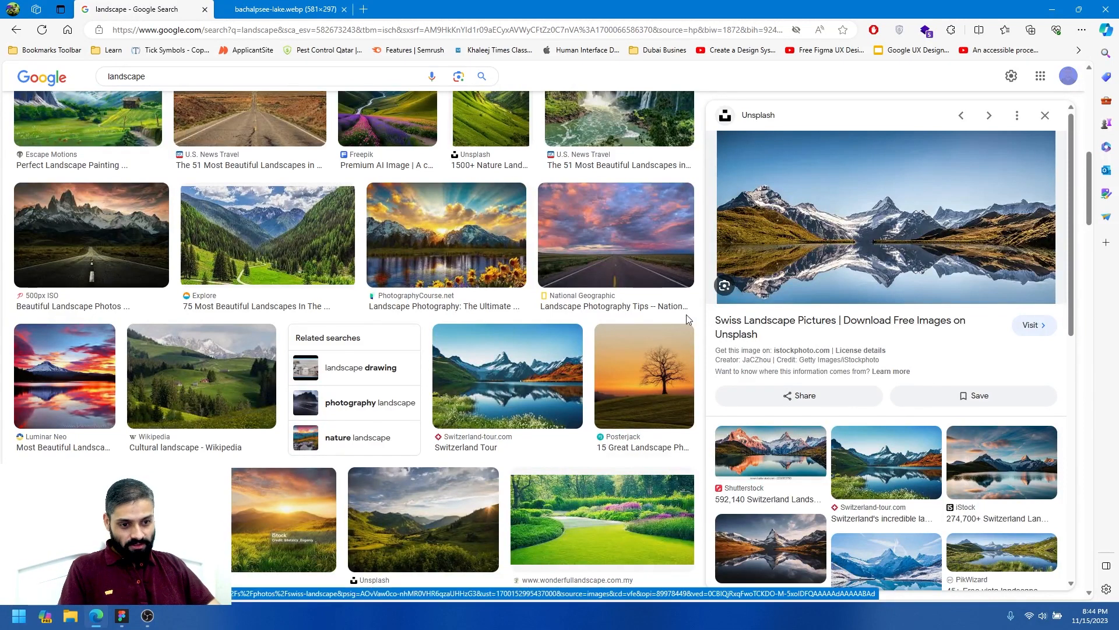
{"action": "left_click", "coordinate": [284, 10]}
Copy the bachalpsee-lake image to the clipboard and dismiss the AdBlock notice.
{"action": "right_click", "coordinate": [513, 253]}
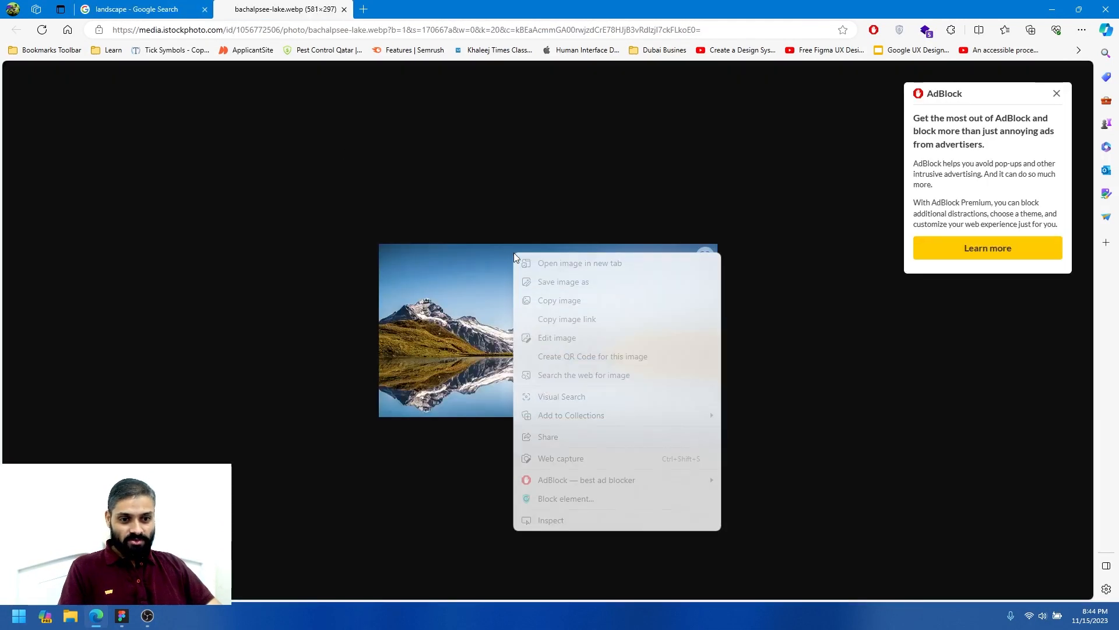
{"action": "left_click", "coordinate": [539, 299]}
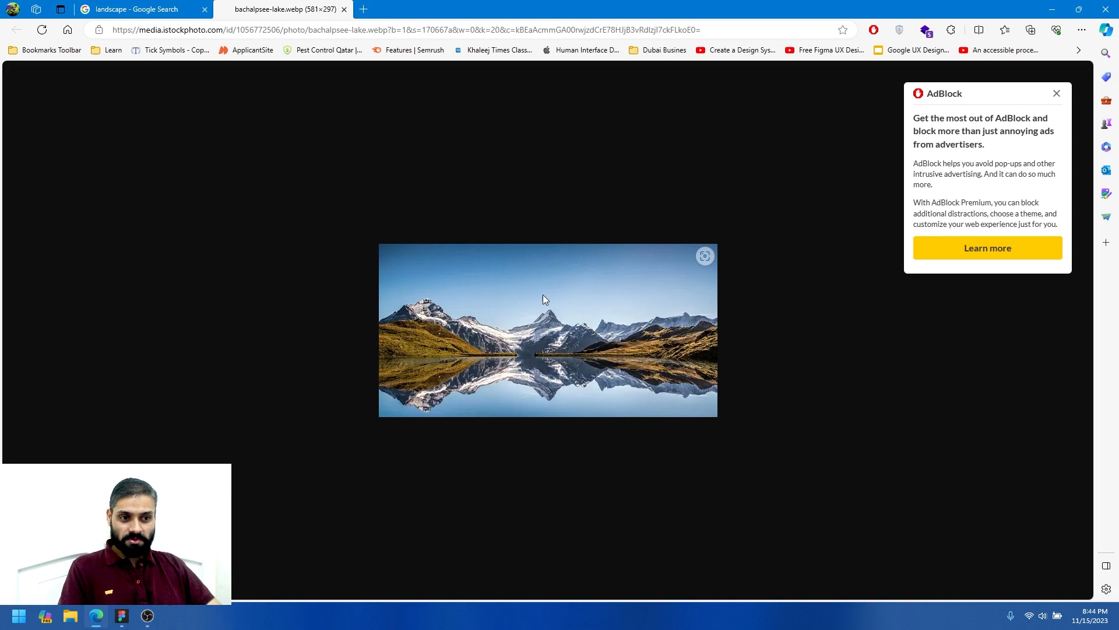
{"action": "left_click", "coordinate": [1057, 94]}
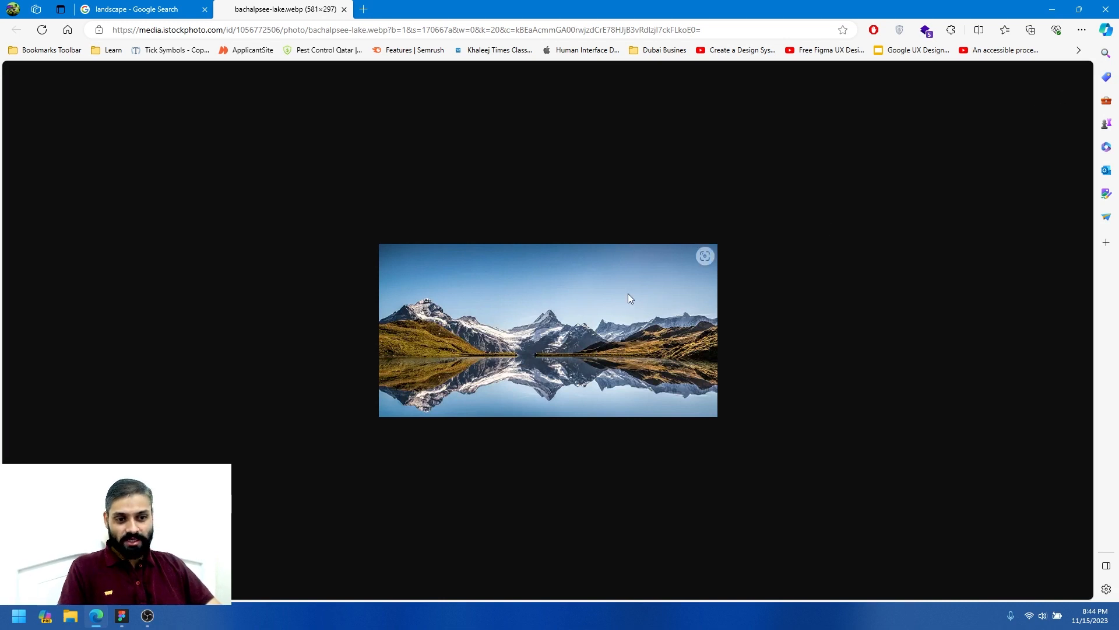
{"action": "right_click", "coordinate": [523, 286]}
{"action": "left_click", "coordinate": [554, 330]}
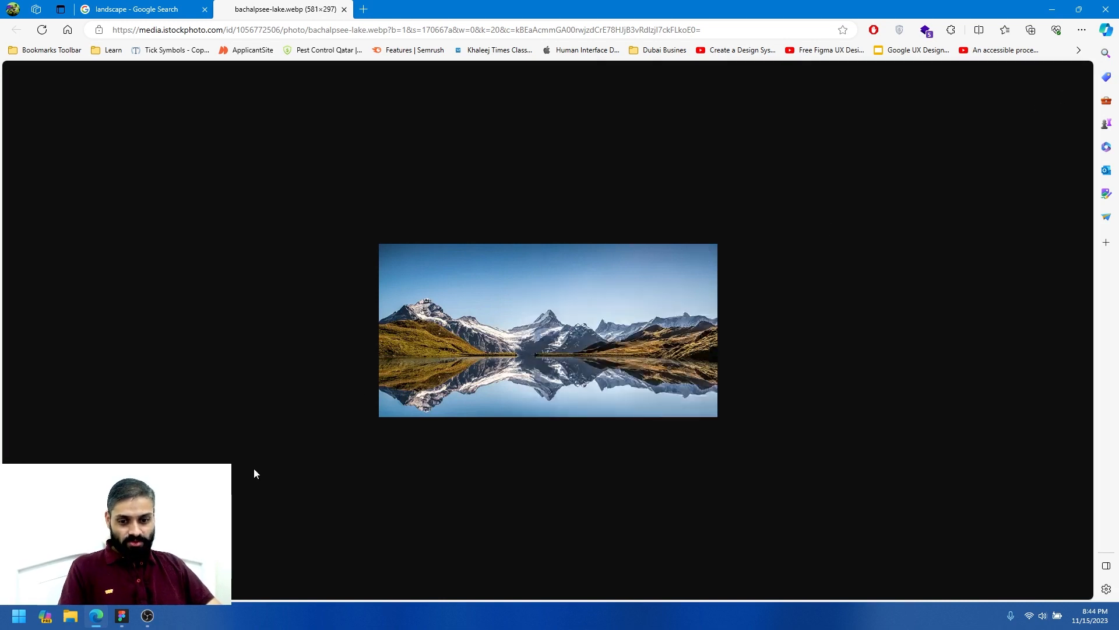
Switch to Figma, paste the lake image into the home page frame below the hero rectangle, and align it to the frame's left edge.
{"action": "left_click", "coordinate": [125, 618]}
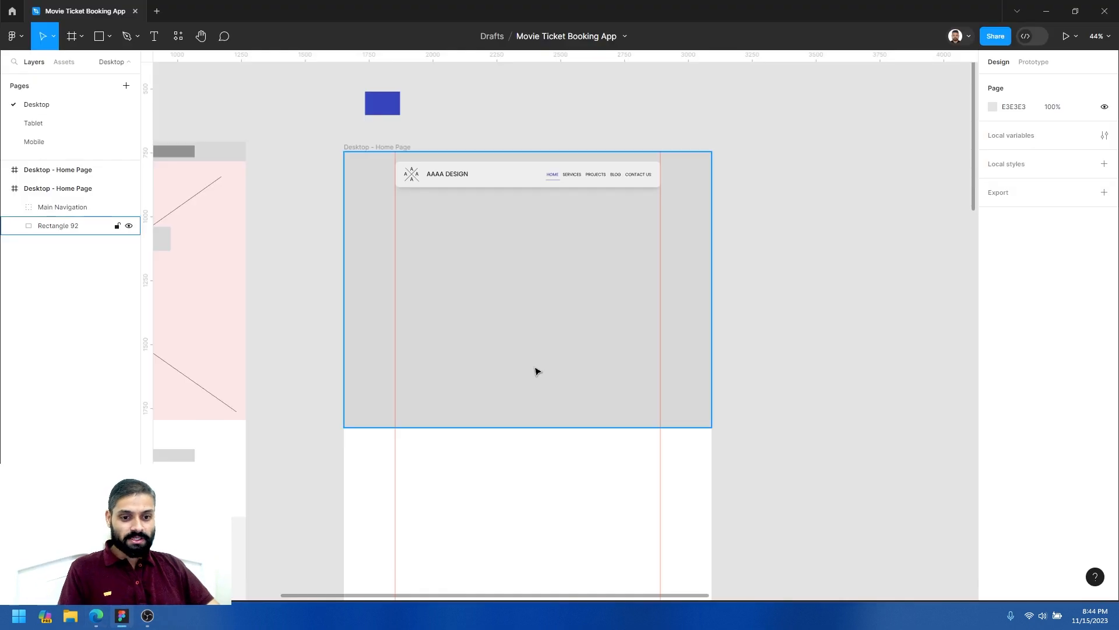
{"action": "left_click", "coordinate": [542, 332]}
{"action": "scroll", "coordinate": [558, 495], "scroll_direction": "down", "scroll_amount": 5}
{"action": "left_click", "coordinate": [505, 417]}
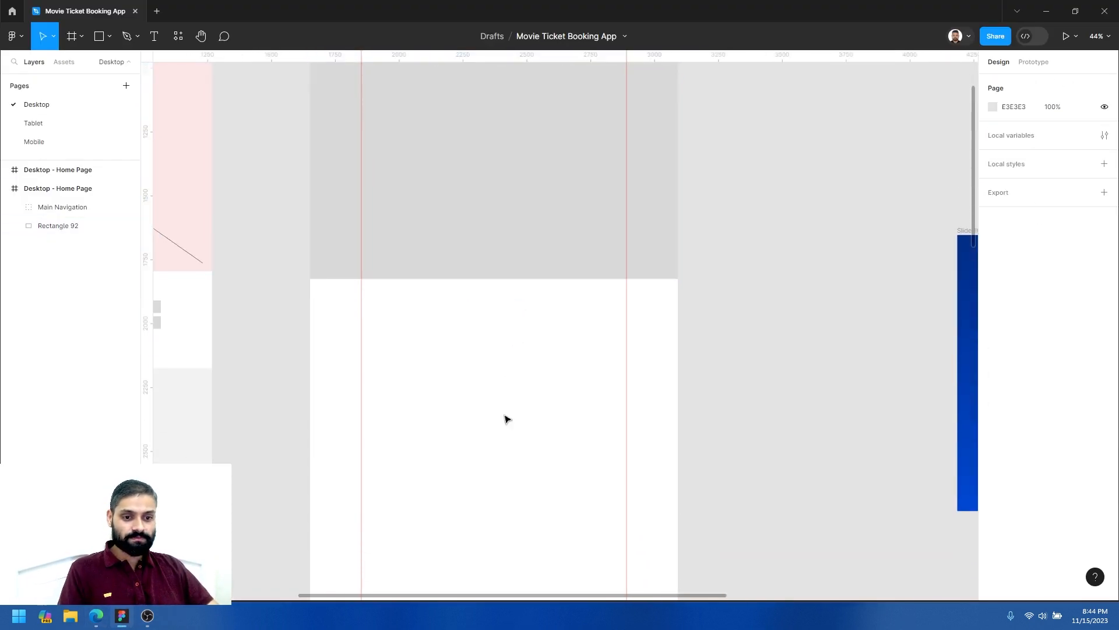
{"action": "key", "text": "ctrl+v"}
{"action": "left_click_drag", "start_coordinate": [558, 328], "coordinate": [384, 339]}
{"action": "scroll", "coordinate": [450, 379], "scroll_direction": "down", "scroll_amount": 2}
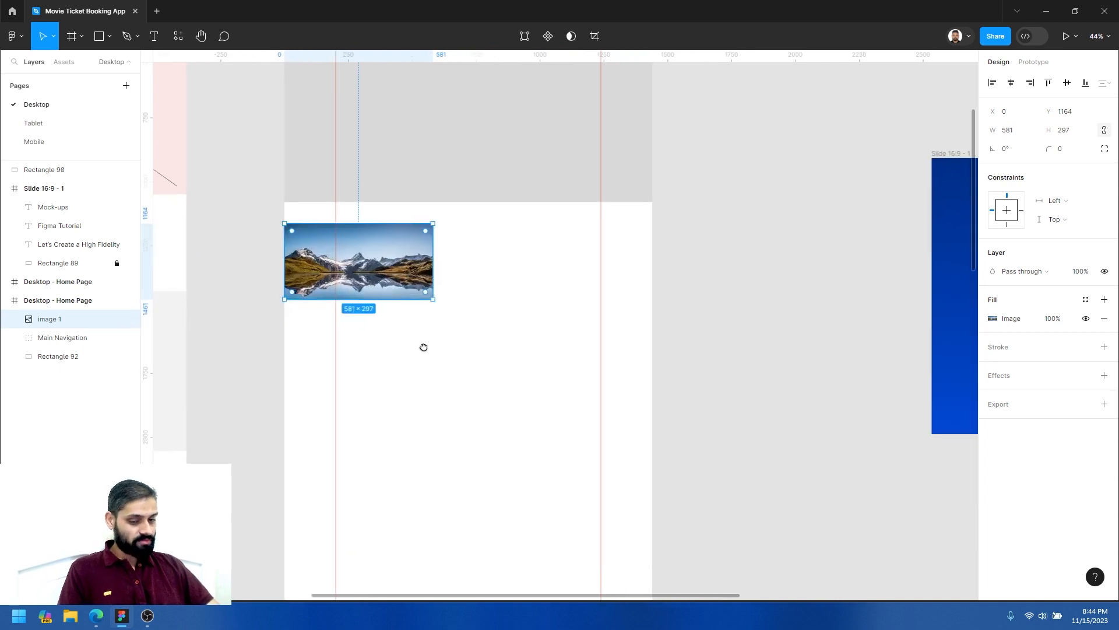
Scale the lake image proportionally to 1440 × 736 and move it to the top of the home page frame.
{"action": "left_click_drag", "start_coordinate": [432, 297], "coordinate": [651, 409]}
{"action": "scroll", "coordinate": [439, 374], "scroll_direction": "up", "scroll_amount": 1}
{"action": "left_click_drag", "start_coordinate": [440, 375], "coordinate": [428, 325]}
{"action": "scroll", "coordinate": [457, 379], "scroll_direction": "down", "scroll_amount": 3}
{"action": "scroll", "coordinate": [463, 374], "scroll_direction": "up", "scroll_amount": 3}
{"action": "left_click_drag", "start_coordinate": [425, 268], "coordinate": [422, 189]}
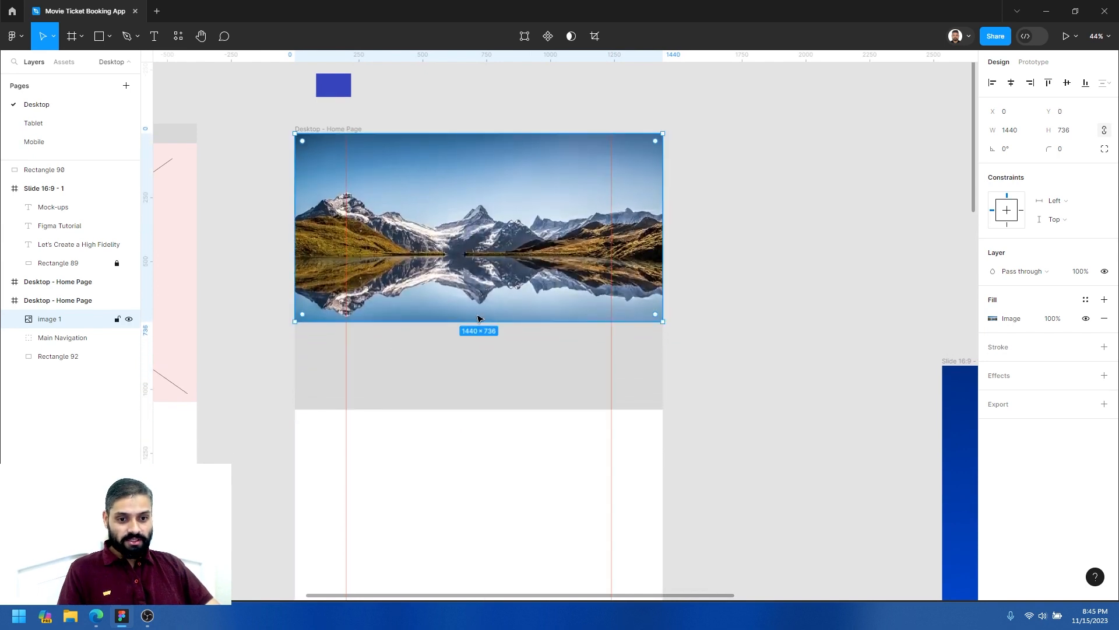
Extend the lake image's lower edge to a height of 1080 so it covers the hero rectangle.
{"action": "left_click_drag", "start_coordinate": [480, 322], "coordinate": [479, 410]}
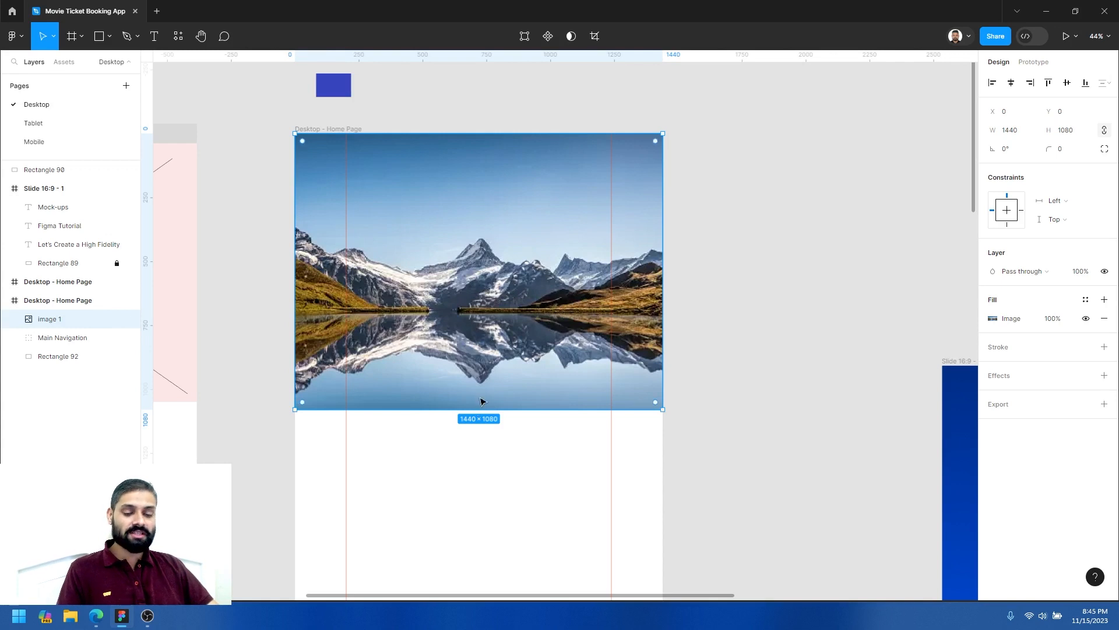
{"action": "left_click", "coordinate": [483, 458]}
{"action": "left_click", "coordinate": [491, 315]}
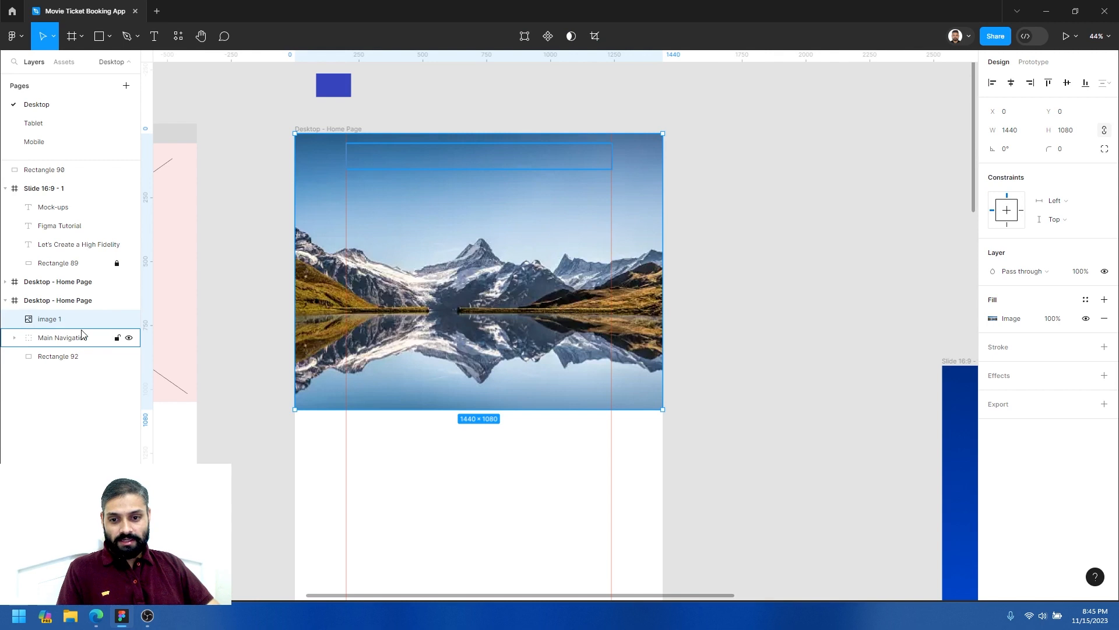
Delete the grey hero placeholder, Rectangle 92, from the home page frame.
{"action": "left_click", "coordinate": [65, 359]}
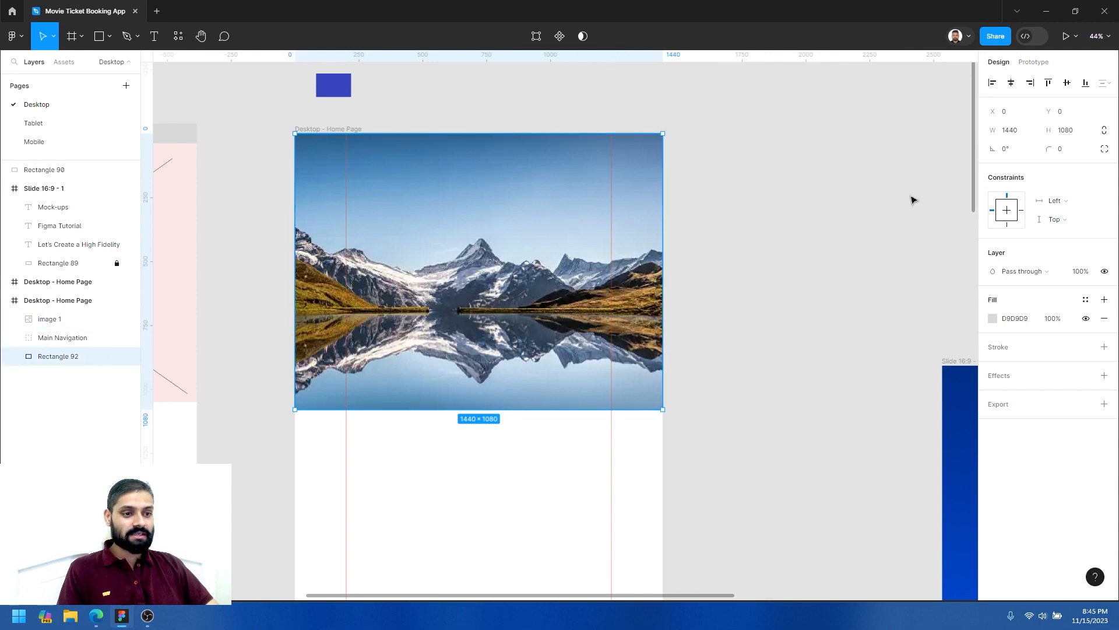
{"action": "right_click", "coordinate": [46, 361]}
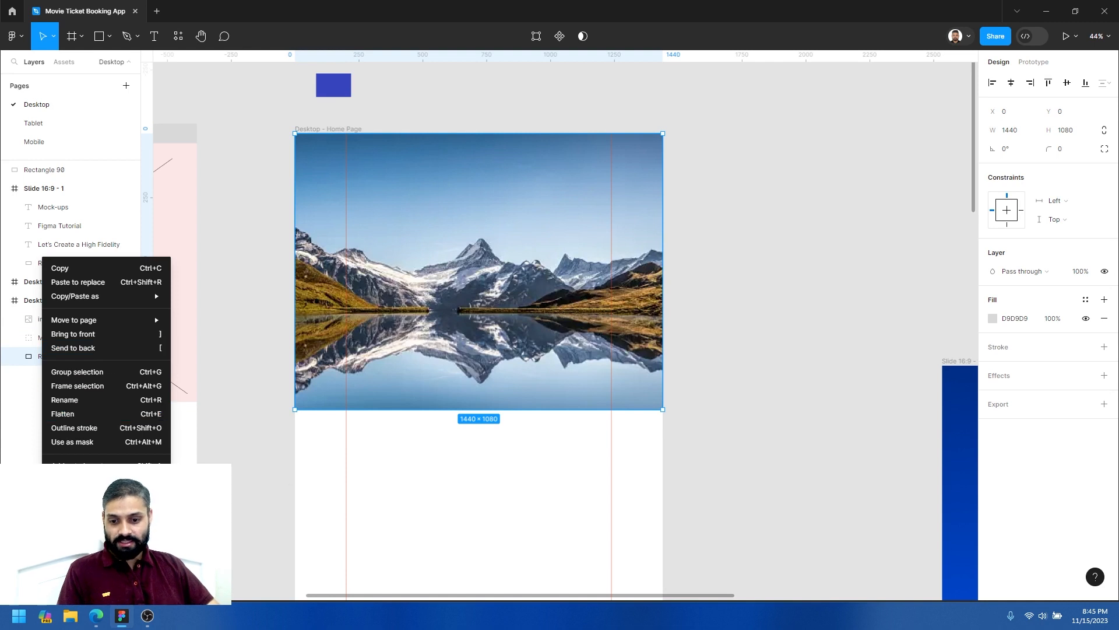
{"action": "mouse_move", "coordinate": [106, 506]}
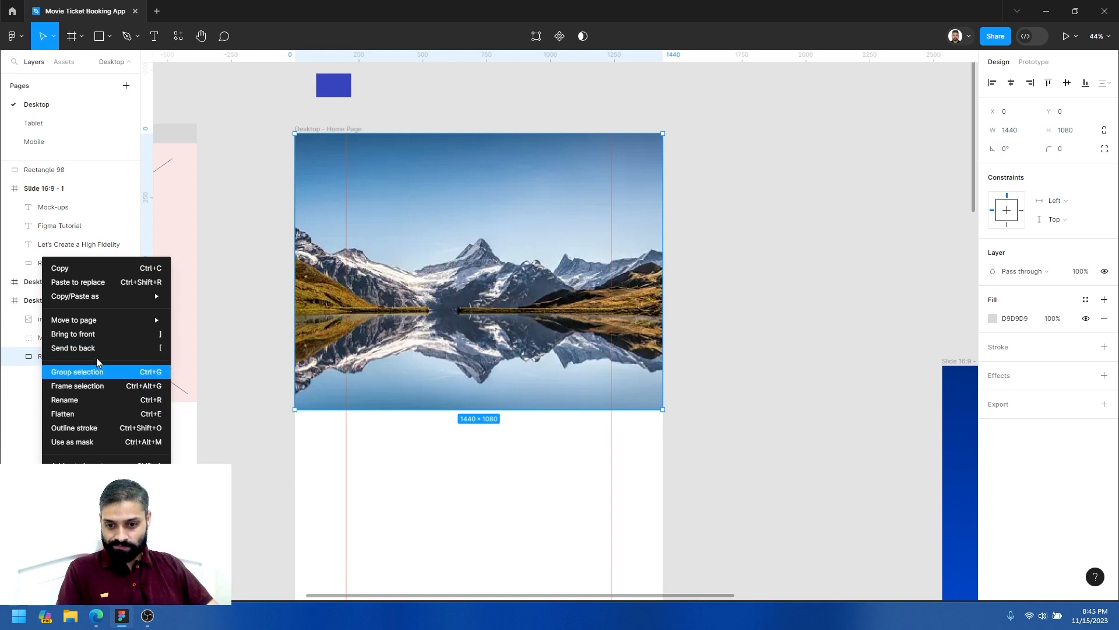
{"action": "left_click", "coordinate": [20, 411]}
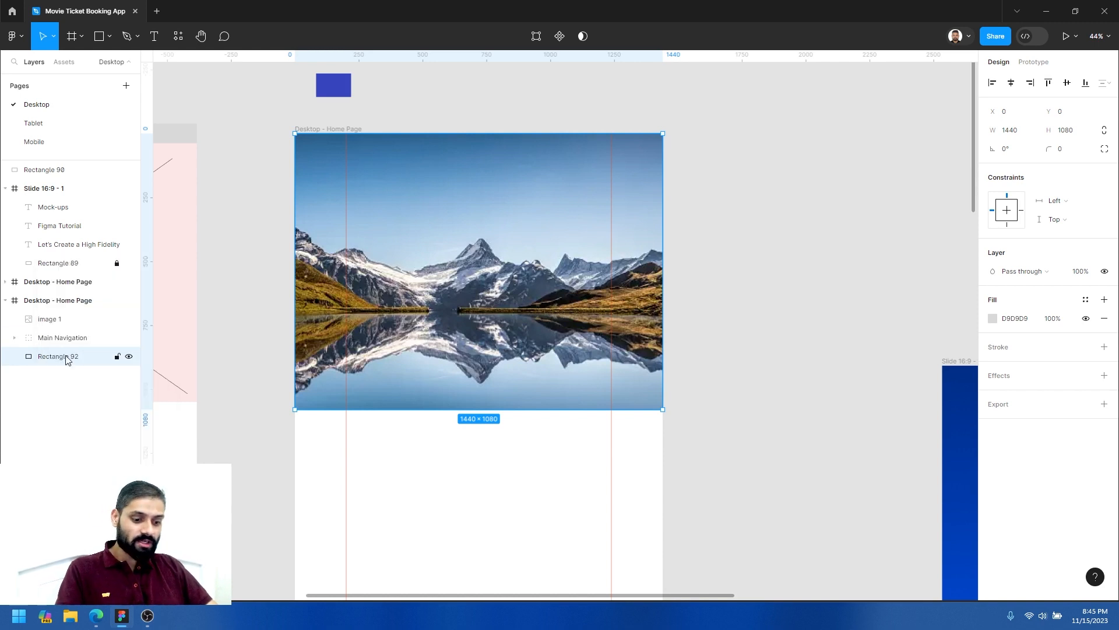
{"action": "key", "text": "Delete"}
Reorder the image 1 layer beneath the Main Navigation group in the home page frame.
{"action": "left_click", "coordinate": [56, 321]}
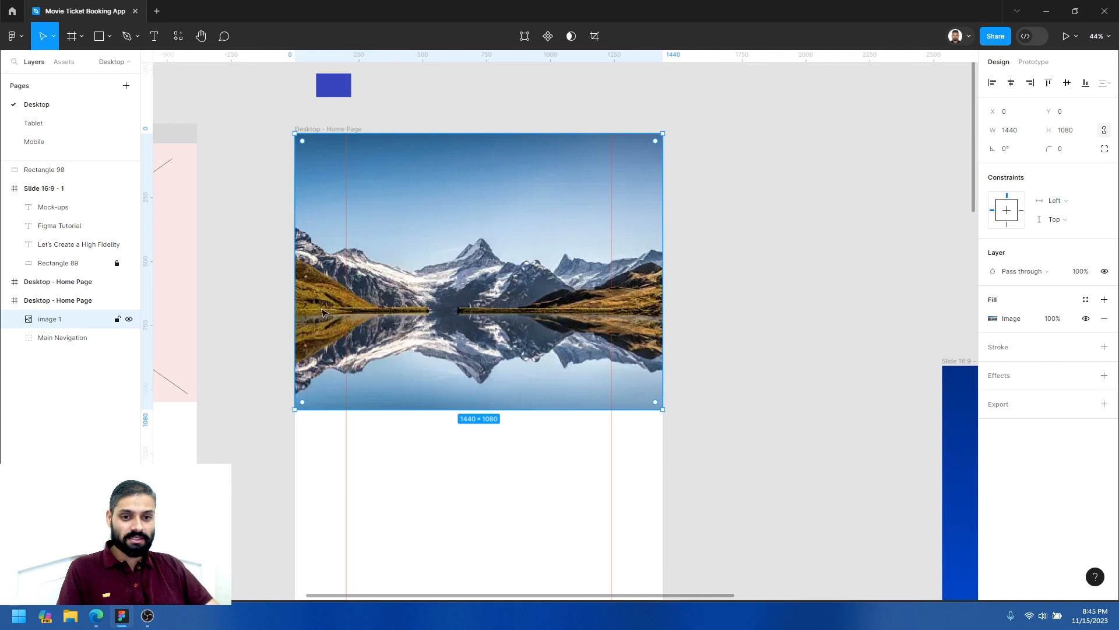
{"action": "left_click_drag", "start_coordinate": [54, 324], "coordinate": [58, 350]}
{"action": "left_click", "coordinate": [479, 462]}
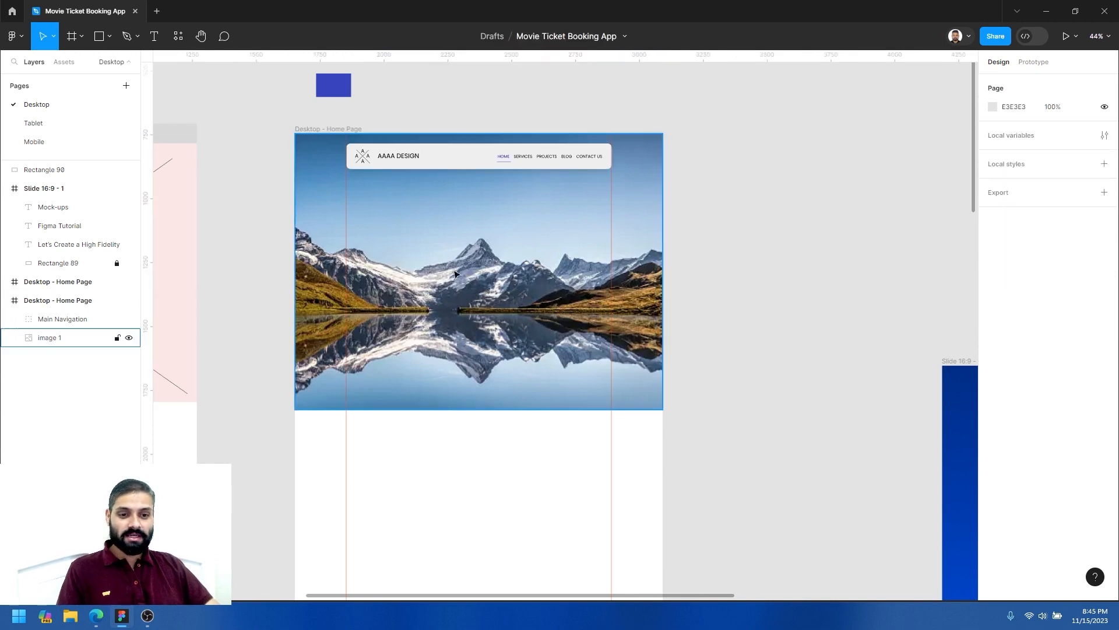
Examine the hero image's sharpness up close around the mountain peaks and its overall look behind the navigation bar.
{"action": "left_click", "coordinate": [432, 237]}
{"action": "scroll", "coordinate": [460, 252], "scroll_direction": "up", "scroll_amount": 1}
{"action": "scroll", "coordinate": [461, 252], "scroll_direction": "left", "scroll_amount": 1}
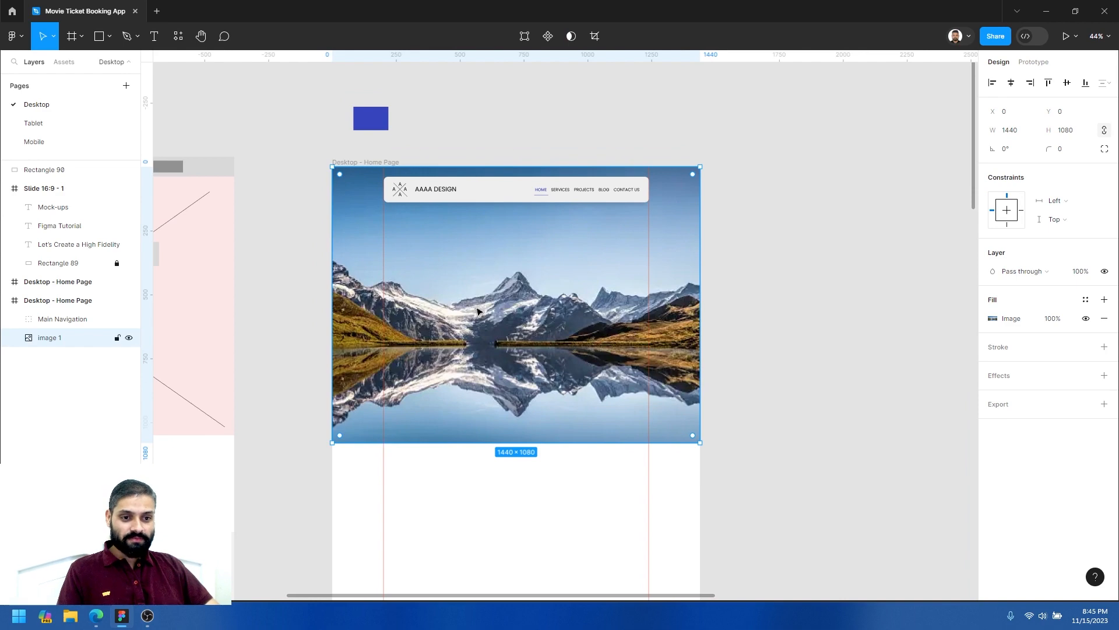
{"action": "left_click", "coordinate": [810, 321]}
{"action": "key", "text": "z"}
{"action": "left_click", "coordinate": [567, 302]}
{"action": "left_click", "coordinate": [567, 302]}
{"action": "scroll", "coordinate": [567, 302], "scroll_direction": "left", "scroll_amount": 2}
{"action": "left_click", "coordinate": [558, 316], "text": "alt"}
{"action": "left_click", "coordinate": [558, 316], "text": "alt"}
{"action": "left_click", "coordinate": [527, 315]}
{"action": "left_click", "coordinate": [527, 314]}
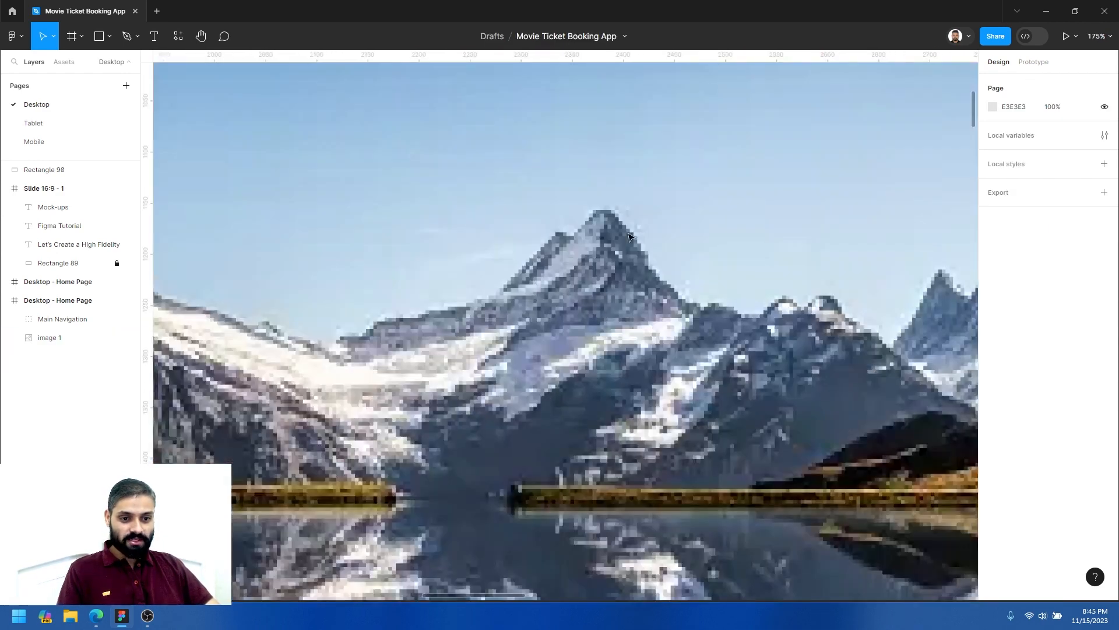
{"action": "key", "text": "z"}
{"action": "left_click", "coordinate": [500, 308], "text": "alt"}
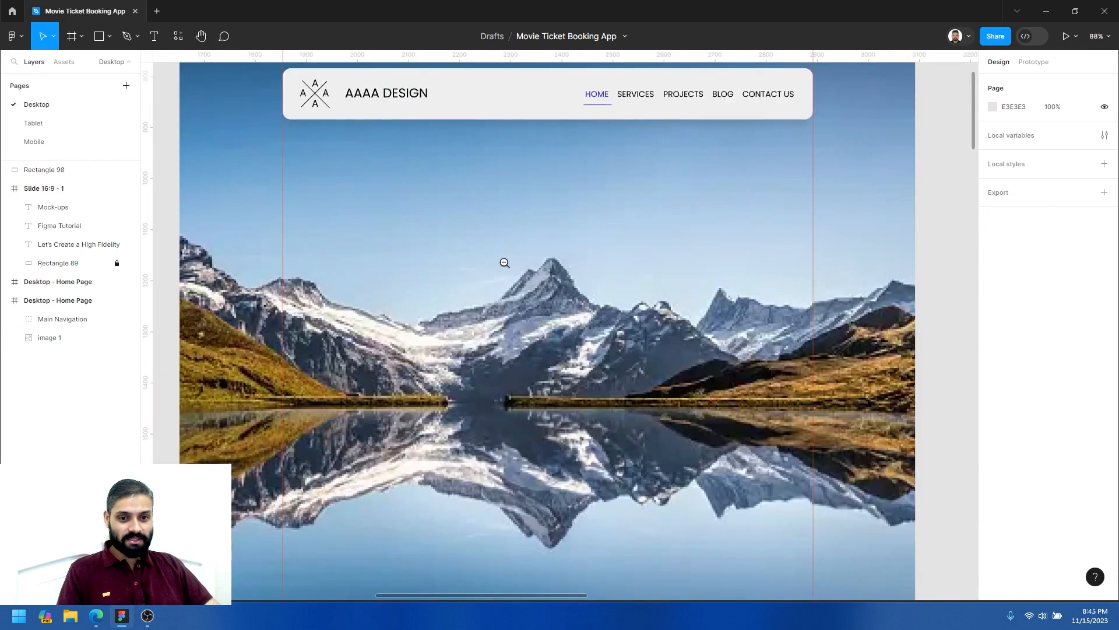
{"action": "left_click", "coordinate": [502, 260], "text": "alt"}
Change the navigation bar background's layer blend mode to Screen in the home page frame.
{"action": "left_click", "coordinate": [499, 240]}
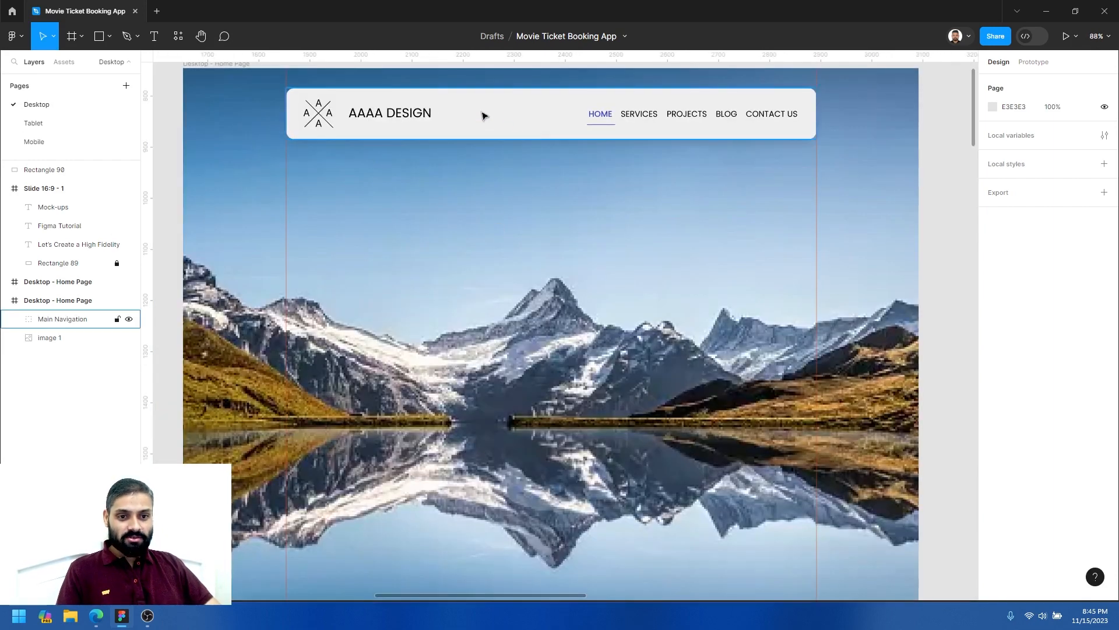
{"action": "left_click", "coordinate": [513, 116]}
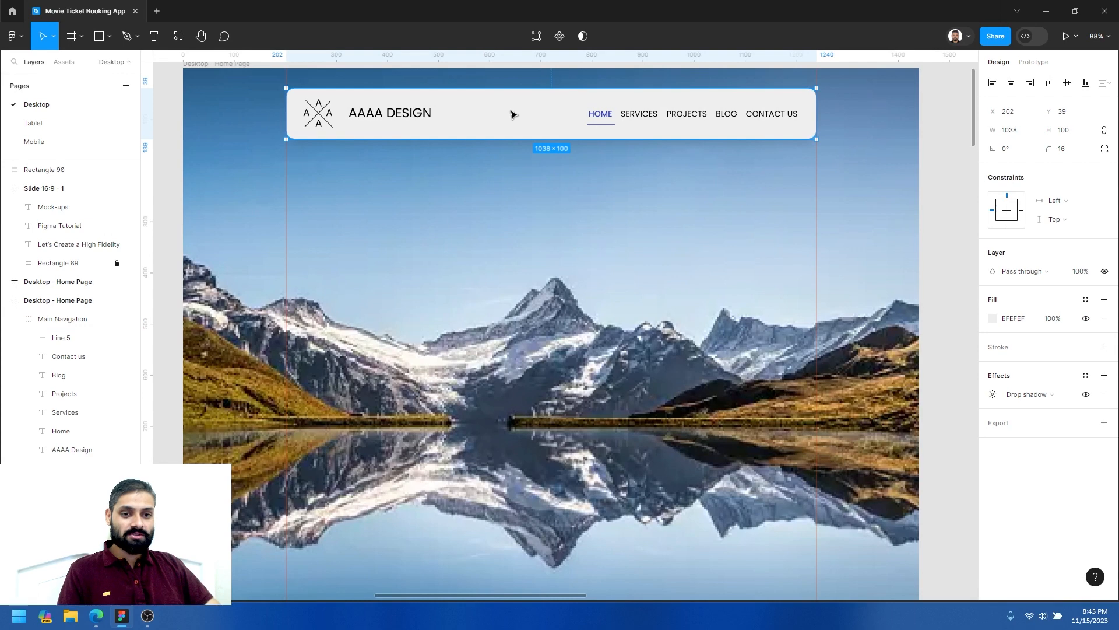
{"action": "double_click", "coordinate": [514, 111]}
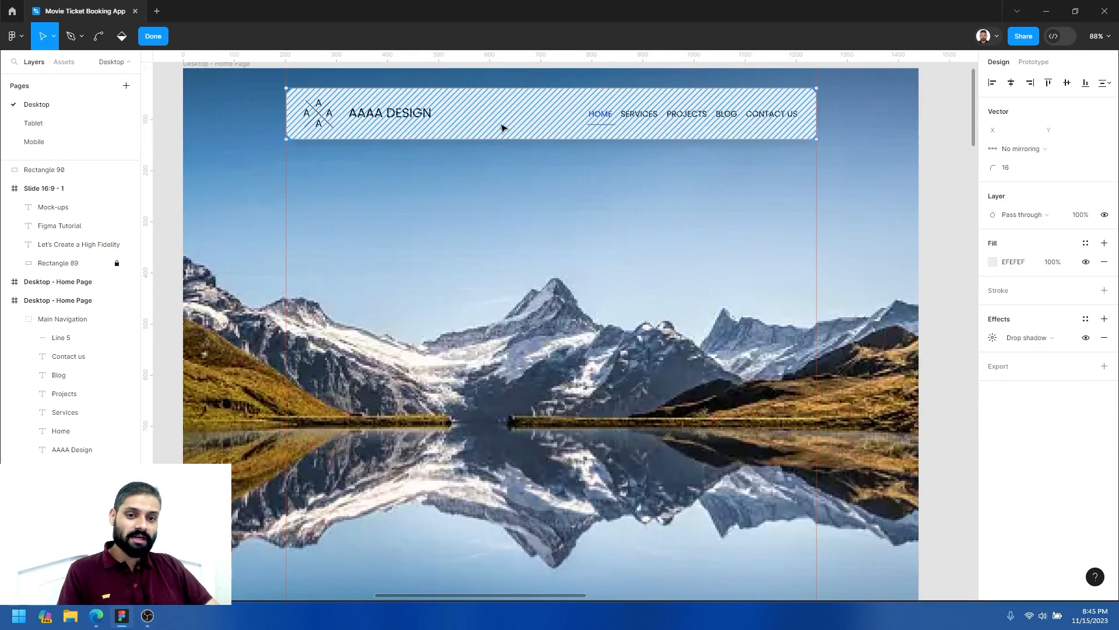
{"action": "left_click", "coordinate": [153, 36]}
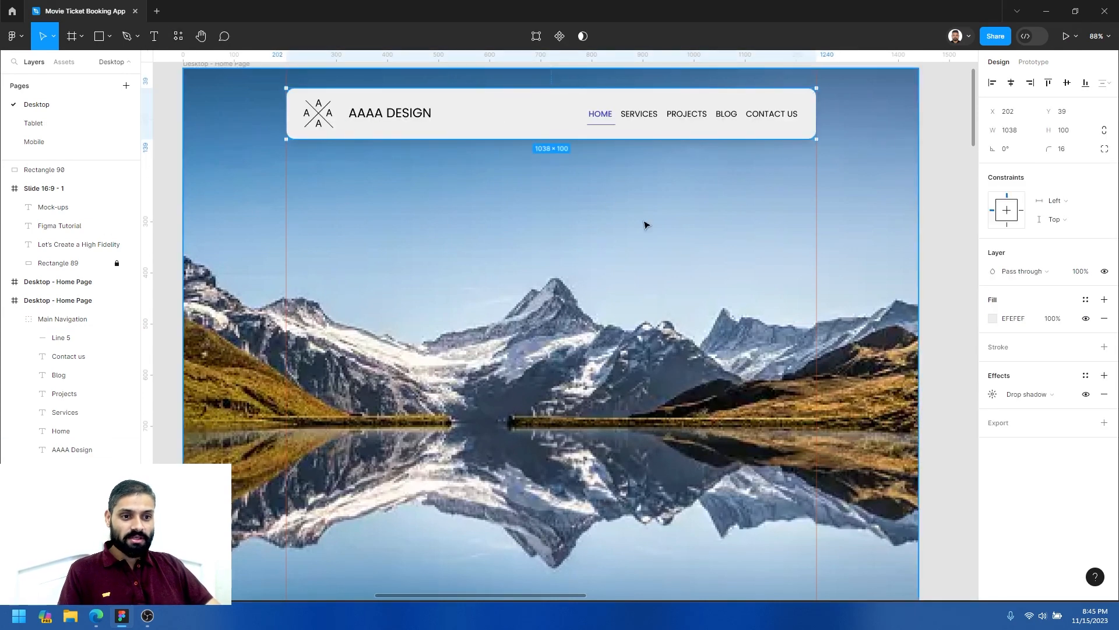
{"action": "left_click", "coordinate": [1059, 319]}
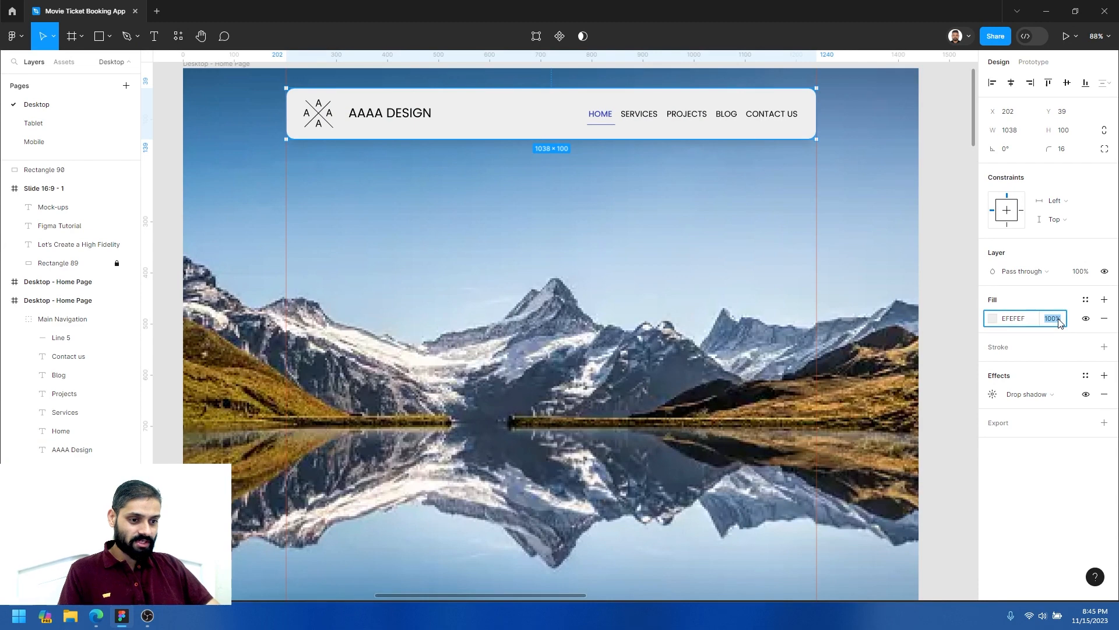
{"action": "left_click", "coordinate": [1081, 271]}
{"action": "left_click", "coordinate": [1044, 273]}
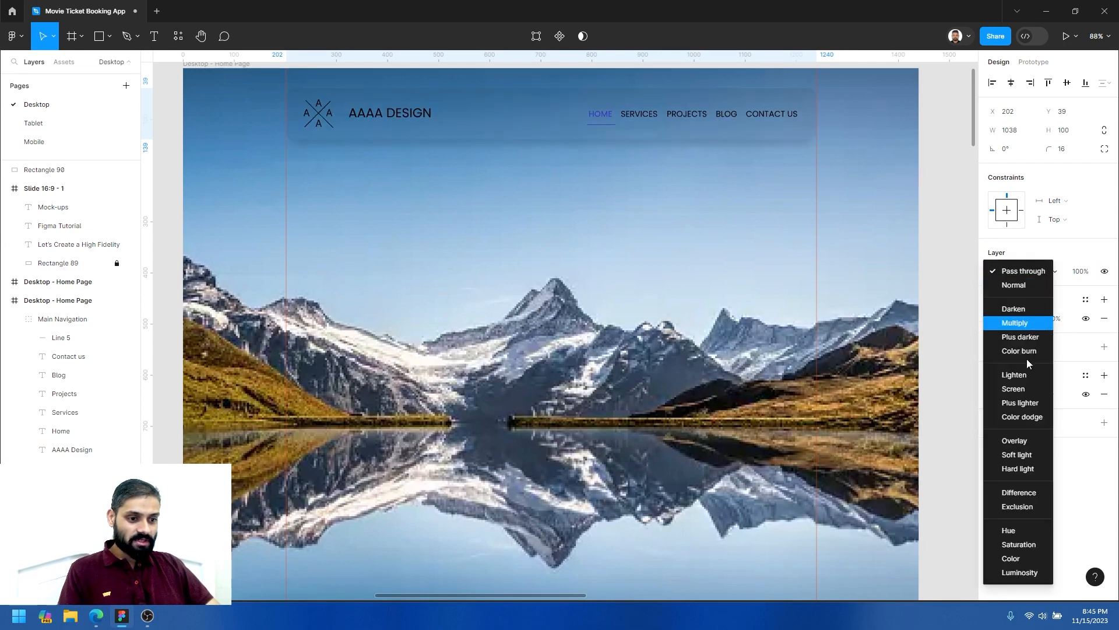
{"action": "left_click", "coordinate": [1020, 390]}
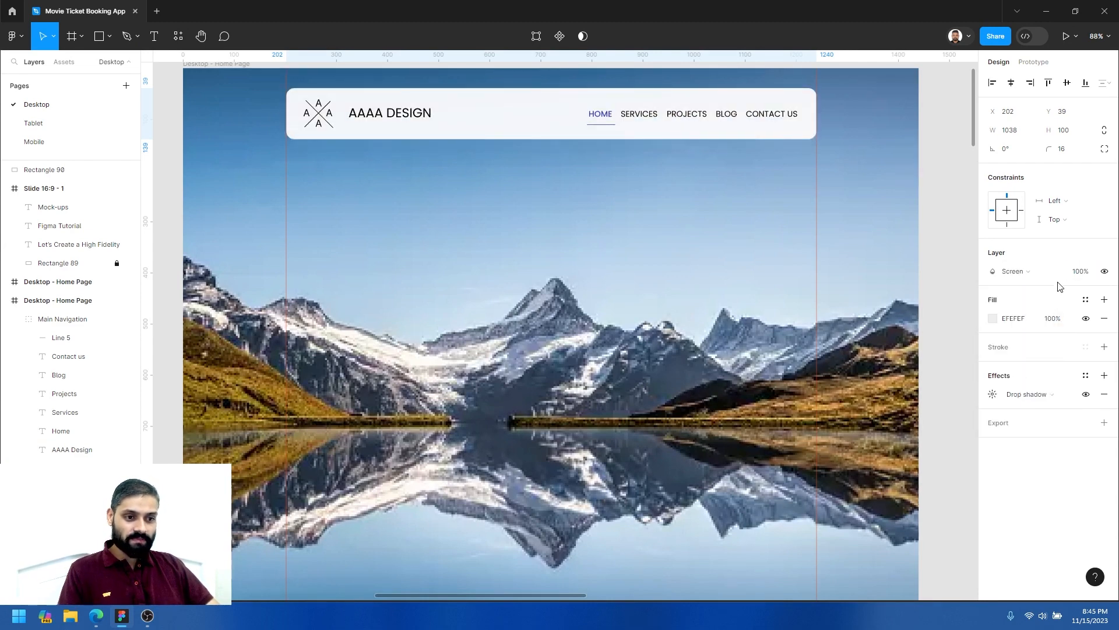
Set the navigation bar background's layer opacity to 80%, and fine-tune it to 76%.
{"action": "left_click", "coordinate": [1082, 272]}
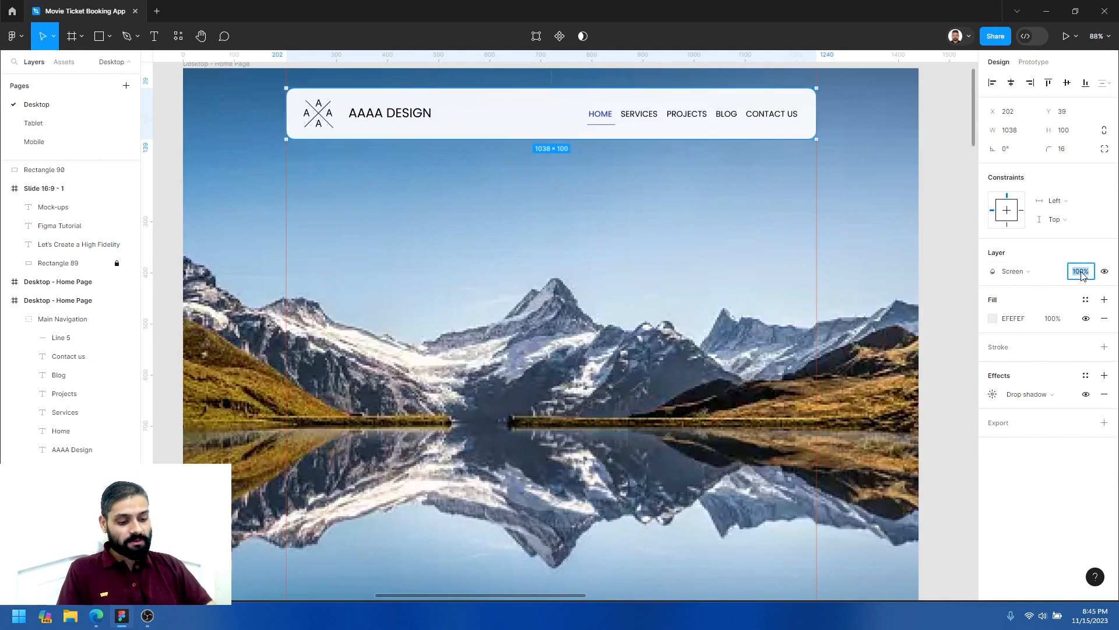
{"action": "type", "text": "80"}
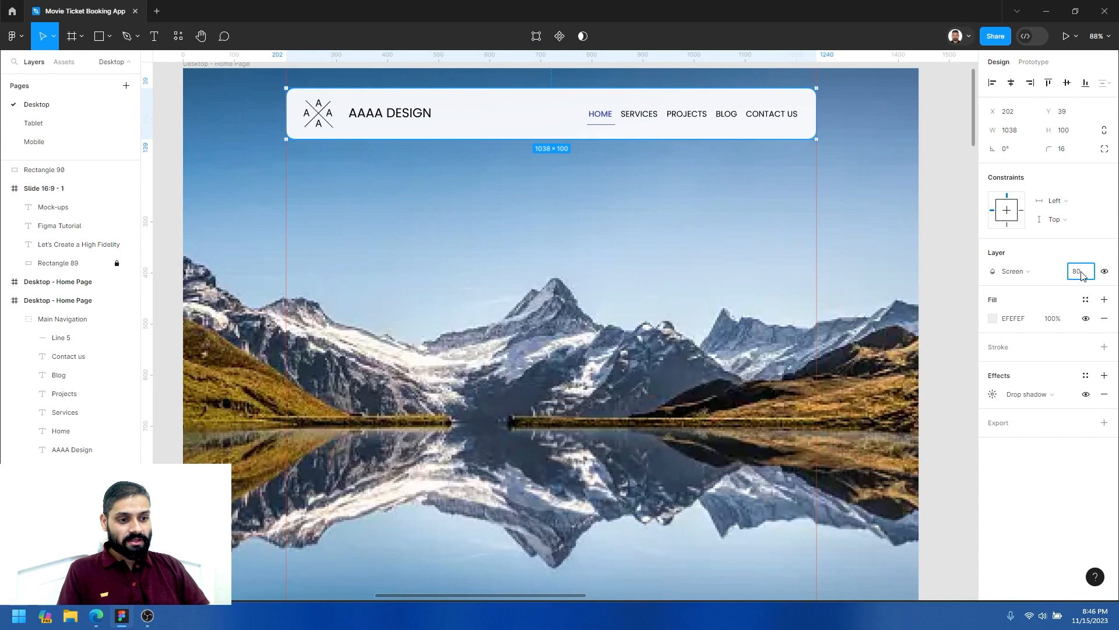
{"action": "key", "text": "Return"}
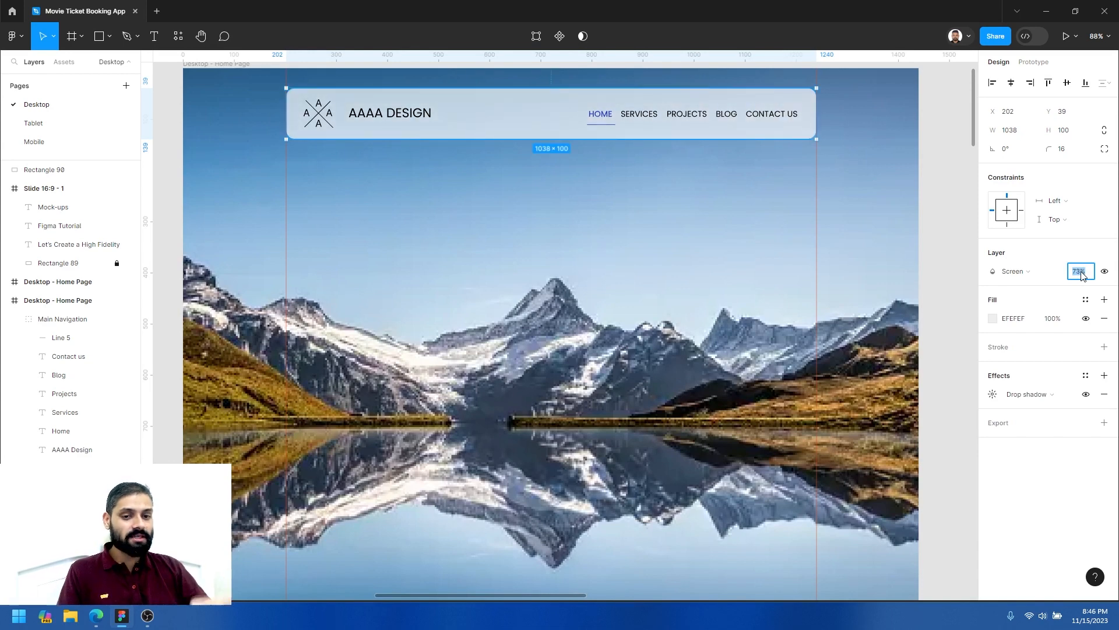
{"action": "key", "text": "Down"}
{"action": "key", "text": "Down"}
{"action": "key", "text": "Down"}
{"action": "key", "text": "Down"}
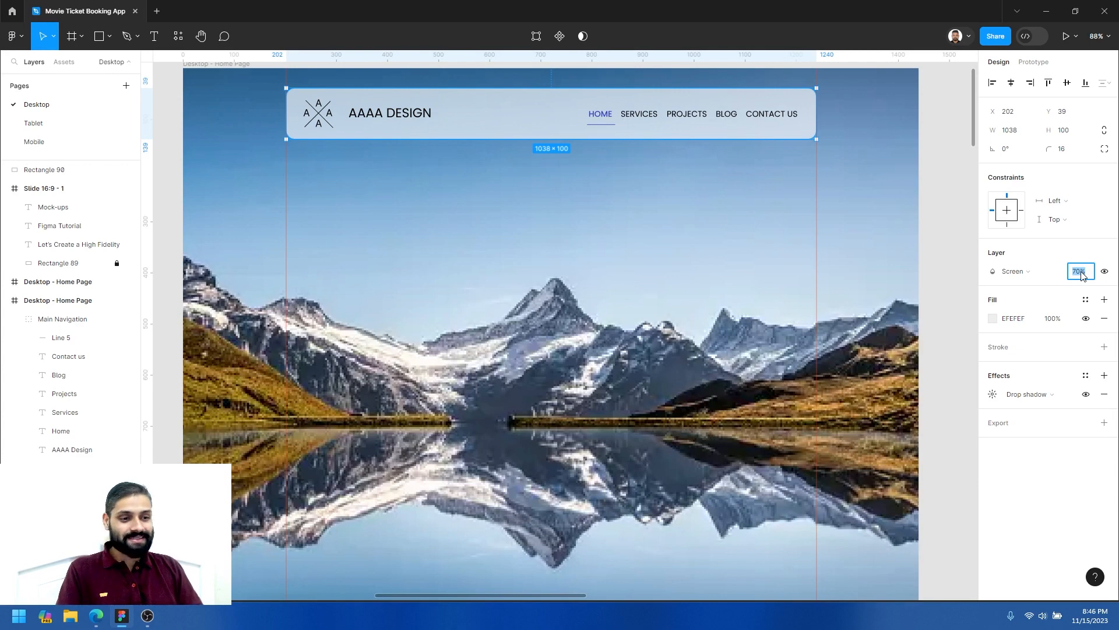
{"action": "key", "text": "Up"}
{"action": "key", "text": "Up"}
{"action": "key", "text": "Up"}
{"action": "key", "text": "Up"}
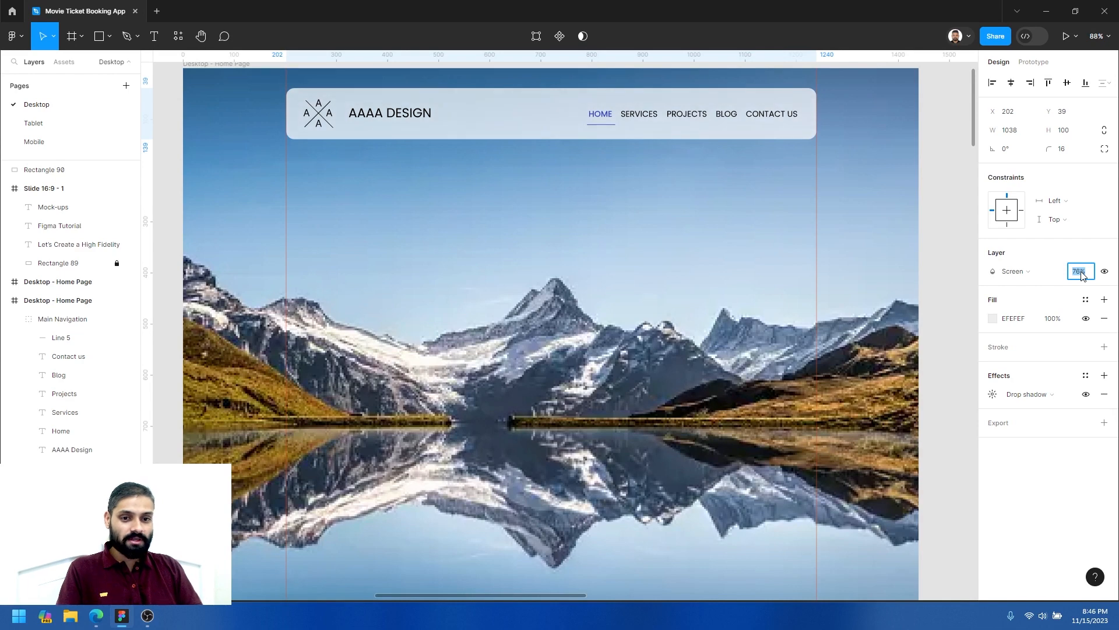
{"action": "double_click", "coordinate": [550, 114]}
{"action": "left_click", "coordinate": [166, 37]}
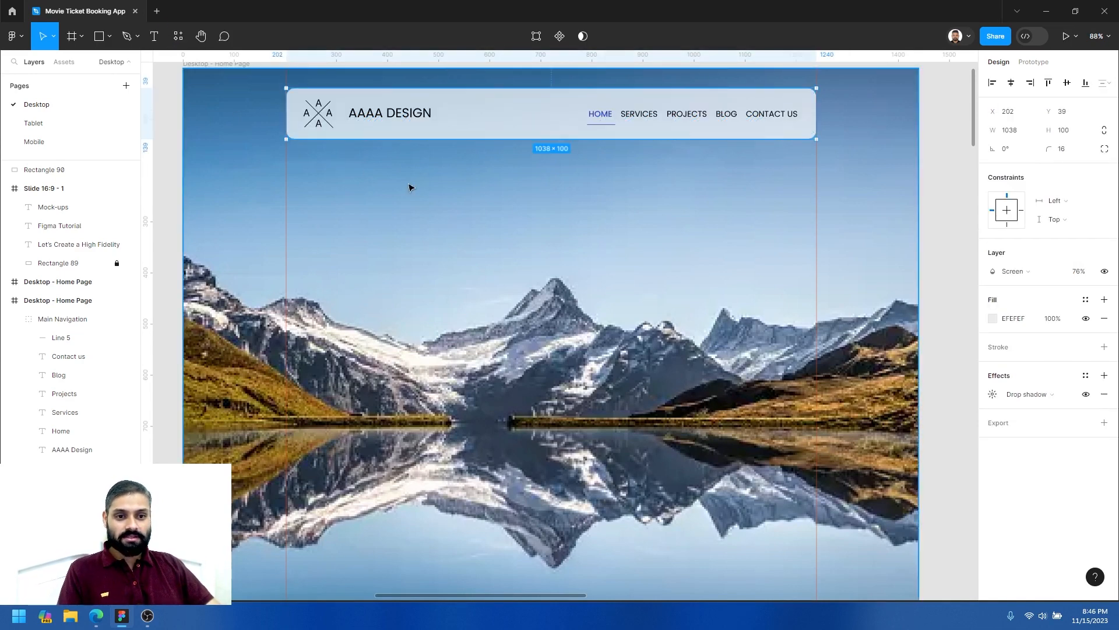
{"action": "scroll", "coordinate": [579, 160], "scroll_direction": "up", "scroll_amount": 2}
{"action": "left_click", "coordinate": [768, 164]}
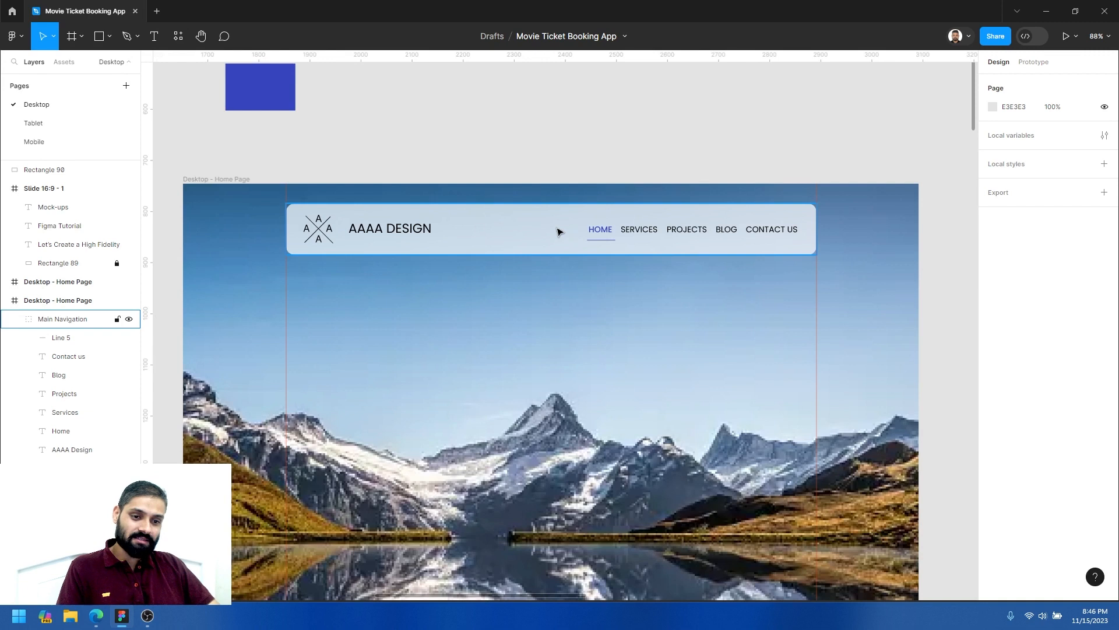
Lower the navigation bar background's layer opacity to 64% and keep its blend mode on Screen.
{"action": "left_click", "coordinate": [527, 226]}
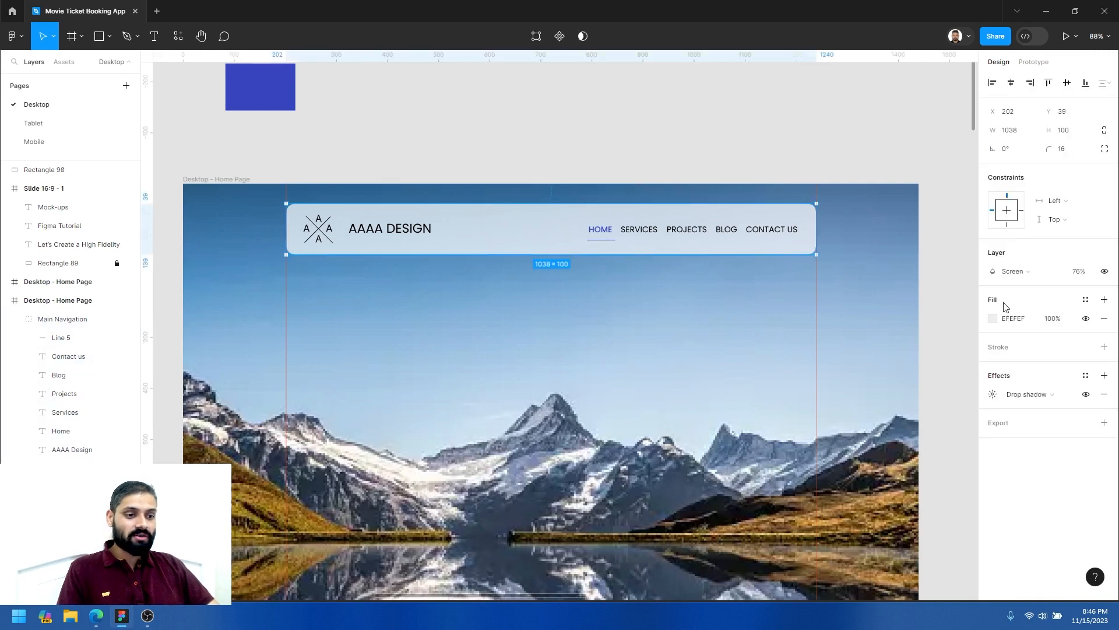
{"action": "double_click", "coordinate": [548, 226]}
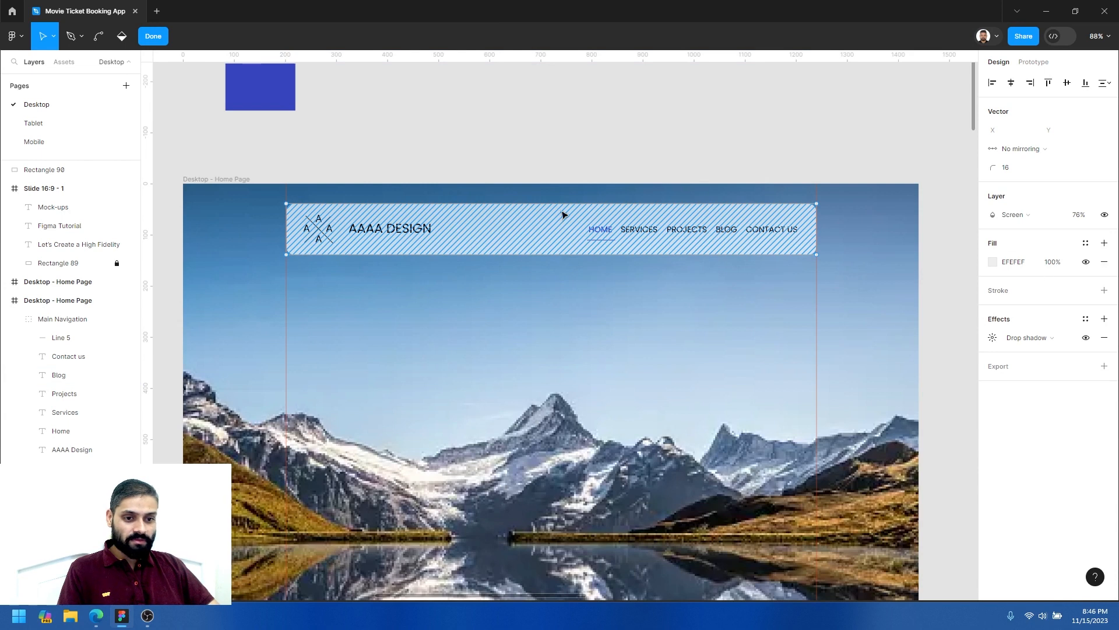
{"action": "left_click", "coordinate": [153, 36]}
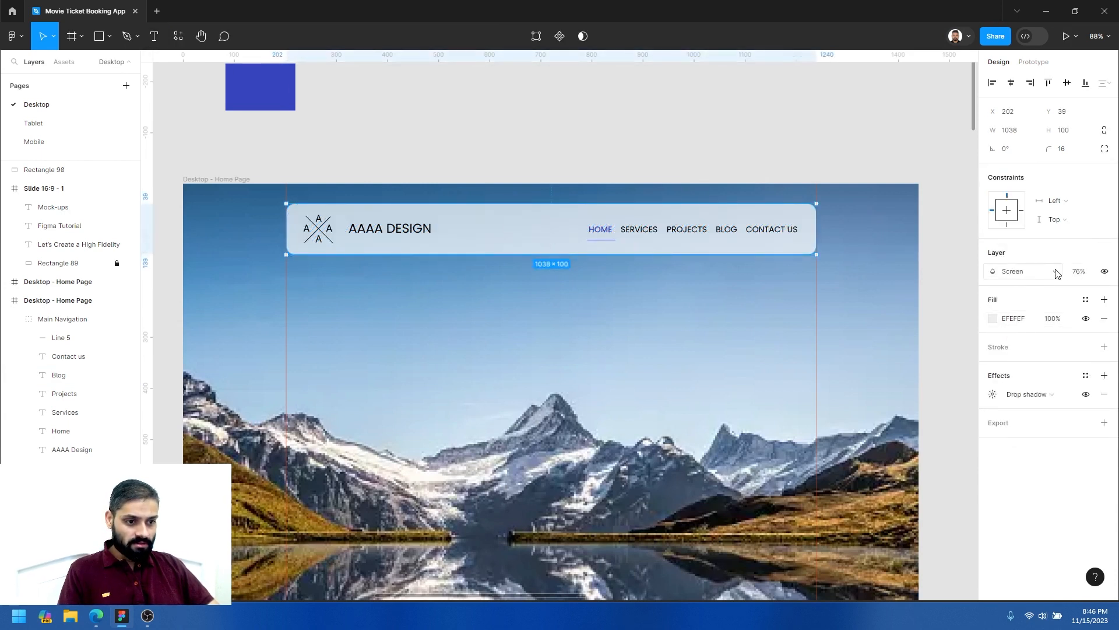
{"action": "left_click", "coordinate": [1080, 272]}
{"action": "key", "text": "Down"}
{"action": "key", "text": "Down"}
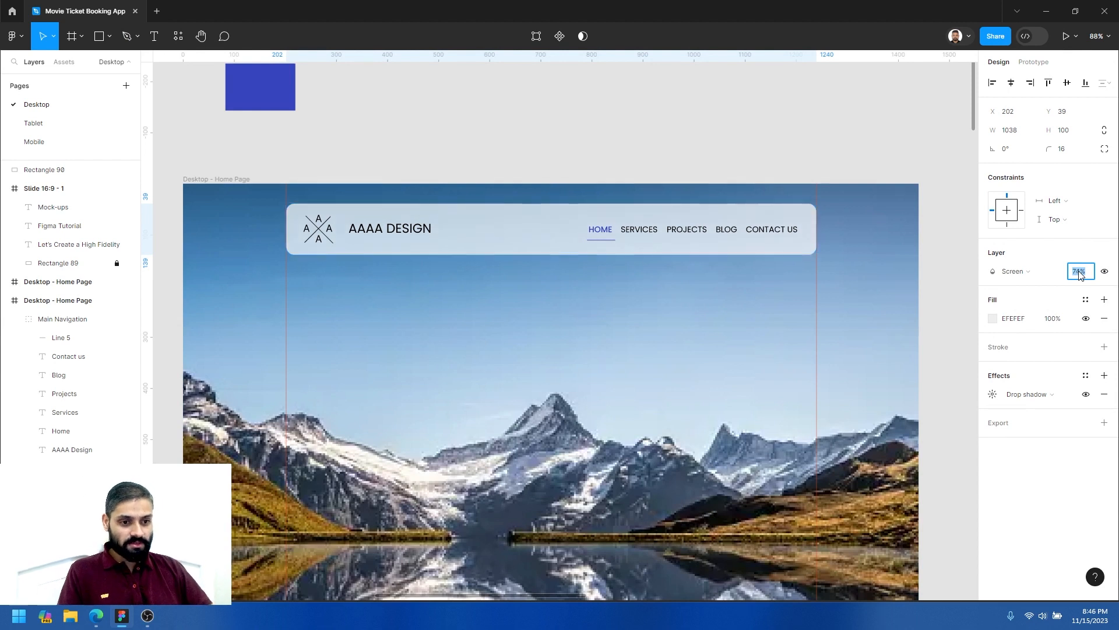
{"action": "key", "text": "Down"}
{"action": "key", "text": "Down"}
{"action": "key", "text": "Down"}
{"action": "key", "text": "Down"}
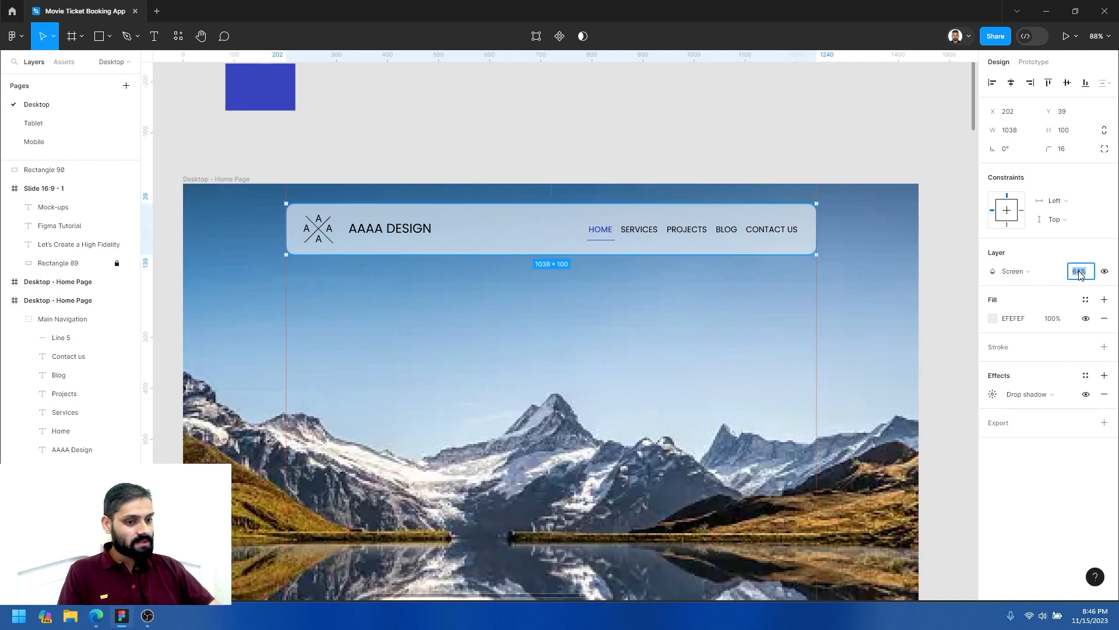
{"action": "left_click", "coordinate": [1016, 272]}
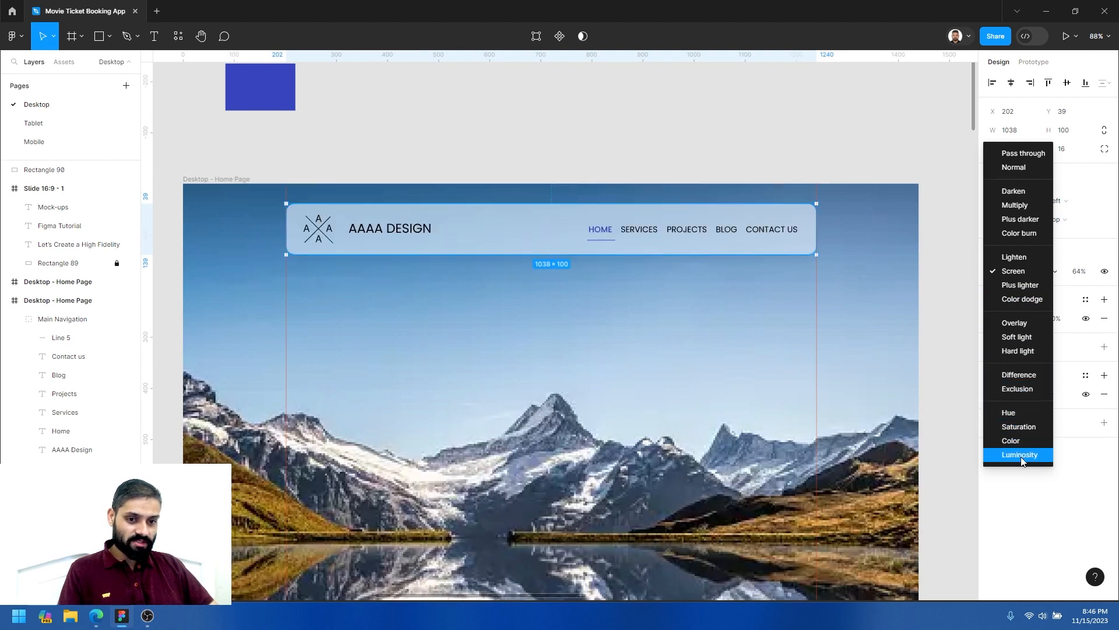
{"action": "left_click", "coordinate": [1021, 276]}
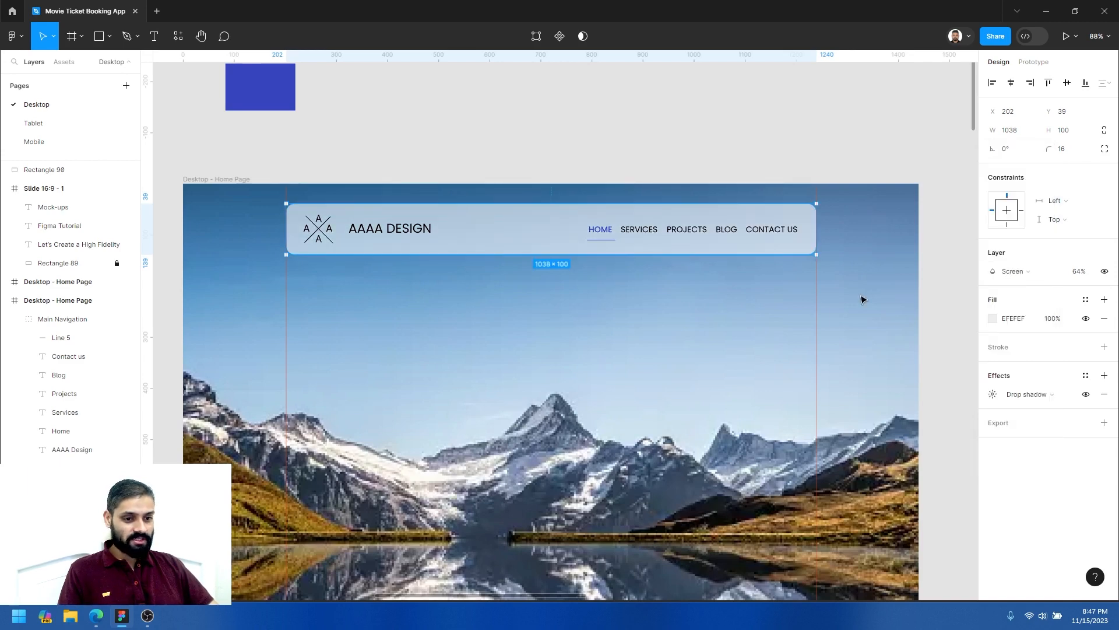
Examine the translucent navigation bar over the hero image, both in the whole page and up close.
{"action": "left_click", "coordinate": [624, 153]}
{"action": "left_click", "coordinate": [538, 334], "text": "alt"}
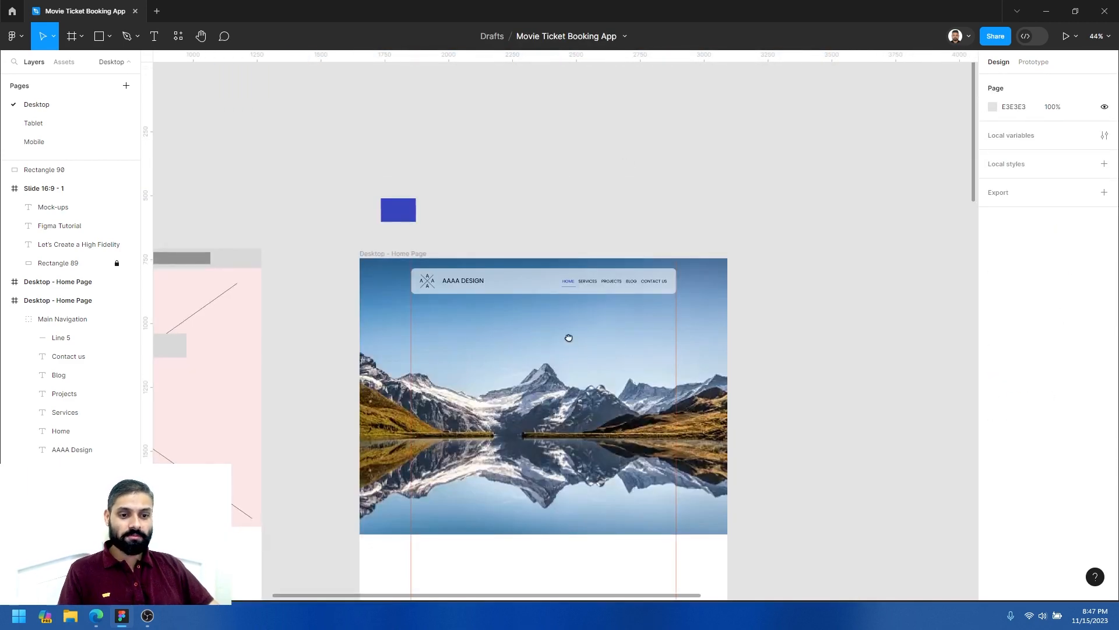
{"action": "scroll", "coordinate": [570, 335], "scroll_direction": "down", "scroll_amount": 4}
{"action": "left_click", "coordinate": [508, 179]}
{"action": "left_click_drag", "start_coordinate": [472, 225], "coordinate": [479, 260]}
{"action": "left_click", "coordinate": [528, 283], "text": "alt"}
{"action": "left_click", "coordinate": [557, 277]}
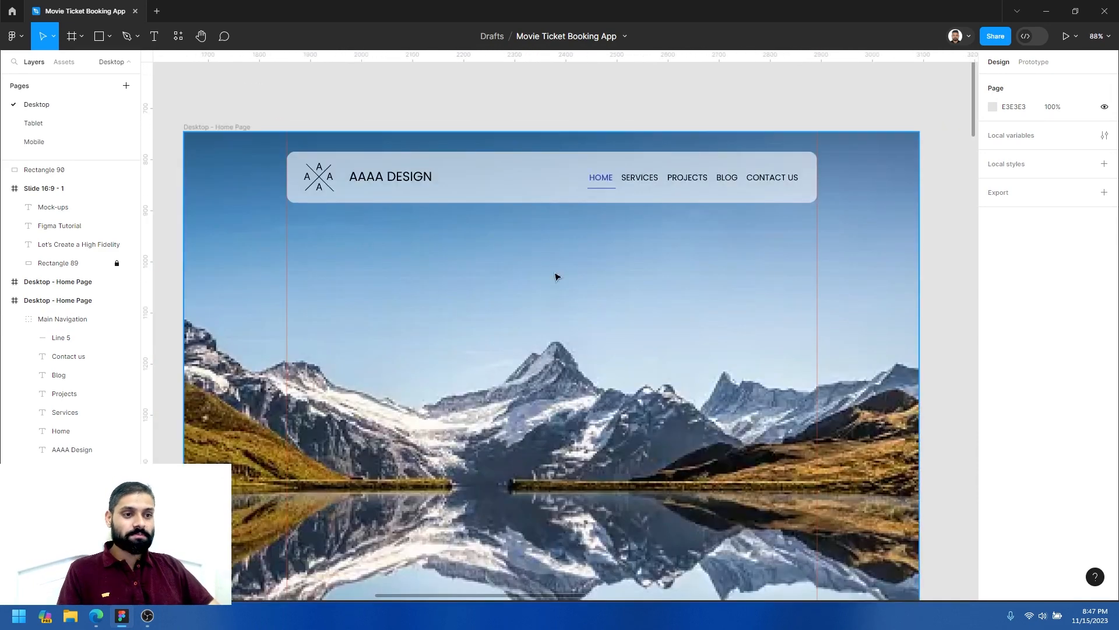
Present the Desktop - Home Page frame as a prototype and return to the design file.
{"action": "left_click", "coordinate": [209, 127]}
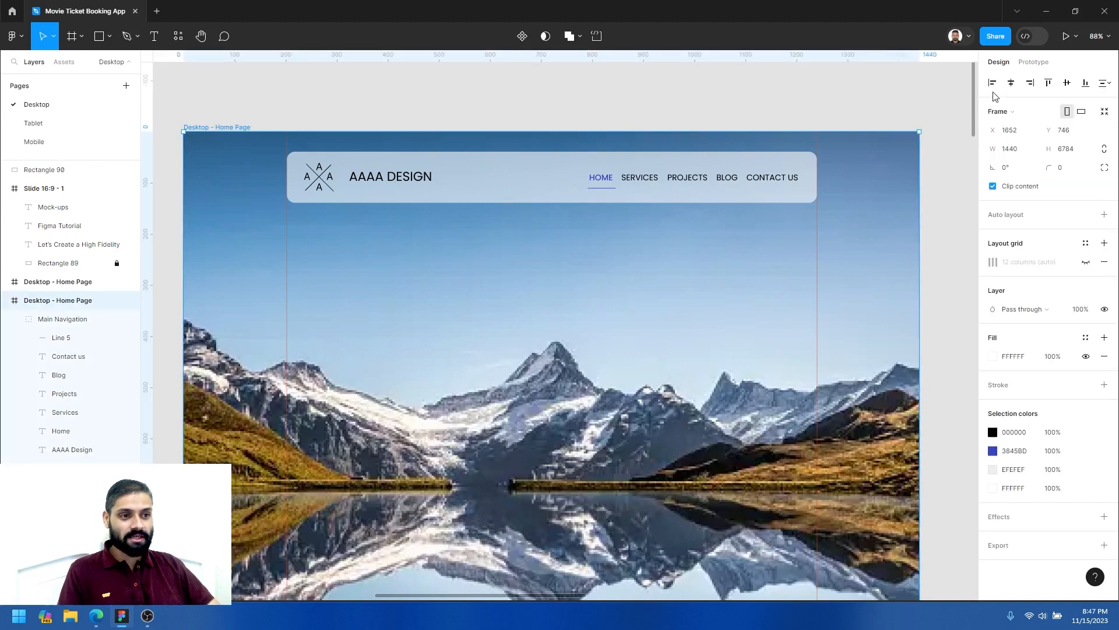
{"action": "left_click", "coordinate": [1076, 37]}
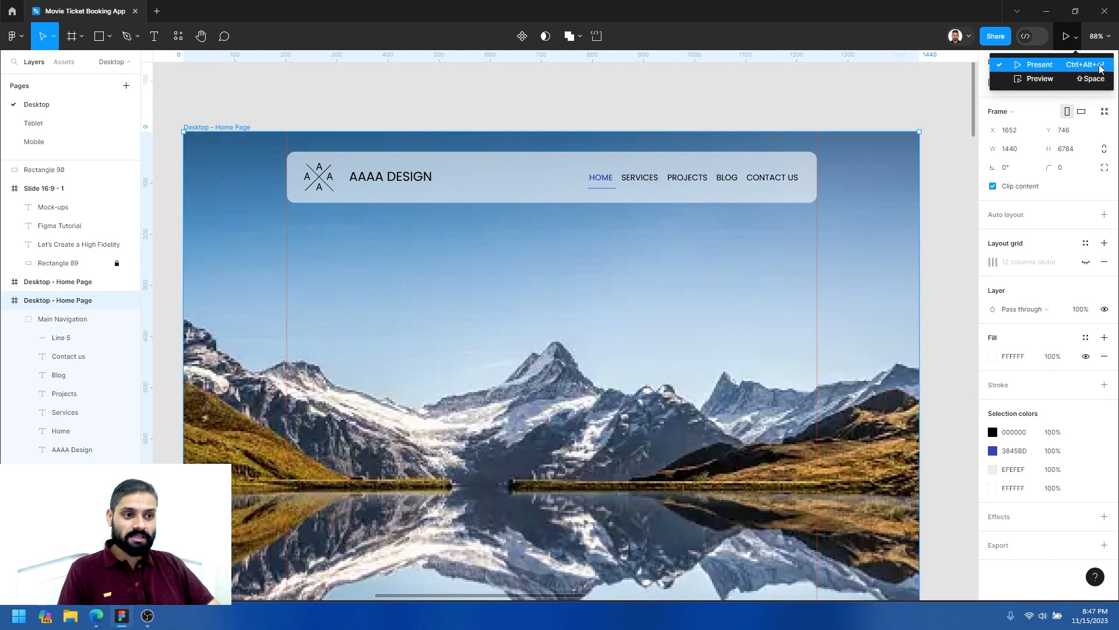
{"action": "left_click", "coordinate": [1037, 65]}
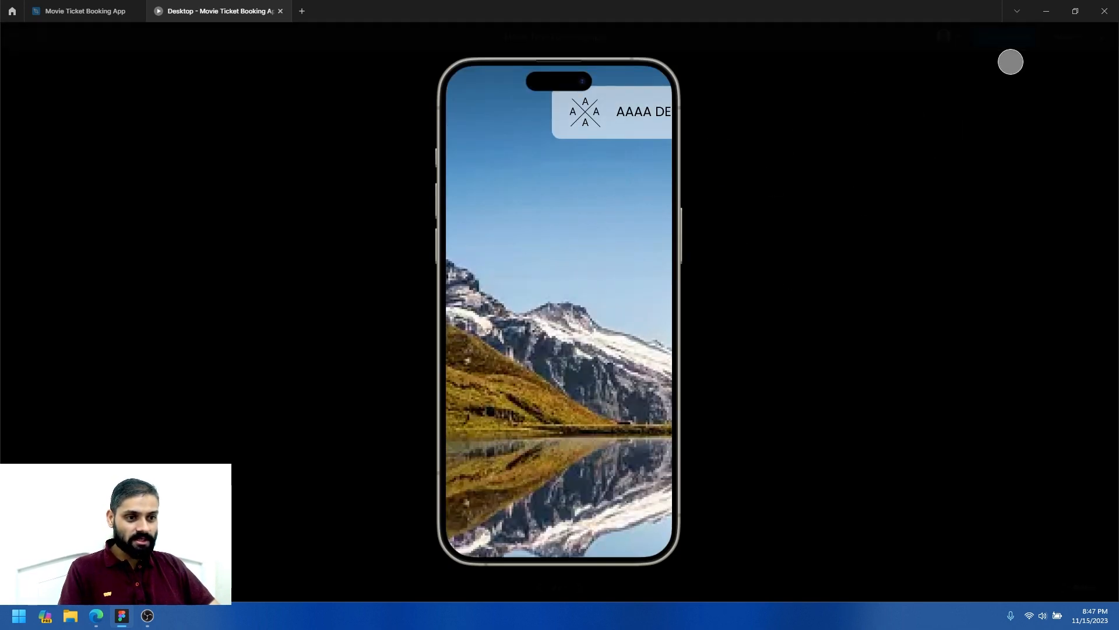
{"action": "left_click", "coordinate": [112, 21]}
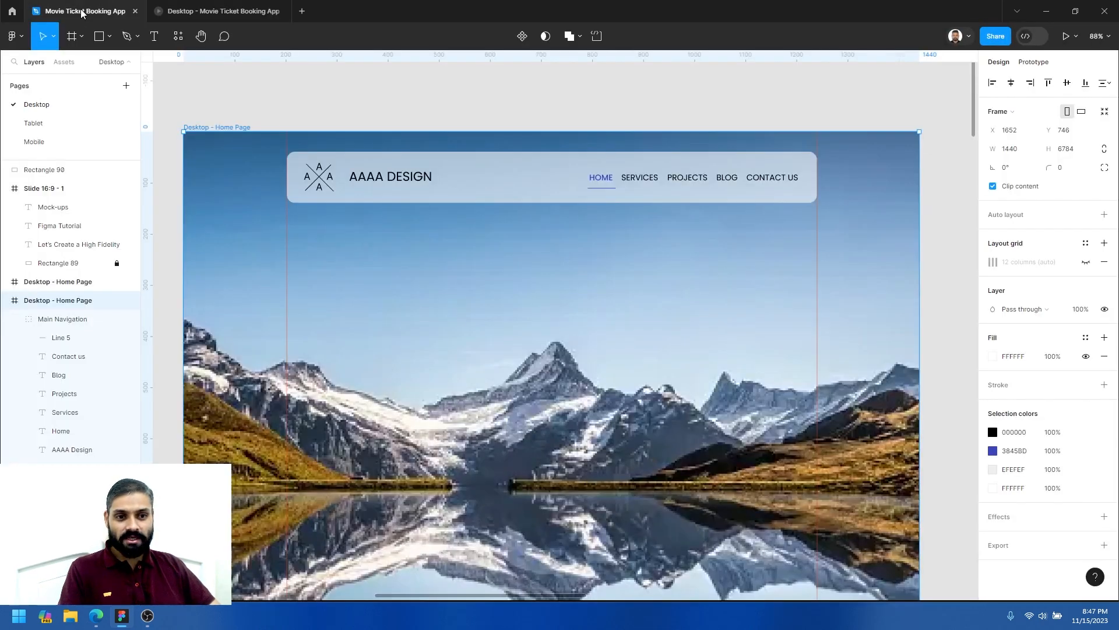
Examine the home page frame's prototype options, including its scroll overflow setting.
{"action": "left_click", "coordinate": [1030, 63]}
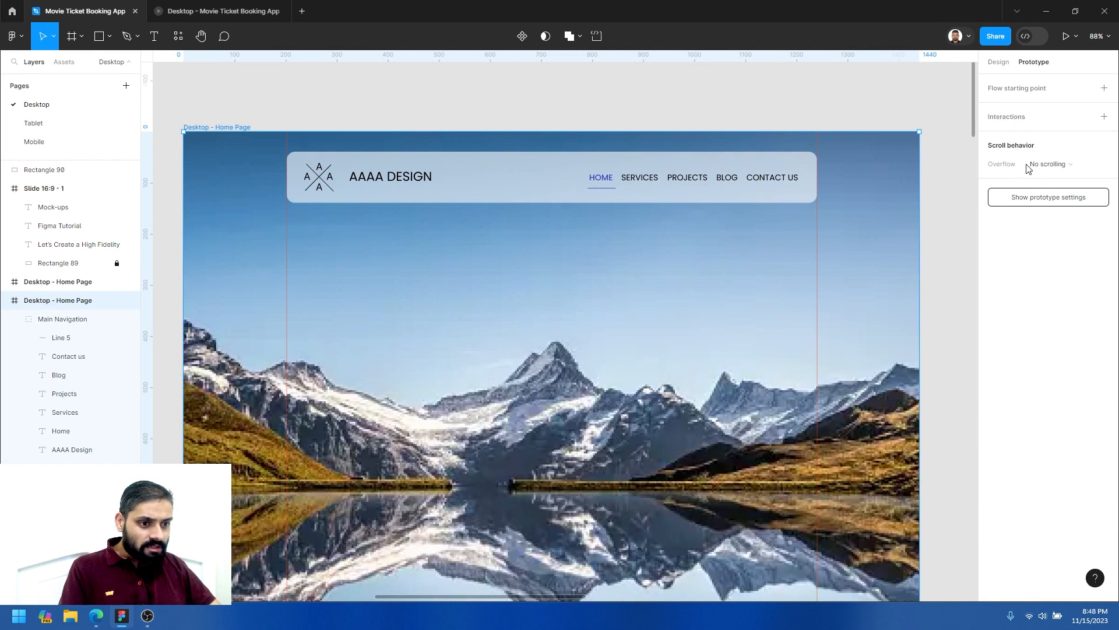
{"action": "left_click", "coordinate": [1059, 166]}
{"action": "left_click", "coordinate": [1059, 163]}
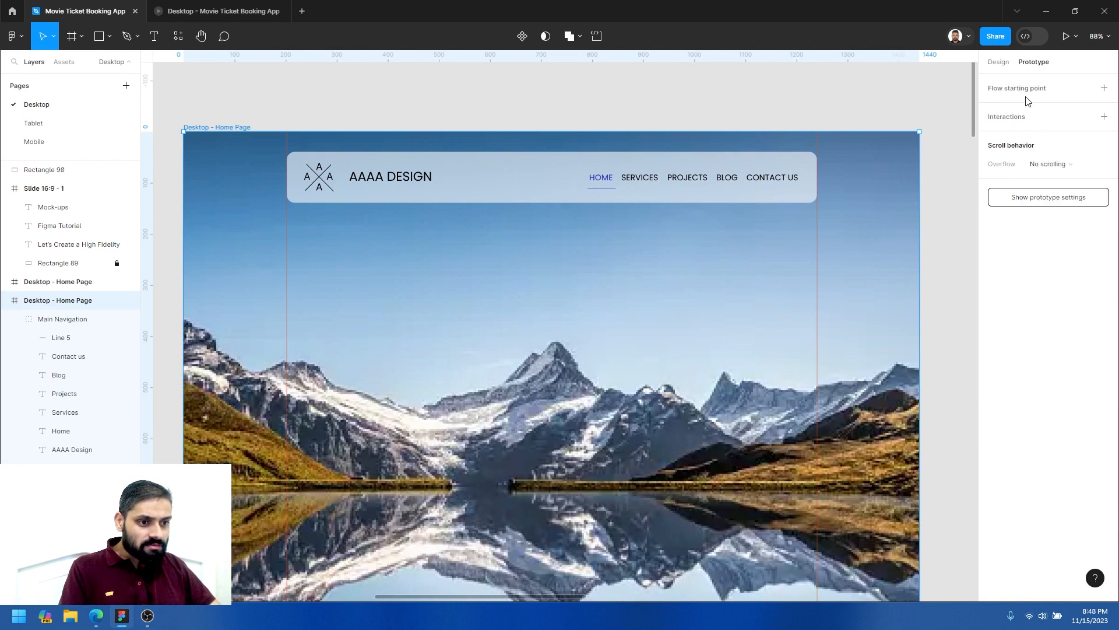
{"action": "left_click", "coordinate": [998, 63]}
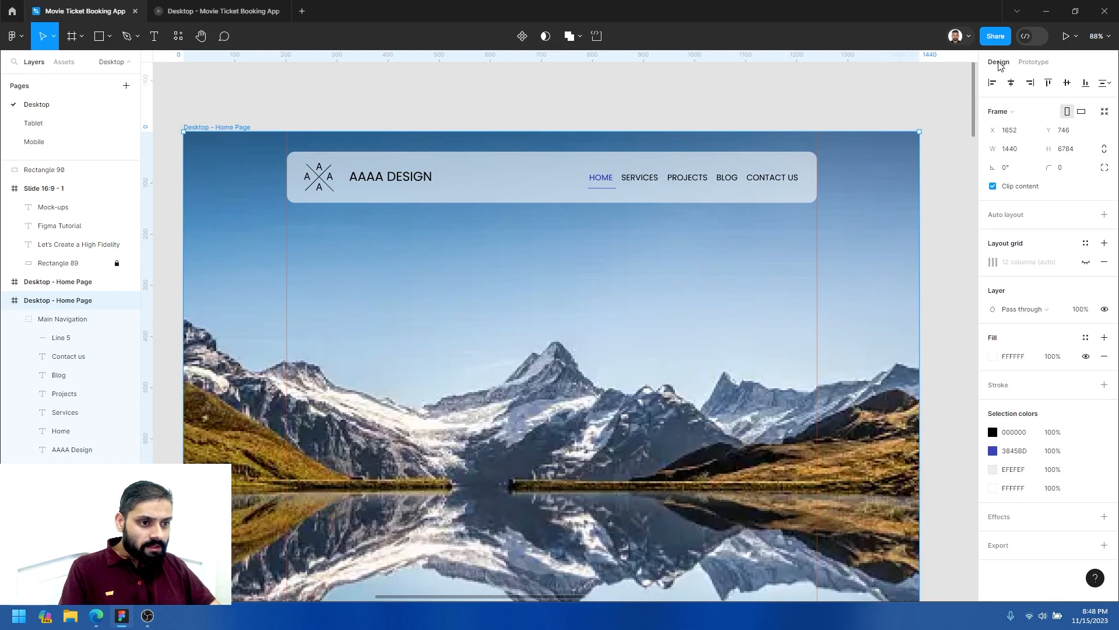
{"action": "left_click", "coordinate": [1033, 62]}
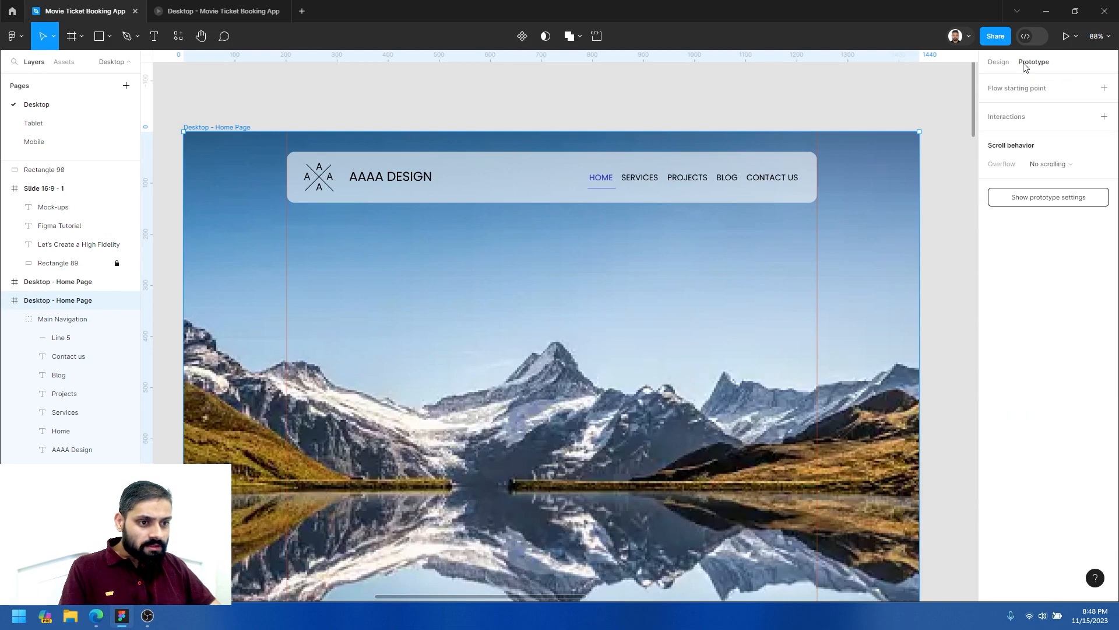
{"action": "left_click", "coordinate": [1009, 118]}
{"action": "left_click", "coordinate": [1011, 121]}
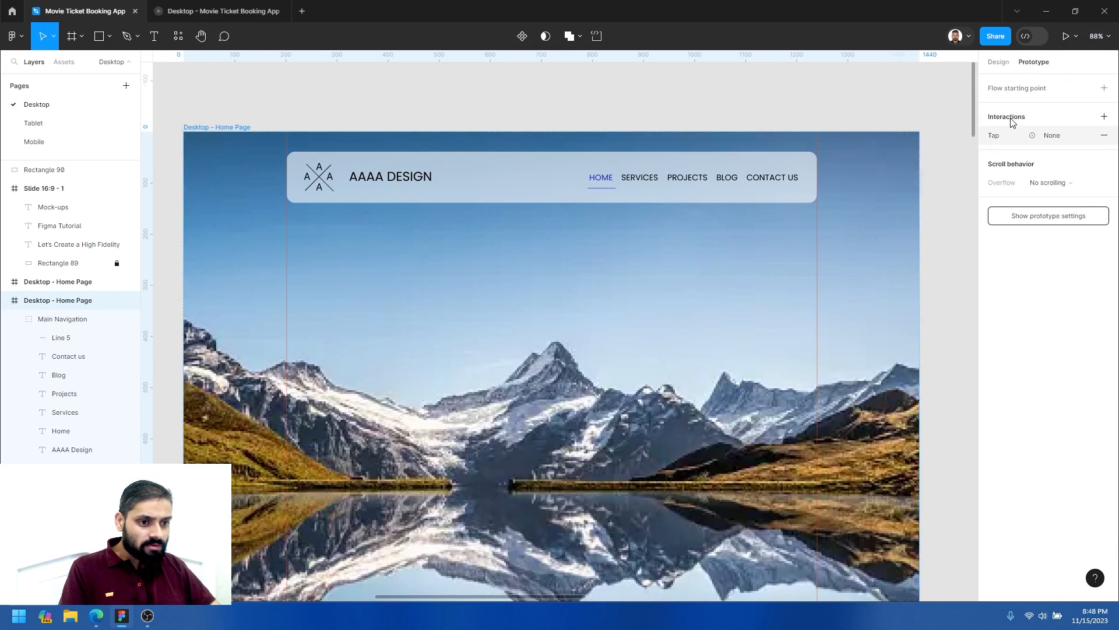
{"action": "left_click", "coordinate": [1104, 135]}
Examine the Desktop - Home Page frame's design and prototype properties and the available frame size presets.
{"action": "left_click", "coordinate": [1005, 63]}
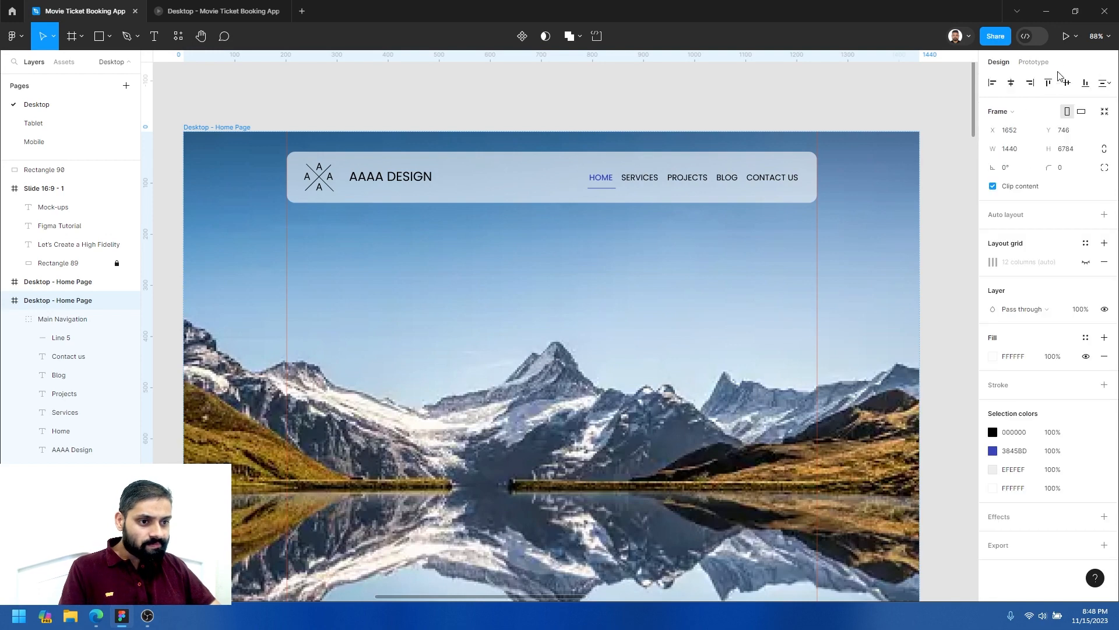
{"action": "left_click", "coordinate": [1037, 64]}
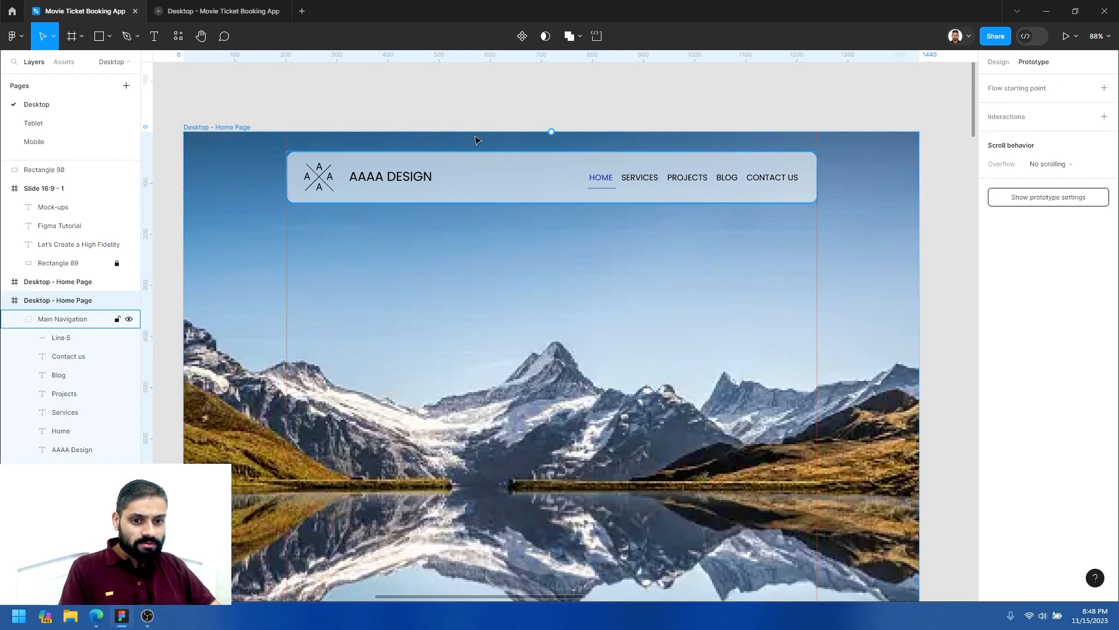
{"action": "left_click", "coordinate": [233, 127]}
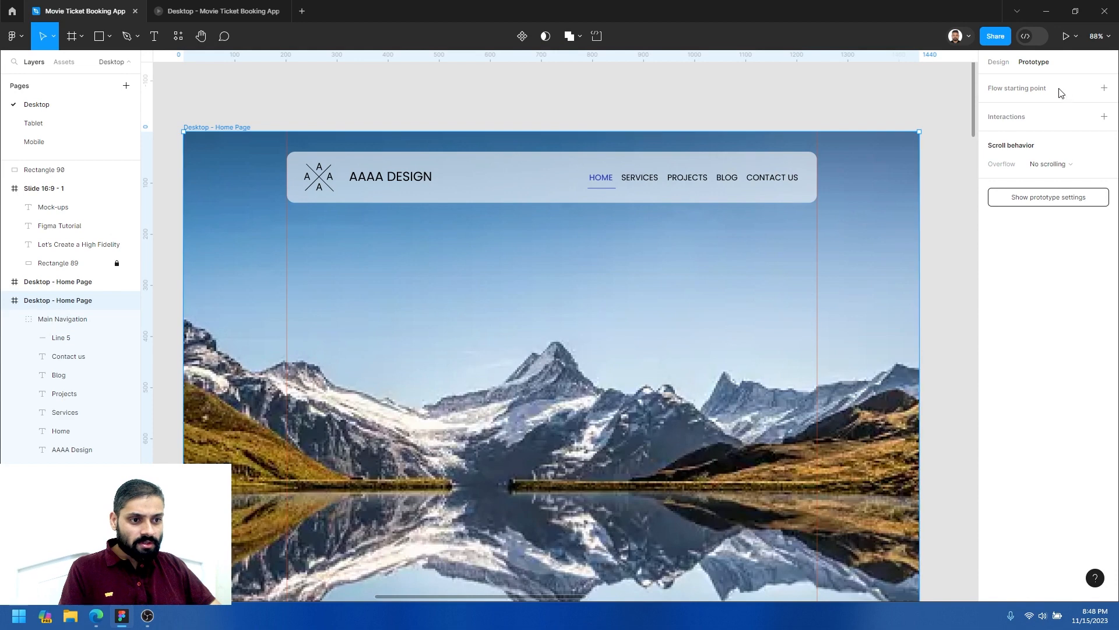
{"action": "left_click", "coordinate": [999, 65]}
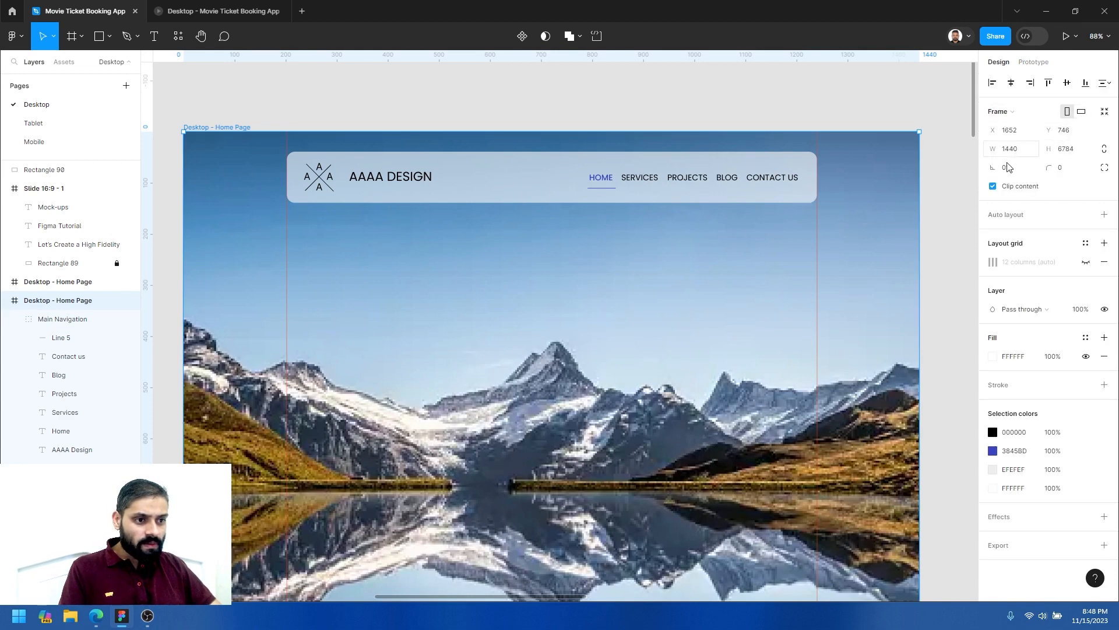
{"action": "left_click", "coordinate": [81, 36]}
{"action": "left_click", "coordinate": [64, 65]}
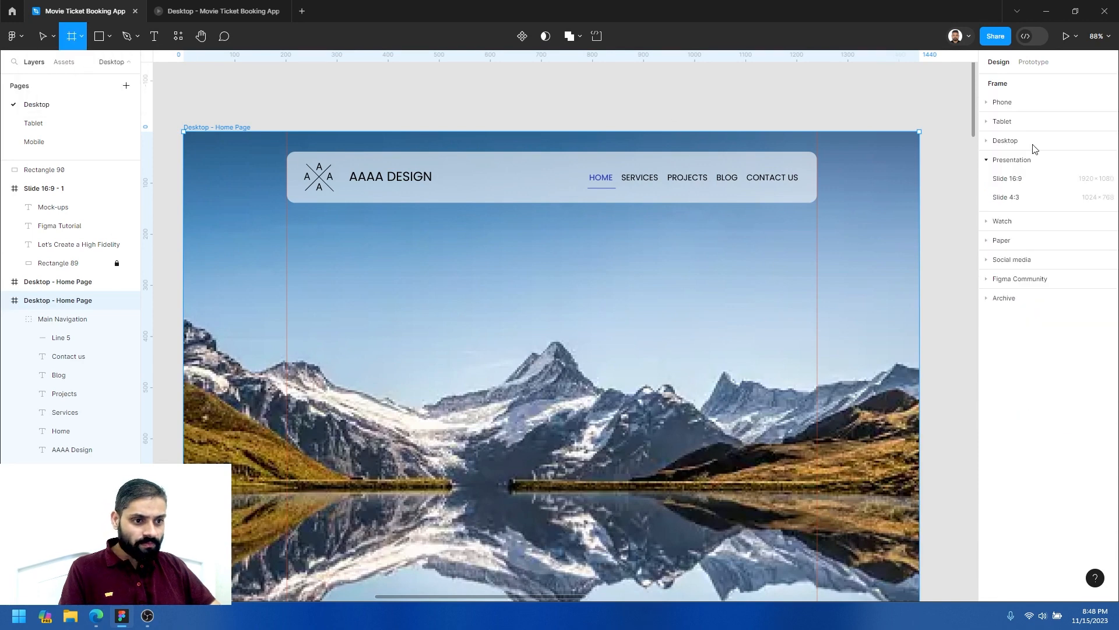
{"action": "left_click", "coordinate": [1032, 63]}
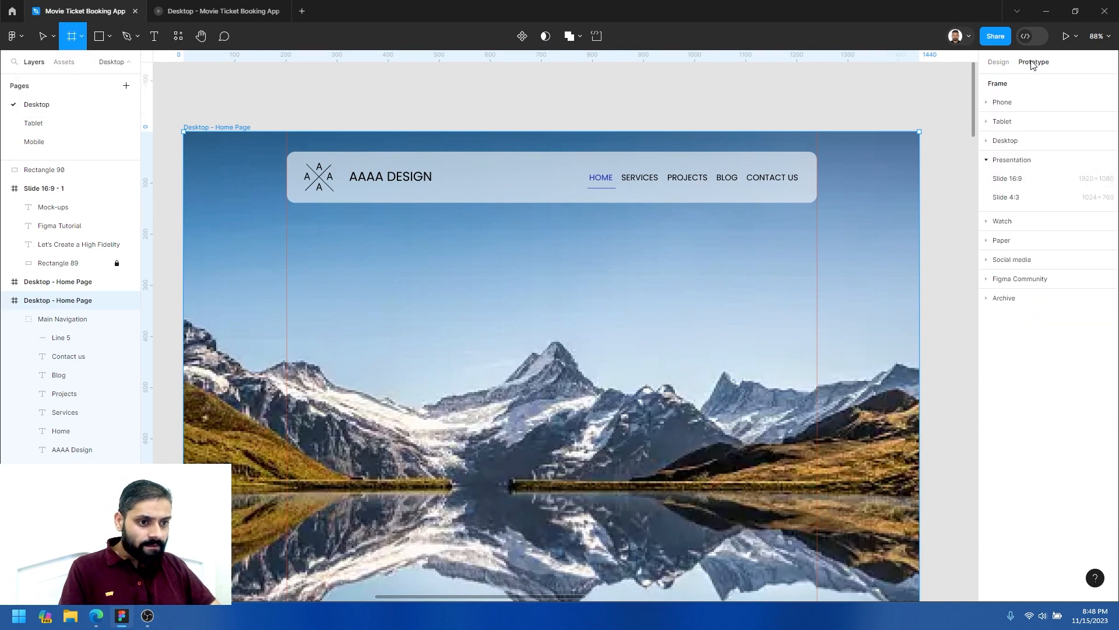
{"action": "left_click", "coordinate": [998, 63]}
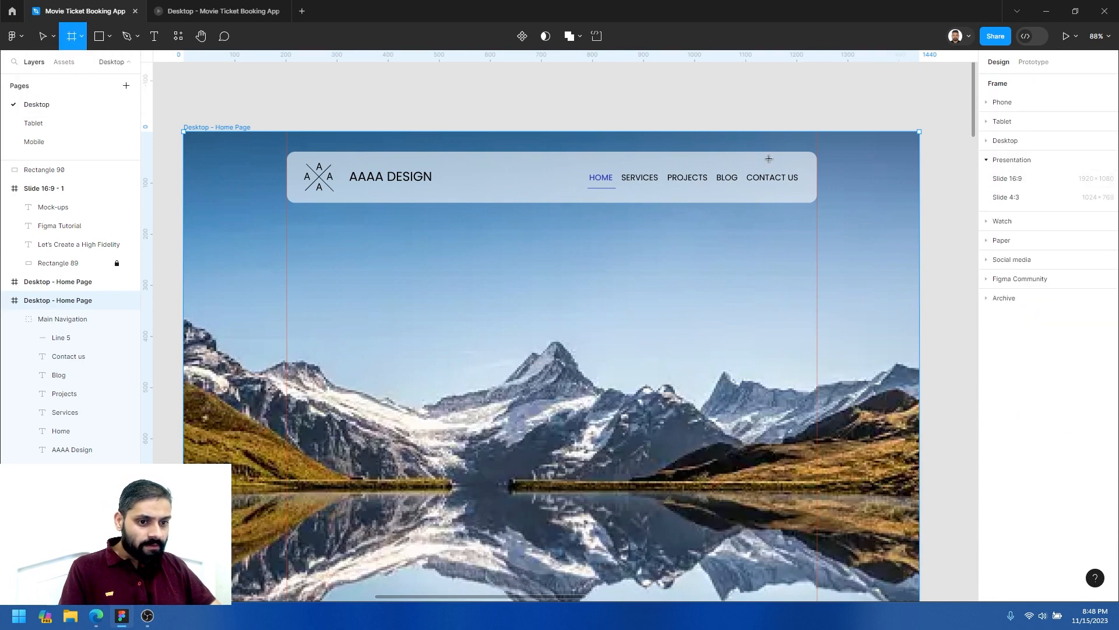
{"action": "left_click", "coordinate": [82, 37]}
{"action": "left_click", "coordinate": [79, 66]}
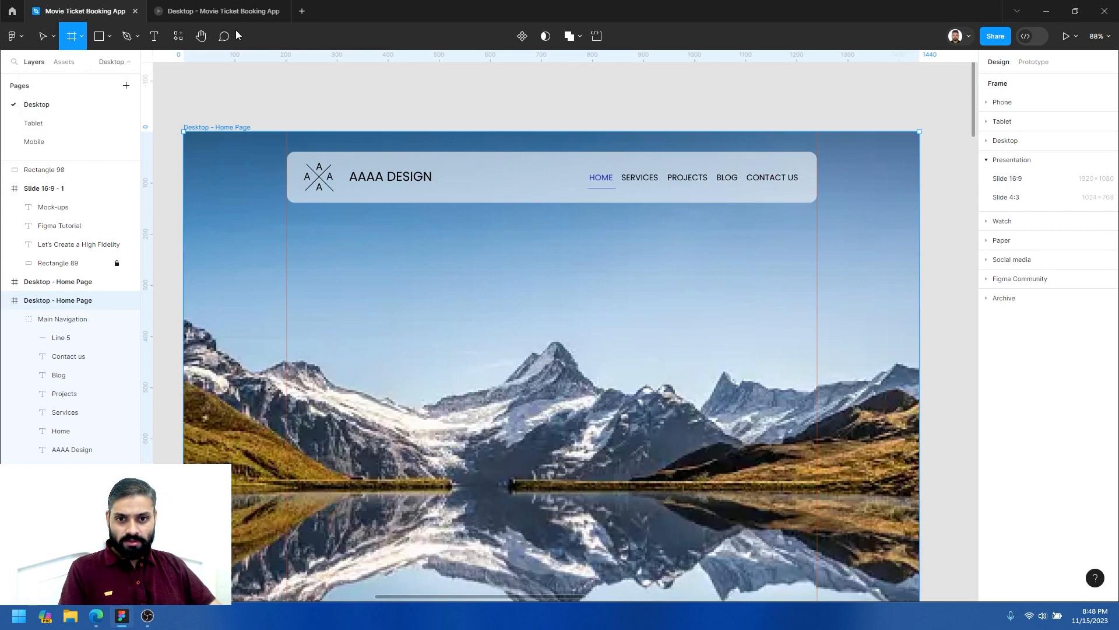
Check the running prototype's viewing options, accessibility settings and other screens, and close the prototype.
{"action": "left_click", "coordinate": [233, 13]}
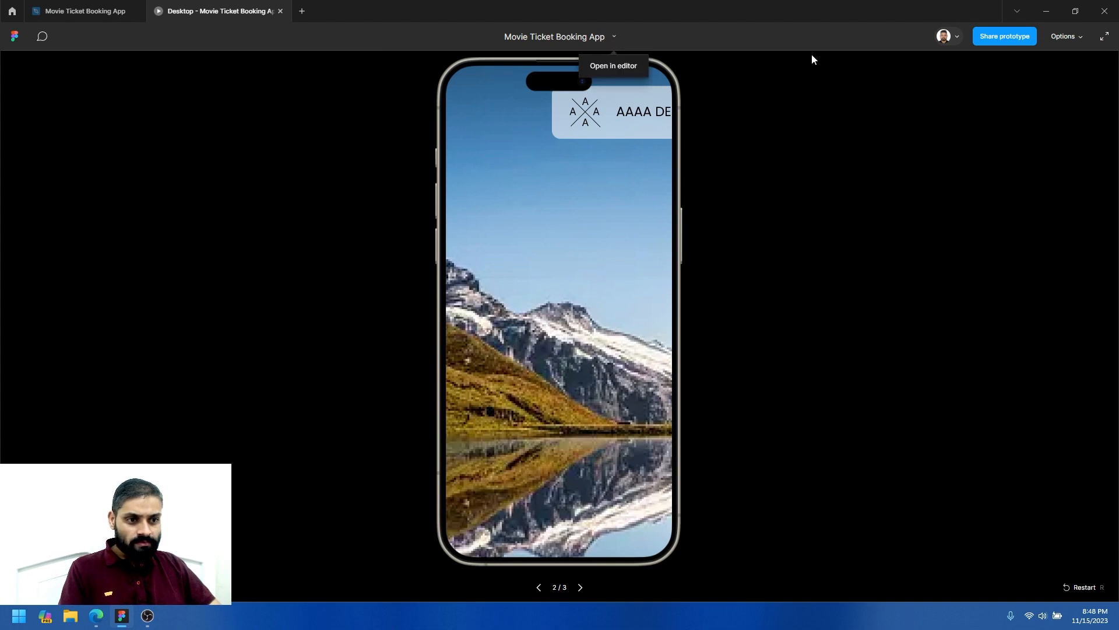
{"action": "left_click", "coordinate": [1074, 41]}
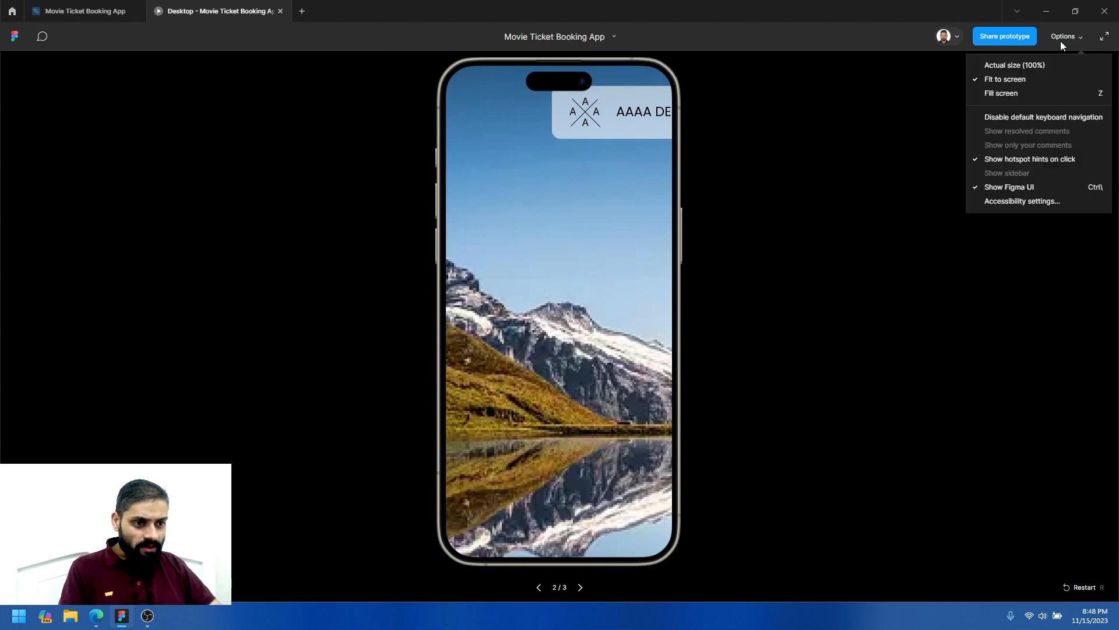
{"action": "left_click", "coordinate": [1035, 201]}
{"action": "left_click", "coordinate": [672, 288]}
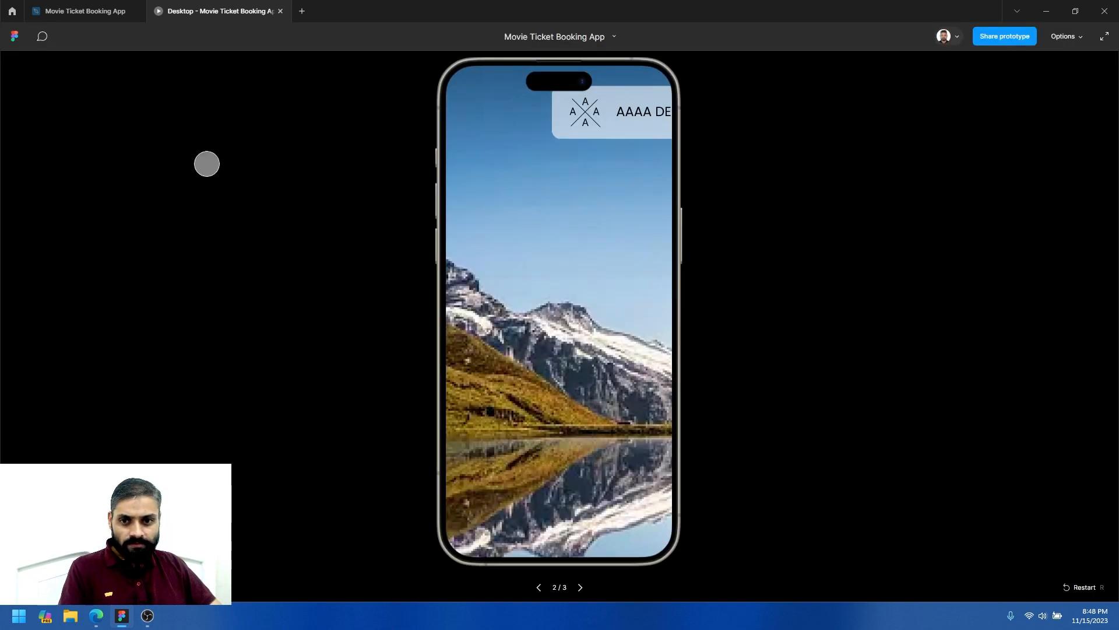
{"action": "left_click", "coordinate": [581, 587]}
{"action": "left_click", "coordinate": [539, 588]}
{"action": "left_click", "coordinate": [538, 587]}
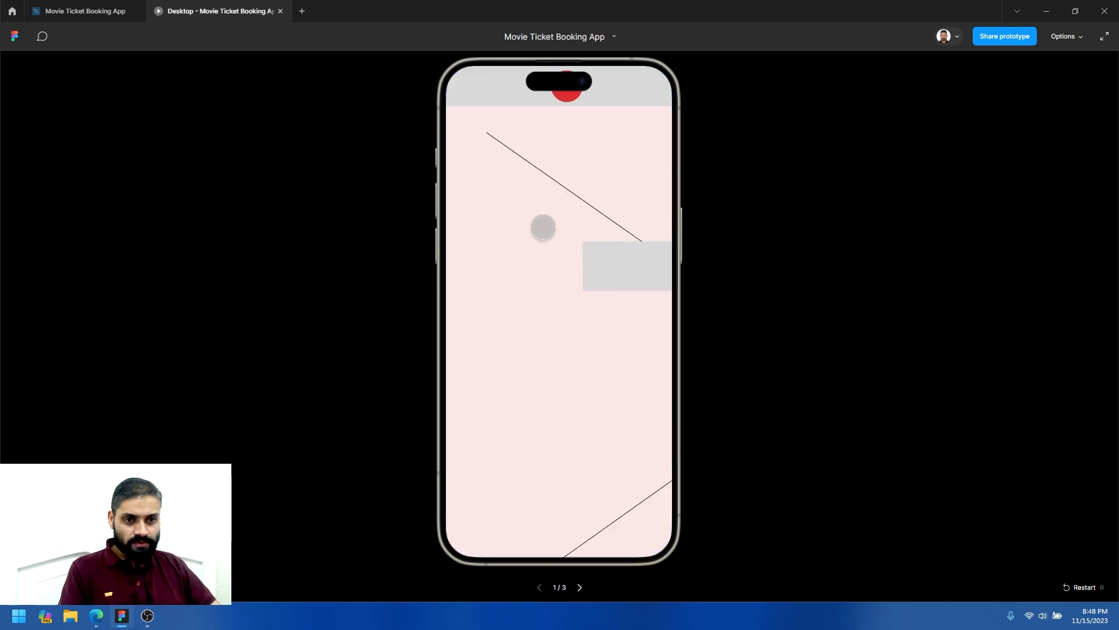
{"action": "left_click", "coordinate": [280, 11]}
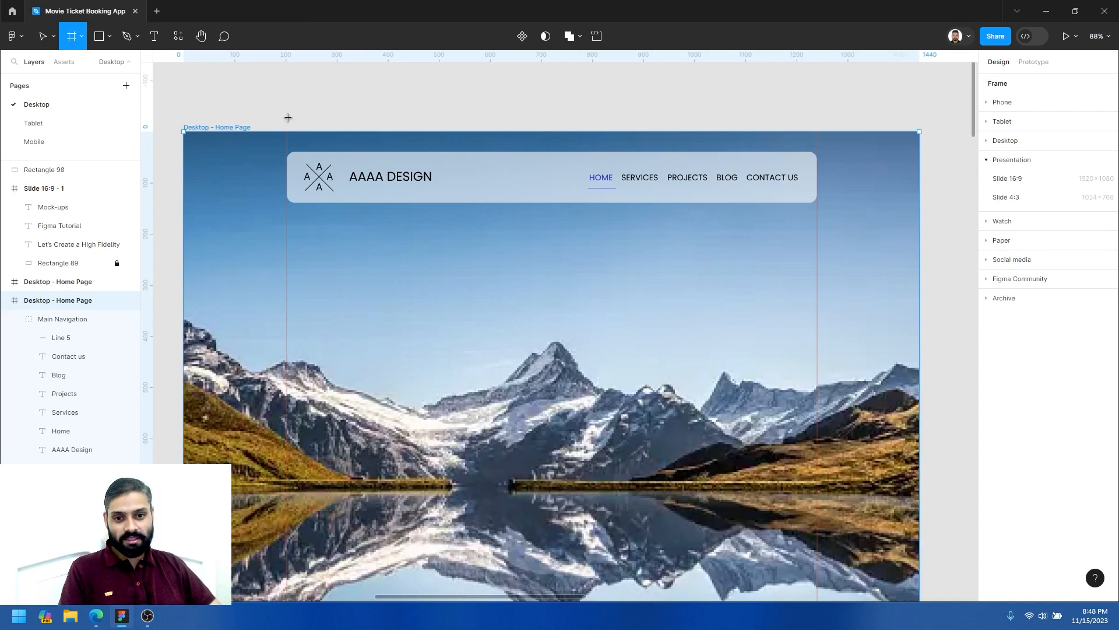
Convert the Desktop - Home Page frame into a section after looking through the frame size presets.
{"action": "left_click", "coordinate": [47, 40]}
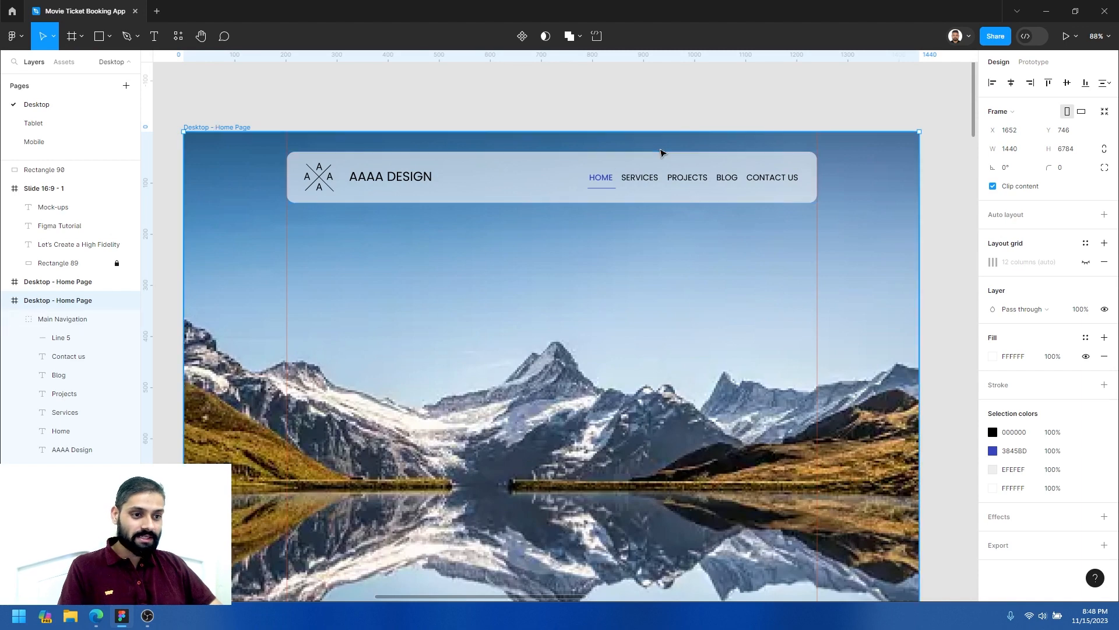
{"action": "left_click", "coordinate": [1007, 112]}
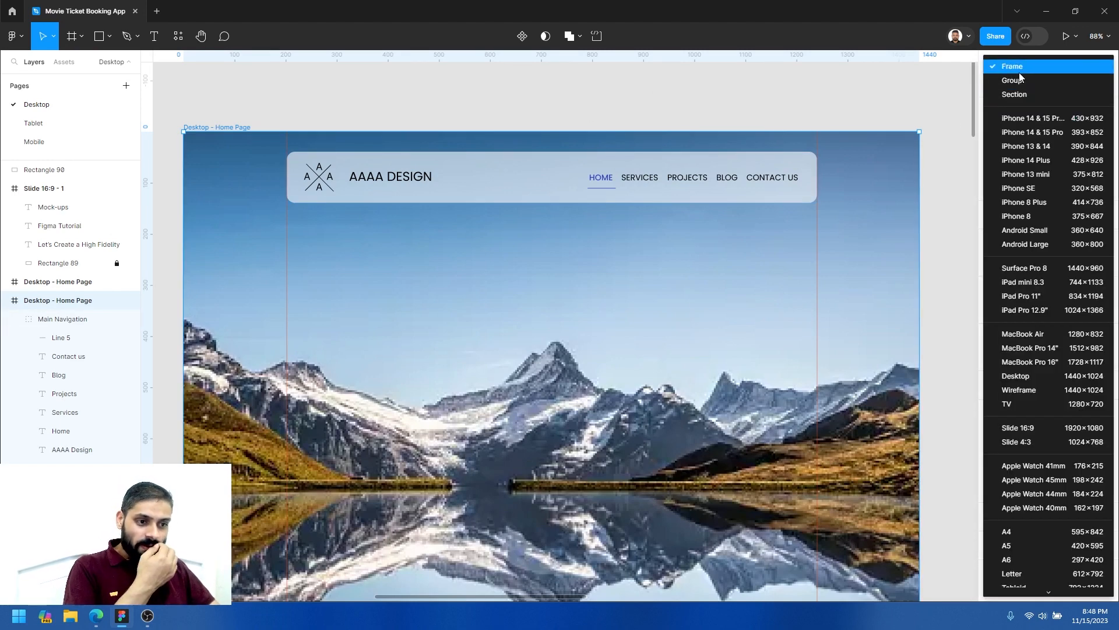
{"action": "scroll", "coordinate": [1044, 320], "scroll_direction": "down", "scroll_amount": 5}
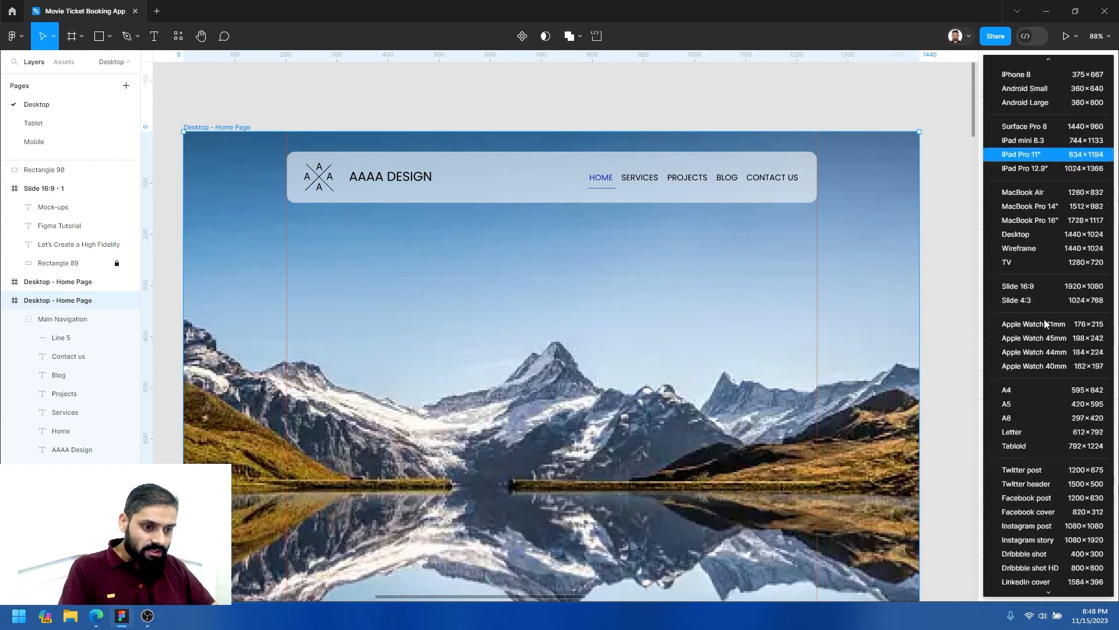
{"action": "scroll", "coordinate": [1050, 347], "scroll_direction": "down", "scroll_amount": 5}
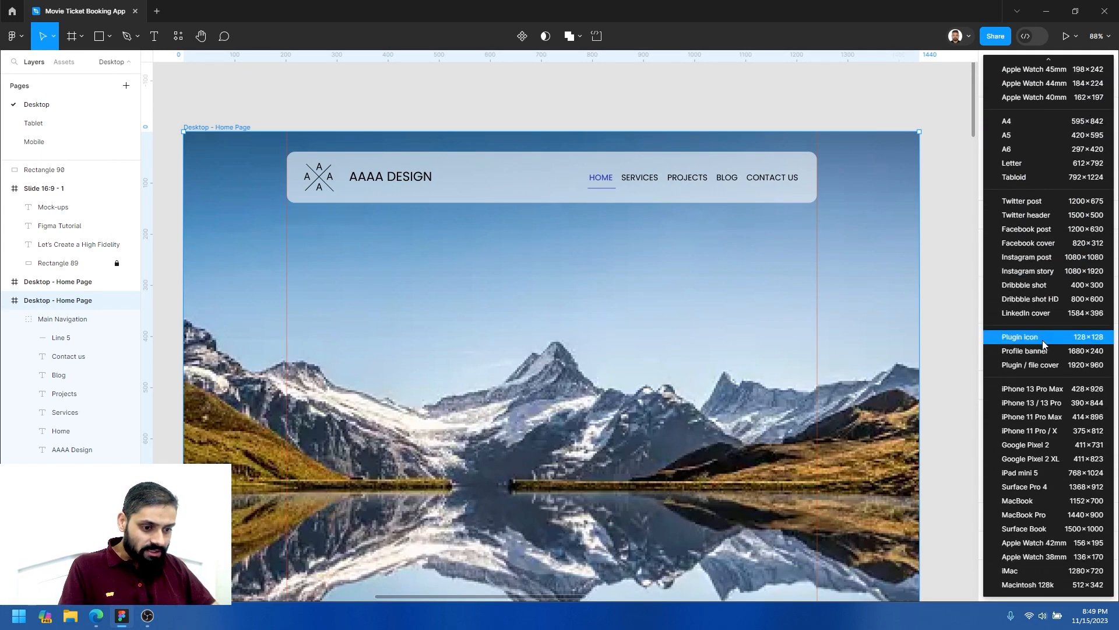
{"action": "scroll", "coordinate": [1038, 344], "scroll_direction": "up", "scroll_amount": 8}
{"action": "scroll", "coordinate": [1037, 326], "scroll_direction": "up", "scroll_amount": 2}
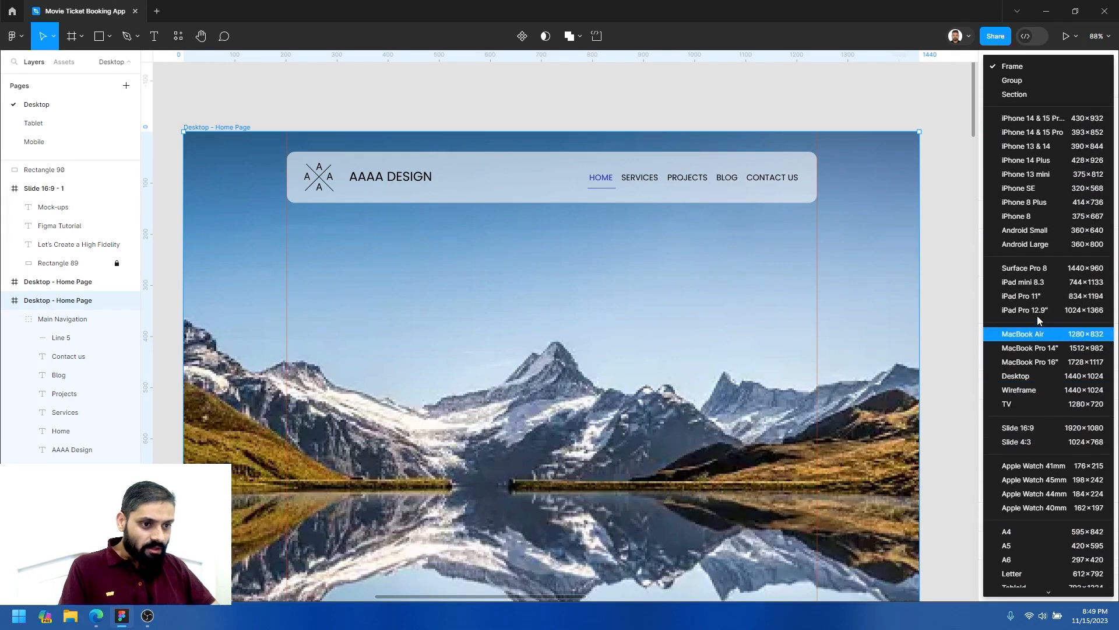
{"action": "left_click", "coordinate": [1024, 97]}
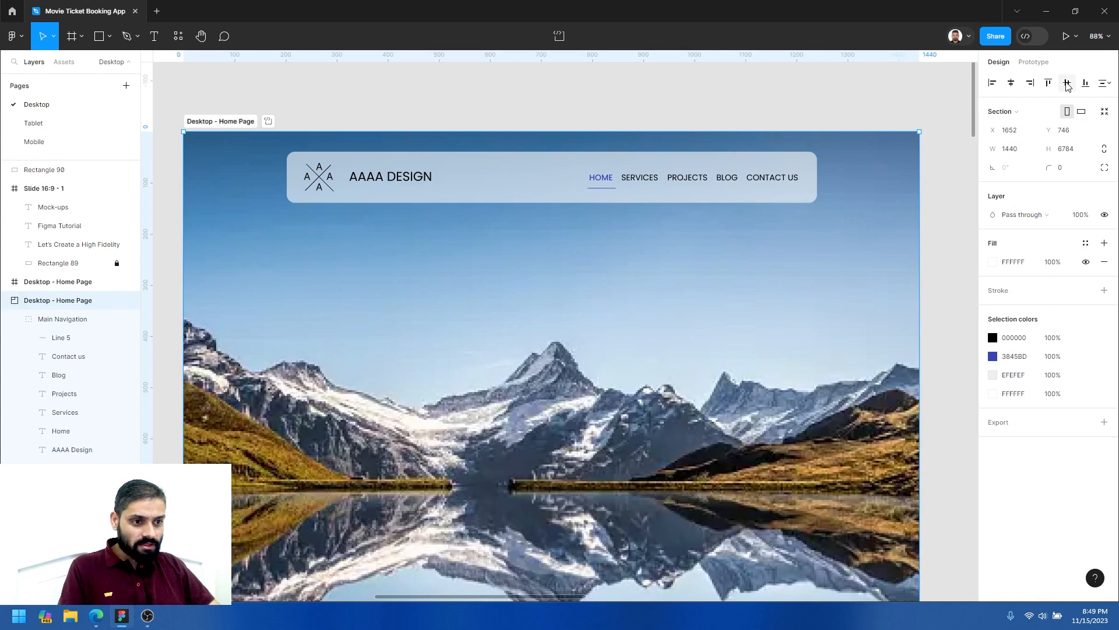
{"action": "left_click", "coordinate": [1030, 111]}
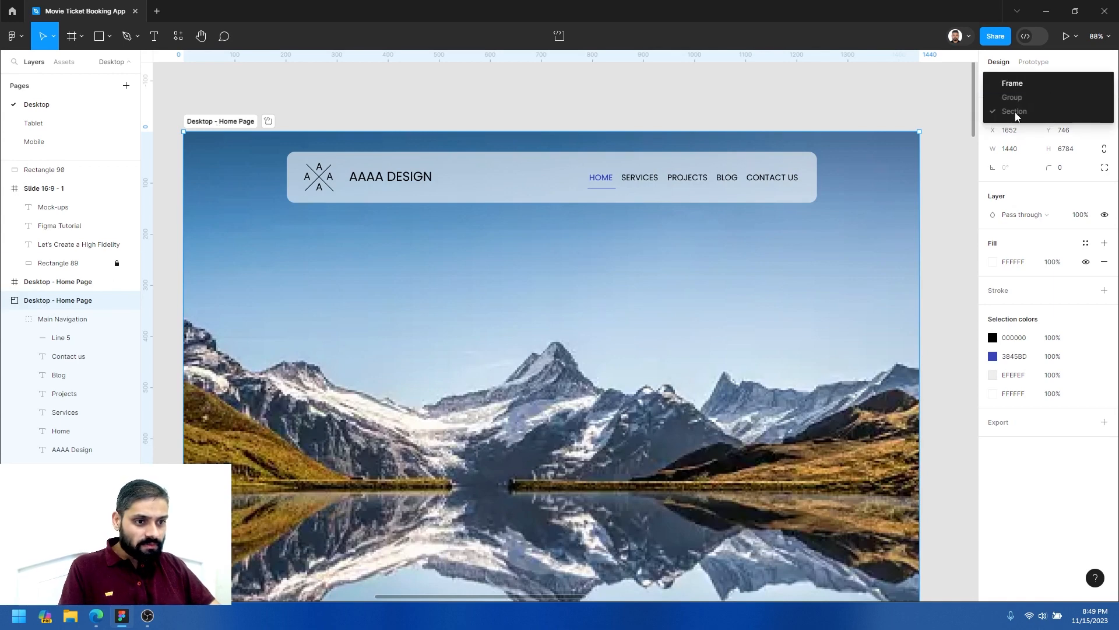
{"action": "left_click", "coordinate": [700, 84]}
{"action": "left_click", "coordinate": [294, 119]}
{"action": "left_click", "coordinate": [212, 122]}
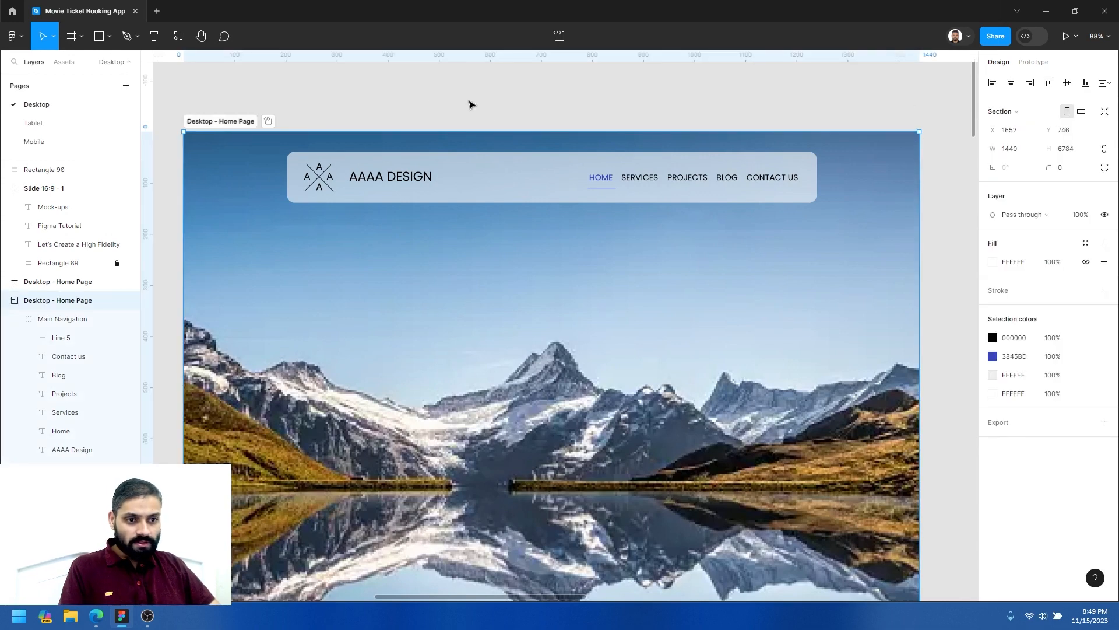
Present the design as a prototype again, look through its first screen, and close the prototype.
{"action": "left_click", "coordinate": [1066, 36]}
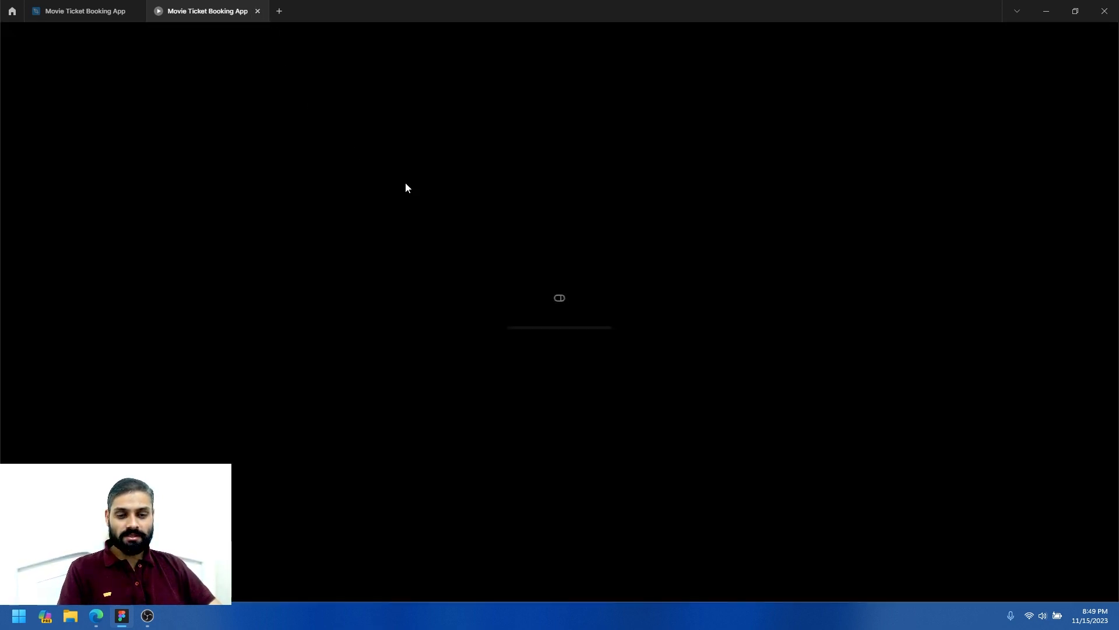
{"action": "left_click", "coordinate": [85, 11]}
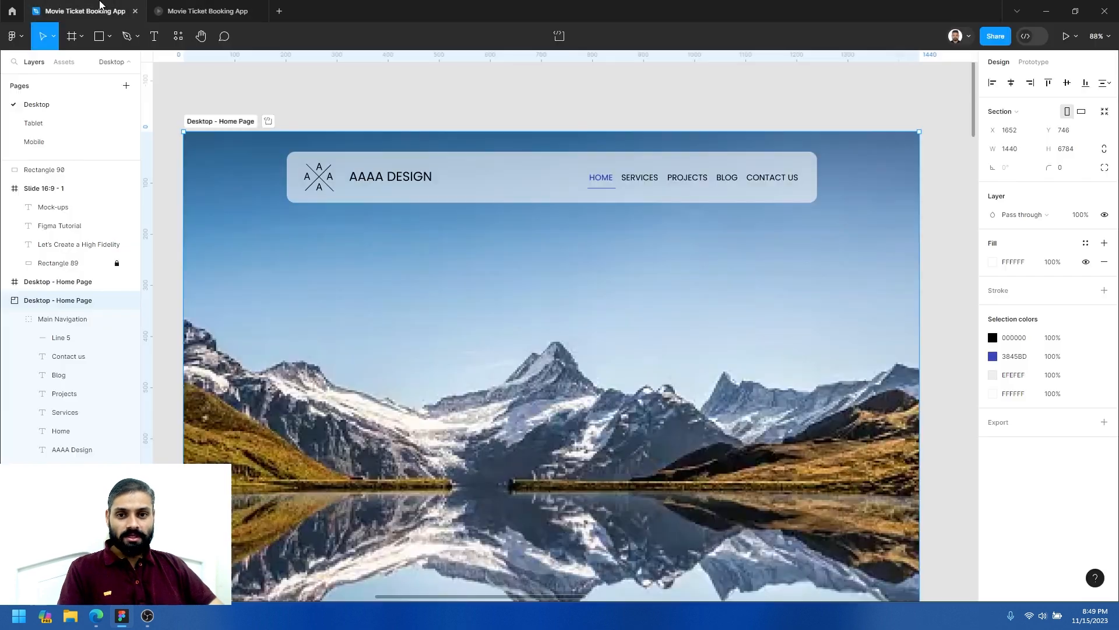
{"action": "scroll", "coordinate": [717, 353], "scroll_direction": "down", "scroll_amount": 1}
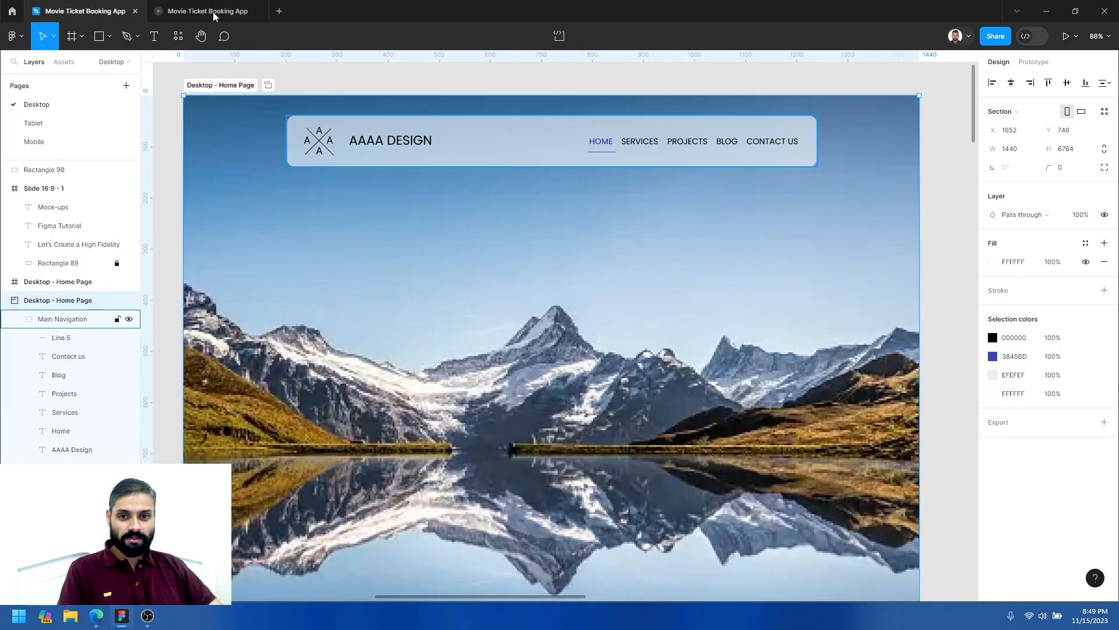
{"action": "left_click", "coordinate": [210, 11]}
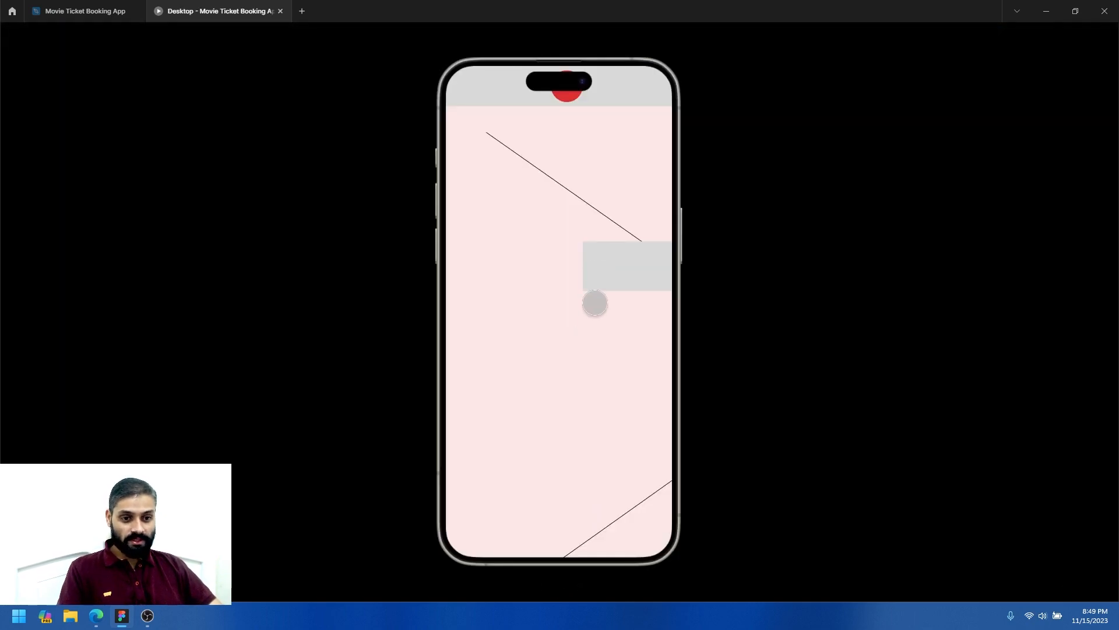
{"action": "scroll", "coordinate": [590, 243], "scroll_direction": "down", "scroll_amount": 5}
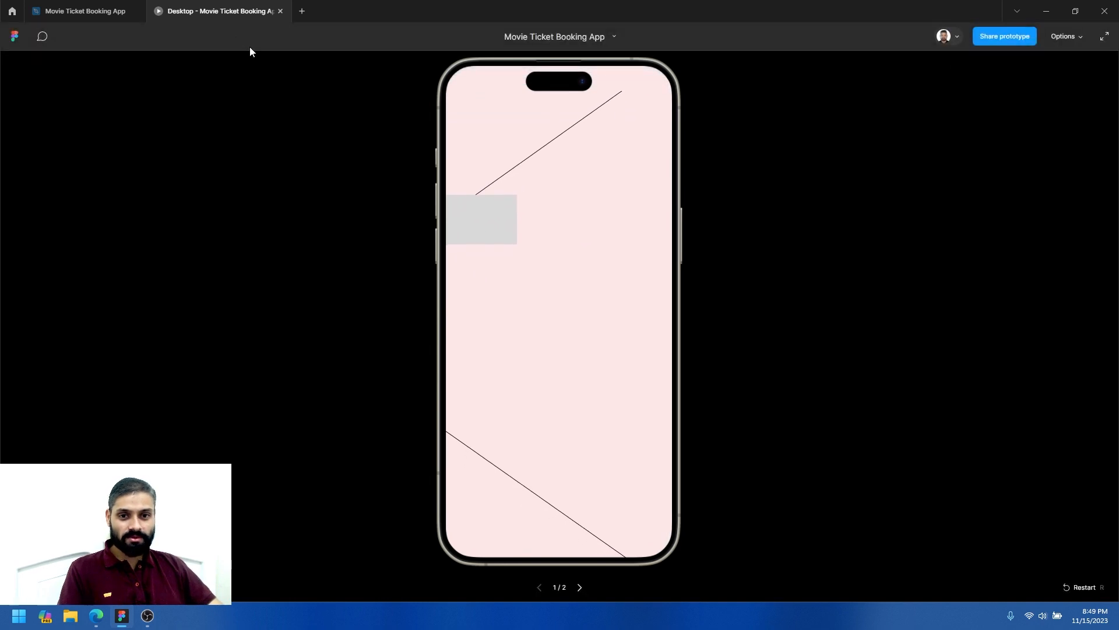
{"action": "left_click", "coordinate": [280, 11]}
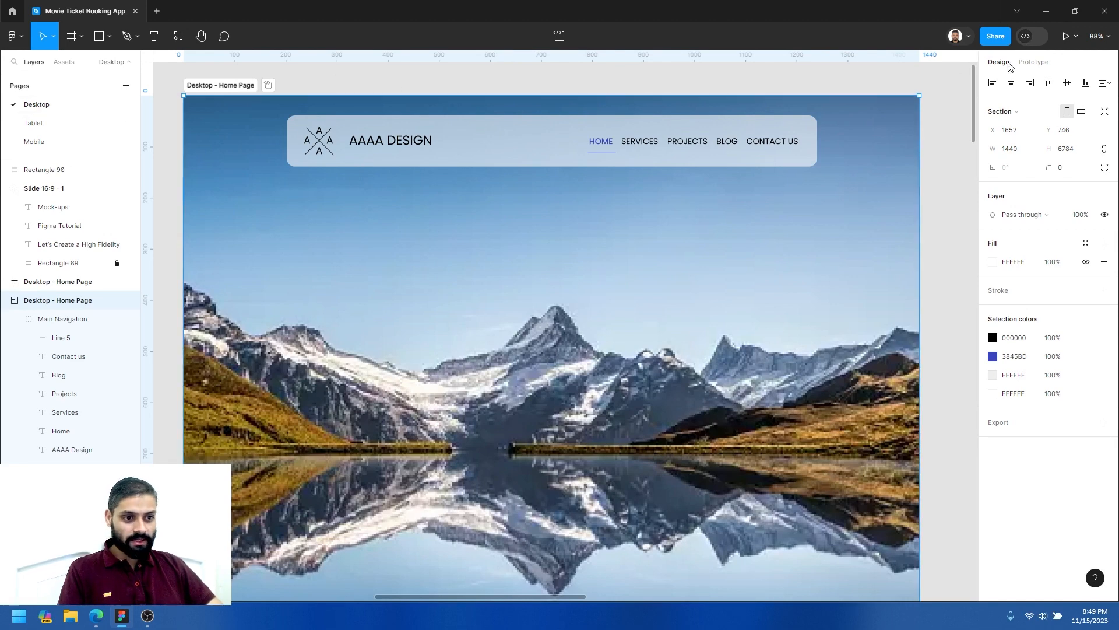
Try placing a new MacBook Pro 1440×900 frame over the home page section and delete it.
{"action": "left_click", "coordinate": [76, 37]}
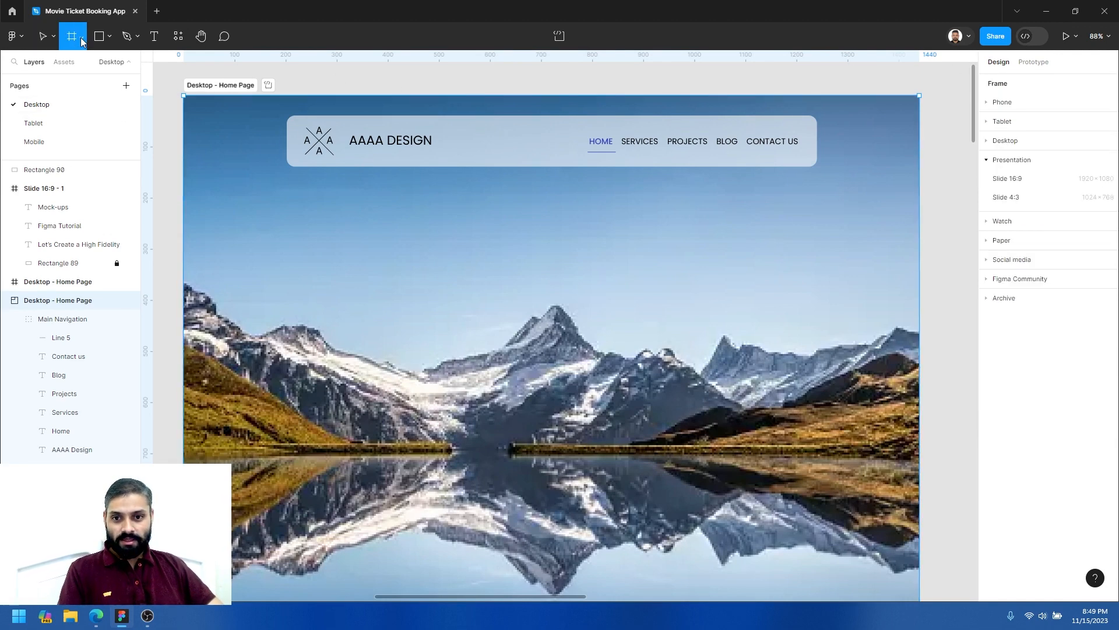
{"action": "left_click", "coordinate": [81, 38]}
{"action": "left_click", "coordinate": [65, 63]}
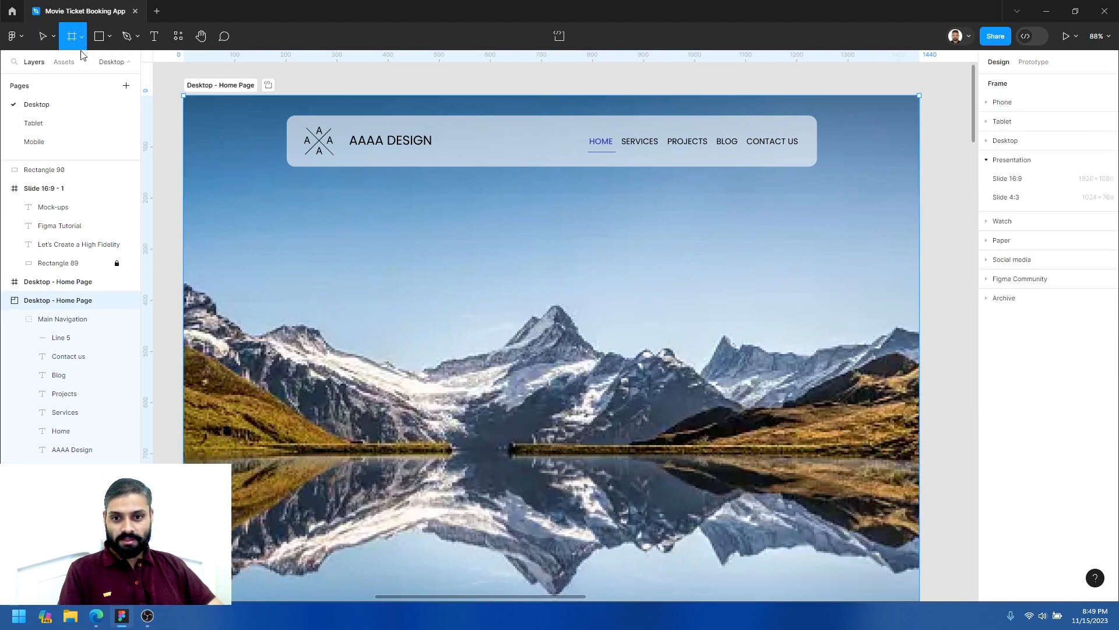
{"action": "left_click", "coordinate": [221, 92]}
{"action": "left_click", "coordinate": [1009, 112]}
{"action": "scroll", "coordinate": [1034, 280], "scroll_direction": "down", "scroll_amount": 6}
{"action": "scroll", "coordinate": [1035, 283], "scroll_direction": "down", "scroll_amount": 2}
{"action": "scroll", "coordinate": [1034, 279], "scroll_direction": "down", "scroll_amount": 1}
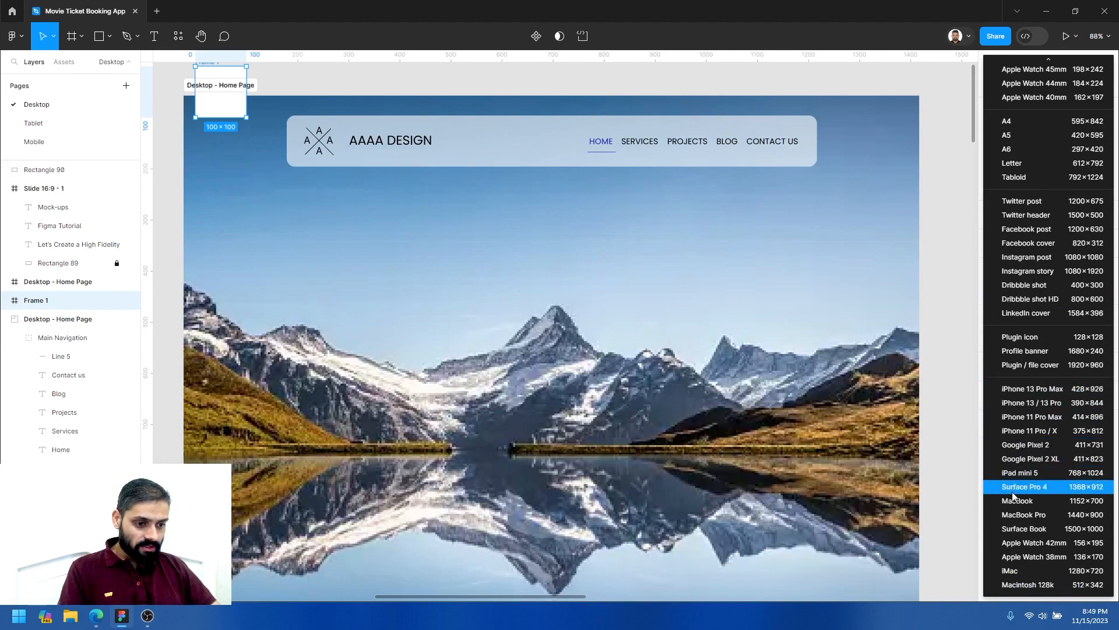
{"action": "left_click", "coordinate": [1027, 514]}
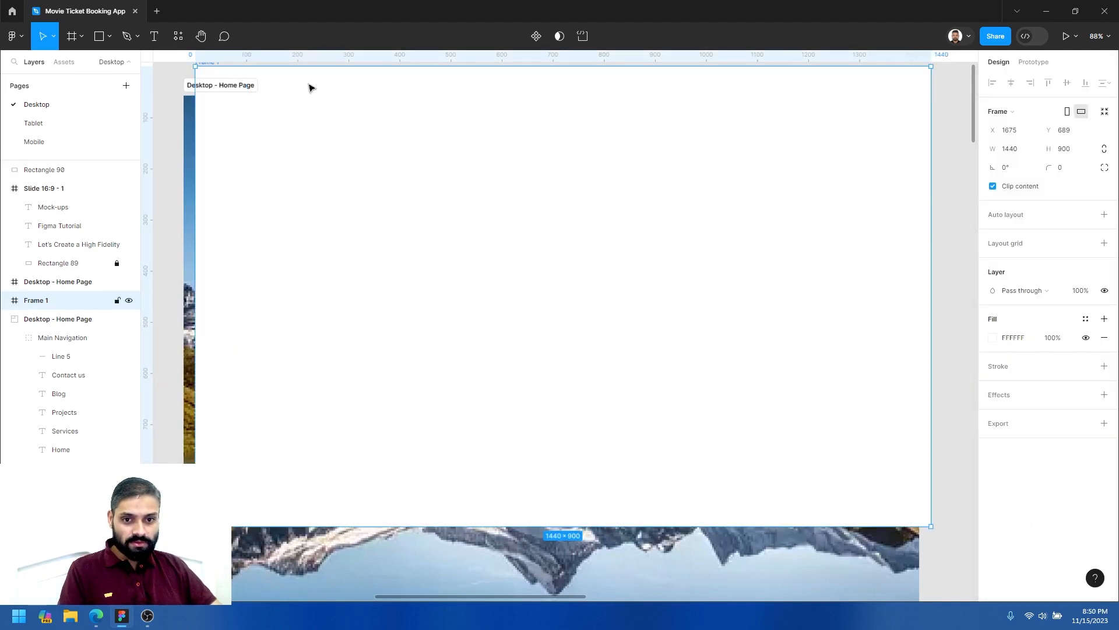
{"action": "left_click_drag", "start_coordinate": [315, 81], "coordinate": [352, 199]}
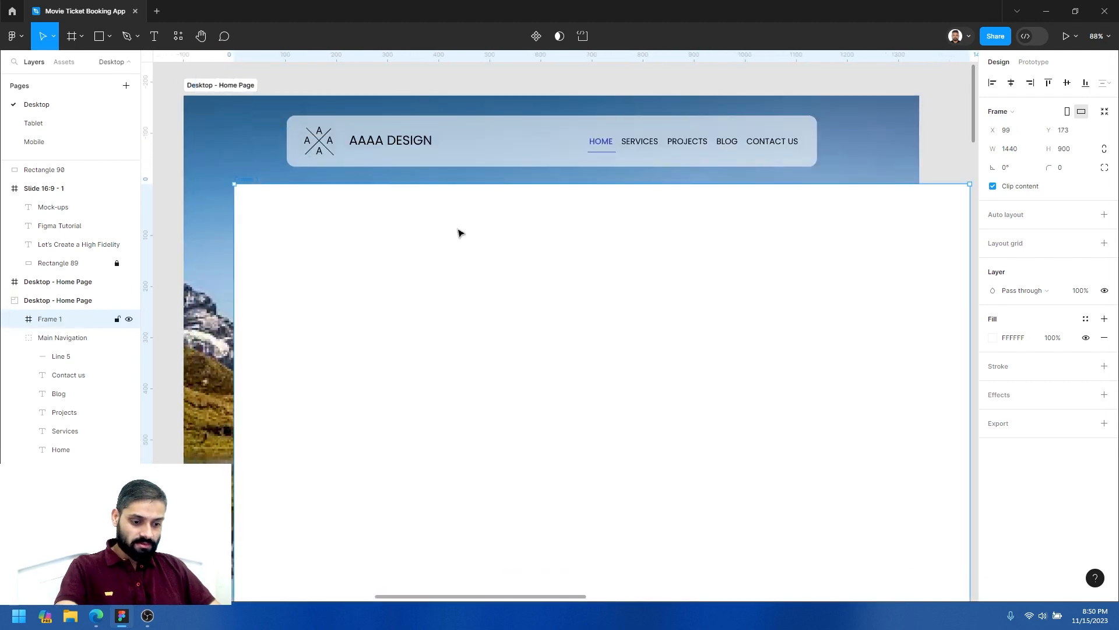
{"action": "key", "text": "Delete"}
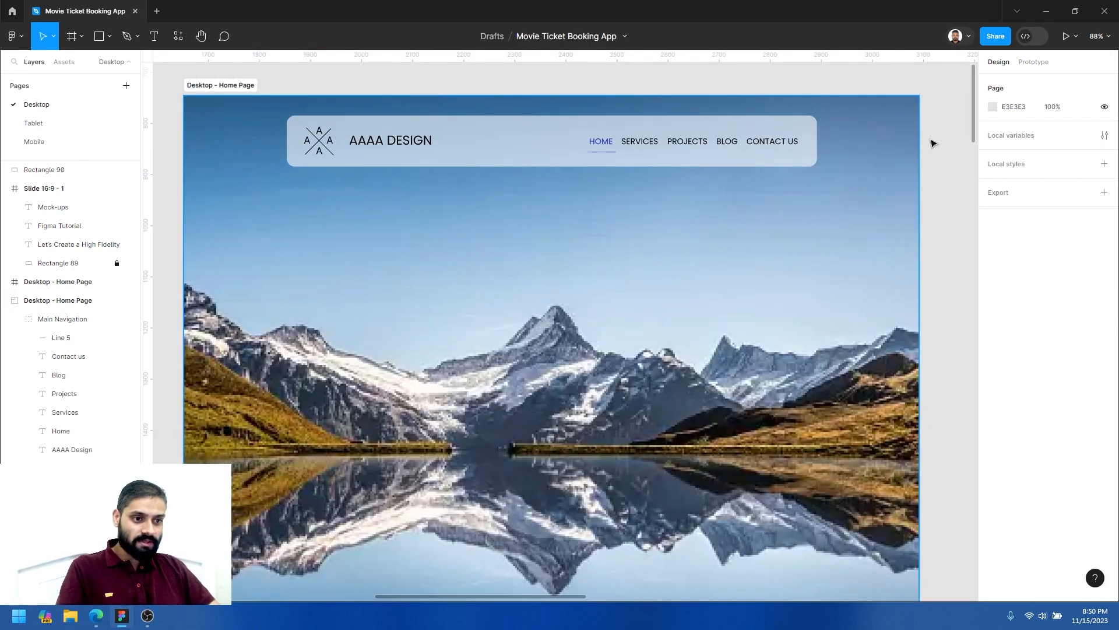
Set the prototype device to None in the prototype settings, replacing the phone preset.
{"action": "left_click", "coordinate": [232, 88]}
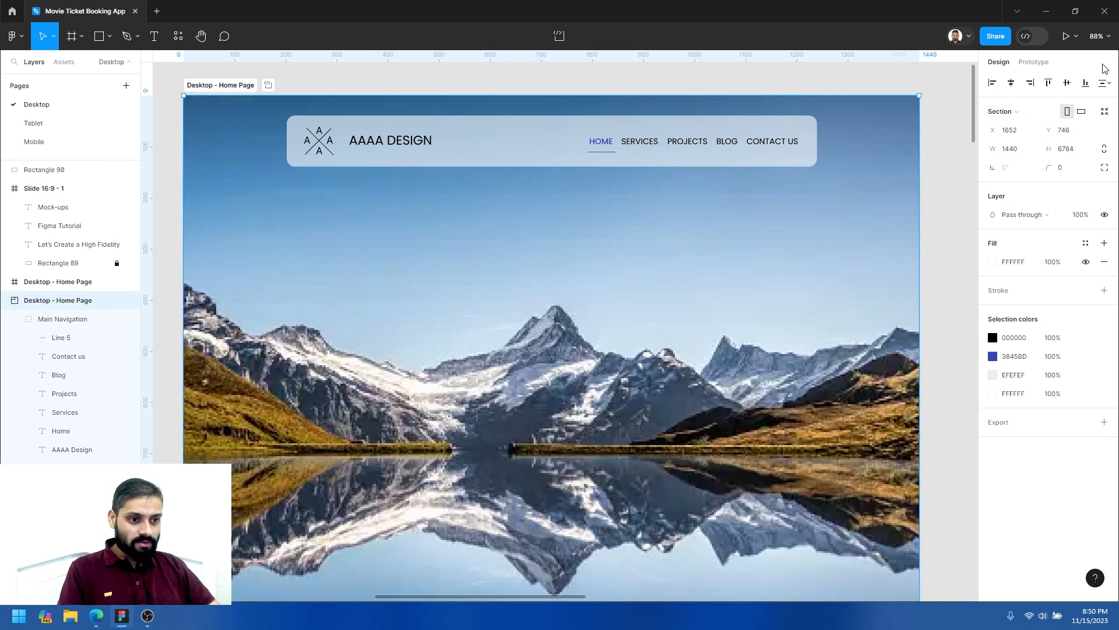
{"action": "left_click", "coordinate": [1029, 66]}
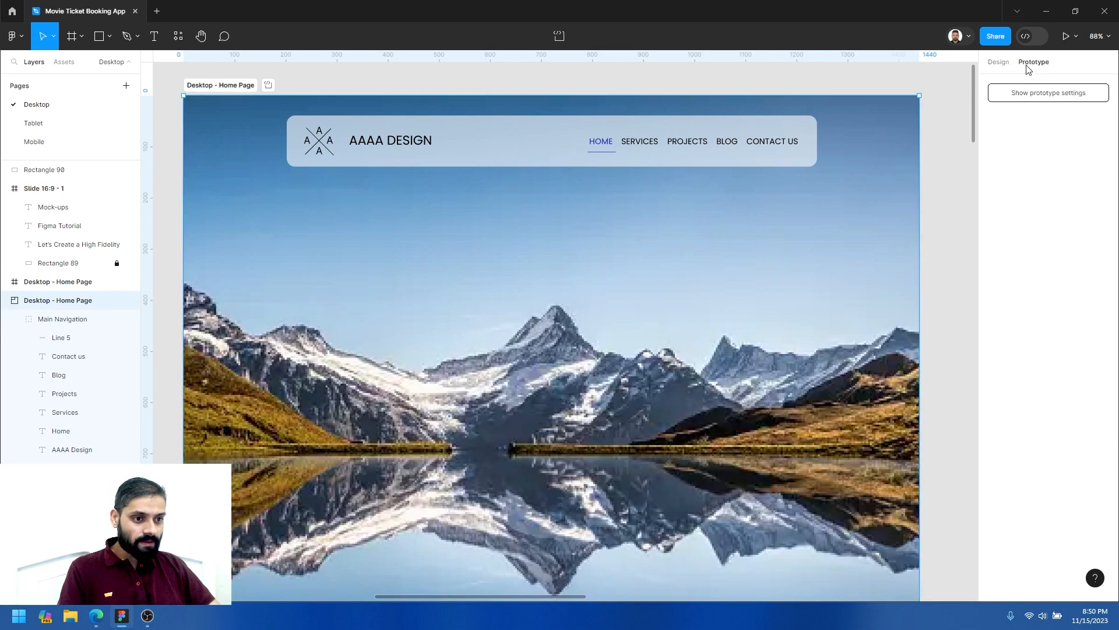
{"action": "left_click", "coordinate": [1078, 35]}
{"action": "left_click", "coordinate": [1056, 140]}
{"action": "left_click", "coordinate": [1049, 93]}
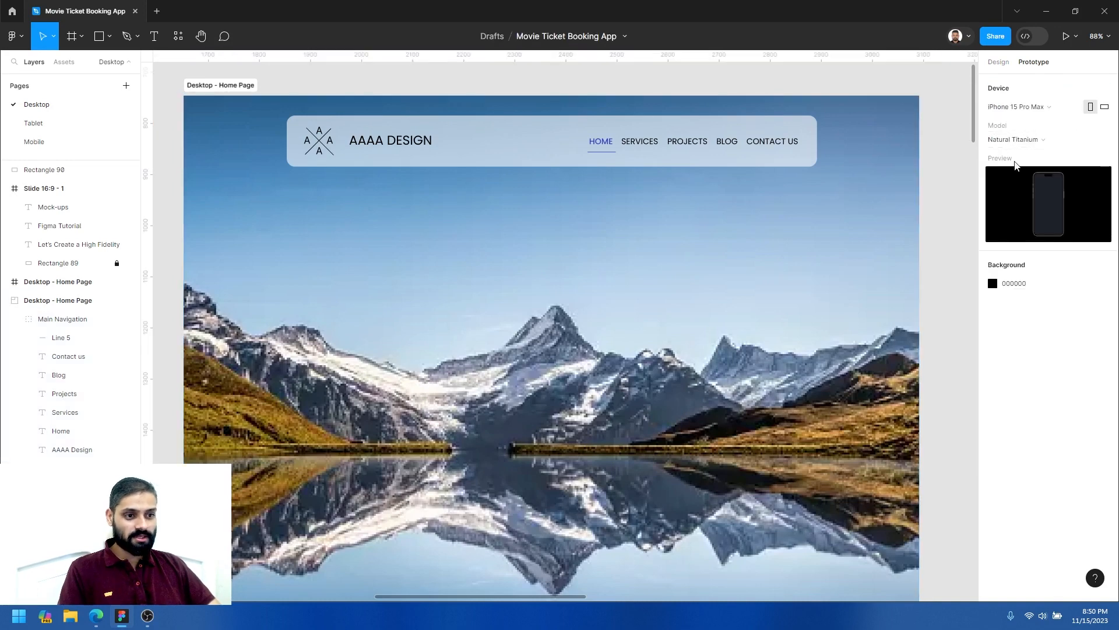
{"action": "left_click", "coordinate": [1031, 107]}
{"action": "scroll", "coordinate": [1032, 107], "scroll_direction": "up", "scroll_amount": 1}
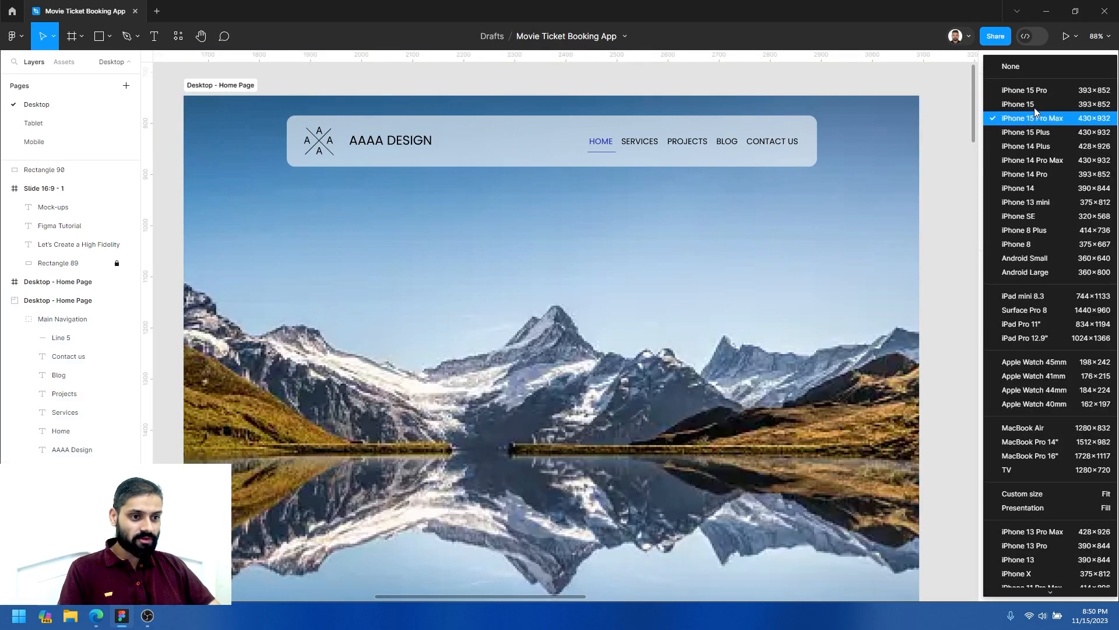
{"action": "left_click", "coordinate": [1010, 65]}
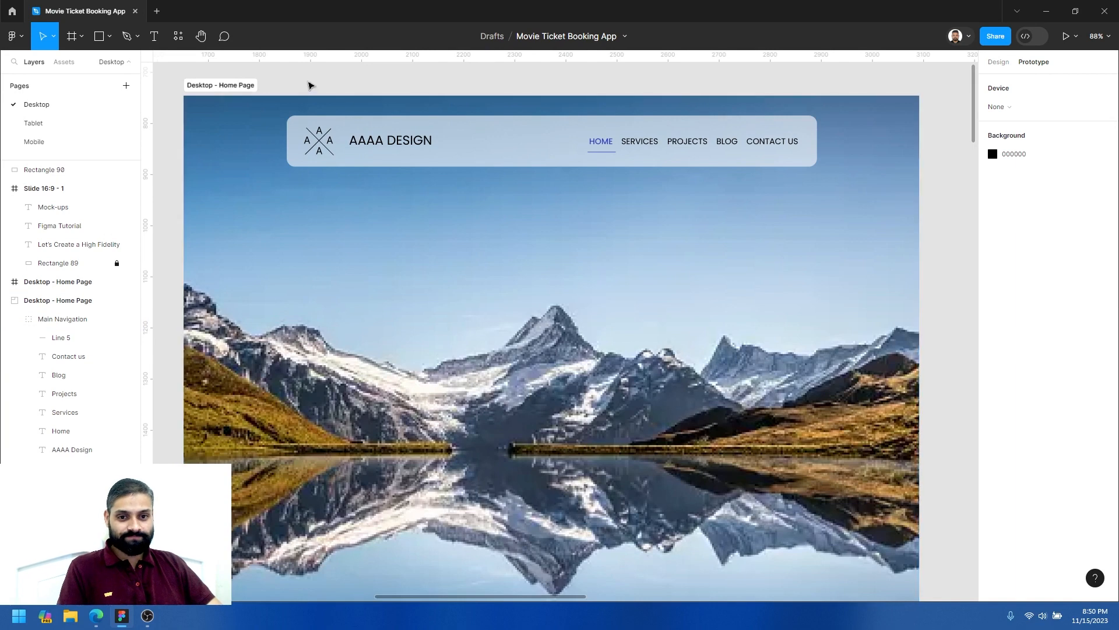
Review the prototype settings for the home page section and the page, keeping the device at None.
{"action": "left_click", "coordinate": [237, 88]}
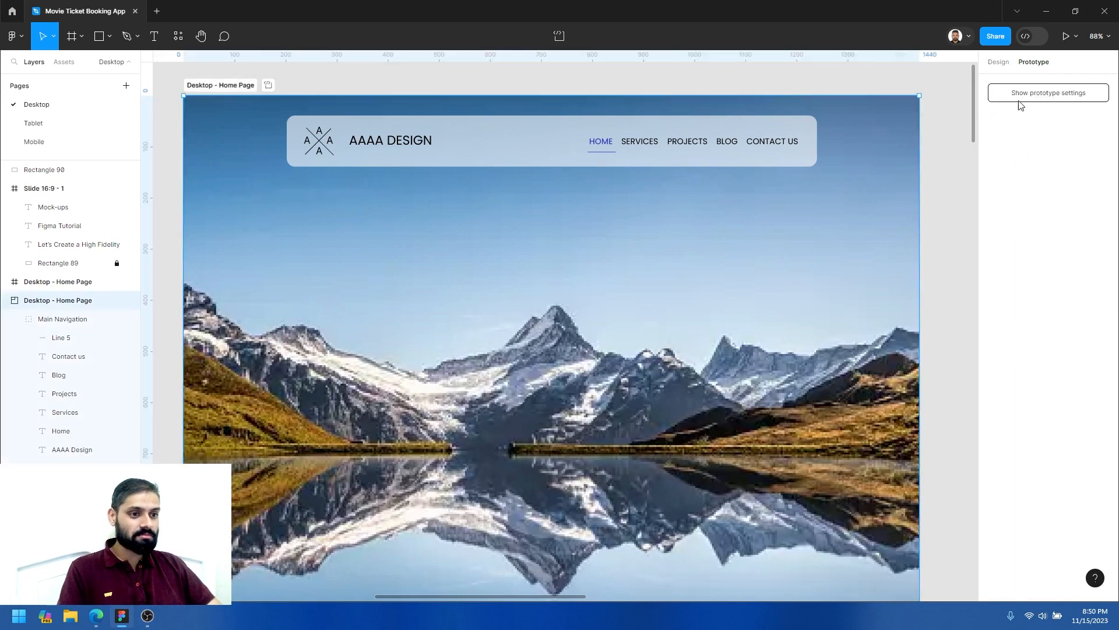
{"action": "left_click", "coordinate": [492, 83]}
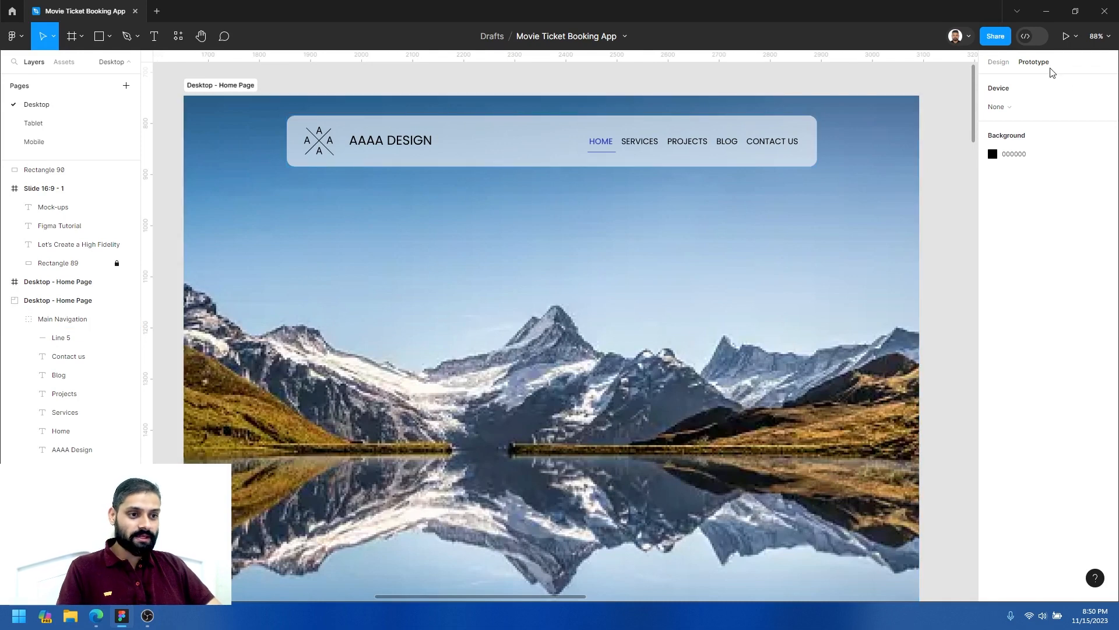
{"action": "left_click", "coordinate": [1008, 108]}
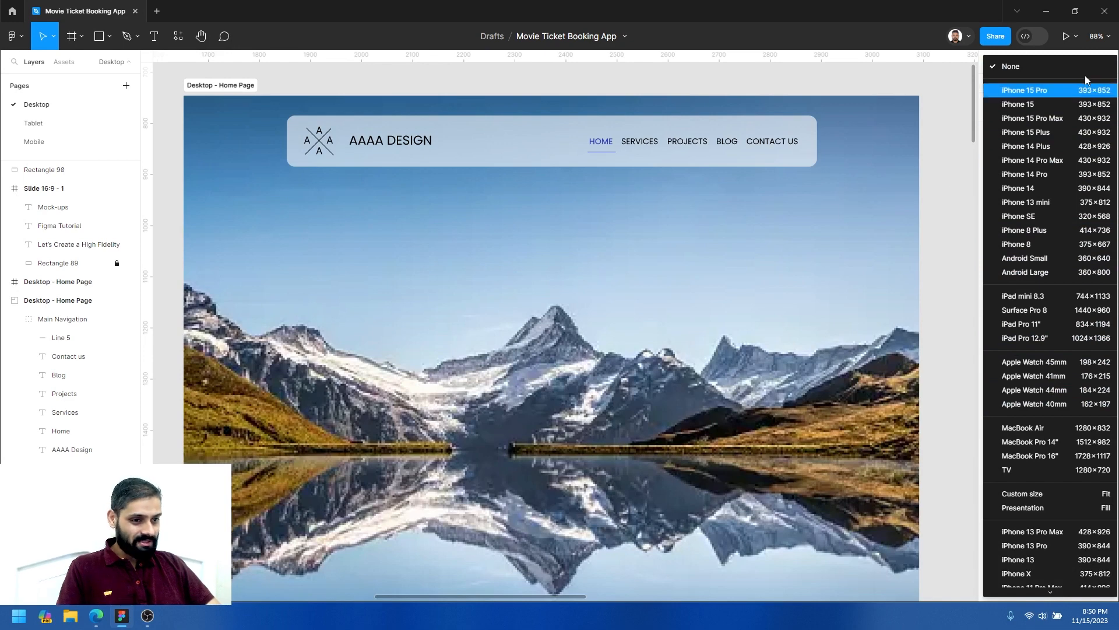
{"action": "left_click", "coordinate": [1011, 65]}
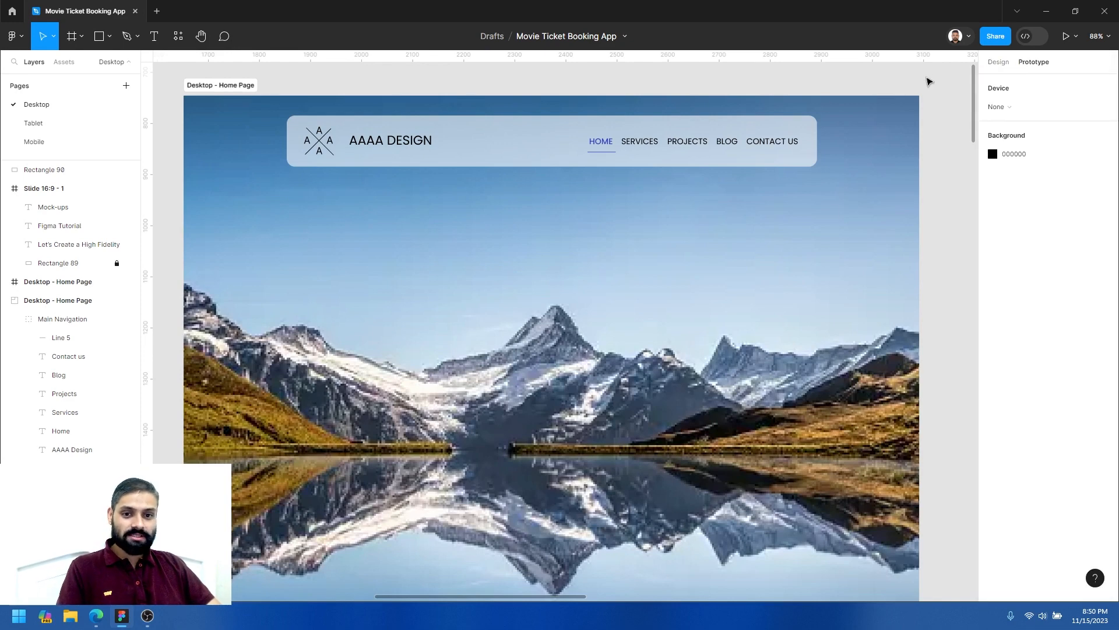
{"action": "left_click", "coordinate": [219, 86]}
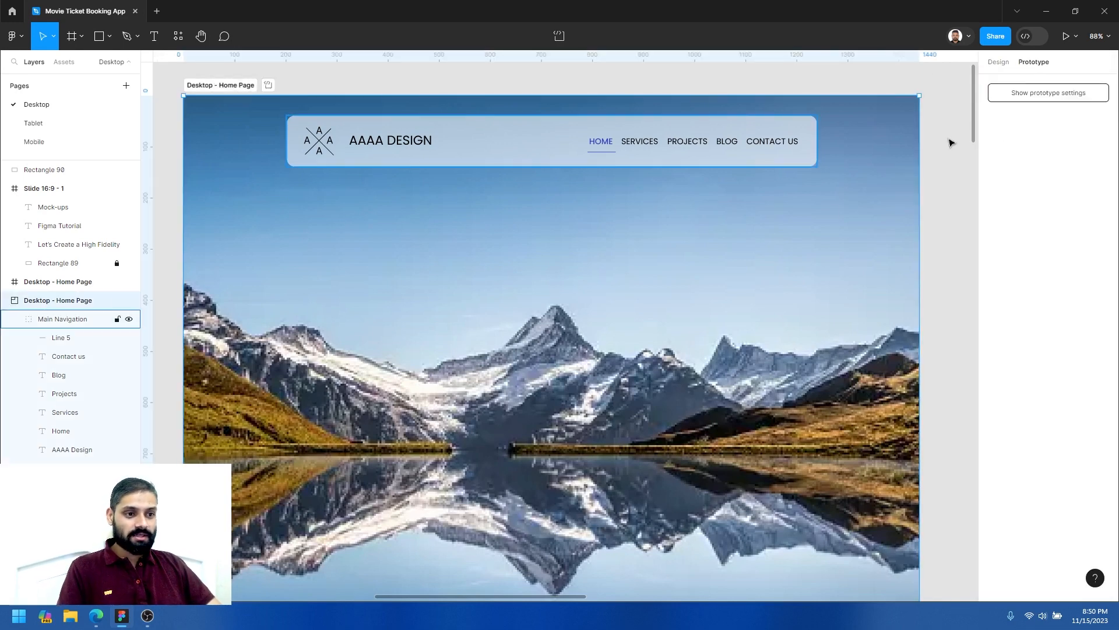
{"action": "left_click", "coordinate": [1064, 96]}
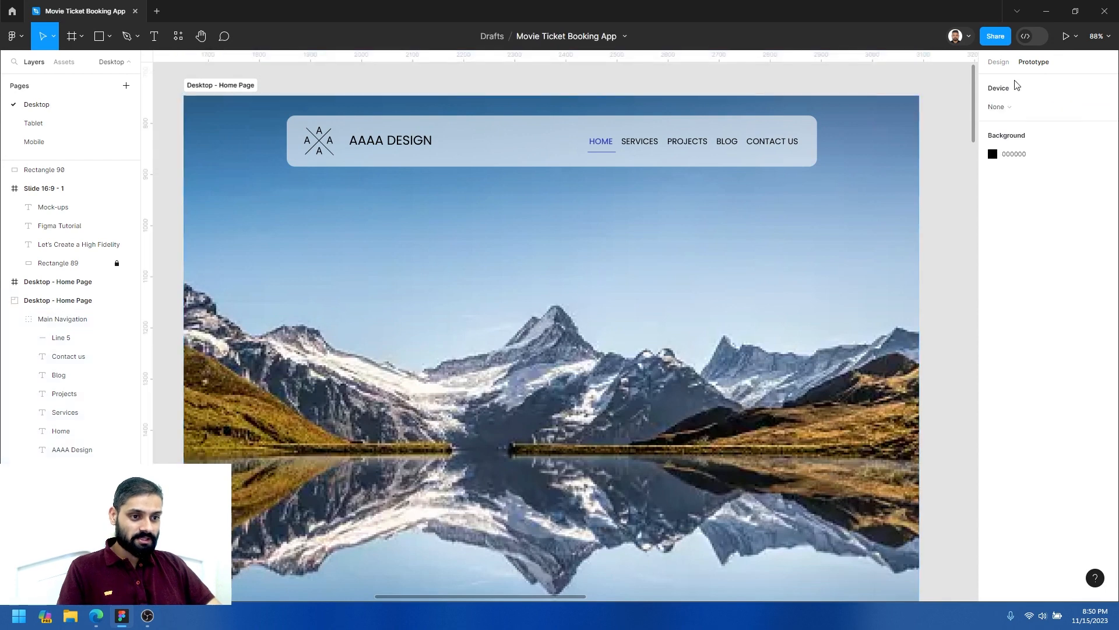
{"action": "left_click", "coordinate": [1009, 107]}
{"action": "left_click", "coordinate": [1016, 67]}
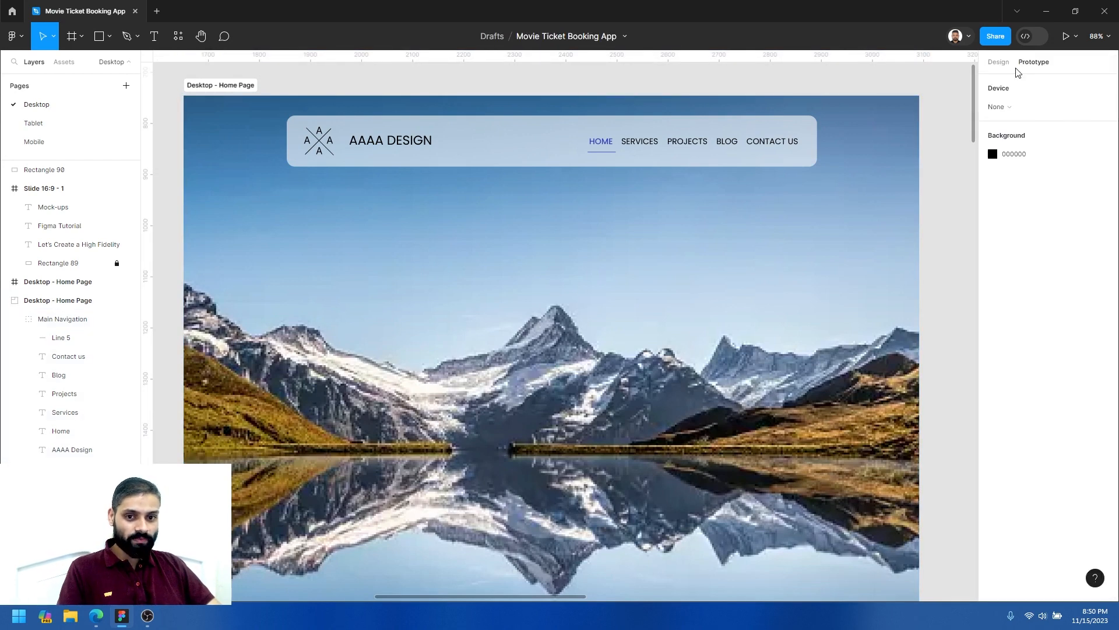
Present the design as a prototype, flip back and forth between its screens, and close the prototype.
{"action": "left_click", "coordinate": [1066, 36]}
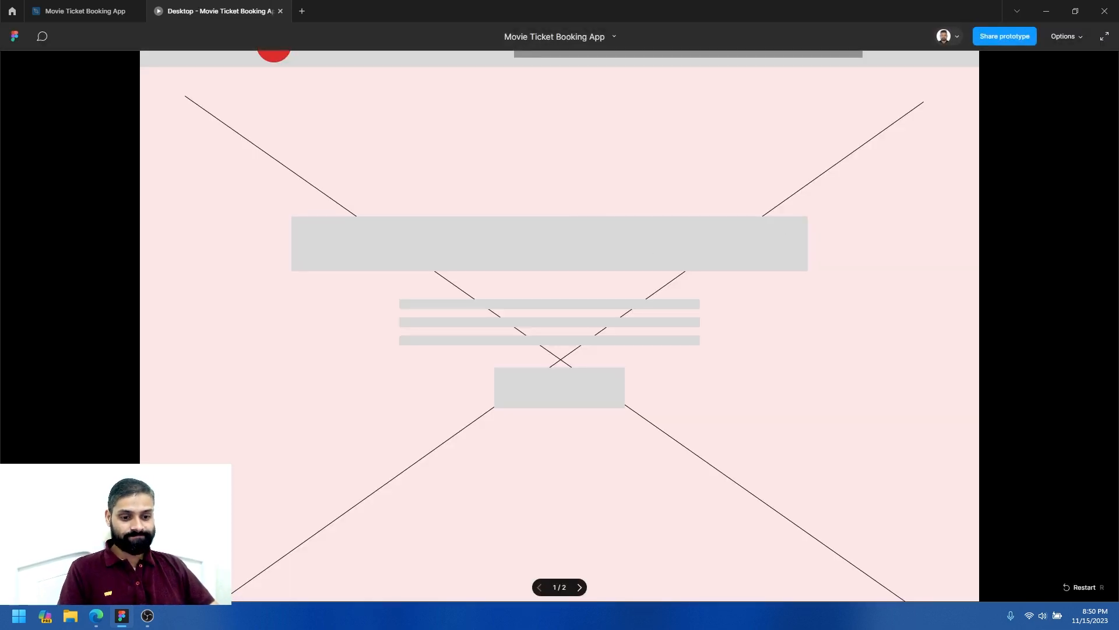
{"action": "left_click", "coordinate": [580, 587]}
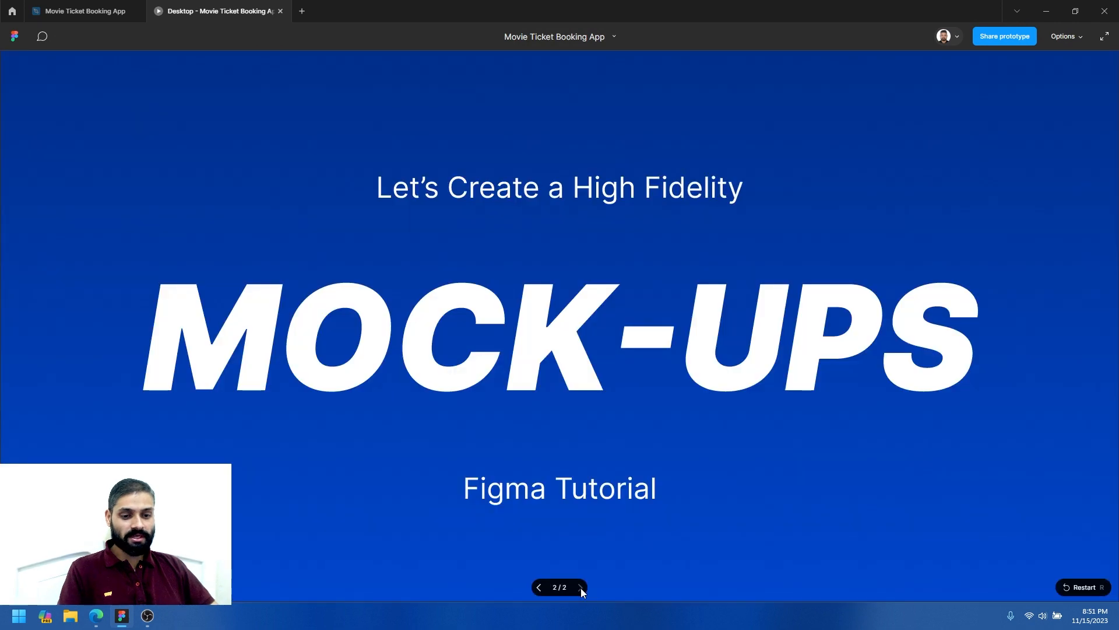
{"action": "left_click", "coordinate": [536, 589]}
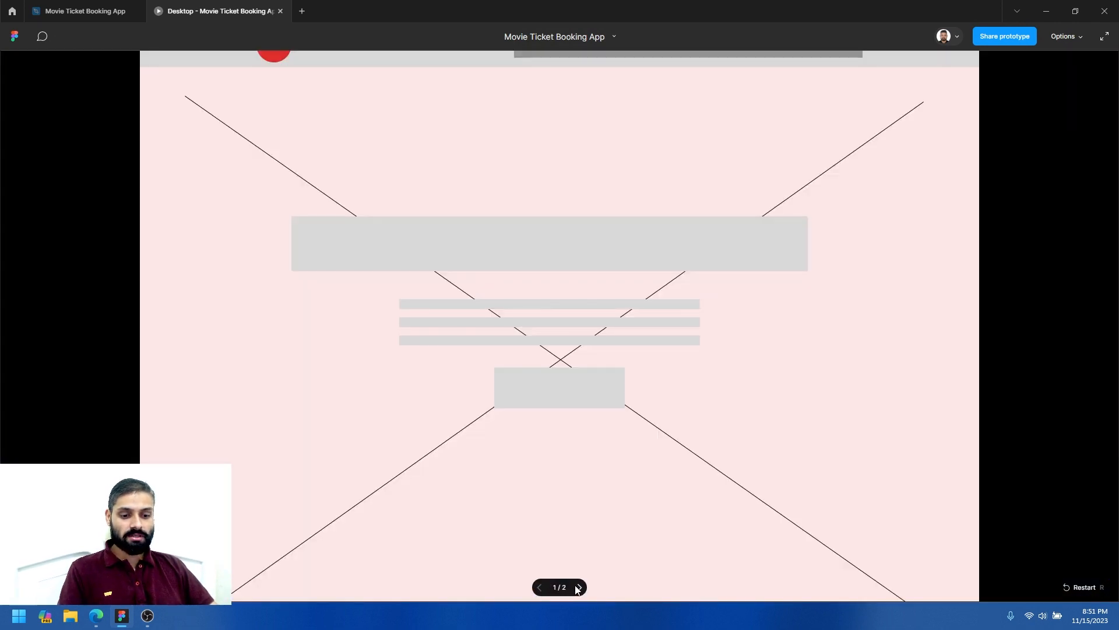
{"action": "left_click", "coordinate": [579, 587]}
{"action": "left_click", "coordinate": [540, 587]}
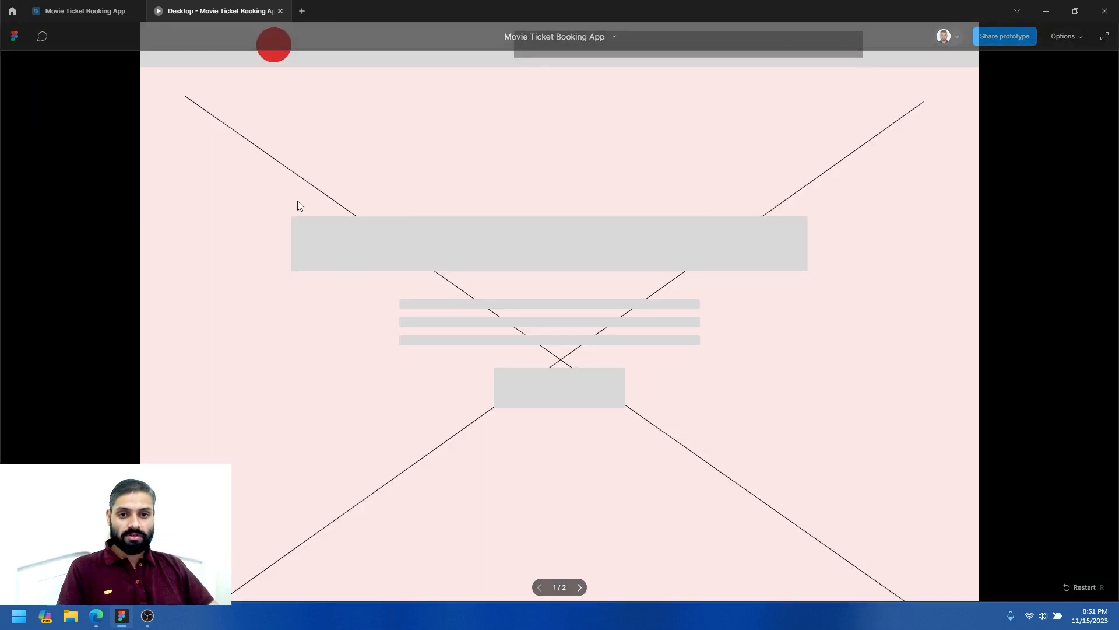
{"action": "left_click", "coordinate": [280, 11]}
Convert the Desktop - Home Page section with the mountain image back into a frame and select it.
{"action": "left_click", "coordinate": [209, 86]}
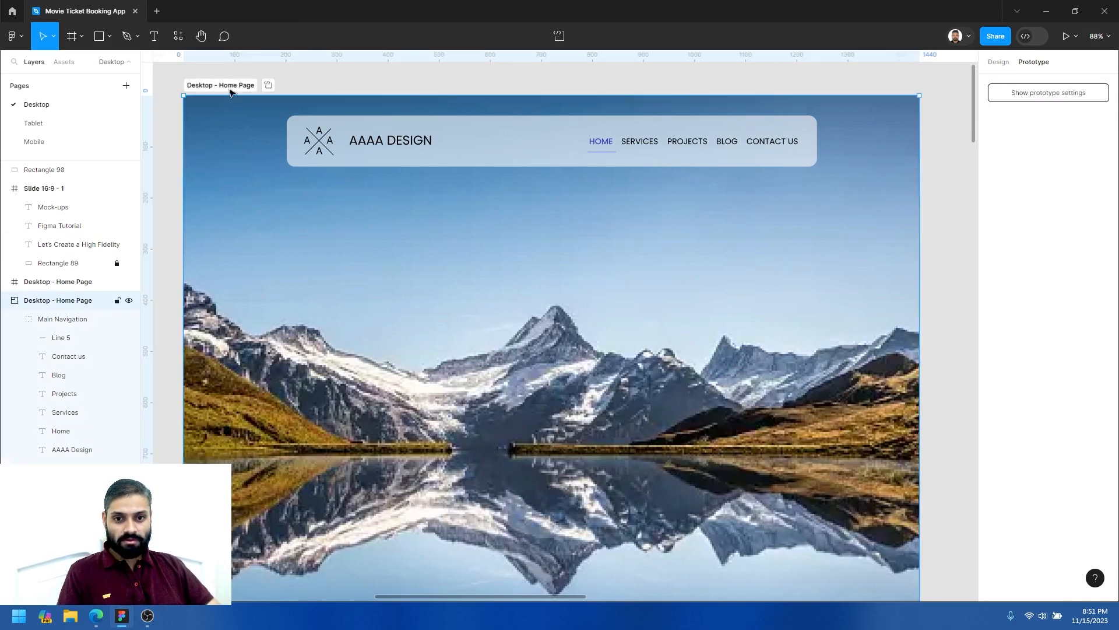
{"action": "right_click", "coordinate": [57, 300]}
{"action": "left_click", "coordinate": [21, 303]}
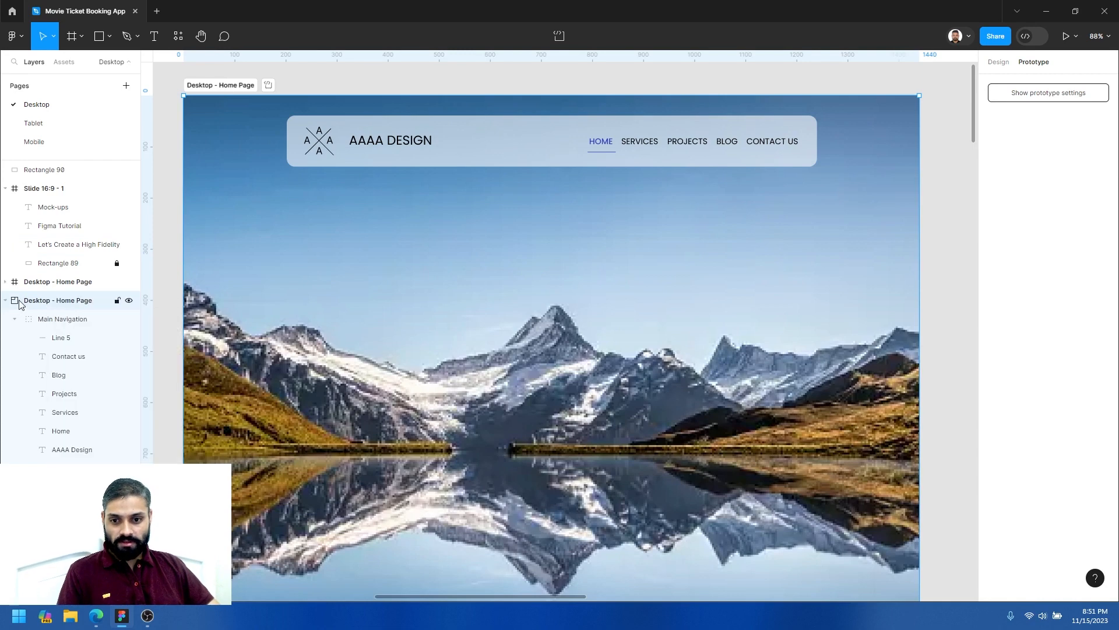
{"action": "key", "text": "shift+1"}
{"action": "left_click", "coordinate": [649, 338]}
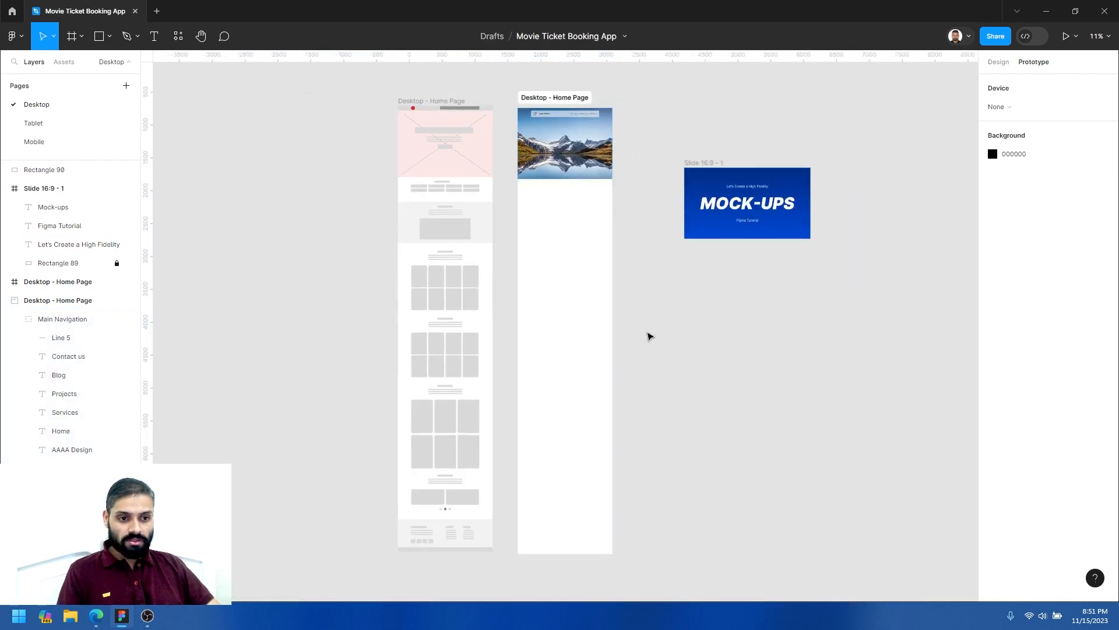
{"action": "left_click", "coordinate": [562, 99]}
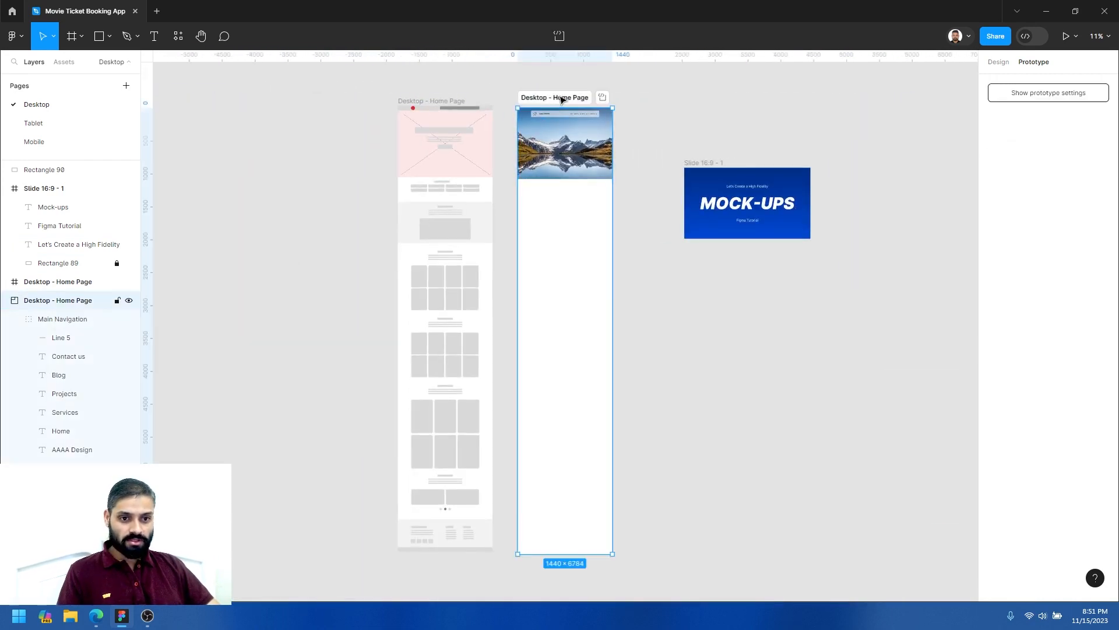
{"action": "left_click", "coordinate": [998, 62]}
{"action": "left_click", "coordinate": [1017, 112]}
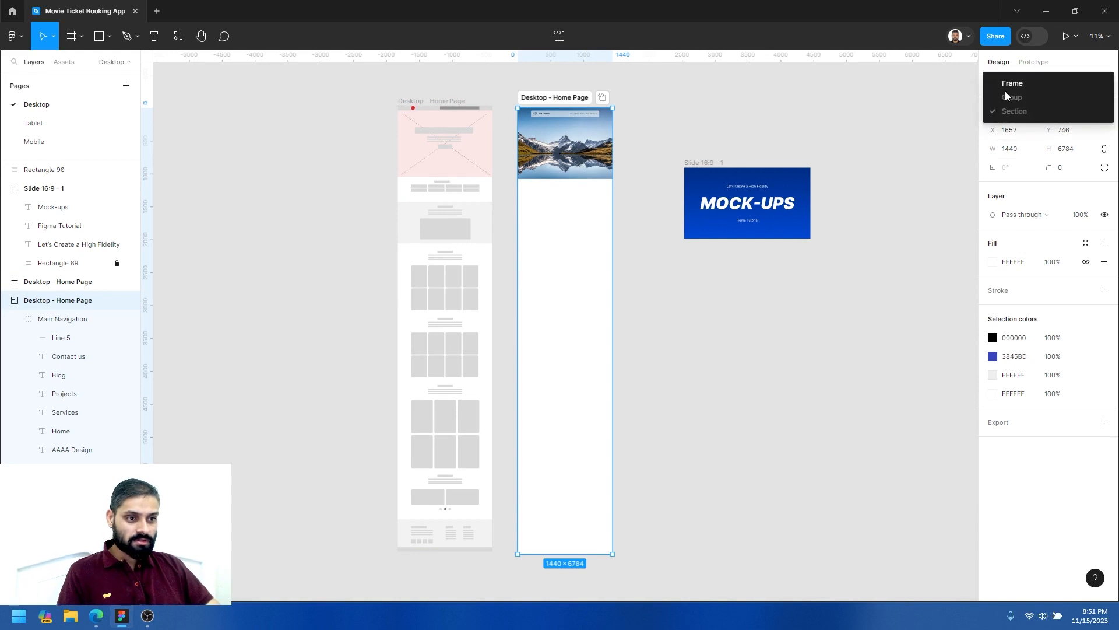
{"action": "left_click", "coordinate": [1014, 89]}
{"action": "left_click", "coordinate": [710, 102]}
{"action": "left_click", "coordinate": [565, 104]}
{"action": "left_click", "coordinate": [636, 100]}
{"action": "left_click", "coordinate": [567, 105]}
Present the Desktop - Home Page frame with the mountain hero image as a prototype.
{"action": "scroll", "coordinate": [567, 105], "scroll_direction": "up", "scroll_amount": 5}
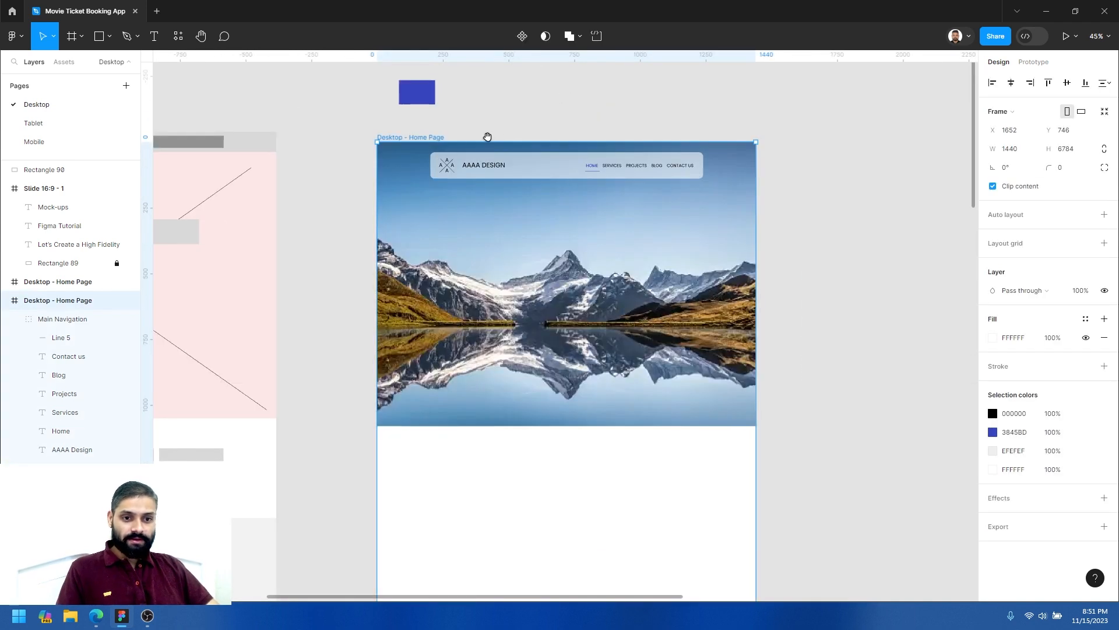
{"action": "scroll", "coordinate": [491, 132], "scroll_direction": "right", "scroll_amount": 2}
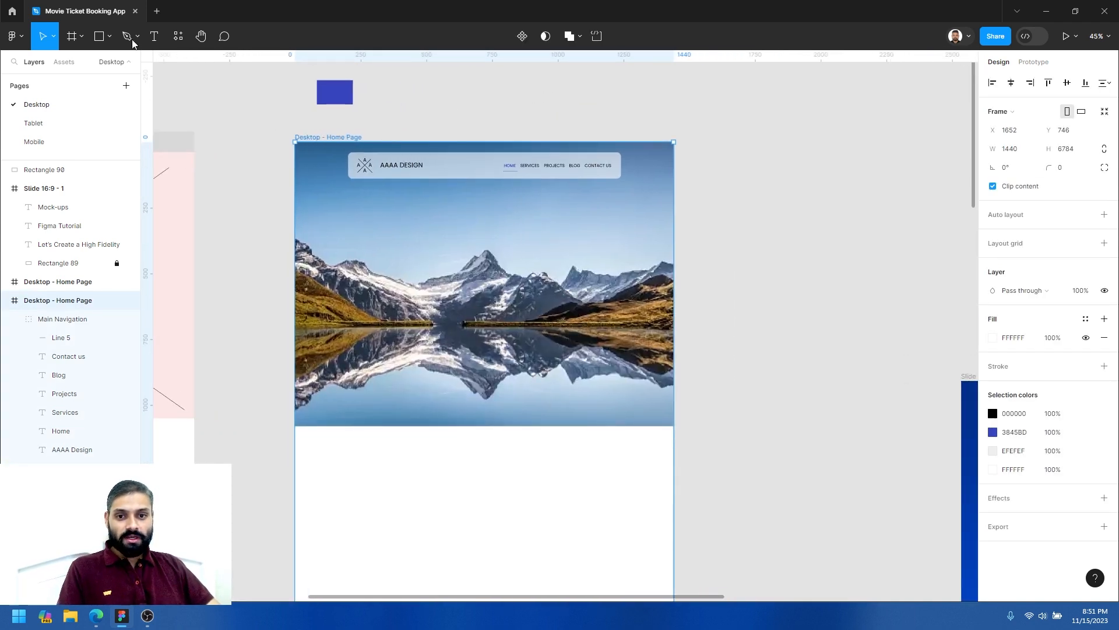
{"action": "left_click", "coordinate": [1075, 36]}
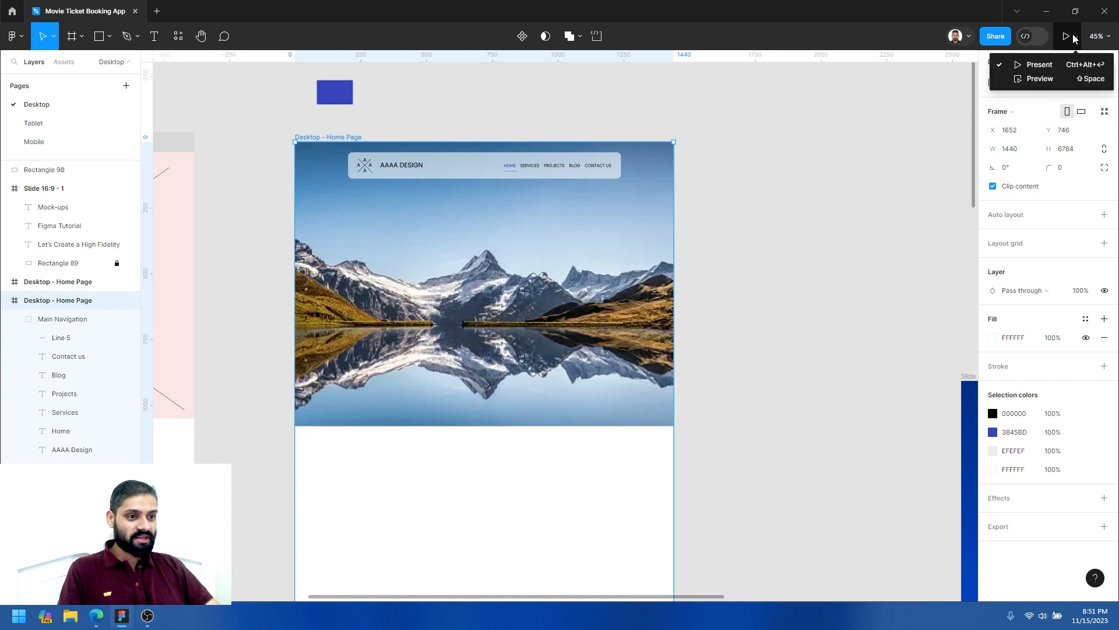
{"action": "left_click", "coordinate": [1029, 71]}
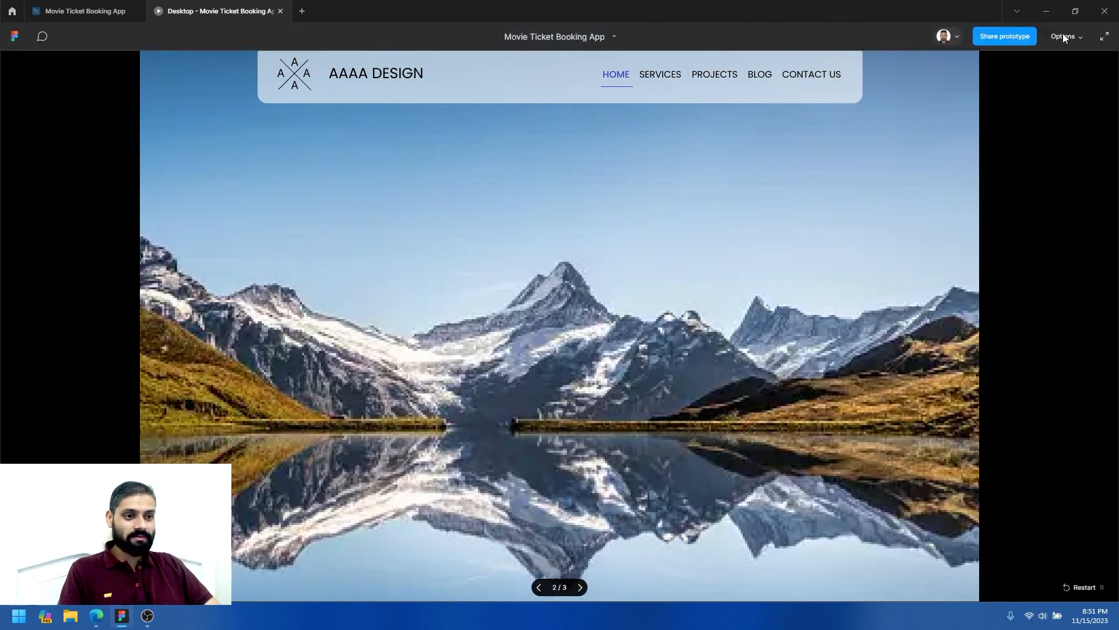
Try the Fit width and Fill screen scaling options in the prototype and return to Actual size (100%).
{"action": "left_click", "coordinate": [1065, 37]}
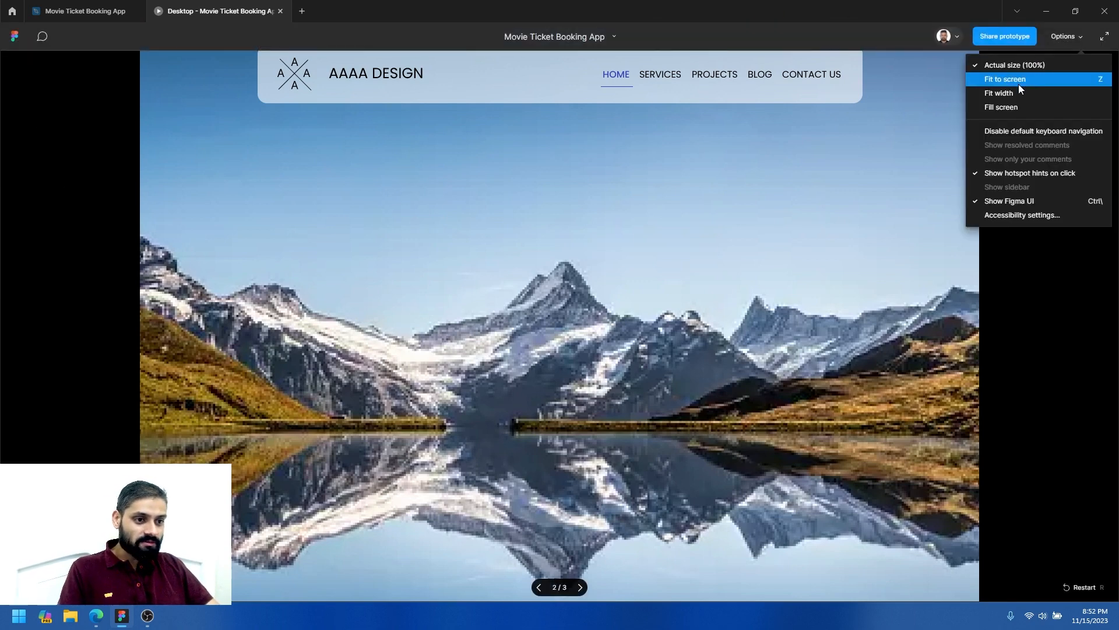
{"action": "left_click", "coordinate": [1013, 92]}
{"action": "left_click", "coordinate": [1064, 38]}
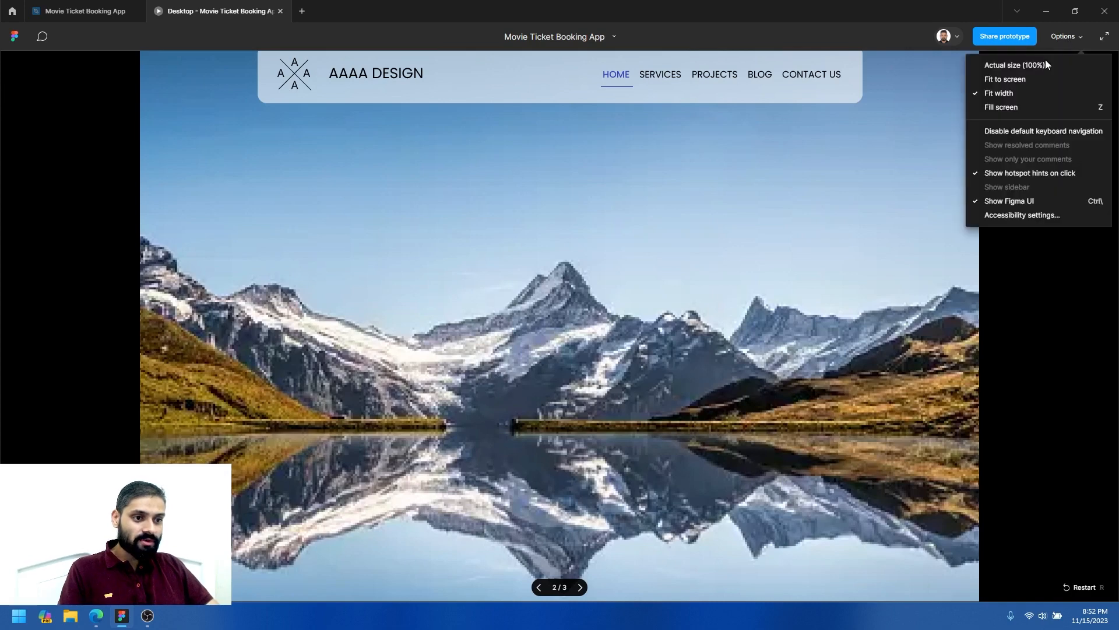
{"action": "left_click", "coordinate": [1016, 104]}
{"action": "left_click", "coordinate": [1067, 37]}
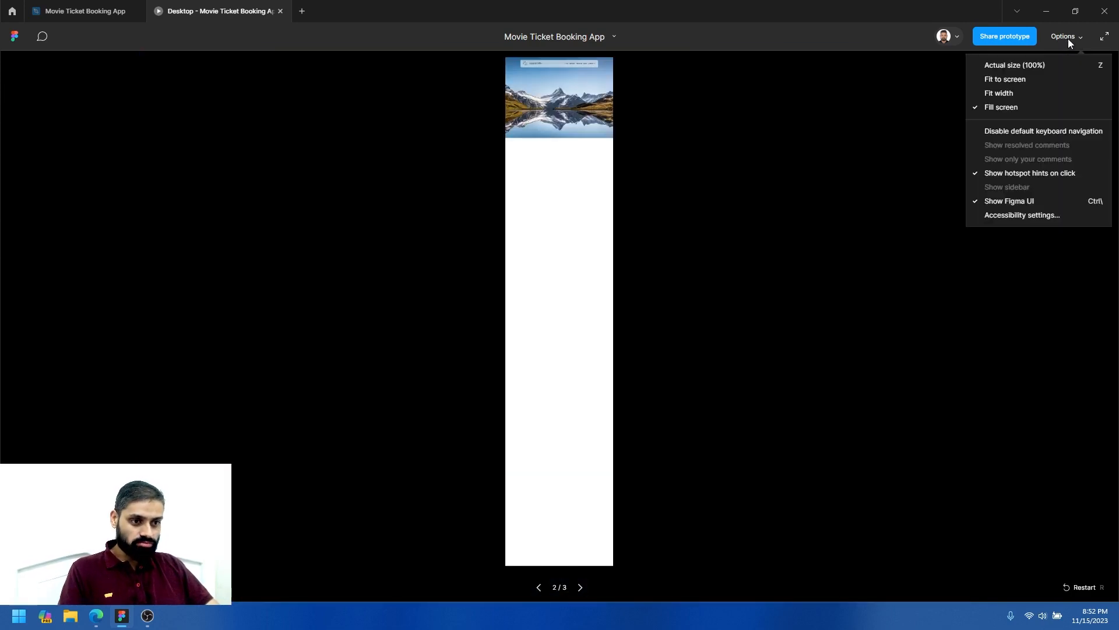
{"action": "left_click", "coordinate": [1022, 69]}
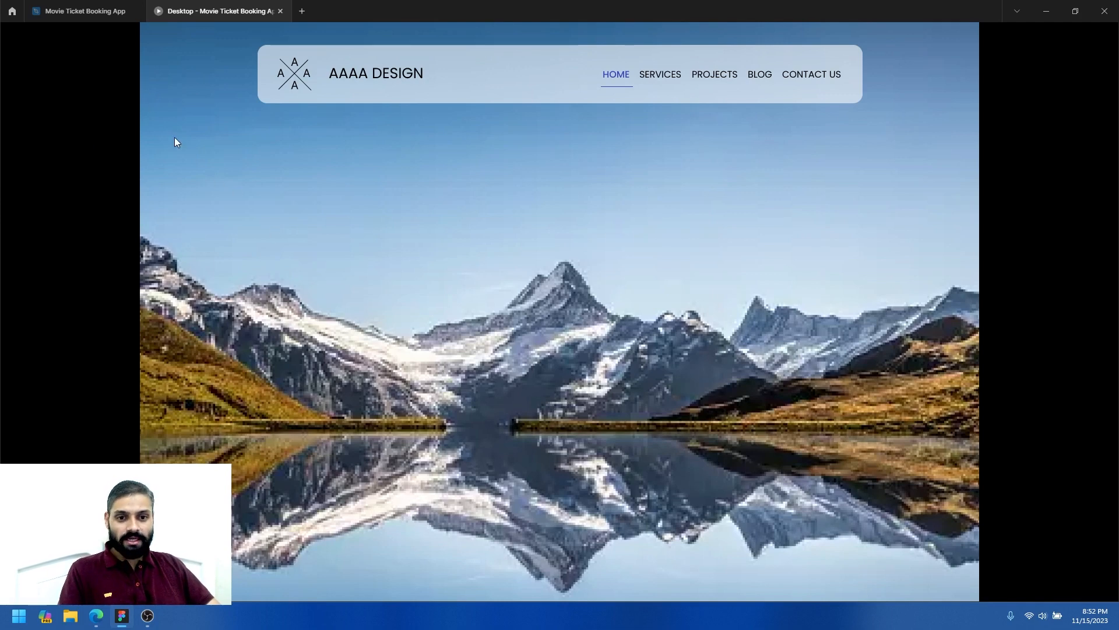
Scroll through the home page in the prototype from top to bottom and back, and close the prototype.
{"action": "scroll", "coordinate": [727, 277], "scroll_direction": "down", "scroll_amount": 10}
{"action": "scroll", "coordinate": [1033, 80], "scroll_direction": "up", "scroll_amount": 2}
{"action": "scroll", "coordinate": [1020, 235], "scroll_direction": "up", "scroll_amount": 8}
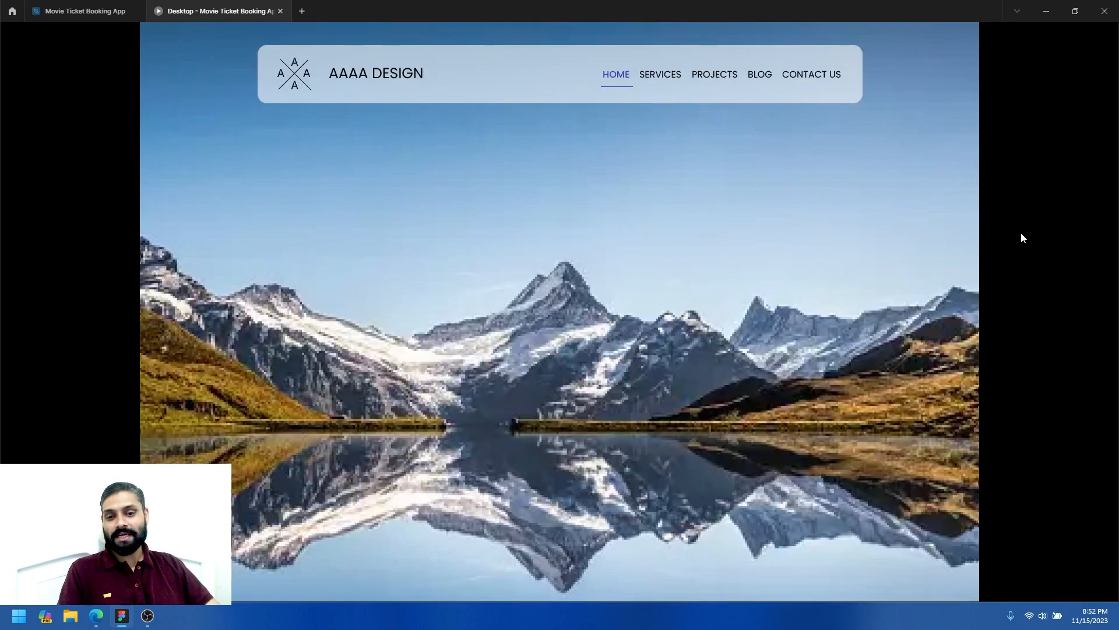
{"action": "scroll", "coordinate": [510, 258], "scroll_direction": "down", "scroll_amount": 3}
{"action": "scroll", "coordinate": [570, 79], "scroll_direction": "up", "scroll_amount": 3}
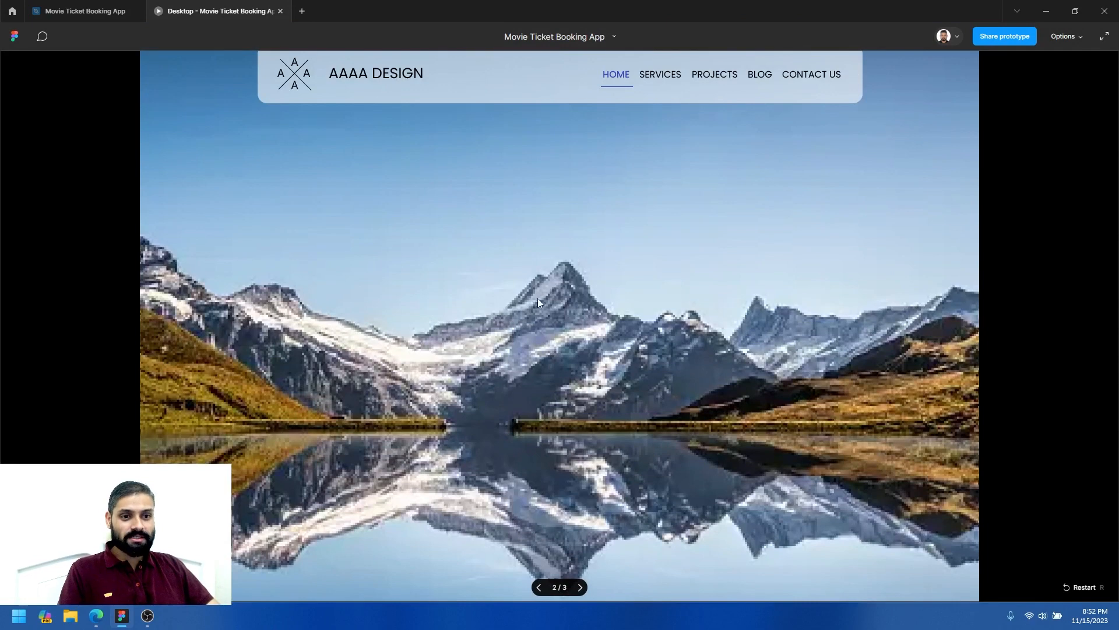
{"action": "scroll", "coordinate": [610, 163], "scroll_direction": "down", "scroll_amount": 2}
{"action": "scroll", "coordinate": [480, 157], "scroll_direction": "up", "scroll_amount": 2}
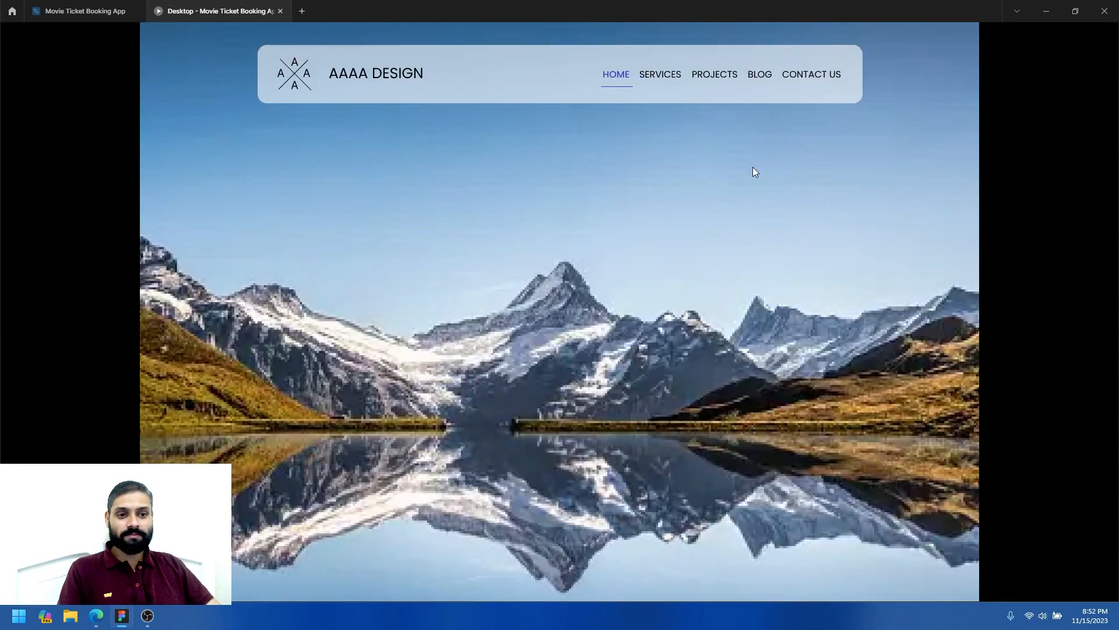
{"action": "left_click", "coordinate": [280, 11]}
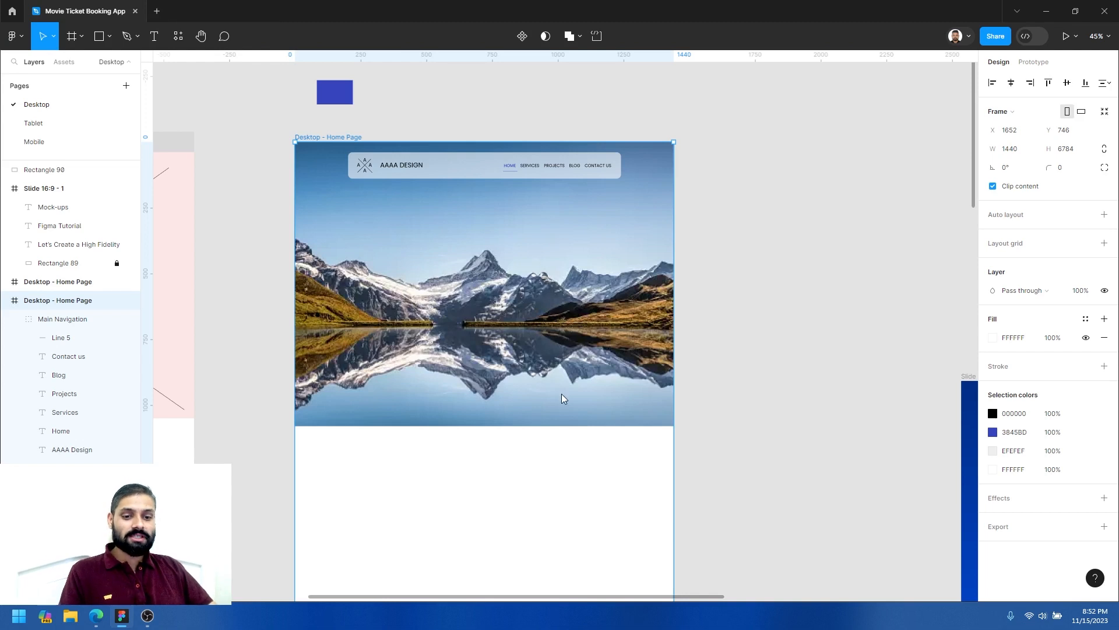
{"action": "left_click", "coordinate": [527, 459], "text": "alt"}
{"action": "left_click", "coordinate": [527, 459], "text": "alt"}
{"action": "left_click_drag", "start_coordinate": [488, 460], "coordinate": [500, 324]}
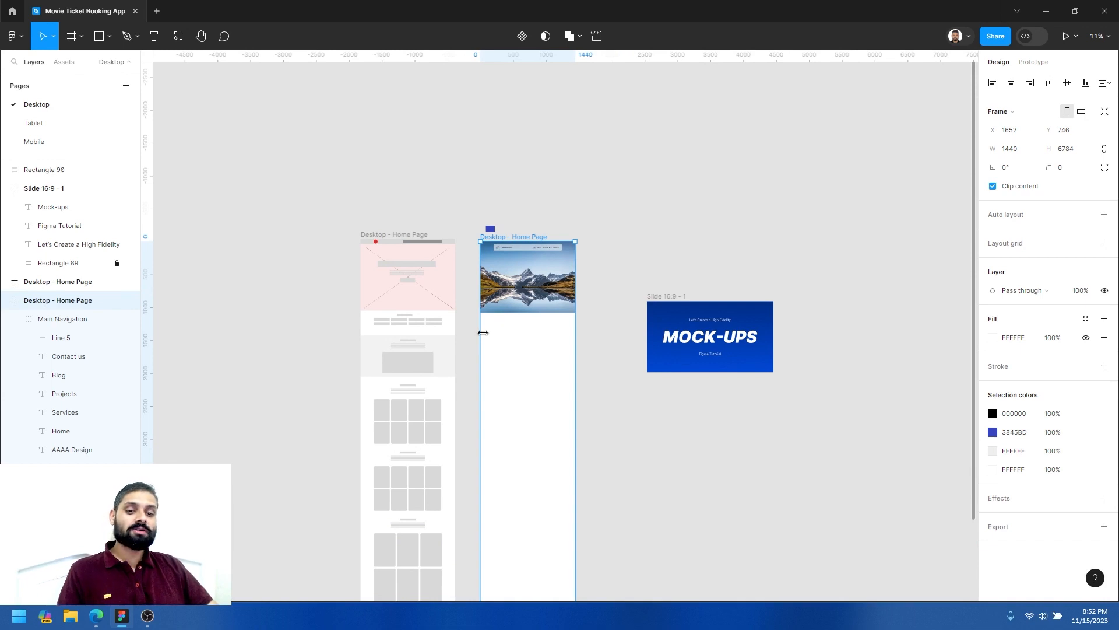
{"action": "scroll", "coordinate": [498, 347], "scroll_direction": "down", "scroll_amount": 1}
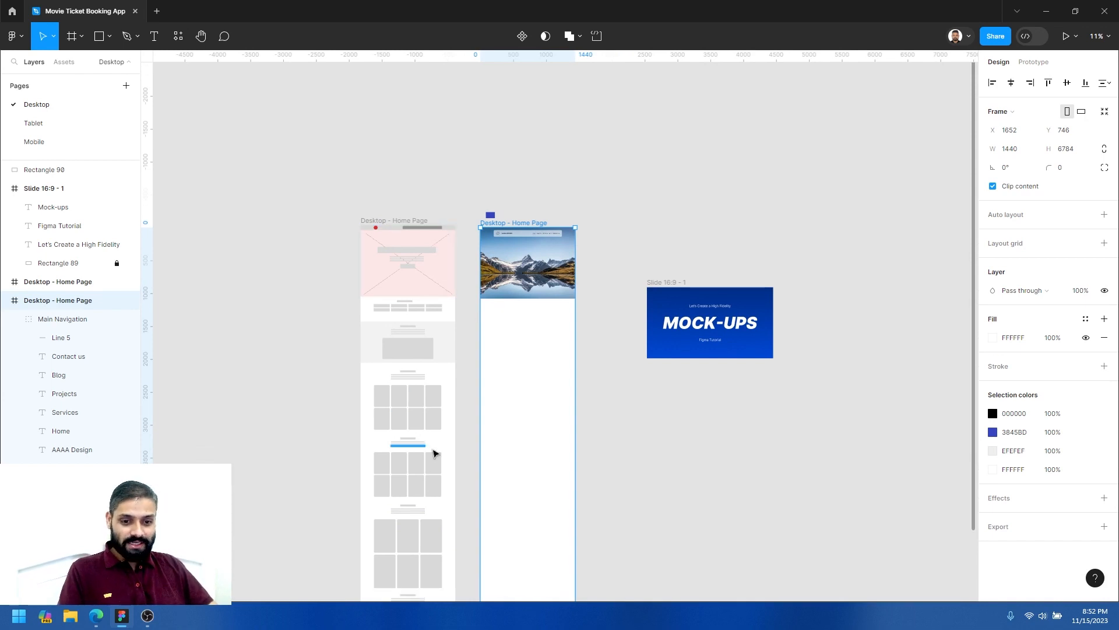
Deselect the Desktop - Home Page frame and examine its navigation bar and mountain hero image up close and in overview.
{"action": "left_click_drag", "start_coordinate": [547, 333], "coordinate": [495, 353]}
{"action": "double_click", "coordinate": [489, 275]}
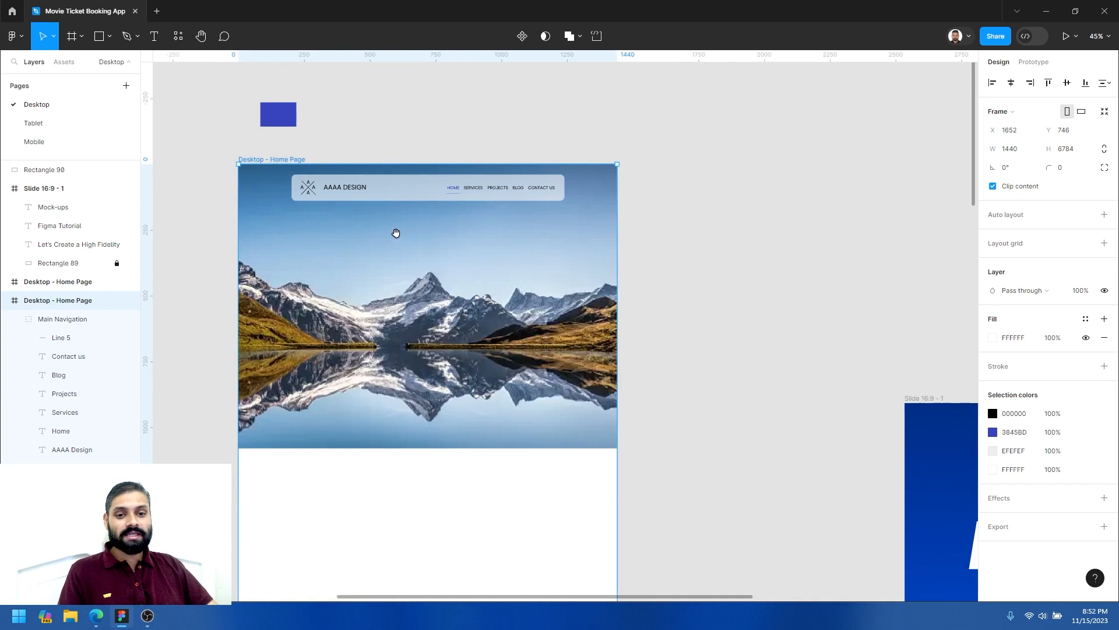
{"action": "left_click_drag", "start_coordinate": [393, 249], "coordinate": [455, 229]}
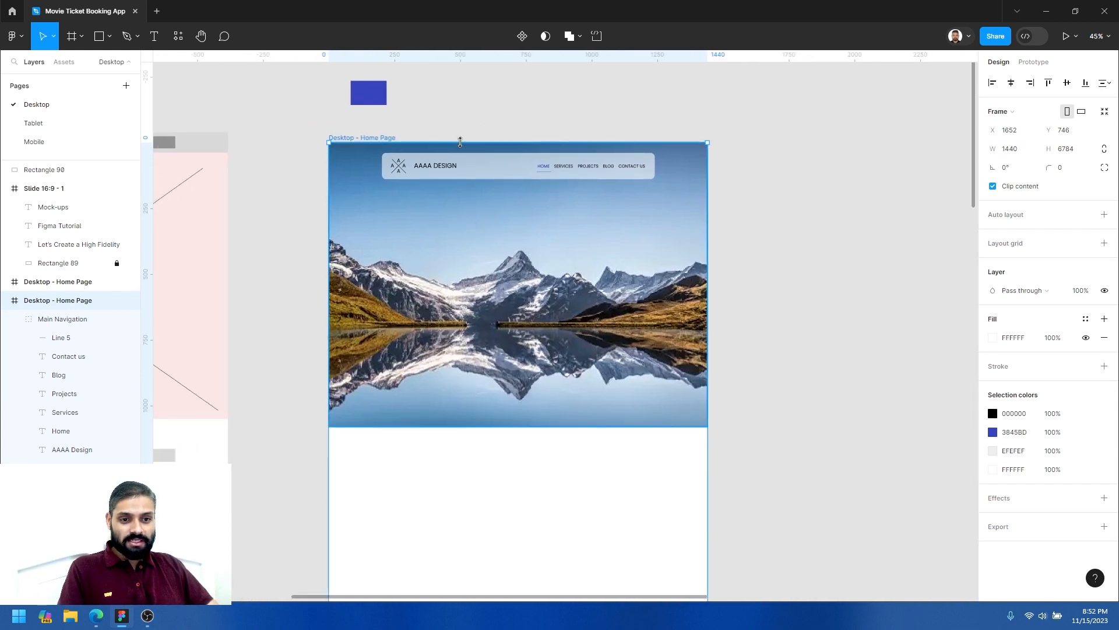
{"action": "left_click", "coordinate": [566, 485]}
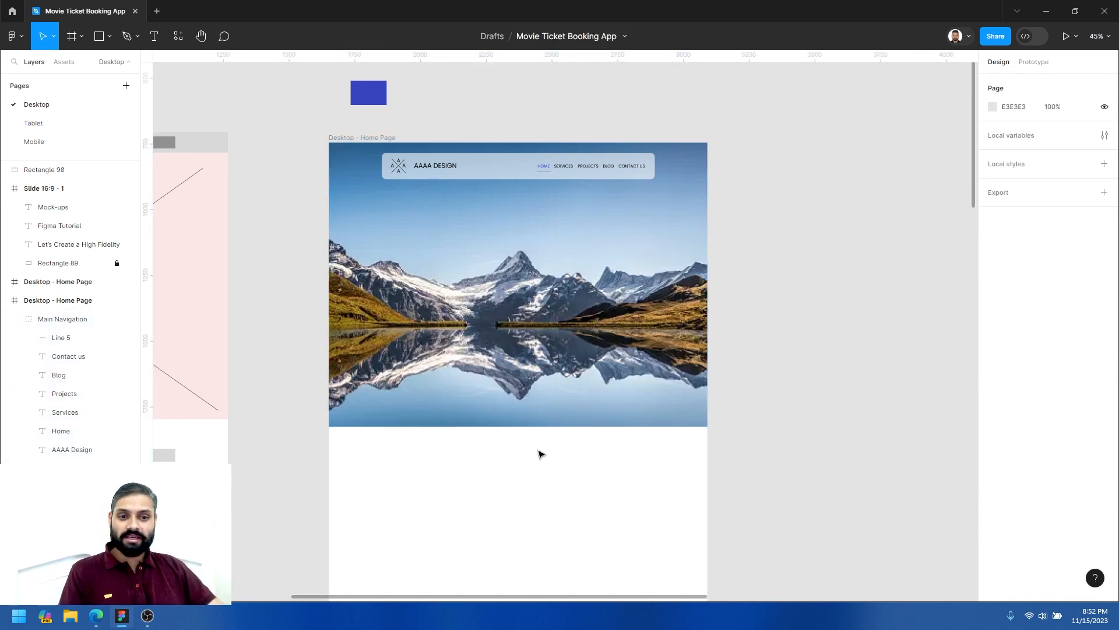
{"action": "left_click", "coordinate": [480, 205]}
{"action": "scroll", "coordinate": [519, 237], "scroll_direction": "up", "scroll_amount": 1}
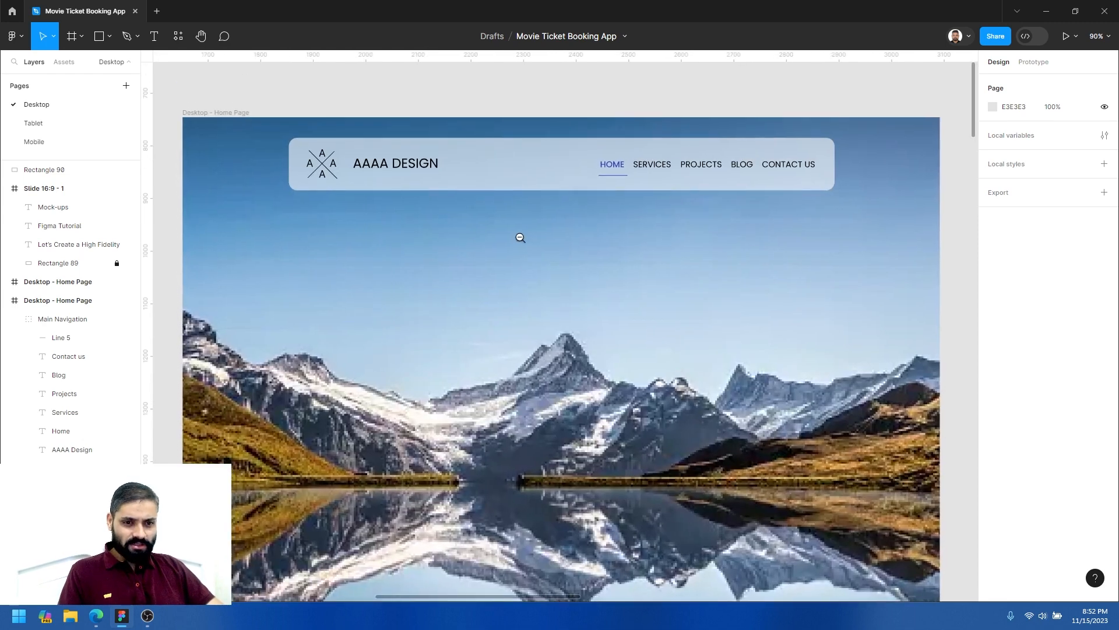
{"action": "left_click", "coordinate": [519, 237], "text": "alt"}
{"action": "left_click", "coordinate": [563, 221]}
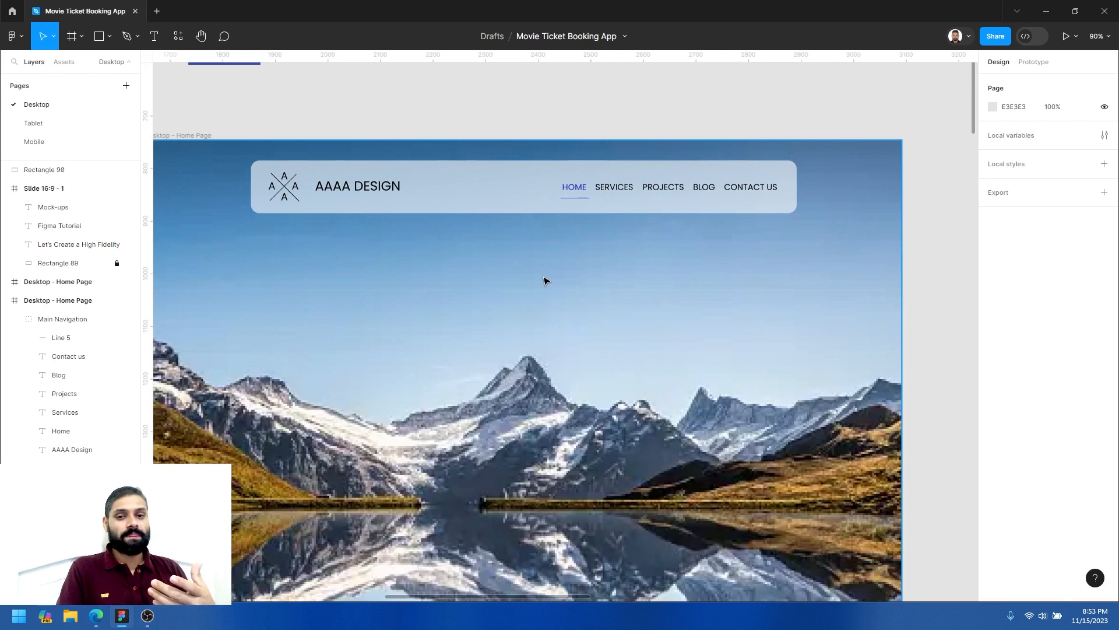
{"action": "scroll", "coordinate": [445, 290], "scroll_direction": "down", "scroll_amount": 5}
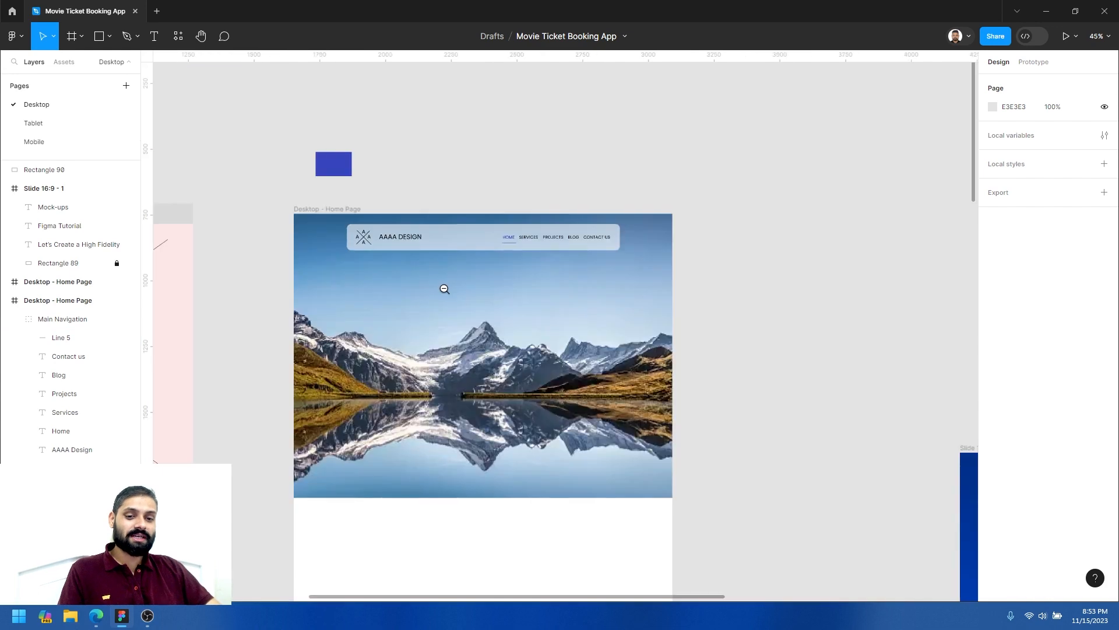
{"action": "scroll", "coordinate": [469, 333], "scroll_direction": "up", "scroll_amount": 5}
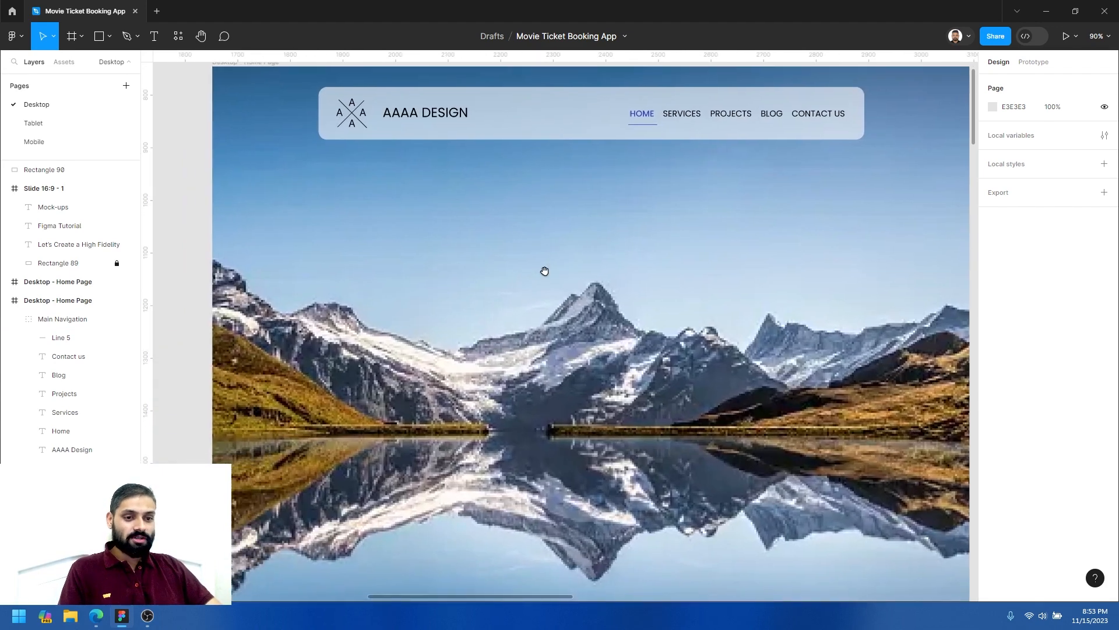
{"action": "left_click", "coordinate": [501, 307], "text": "alt"}
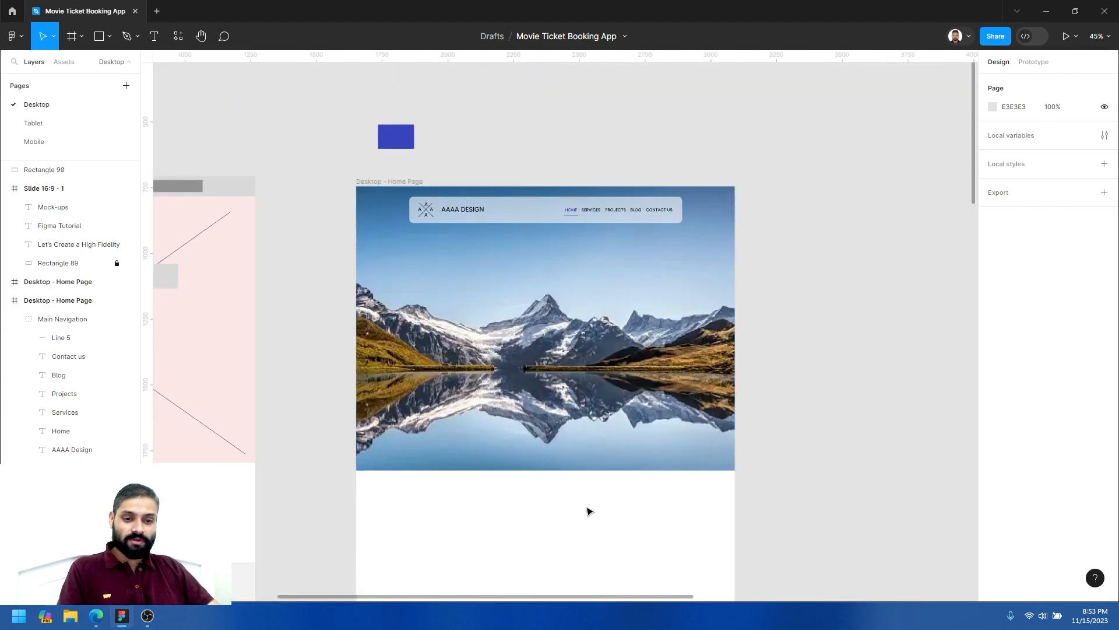